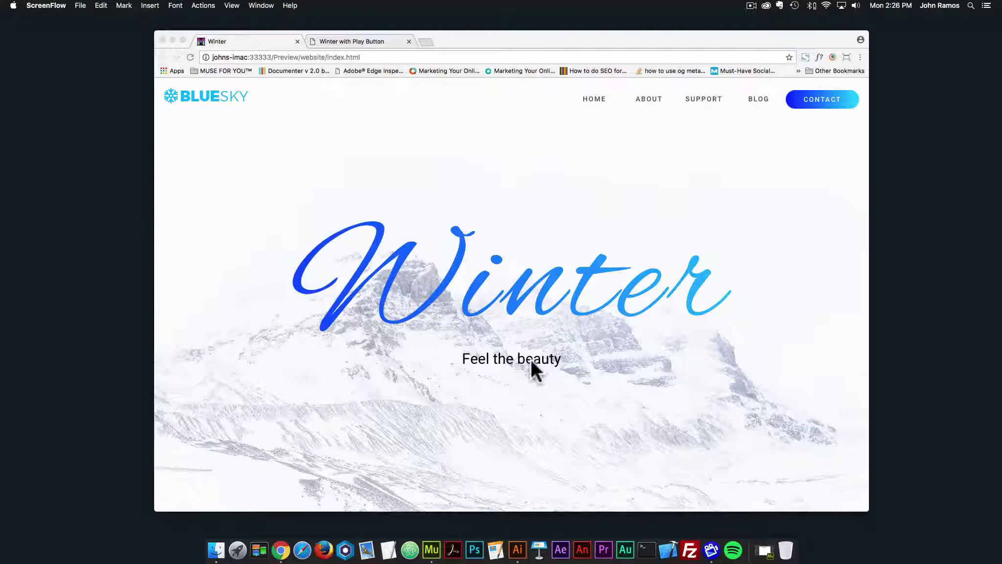
# Examine how the heading, tagline, menu and mountain background of the Winter page behave while scrolling
pyautogui.scroll(-5, 534, 340)
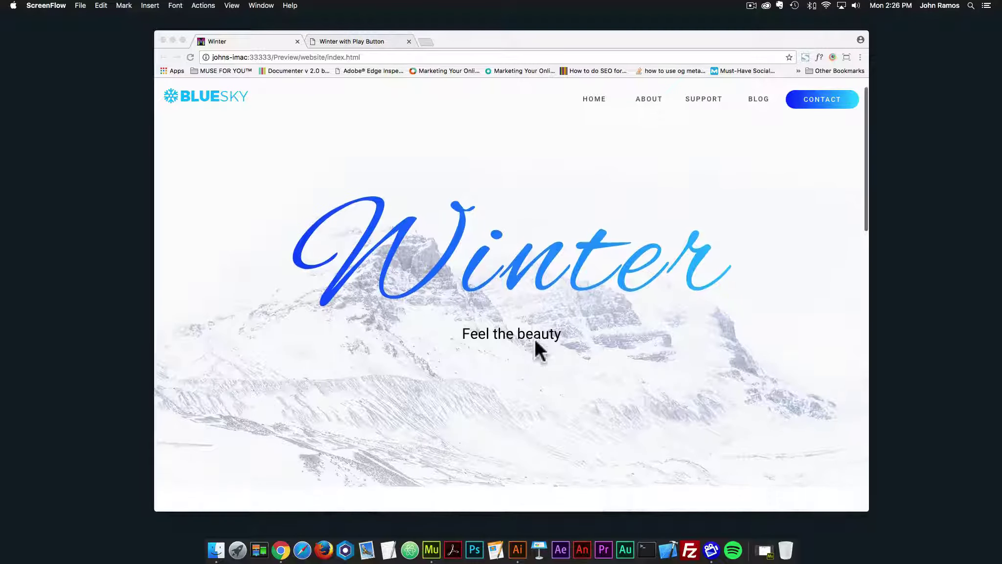
pyautogui.scroll(-5, 534, 340)
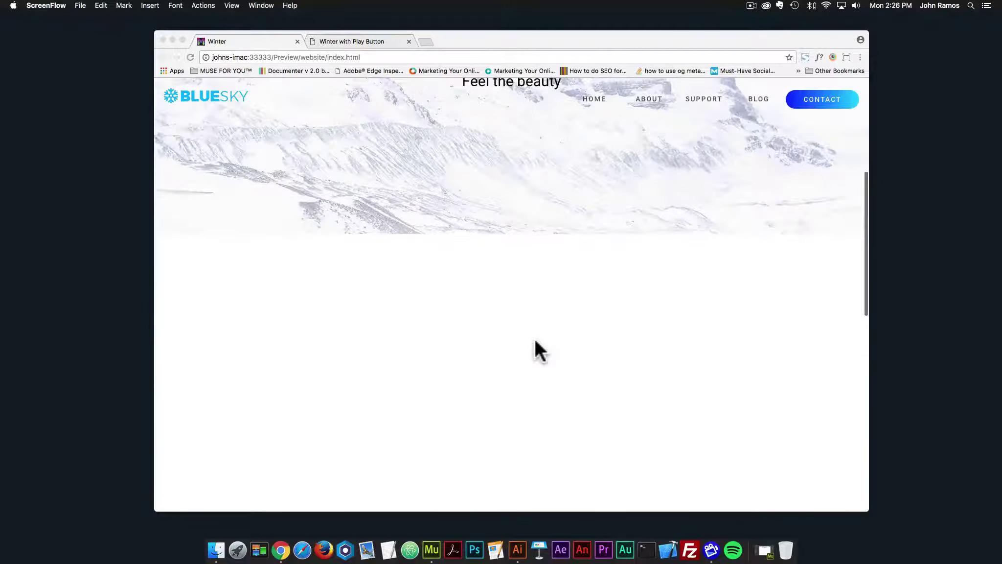
pyautogui.scroll(10, 534, 340)
pyautogui.scroll(-8, 534, 338)
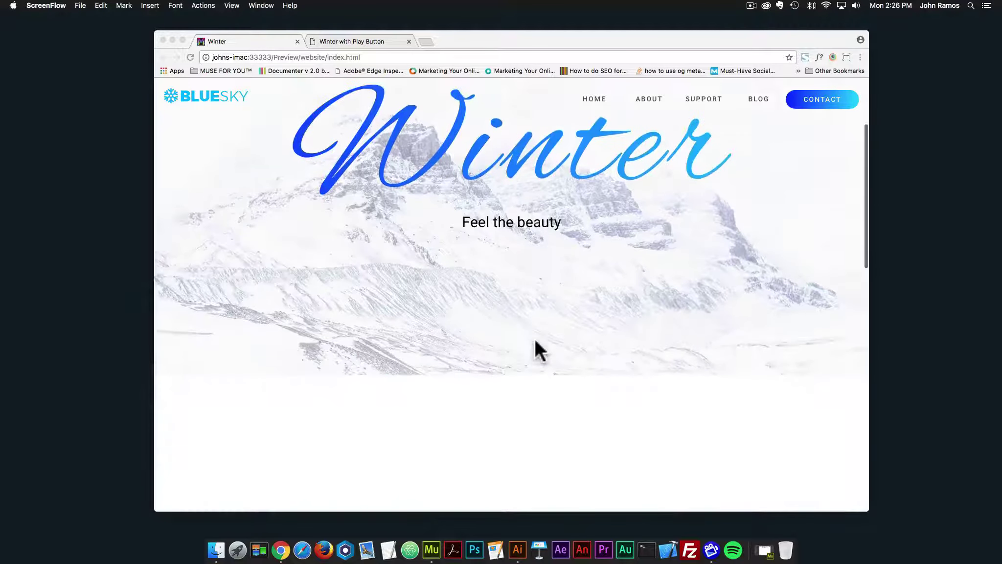
pyautogui.scroll(10, 535, 341)
pyautogui.scroll(-8, 535, 341)
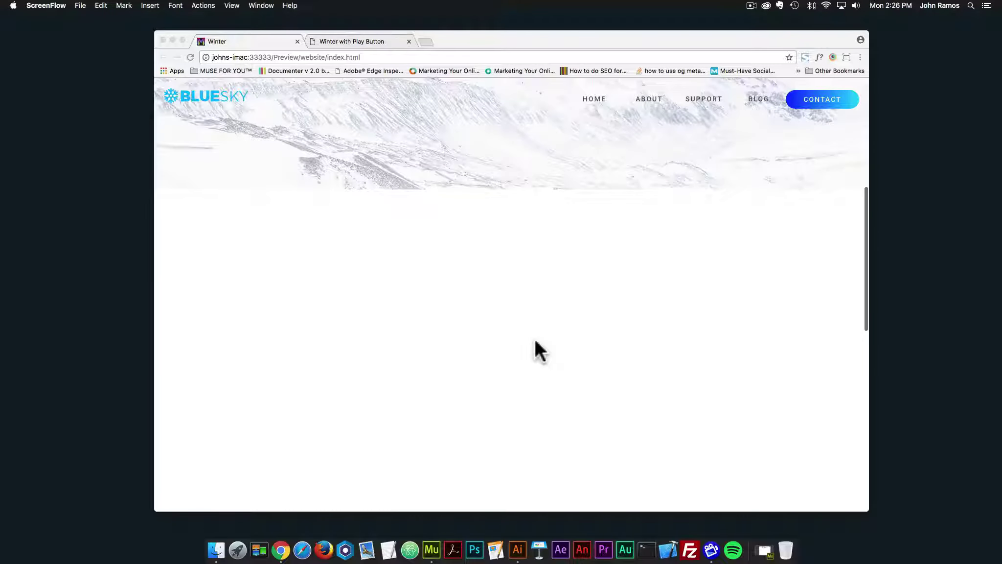
pyautogui.scroll(10, 540, 328)
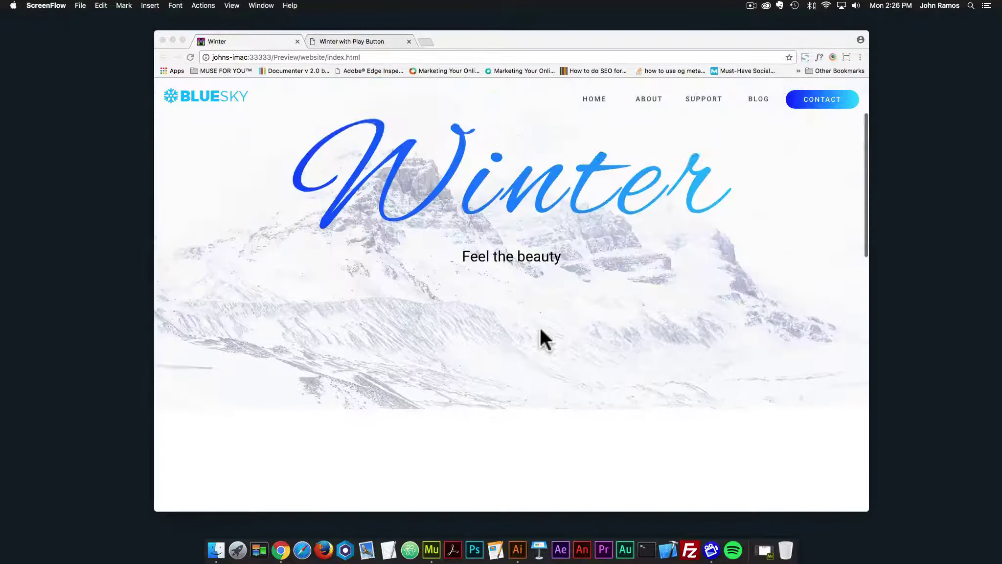
pyautogui.scroll(3, 540, 328)
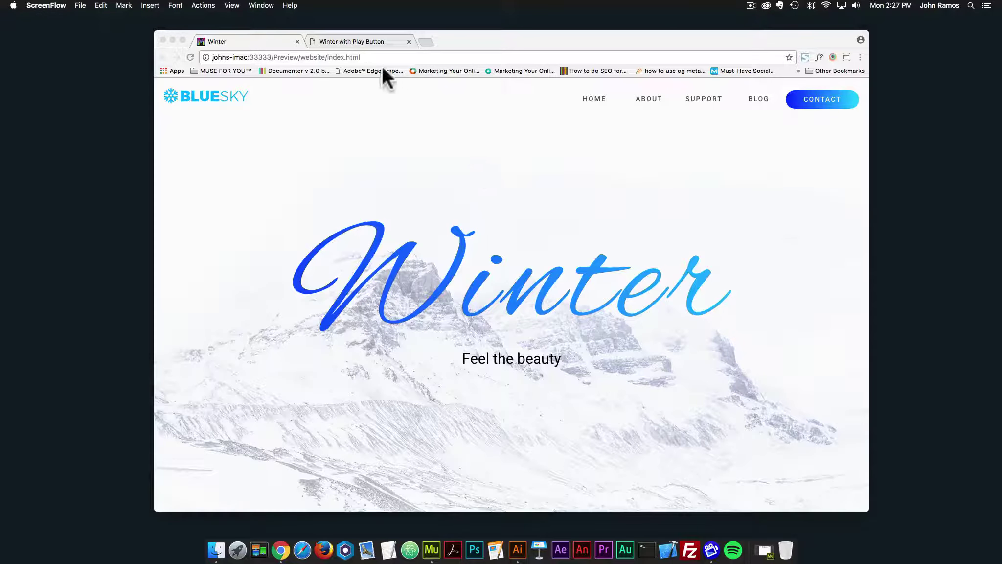
# Preview the GoPro video from the Winter with Play Button page, skipping to about 1:03, and close its lightbox
pyautogui.click(365, 42)
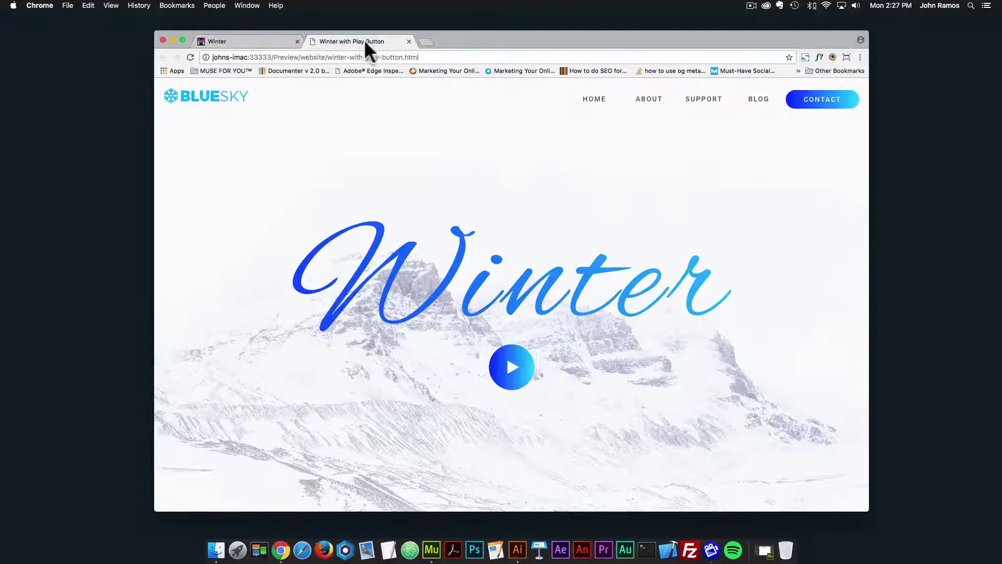
pyautogui.click(518, 375)
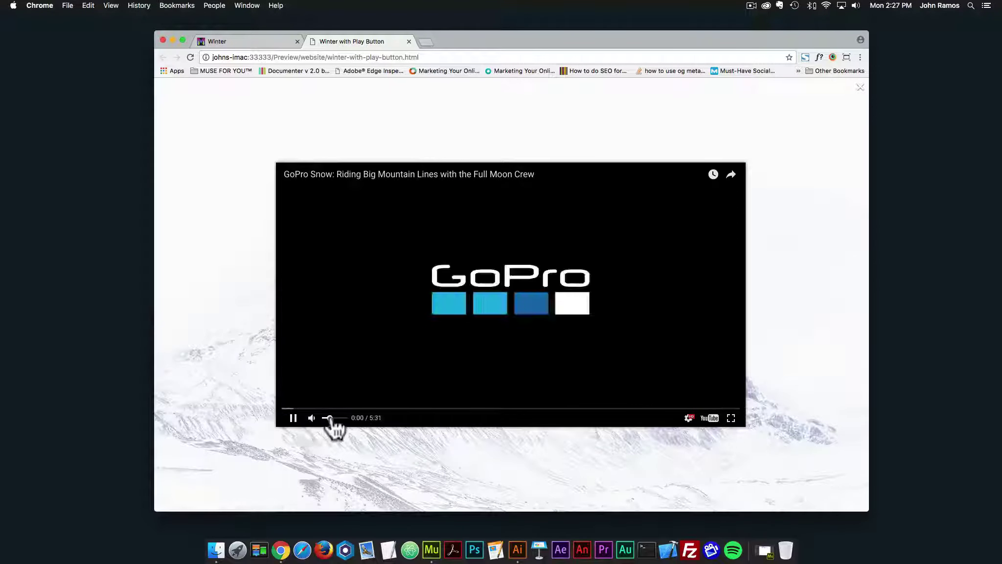
pyautogui.click(293, 418)
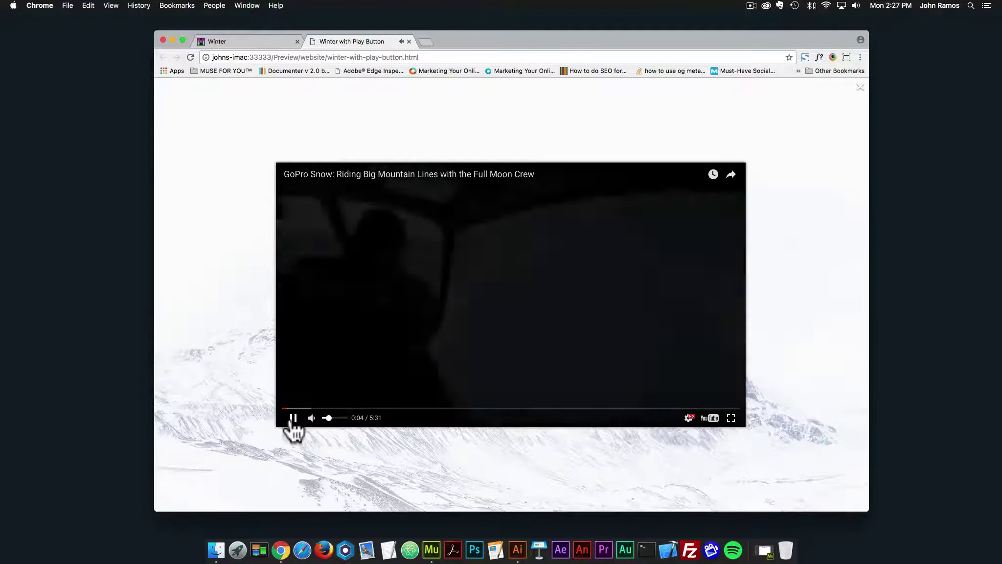
pyautogui.click(372, 408)
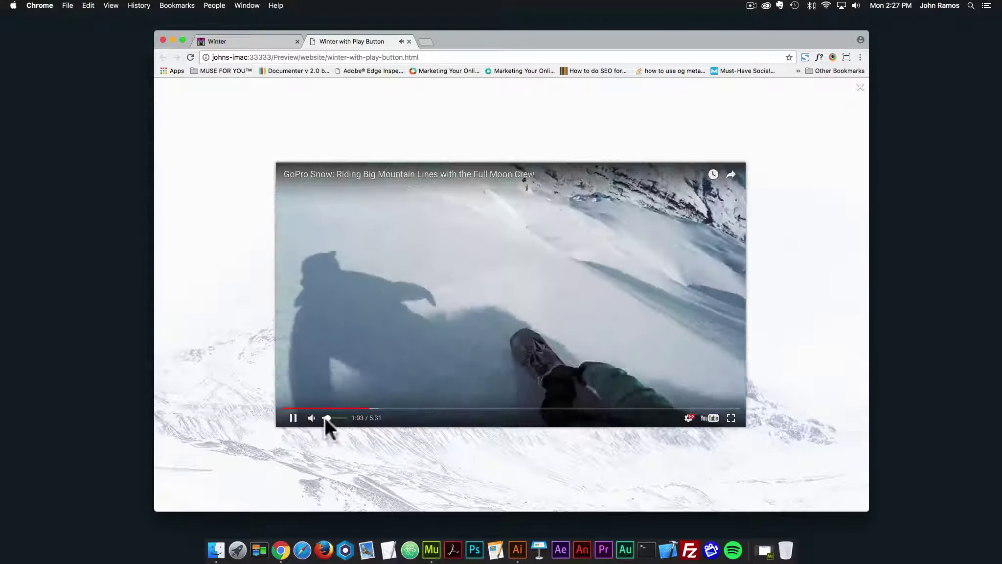
pyautogui.click(293, 418)
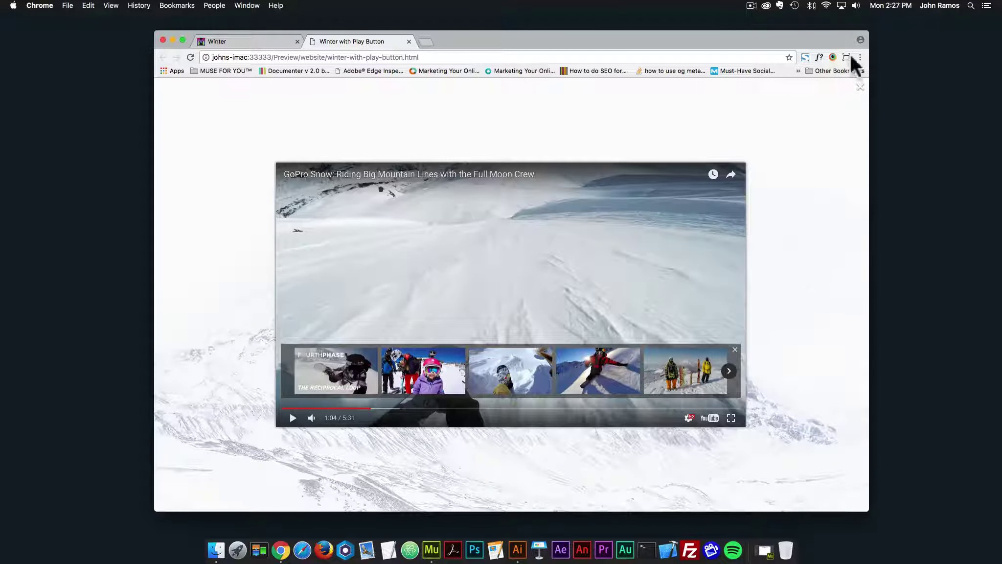
pyautogui.click(859, 88)
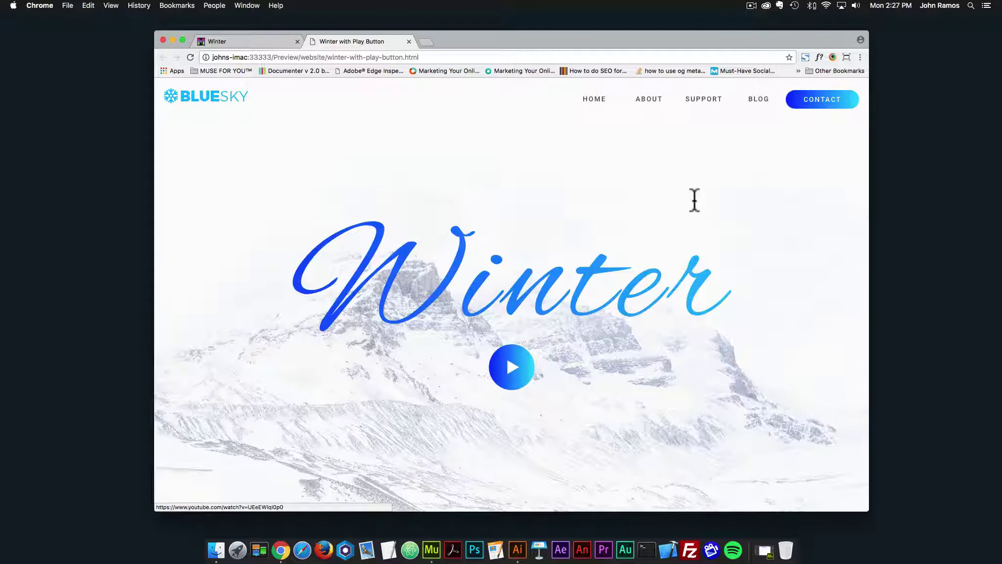
# Return to the Winter page and review its full-screen cover section, the content area below and the header menu
pyautogui.click(268, 48)
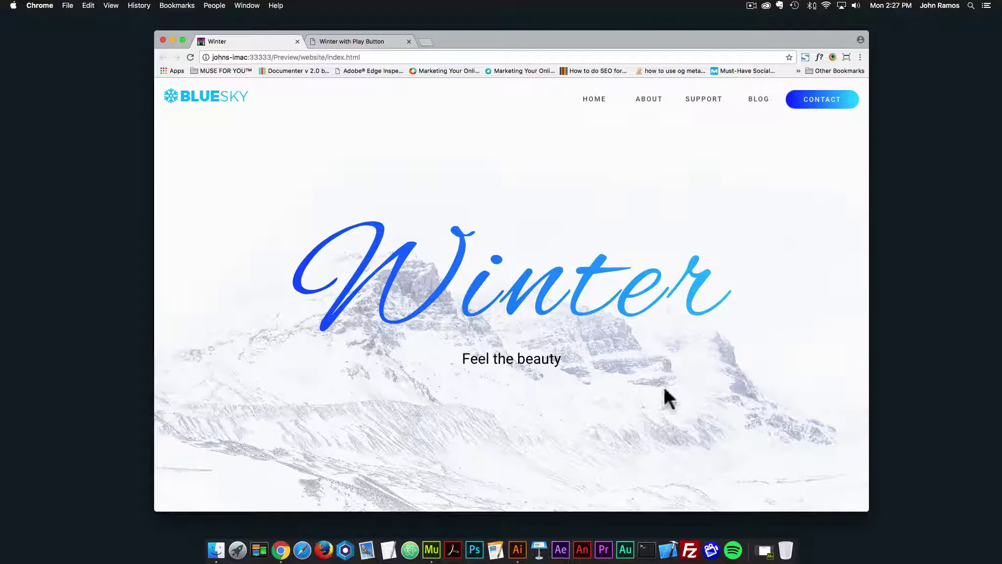
pyautogui.scroll(-1, 557, 448)
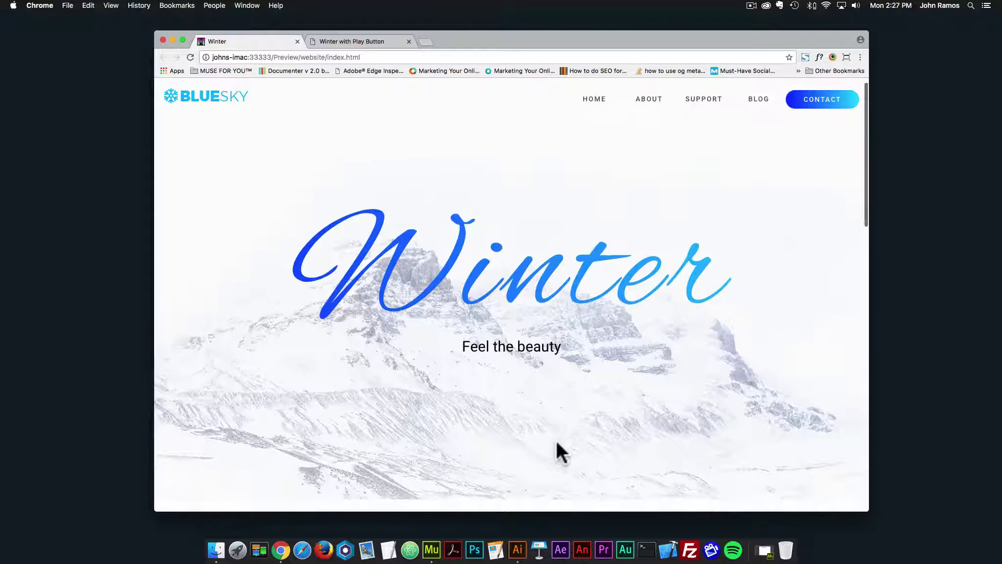
pyautogui.scroll(-2, 350, 247)
pyautogui.scroll(-8, 506, 322)
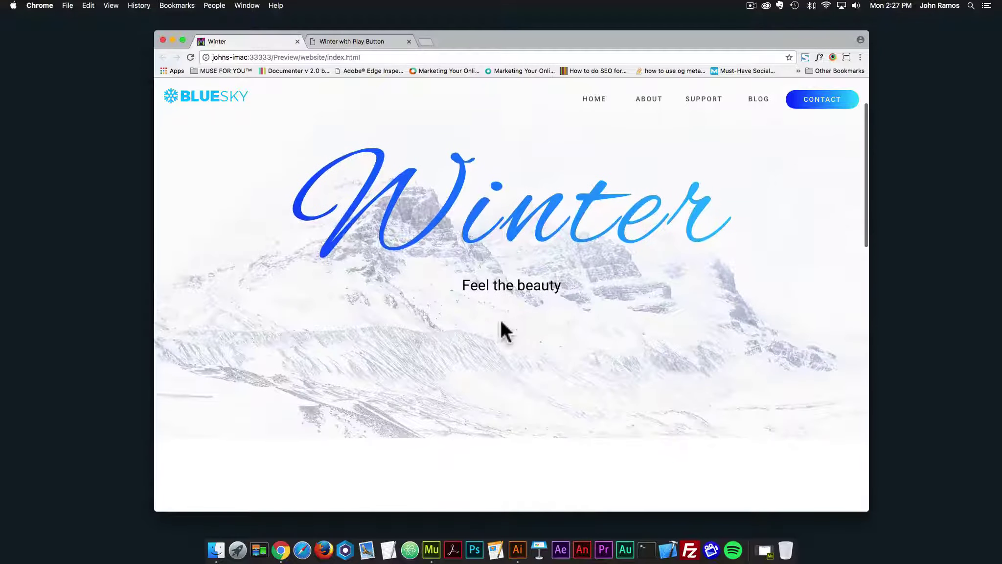
pyautogui.scroll(-3, 580, 428)
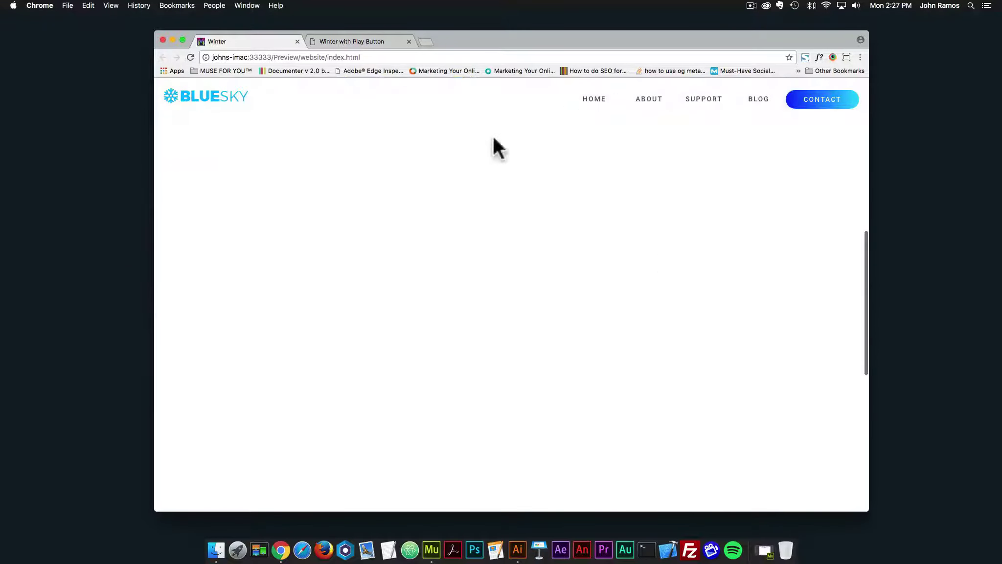
pyautogui.scroll(14, 534, 306)
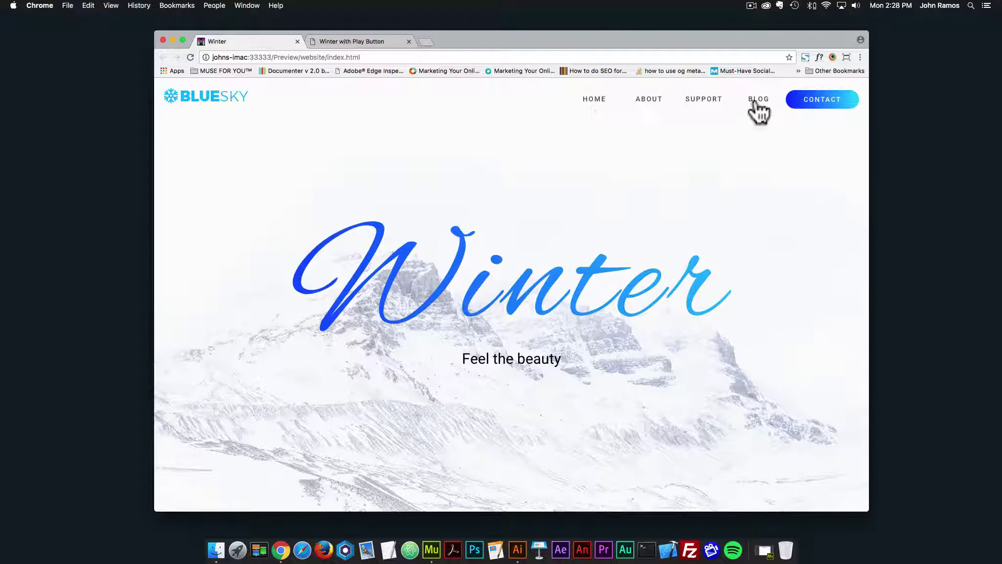
pyautogui.scroll(-1, 311, 190)
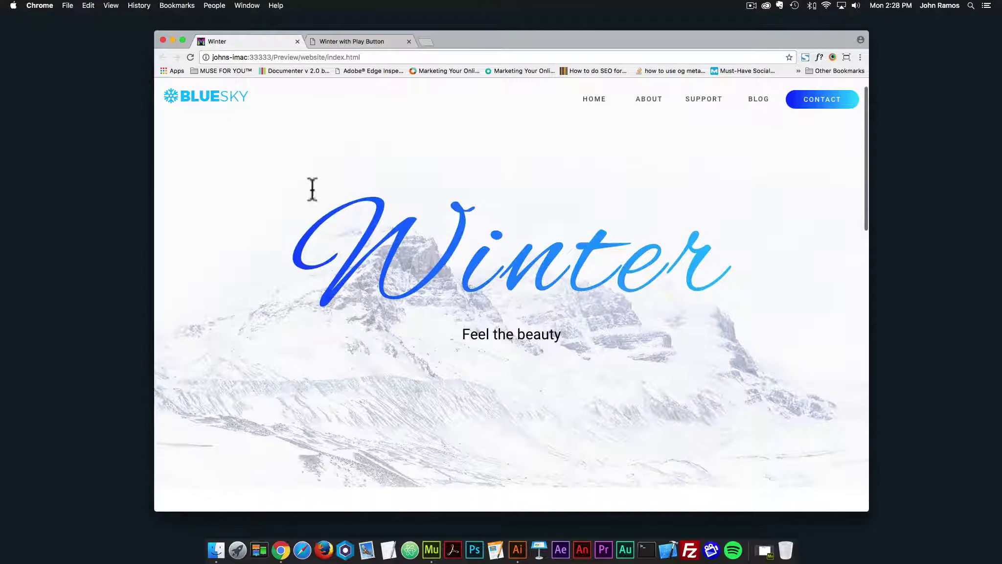
pyautogui.scroll(1, 322, 204)
# Demonstrate the video lightbox on the Winter with Play Button page twice, pausing the video and dismissing the lightbox each time
pyautogui.click(347, 37)
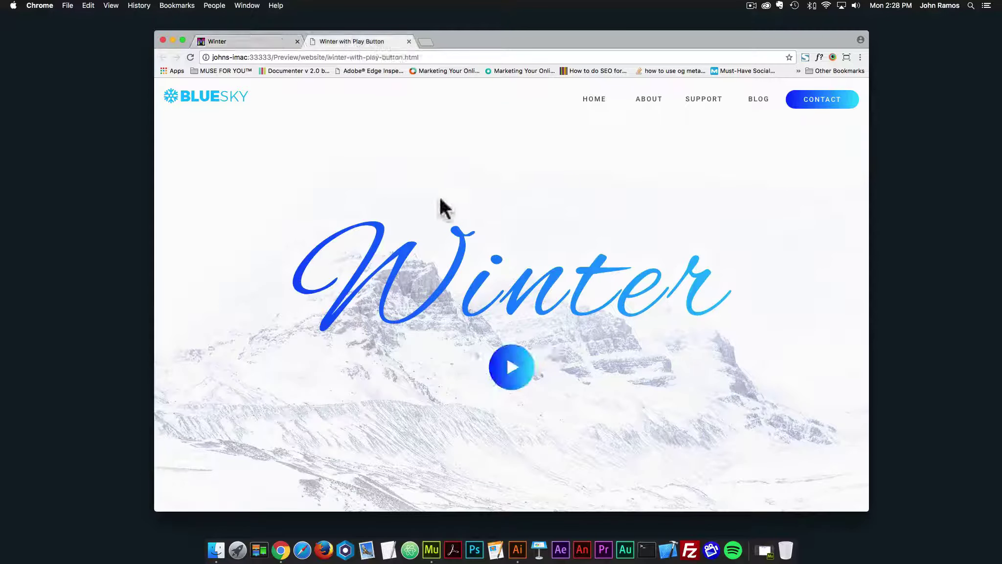
pyautogui.click(510, 367)
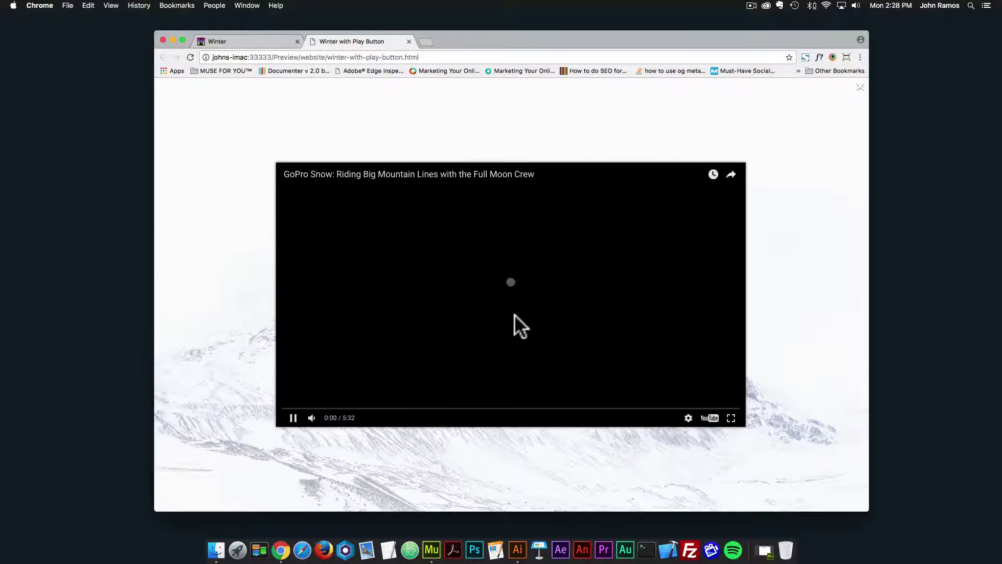
pyautogui.click(294, 419)
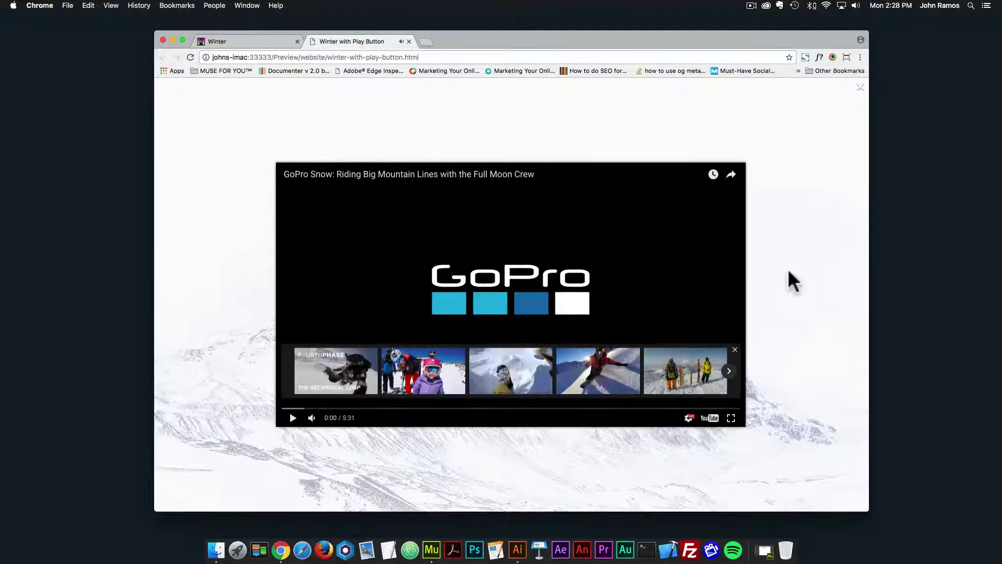
pyautogui.click(795, 351)
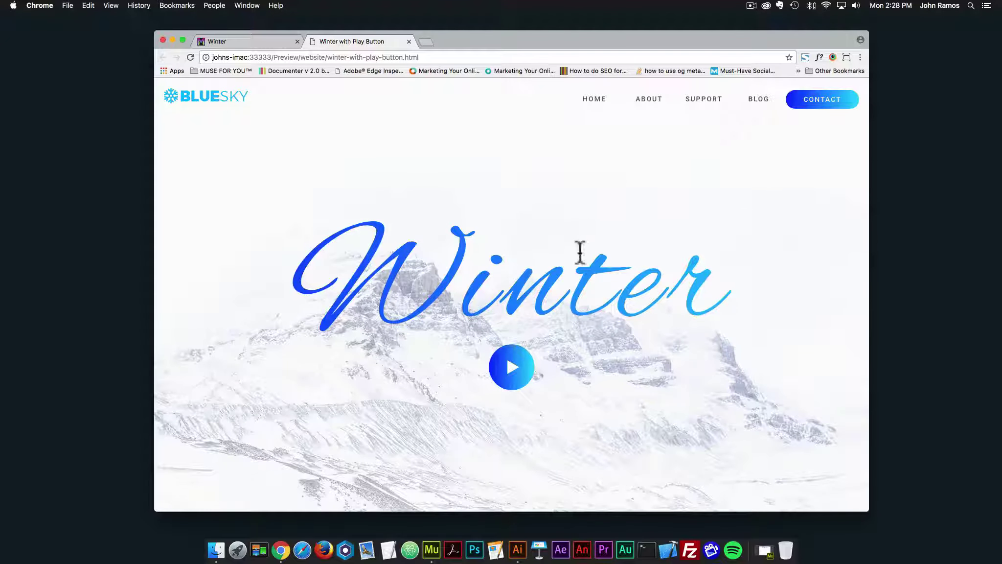
pyautogui.click(515, 368)
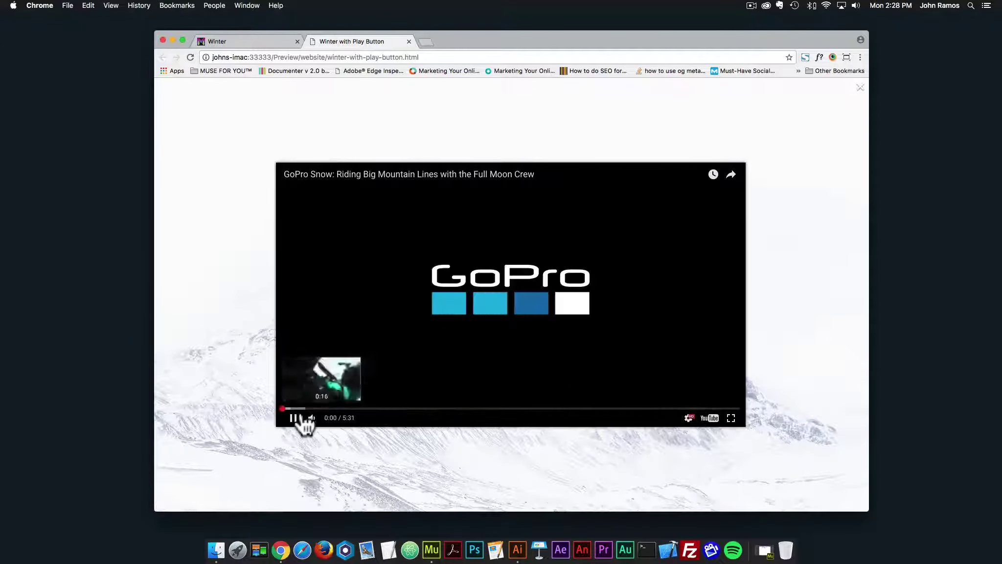
pyautogui.click(293, 418)
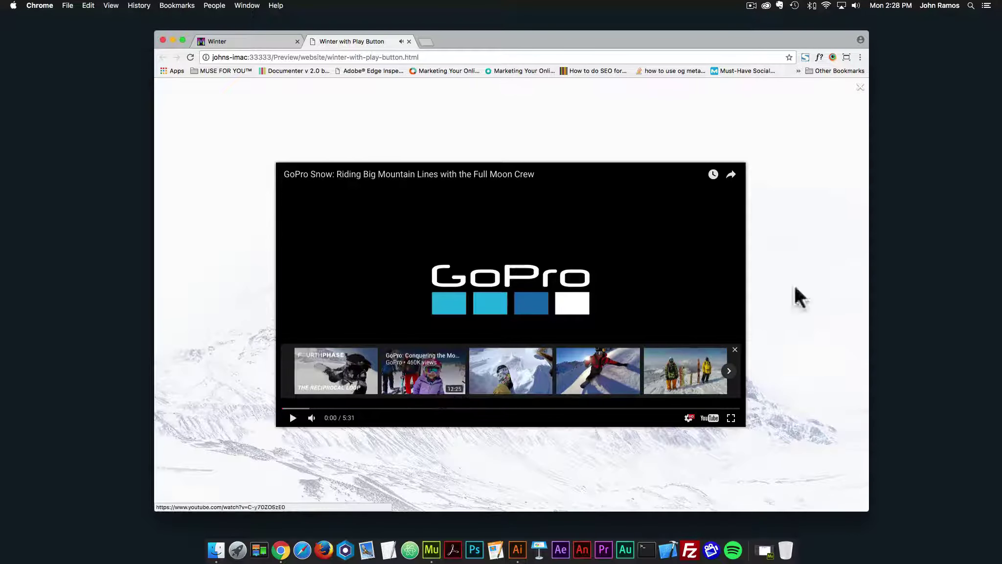
pyautogui.click(844, 157)
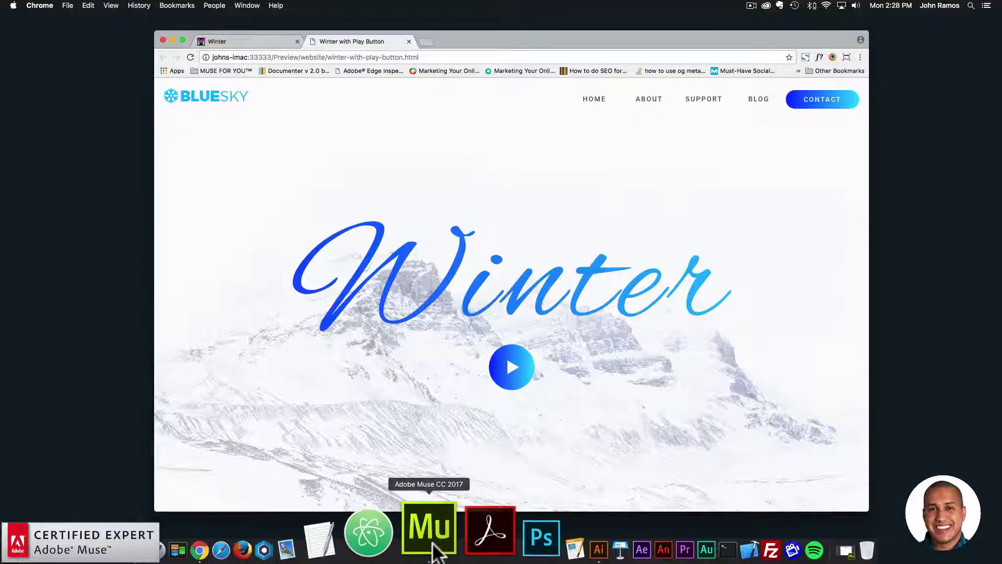
# Switch to Adobe Muse CC and create a new site
pyautogui.click(432, 533)
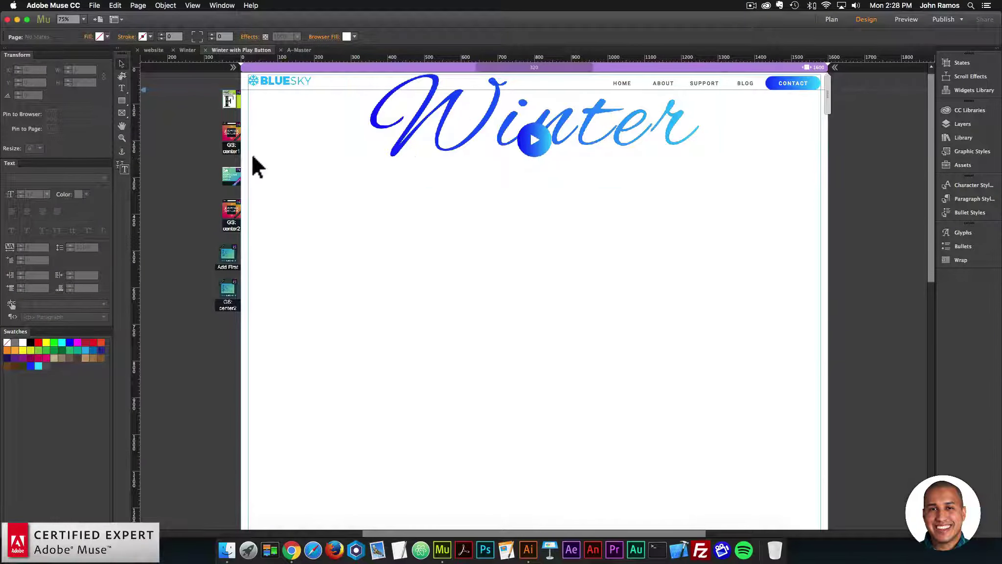
pyautogui.click(95, 6)
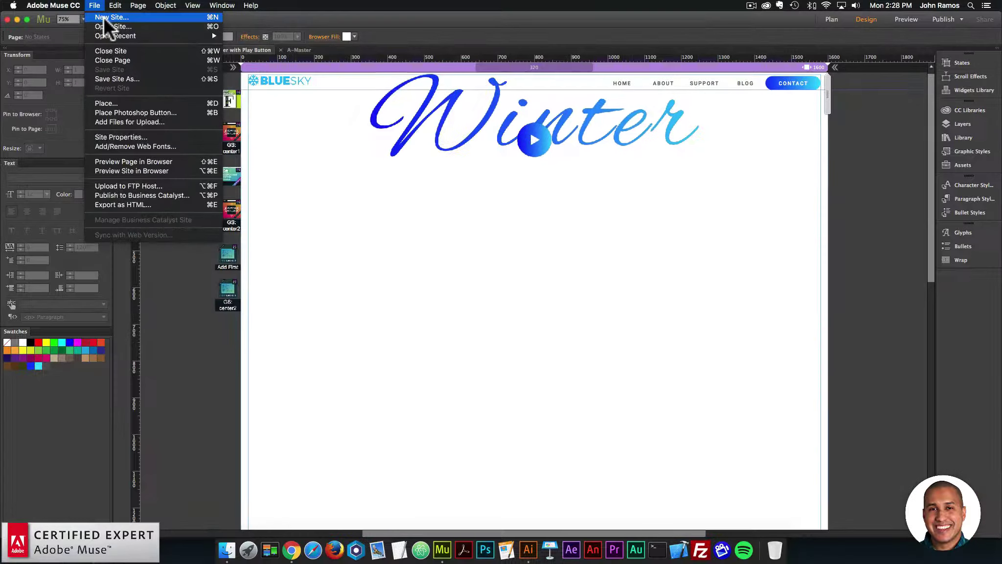
pyautogui.click(104, 17)
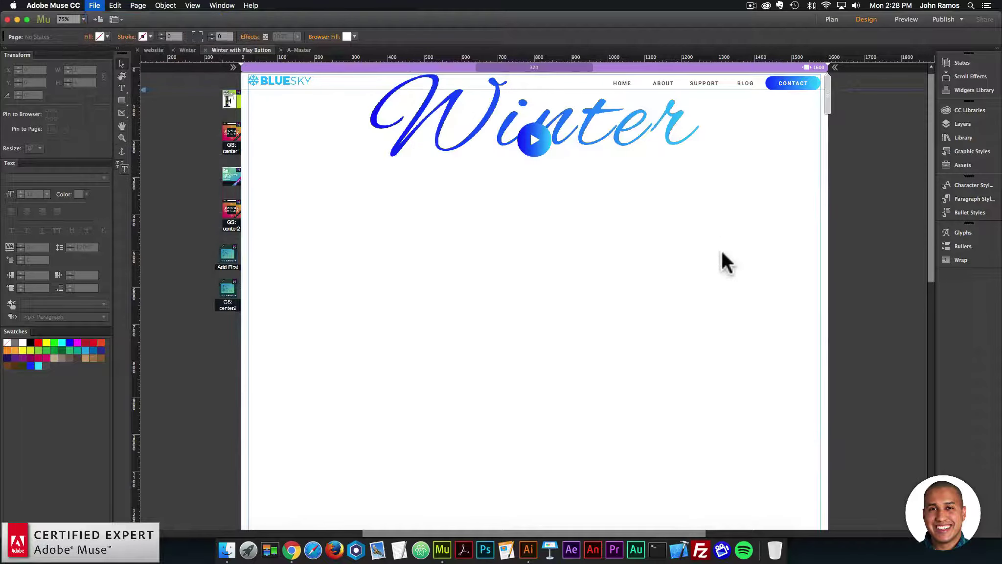
pyautogui.click(588, 318)
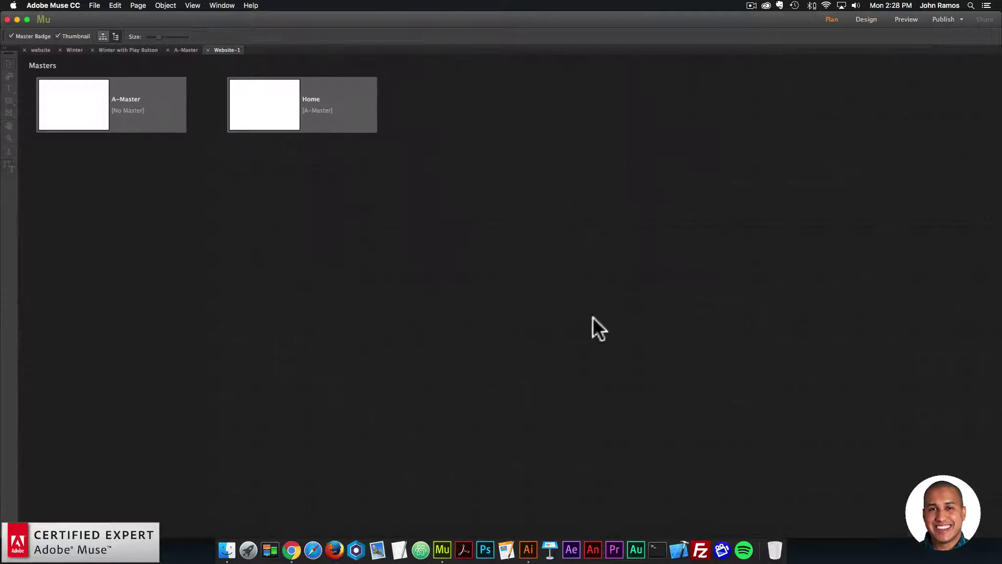
# Open the new site's Home page for editing and set its breakpoint width to 1600
pyautogui.doubleClick(279, 116)
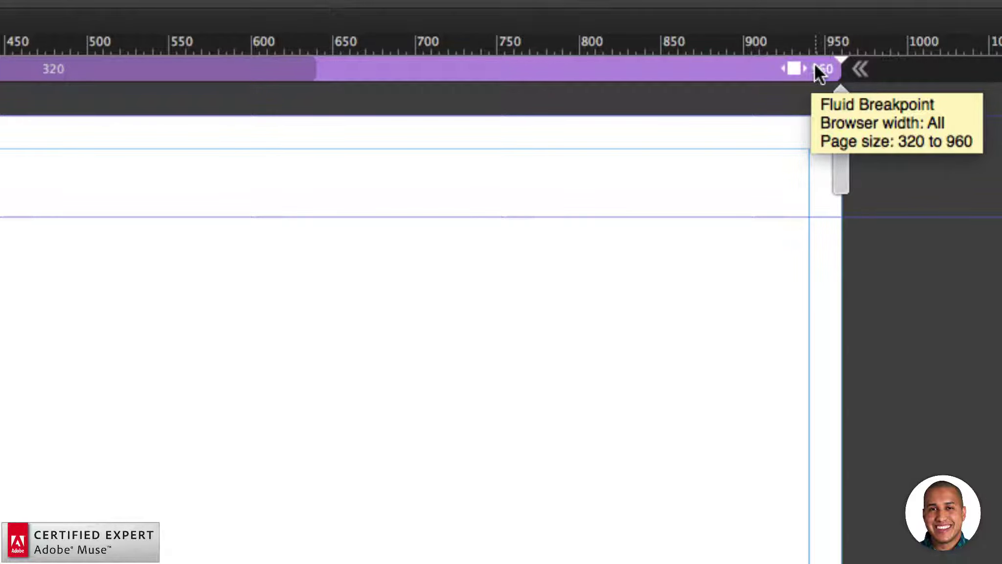
pyautogui.rightClick(776, 65)
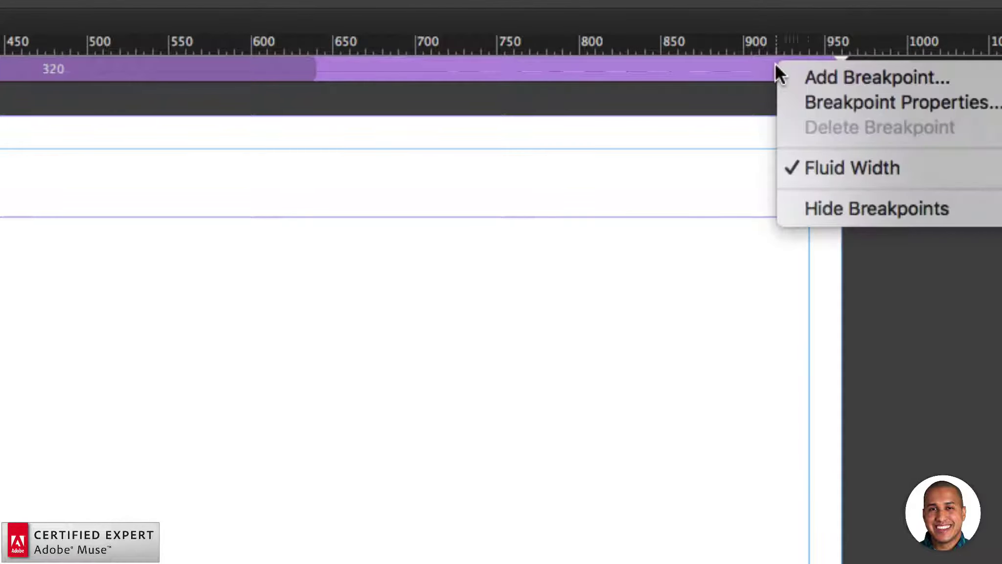
pyautogui.click(842, 99)
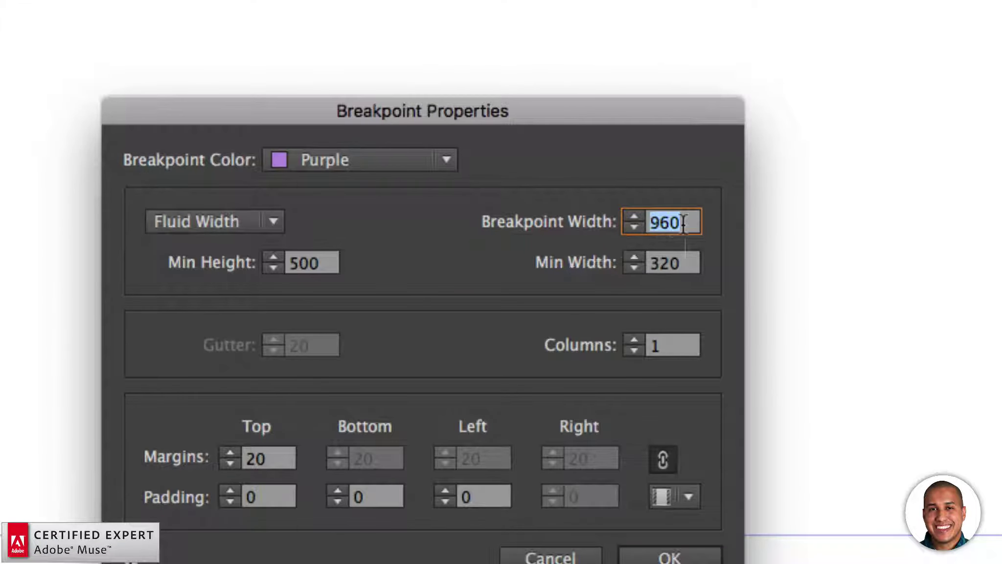
pyautogui.write('1600')
pyautogui.press('Return')
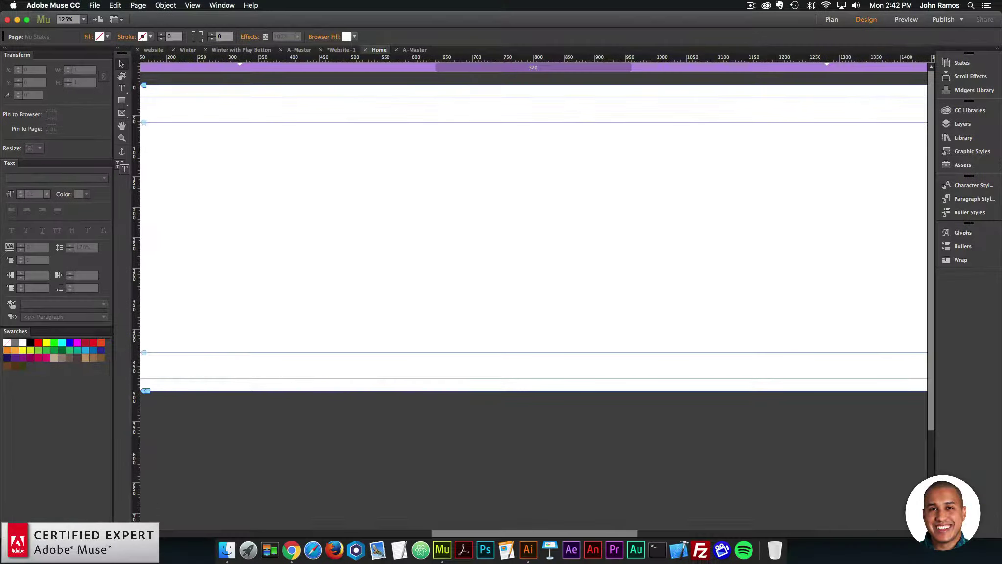
# Open the Library and search it for "responsive cover image"
pyautogui.press('super+minus')
pyautogui.press('super+minus')
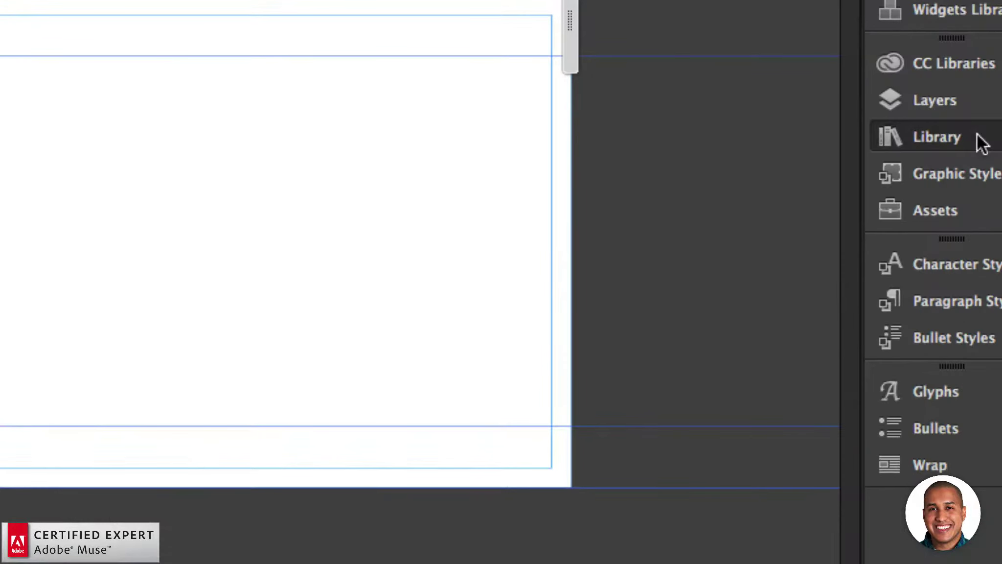
pyautogui.click(978, 138)
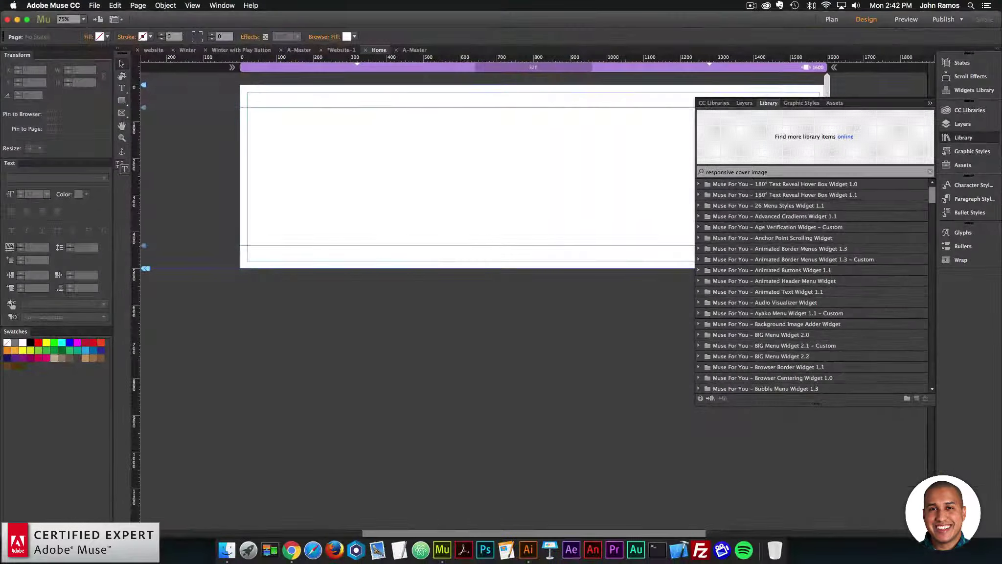
pyautogui.click(221, 5)
pyautogui.click(229, 14)
pyautogui.click(230, 6)
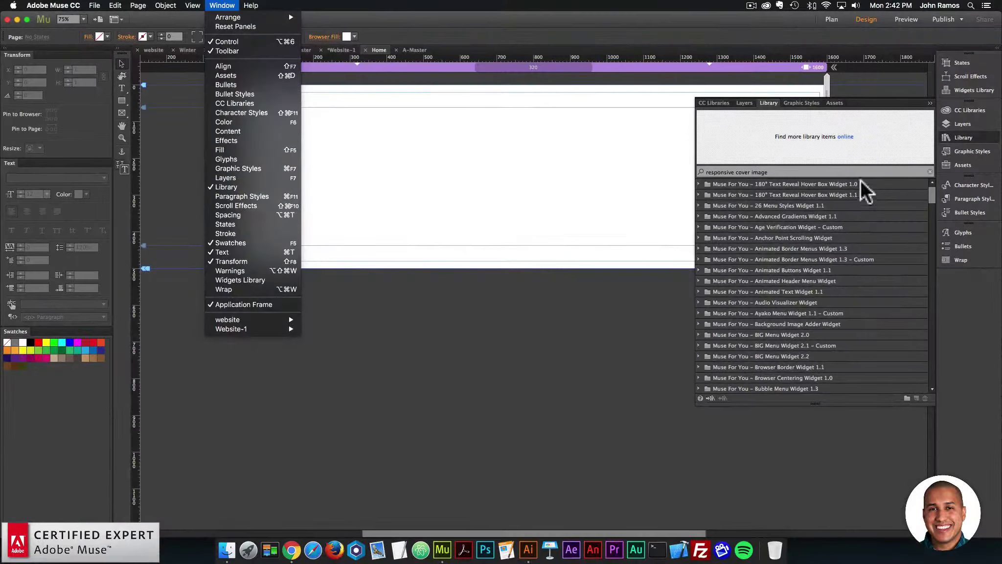
pyautogui.click(787, 174)
pyautogui.tripleClick(787, 174)
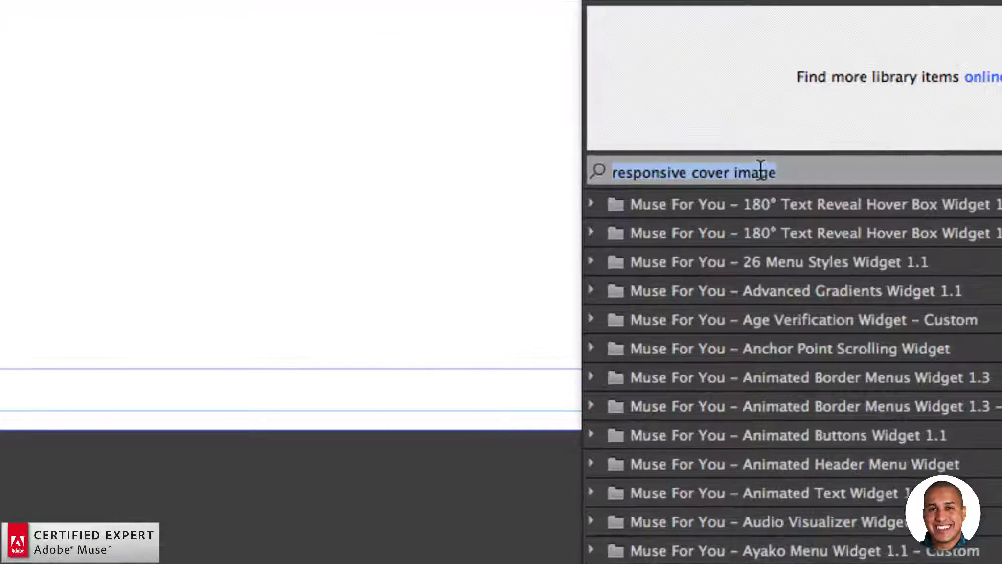
pyautogui.write('resp')
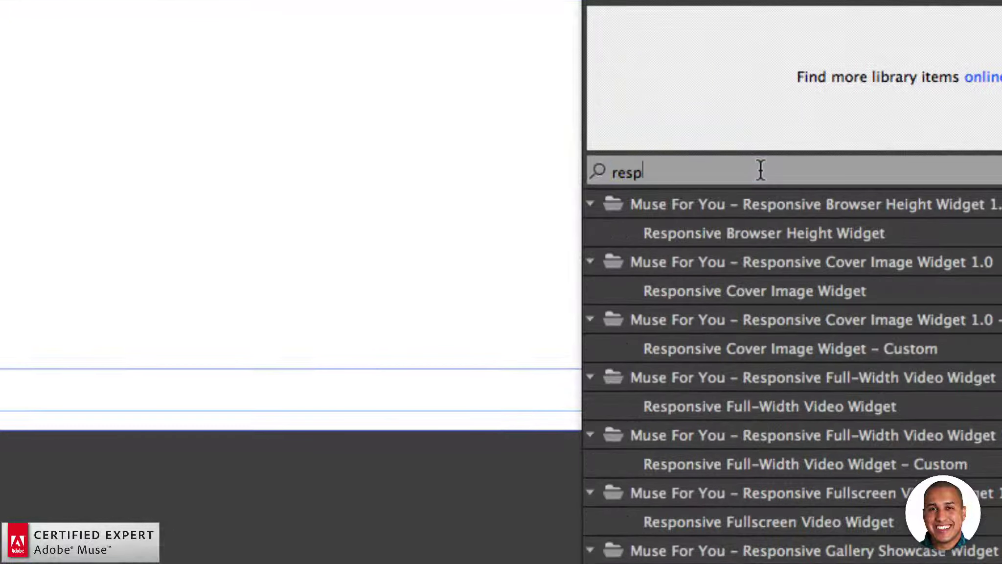
pyautogui.write('onsive cover image')
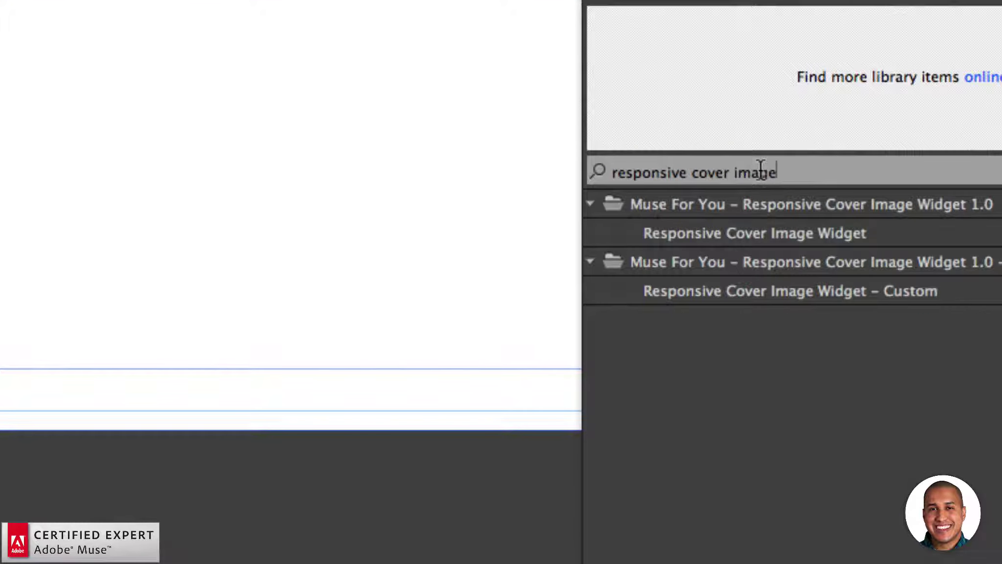
# Place the Responsive Cover Image Widget just outside the Home page's left edge at about X -50, Y 62
pyautogui.click(783, 233)
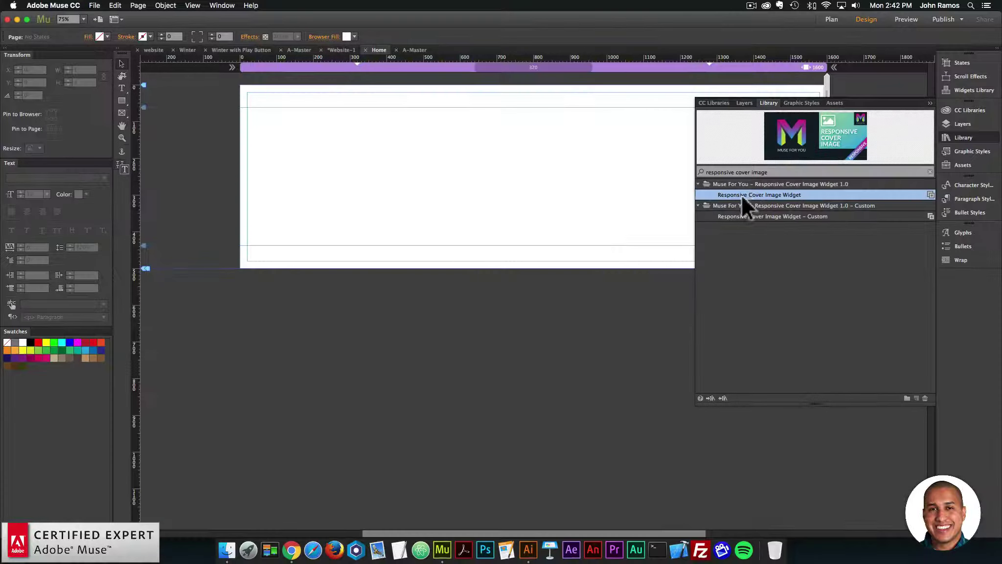
pyautogui.moveTo(705, 232); pyautogui.dragTo(0, 36)
pyautogui.moveTo(198, 121); pyautogui.dragTo(219, 116)
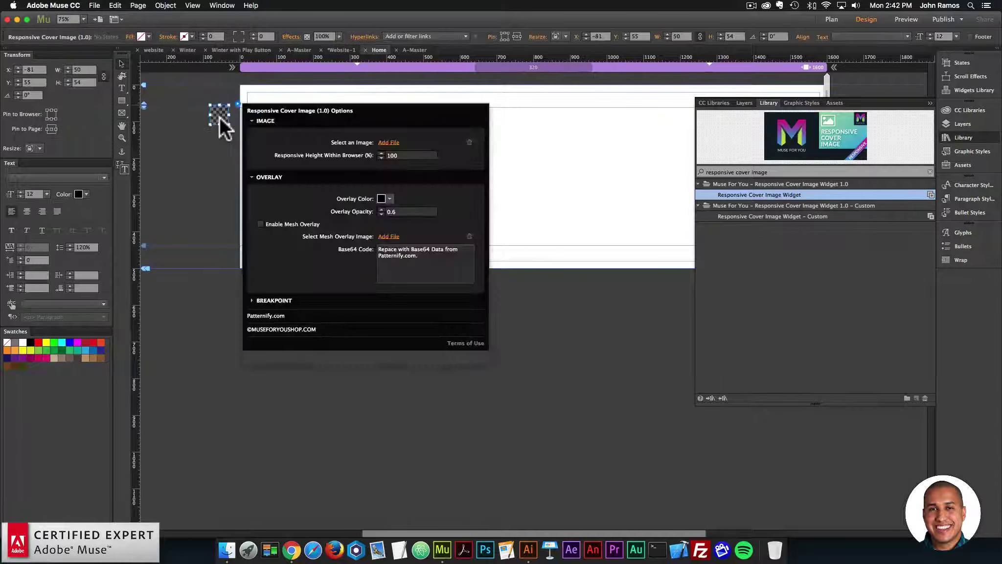
pyautogui.click(229, 121)
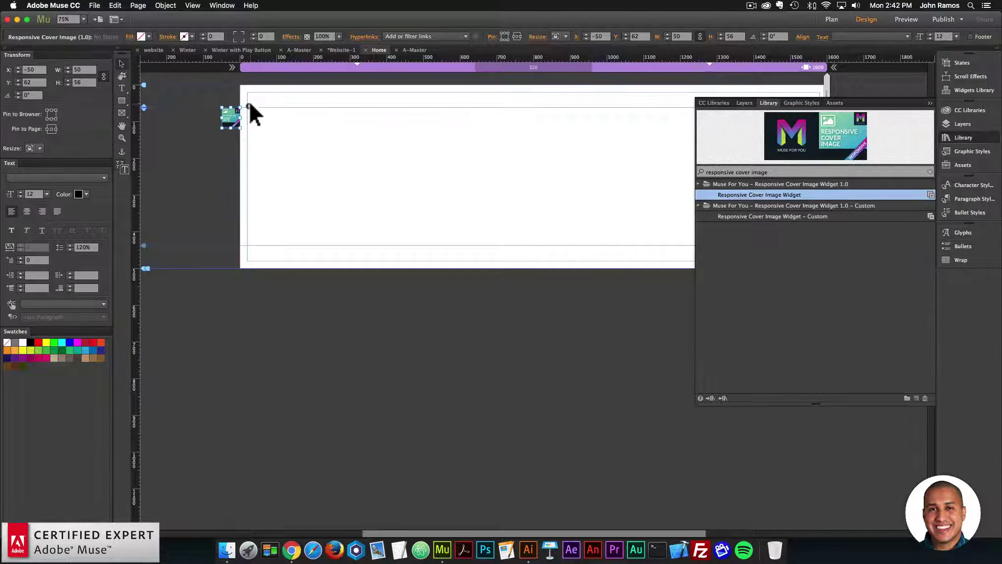
# Open the cover image widget's options and assign Image.png as its image
pyautogui.click(249, 104)
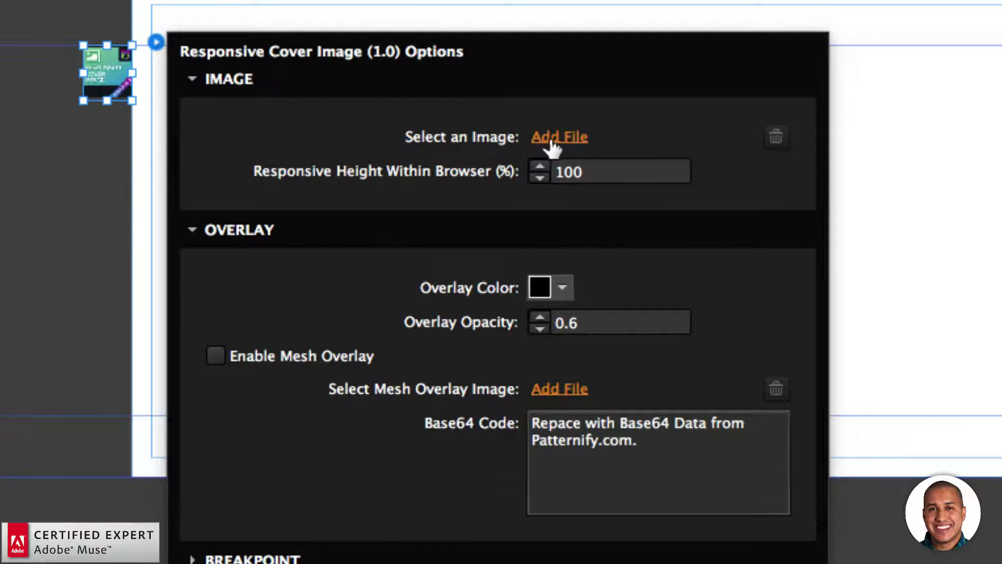
pyautogui.click(549, 136)
pyautogui.click(618, 59)
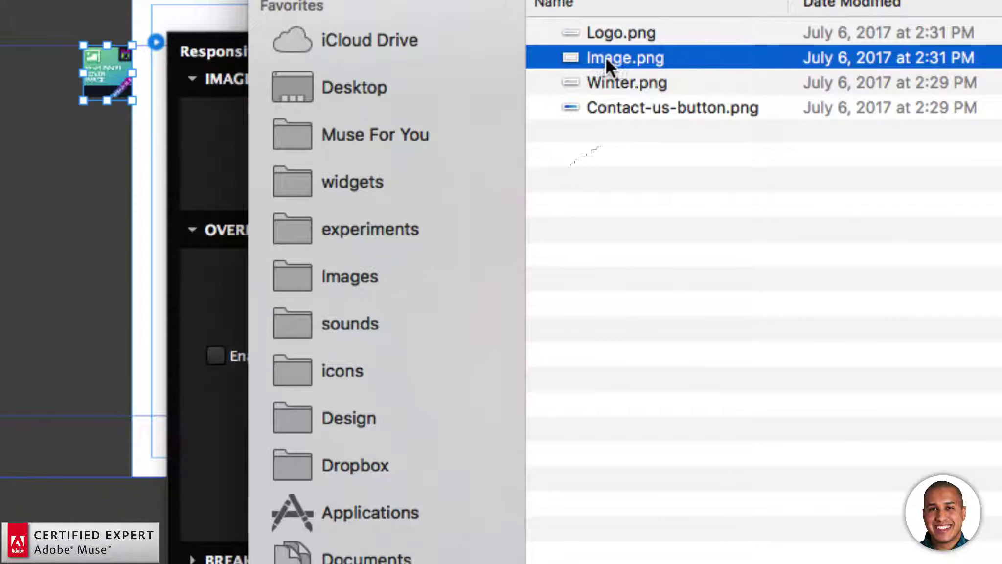
pyautogui.doubleClick(610, 56)
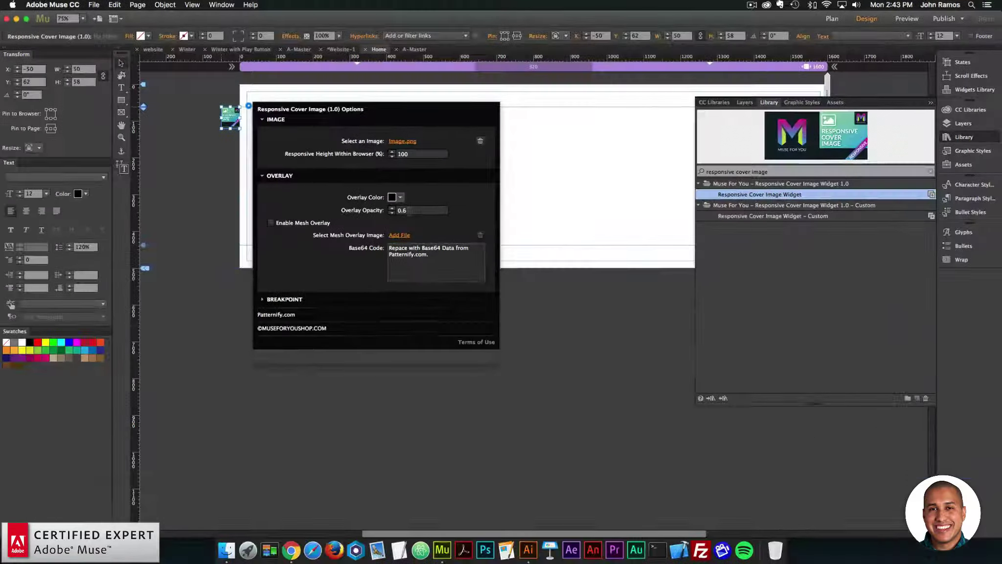
# Preview the Home page in the browser to check the cover image's overlay, and return to Muse
pyautogui.click(173, 168)
pyautogui.click(94, 5)
pyautogui.click(125, 163)
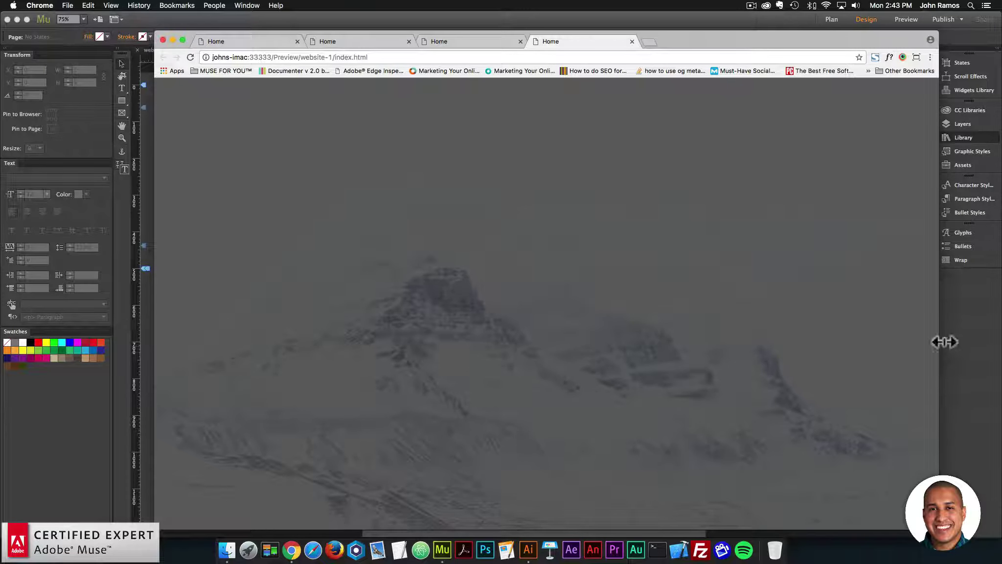
pyautogui.click(972, 328)
# Set the cover image widget's overlay opacity to 0
pyautogui.moveTo(759, 195); pyautogui.dragTo(235, 109)
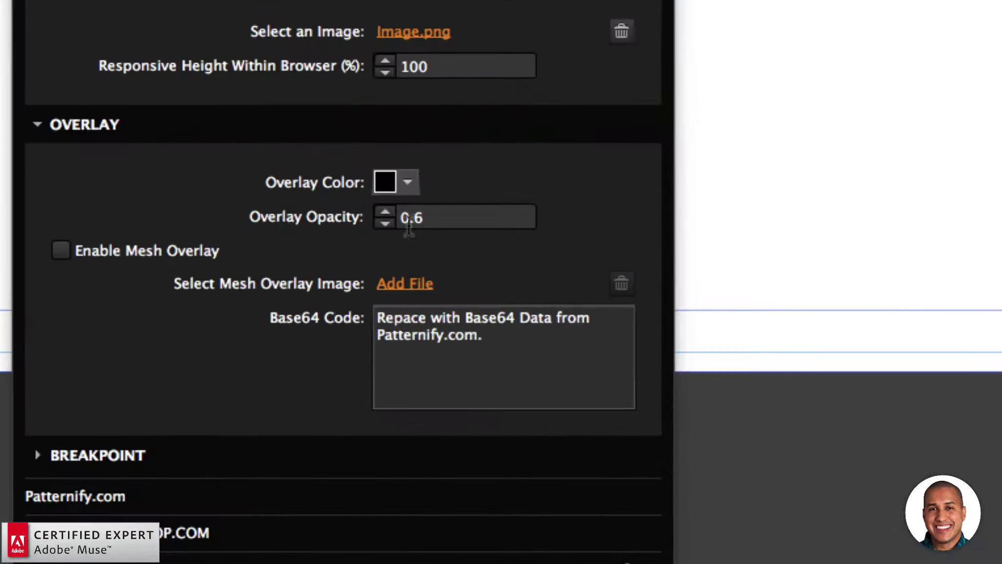
pyautogui.click(382, 211)
pyautogui.write('0')
pyautogui.press('Return')
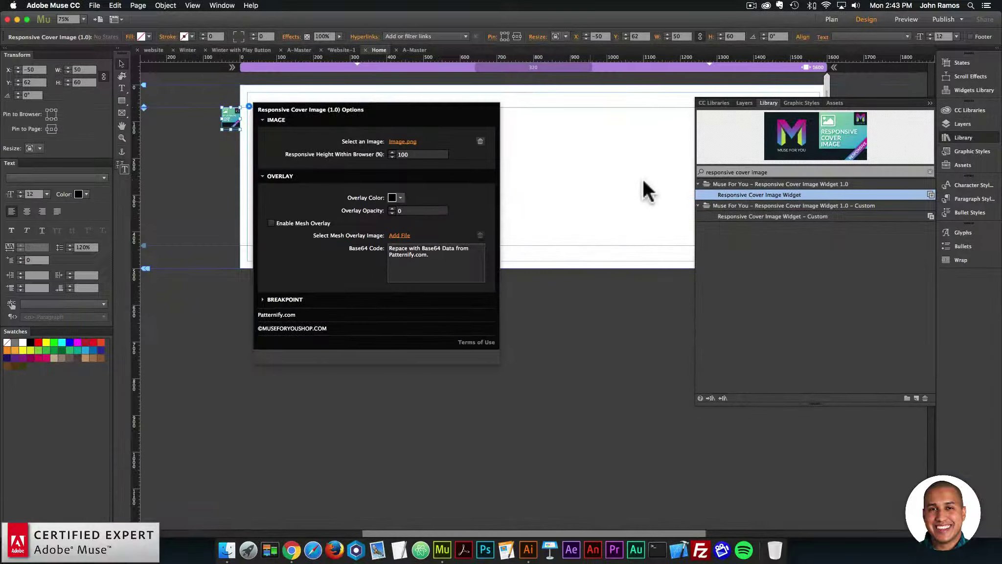
# Preview the Home page in the browser without the overlay, inspect the cover image and the area below it, and return to Muse
pyautogui.click(643, 179)
pyautogui.click(94, 6)
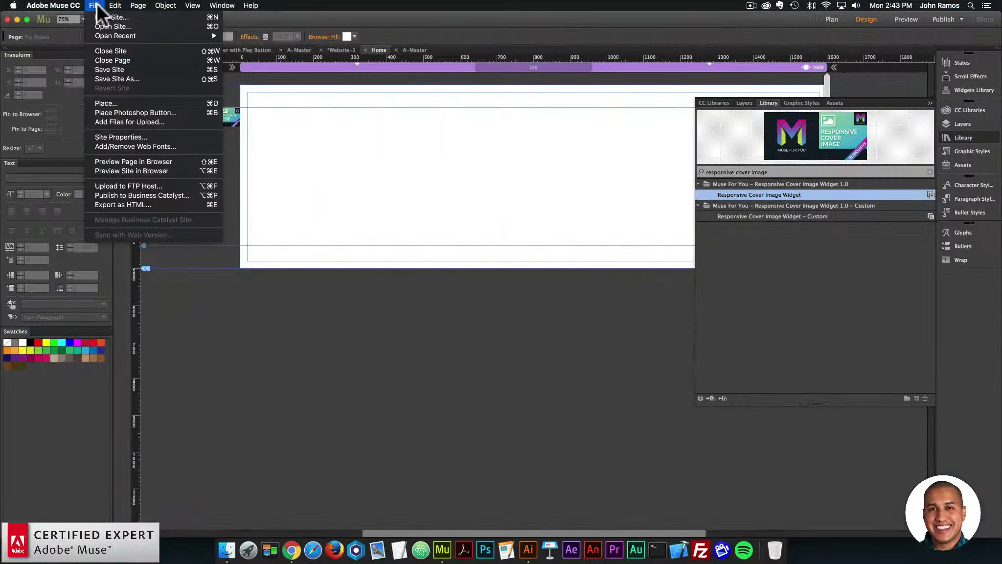
pyautogui.click(125, 162)
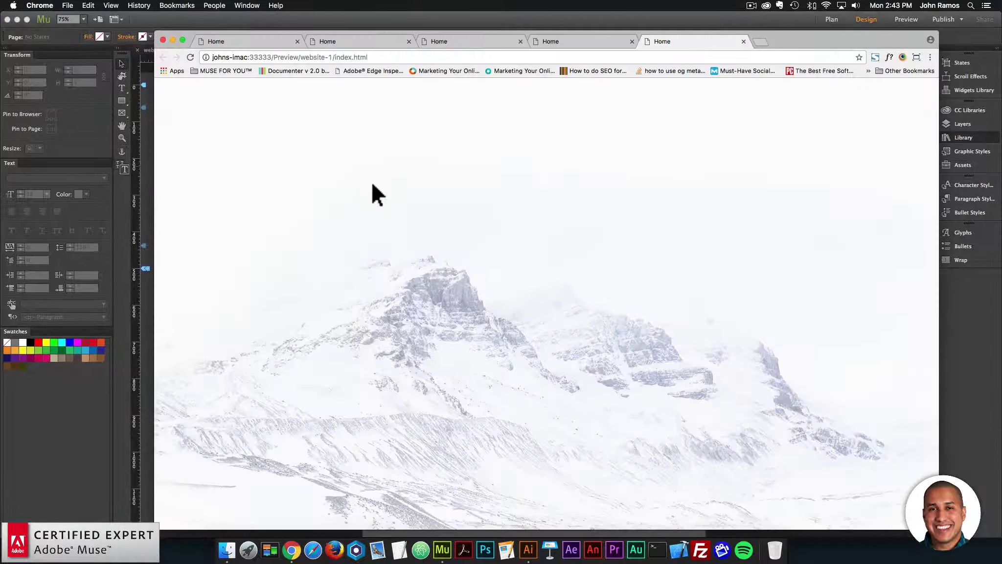
pyautogui.scroll(-5, 589, 341)
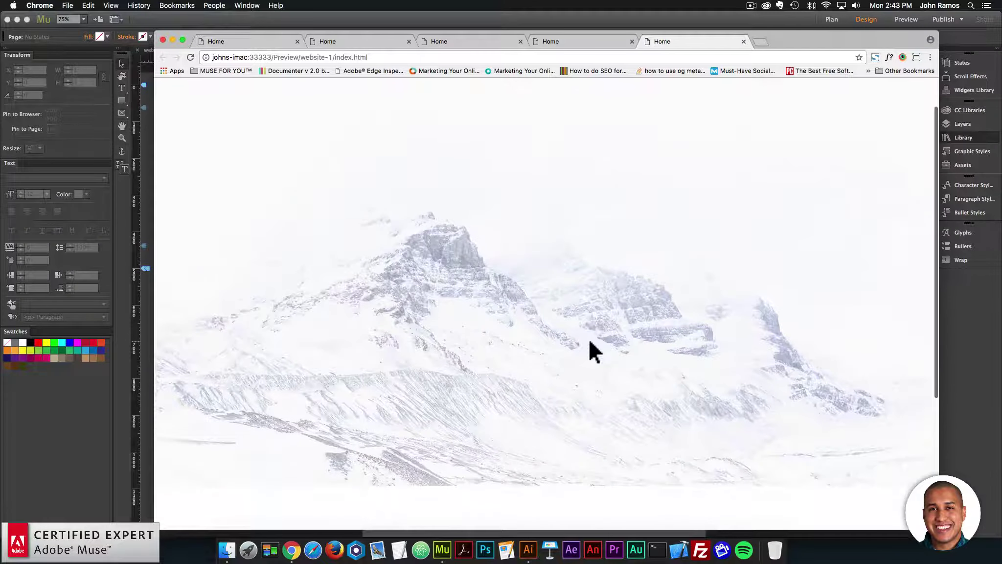
pyautogui.scroll(5, 607, 248)
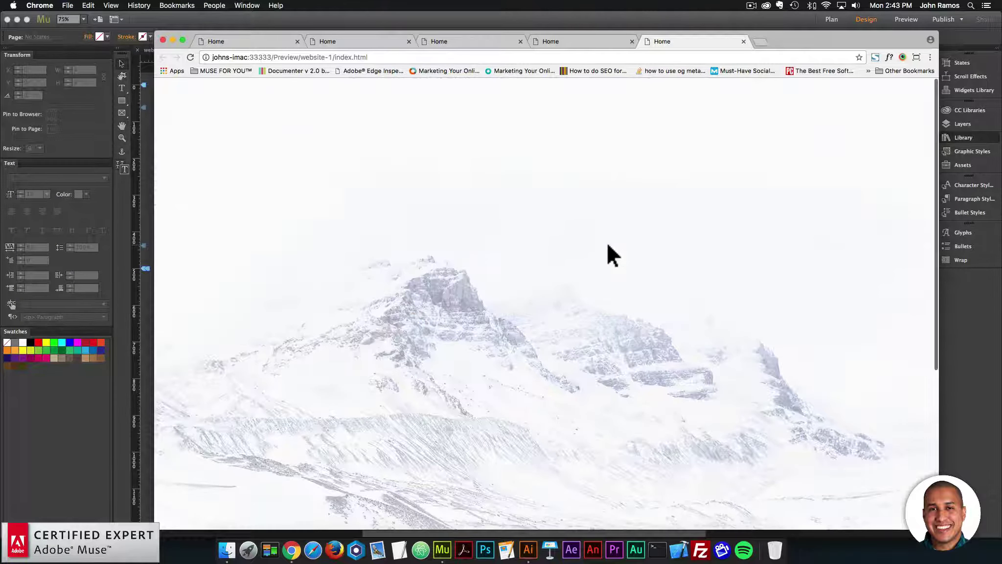
pyautogui.scroll(-4, 608, 244)
pyautogui.click(970, 360)
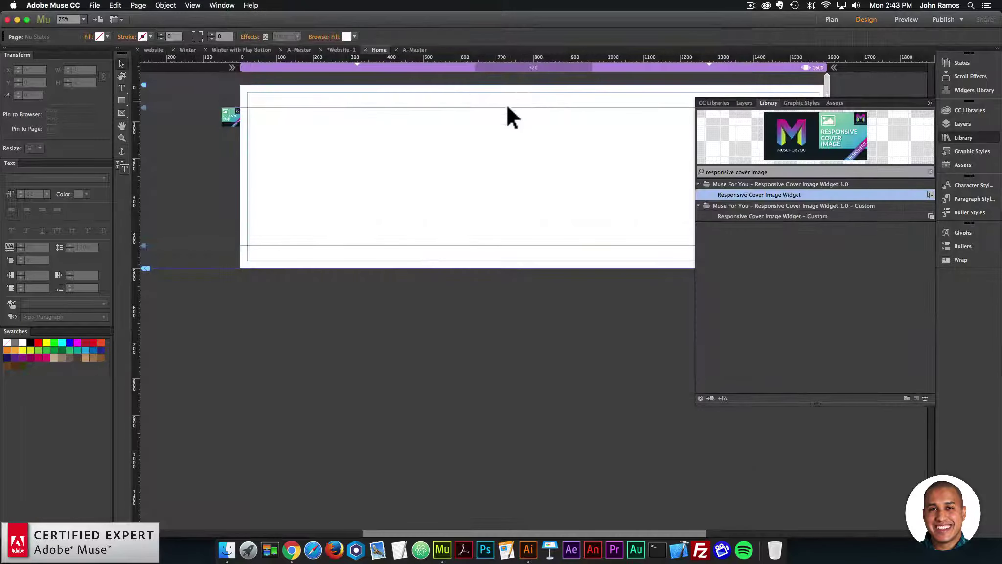
# Draw a rectangle about 917 by 209 at the page's top margin, fill it with blue 29ABE2 and center it horizontally
pyautogui.click(782, 97)
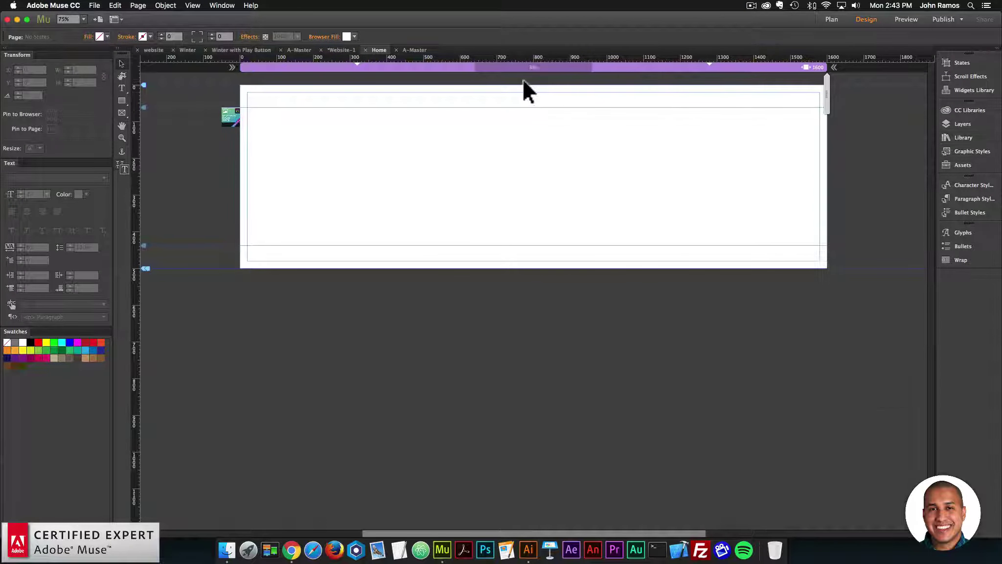
pyautogui.click(122, 100)
pyautogui.moveTo(379, 92); pyautogui.dragTo(716, 168)
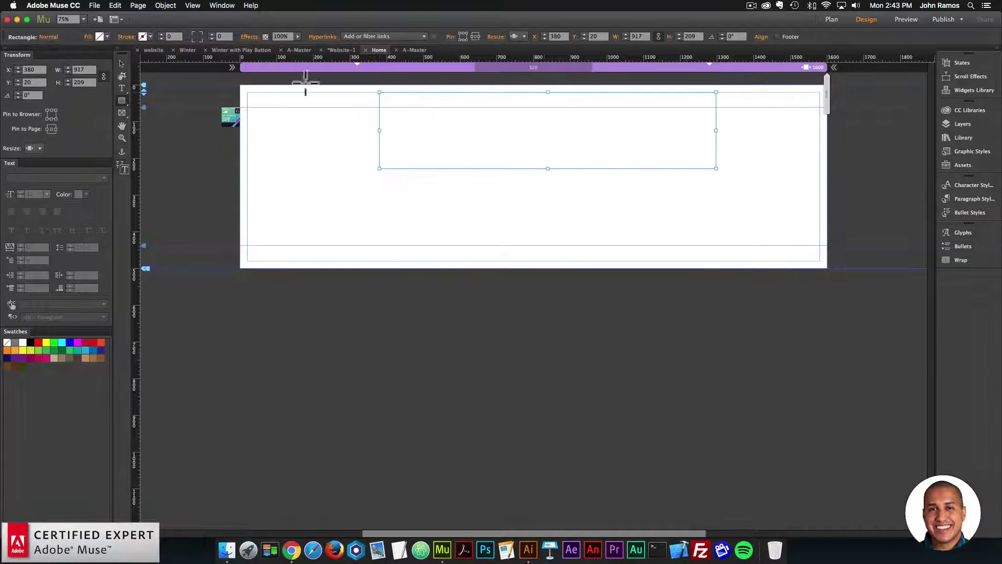
pyautogui.click(101, 37)
pyautogui.click(241, 61)
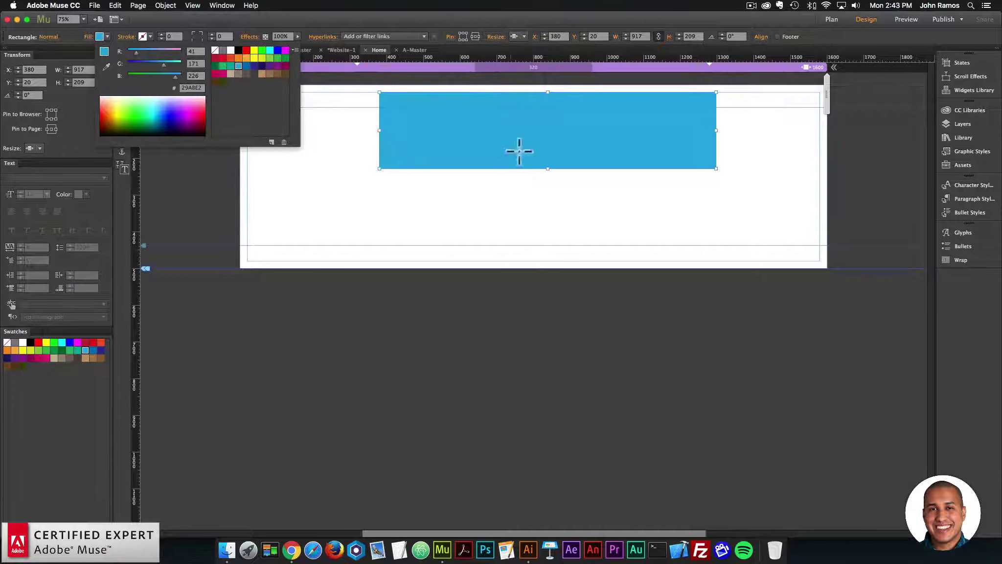
pyautogui.moveTo(581, 159); pyautogui.dragTo(552, 157)
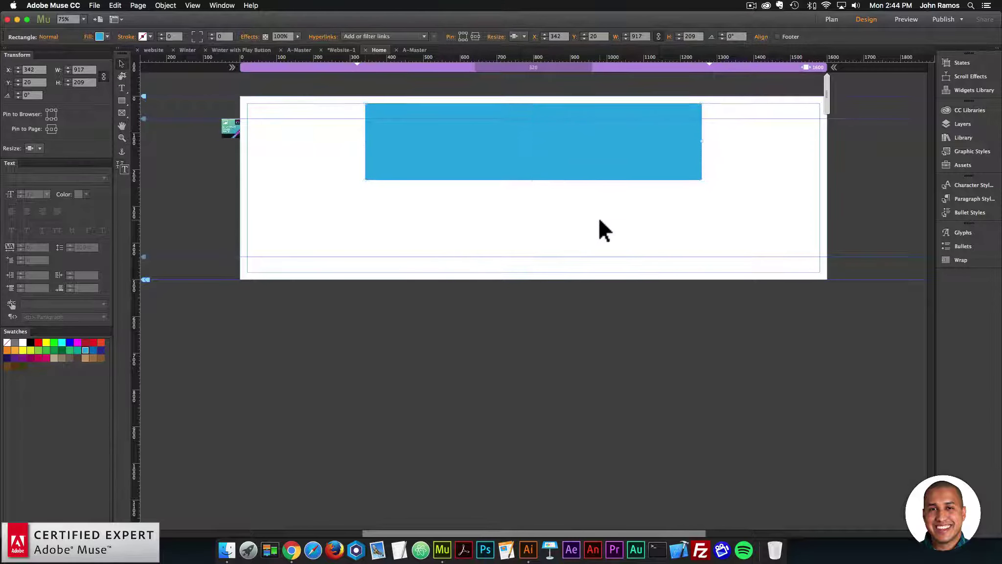
# Preview the Home page in the browser, check where the blue rectangle sits relative to the cover image, and return to Muse
pyautogui.click(95, 5)
pyautogui.click(121, 161)
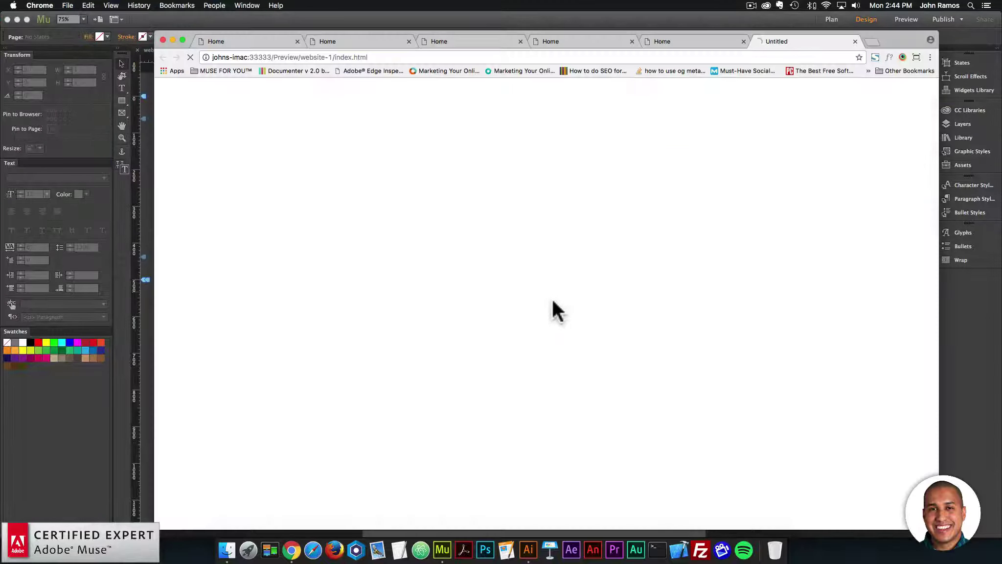
pyautogui.scroll(-5, 552, 296)
pyautogui.scroll(1, 617, 392)
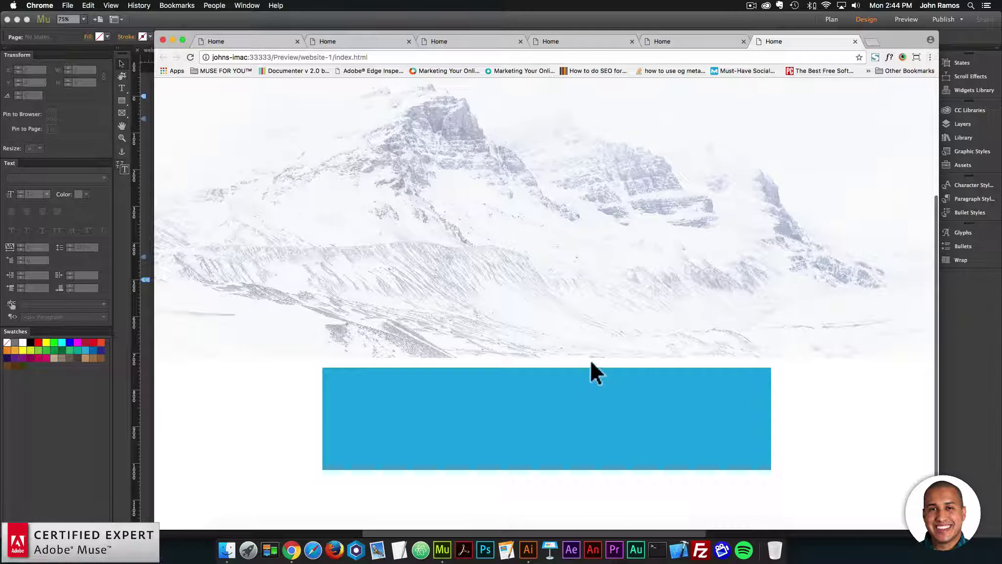
pyautogui.click(978, 336)
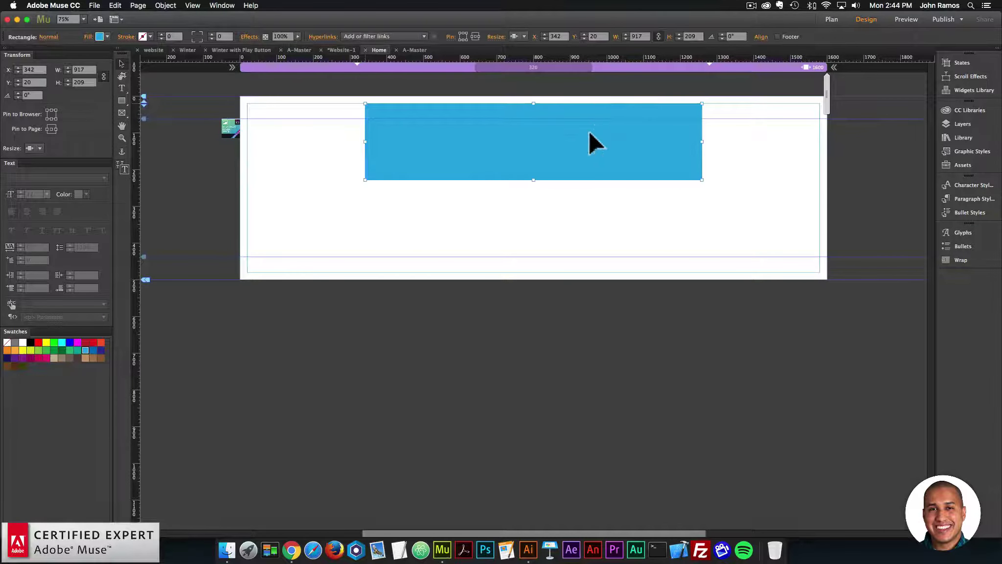
# Delete the blue test rectangle from the Home page
pyautogui.press('super+equal')
pyautogui.press('super+equal')
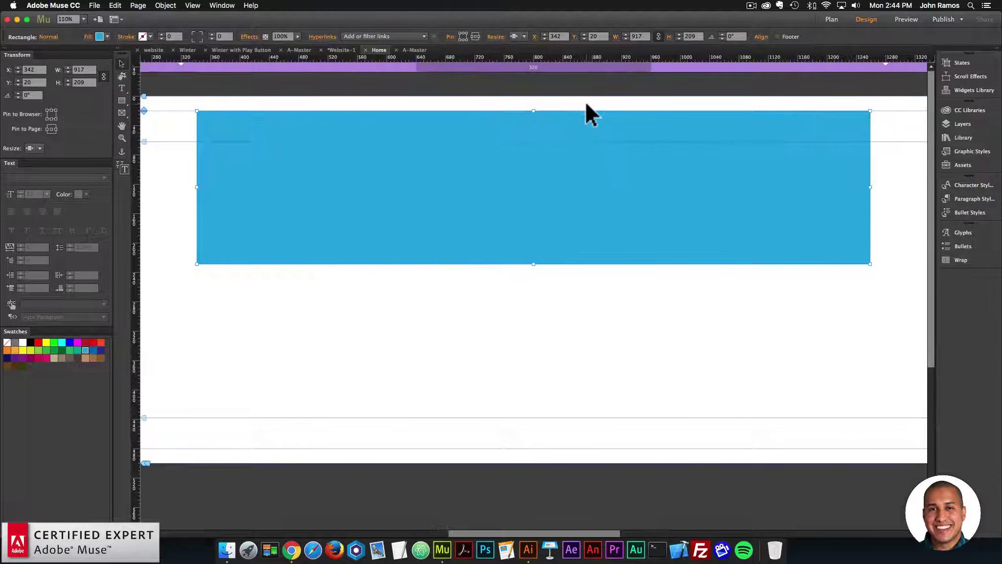
pyautogui.press('super+minus')
pyautogui.press('super+minus')
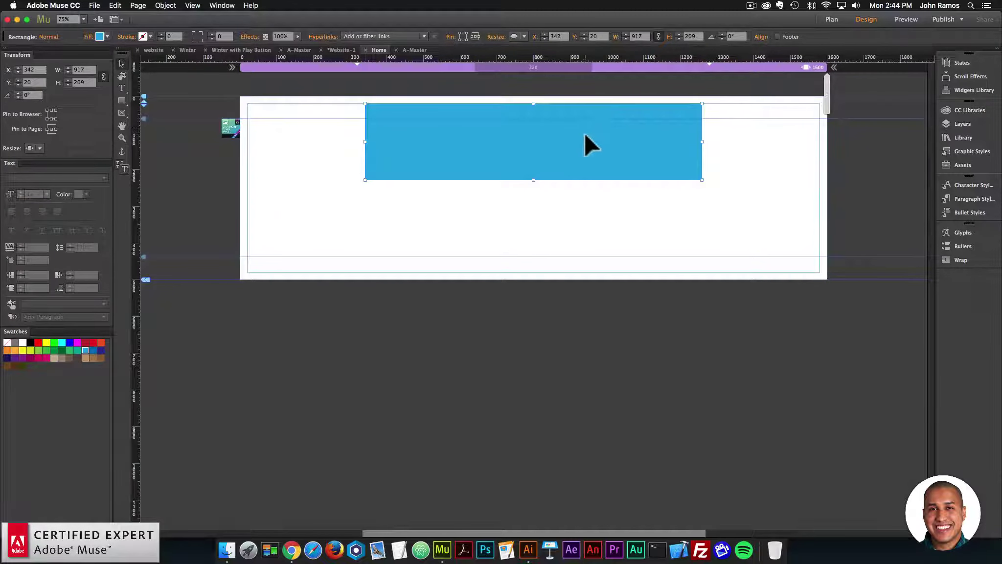
pyautogui.moveTo(585, 135)
pyautogui.mouseDown()
pyautogui.moveTo(588, 147)
pyautogui.moveTo(577, 121)
pyautogui.mouseUp()
pyautogui.press('Delete')
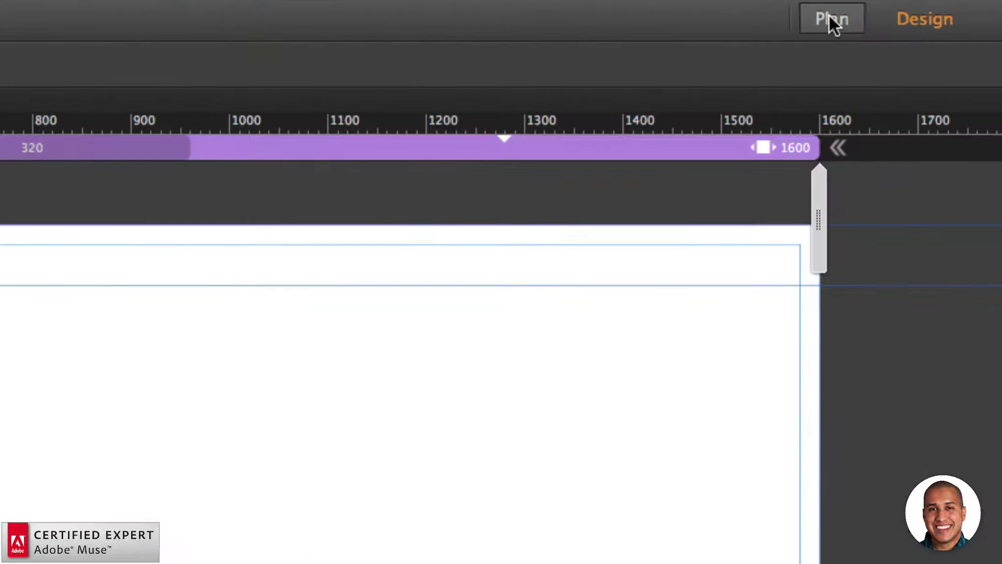
# Open the A-Master page from the site plan and set its fluid breakpoint width to 1600
pyautogui.click(831, 19)
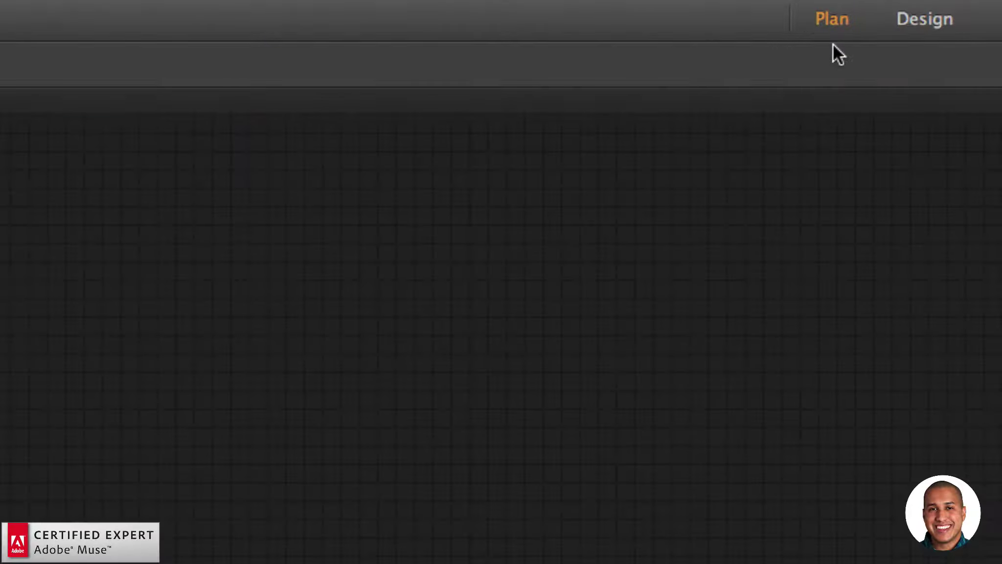
pyautogui.click(49, 111)
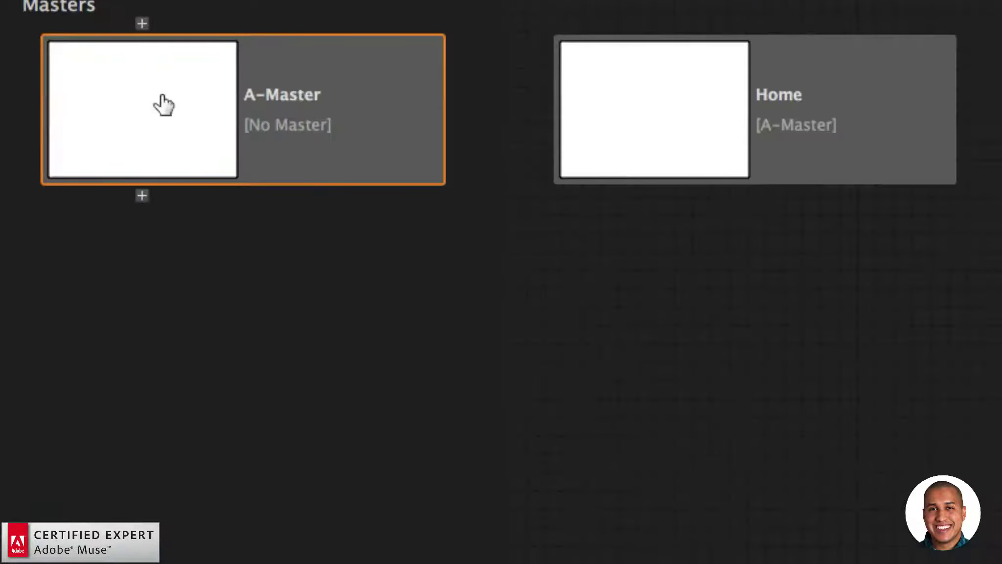
pyautogui.doubleClick(108, 112)
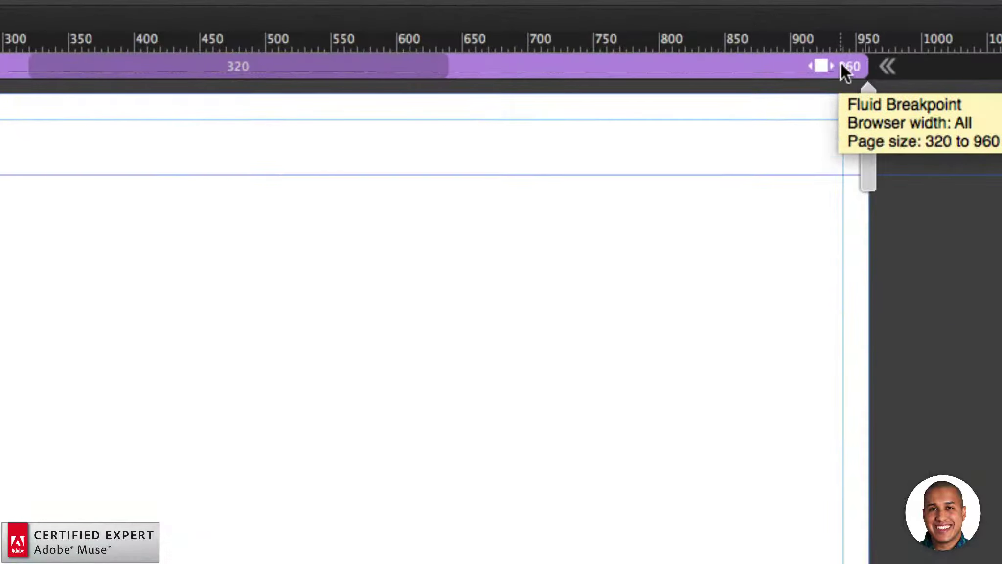
pyautogui.rightClick(810, 61)
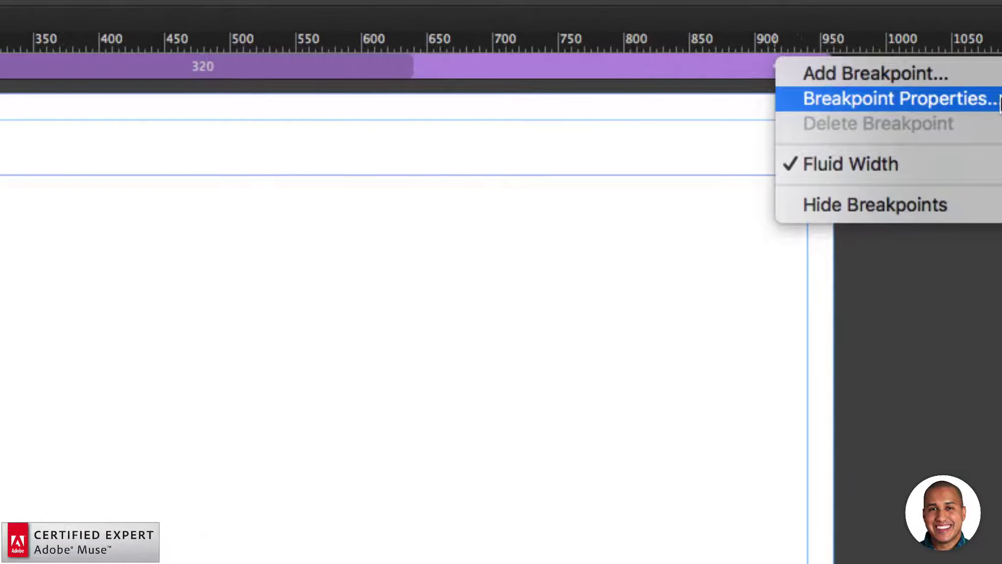
pyautogui.click(890, 98)
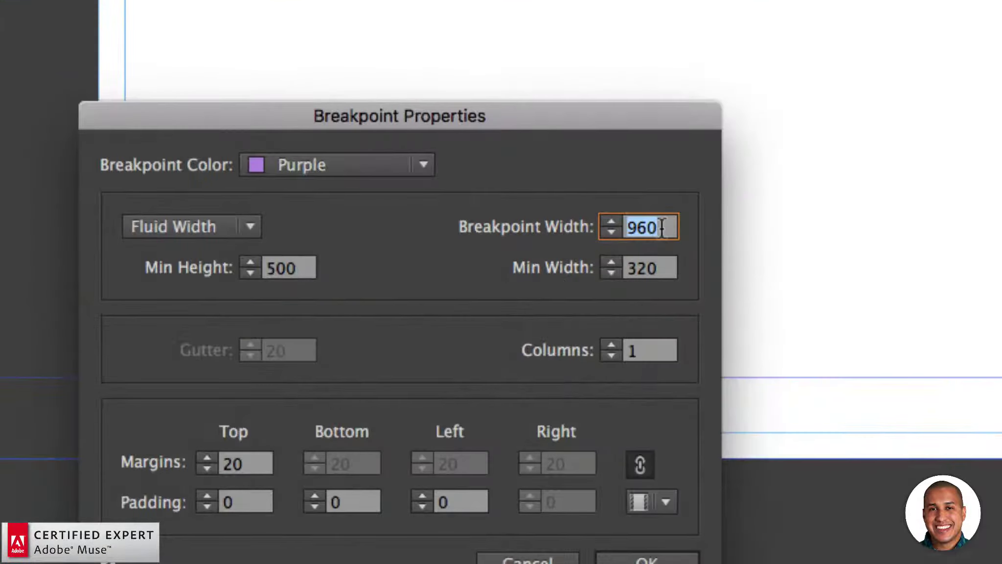
pyautogui.write('1600')
pyautogui.press('Return')
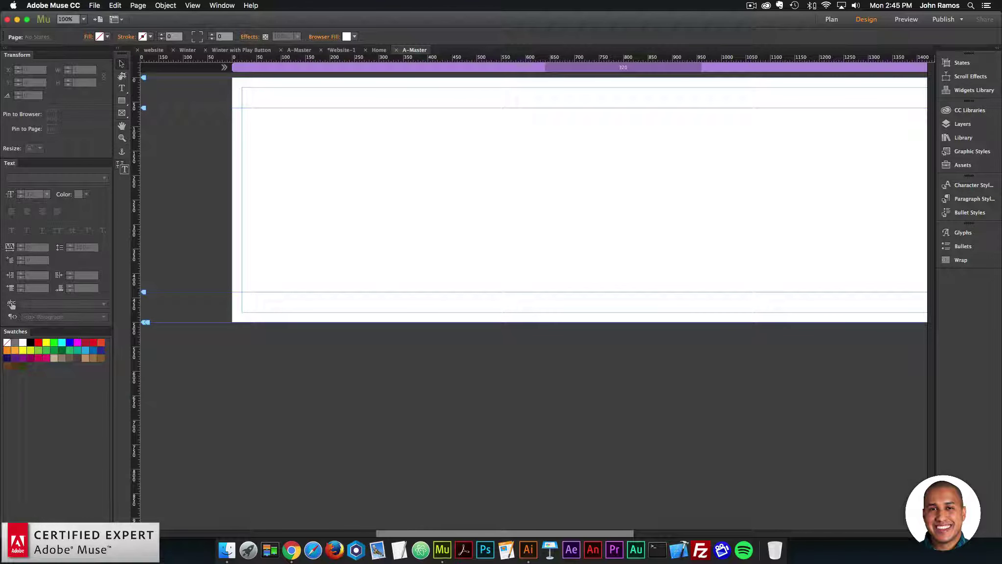
# Try placing Logo.png from the Winter_assets folder at A-Master's upper-left margin corner, and remove it again
pyautogui.press('super+minus')
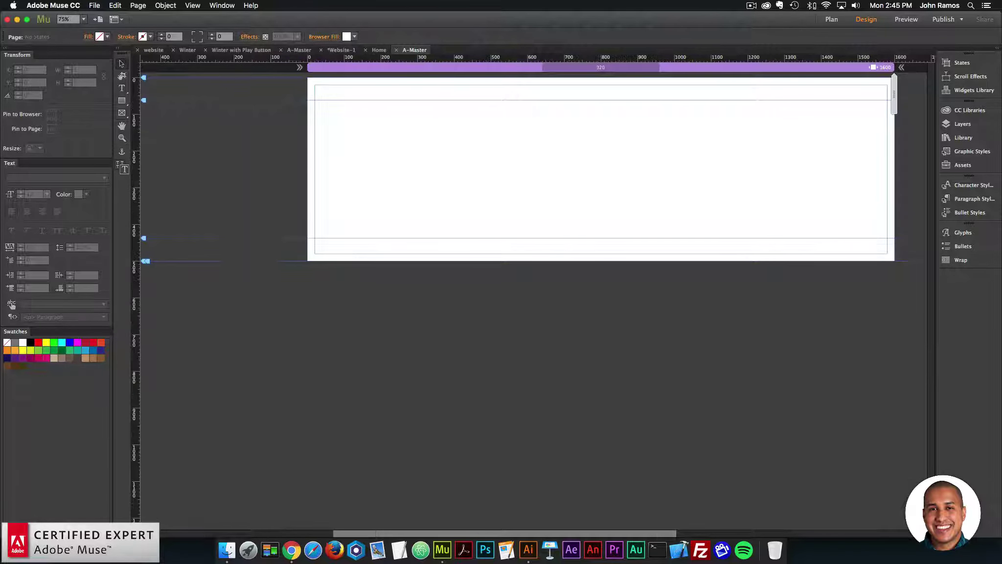
pyautogui.hscroll(5, 533, 294)
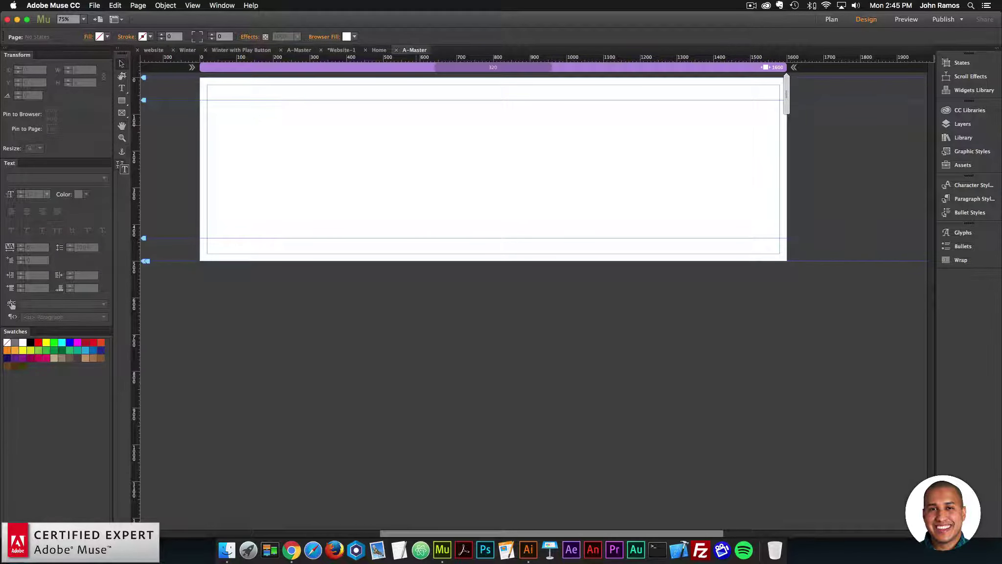
pyautogui.click(227, 549)
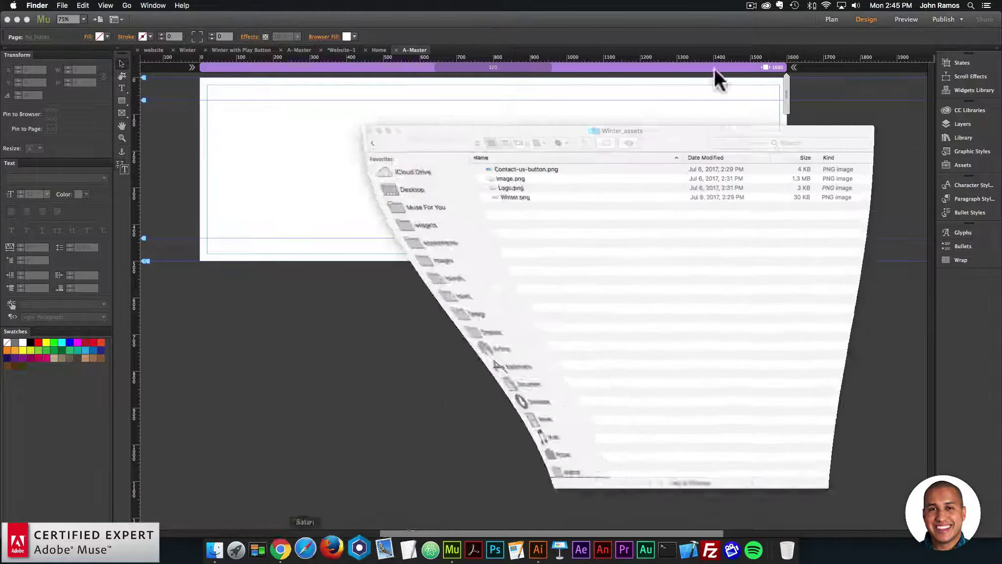
pyautogui.moveTo(444, 140); pyautogui.dragTo(557, 167)
pyautogui.click(598, 216)
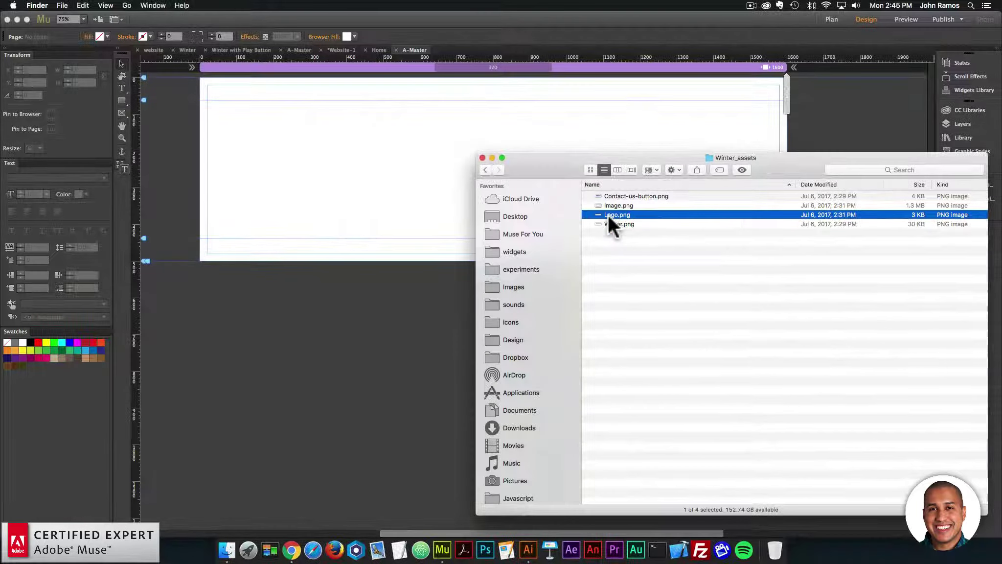
pyautogui.moveTo(608, 215); pyautogui.dragTo(220, 83)
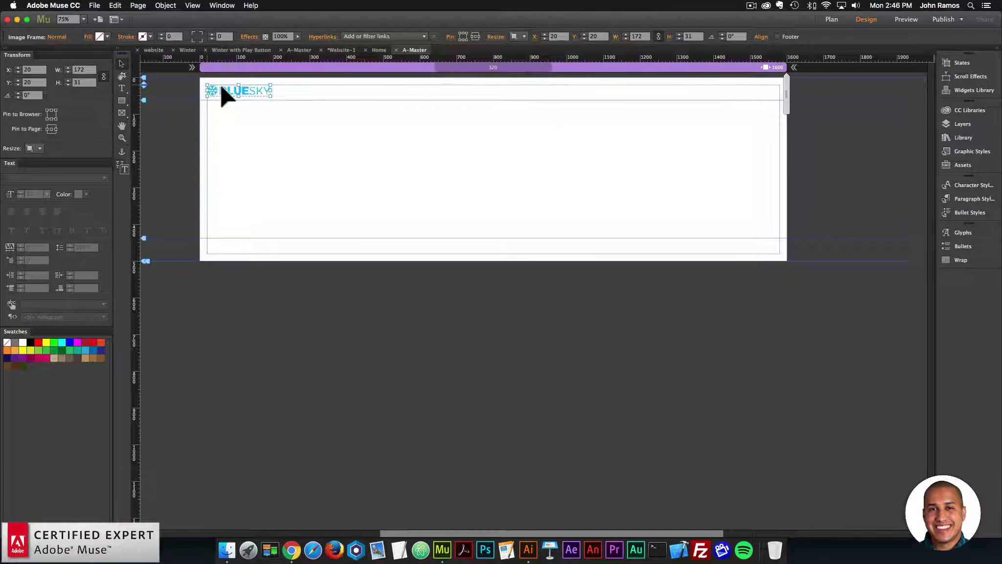
pyautogui.press('super+1')
pyautogui.press('super+equal')
pyautogui.press('super+equal')
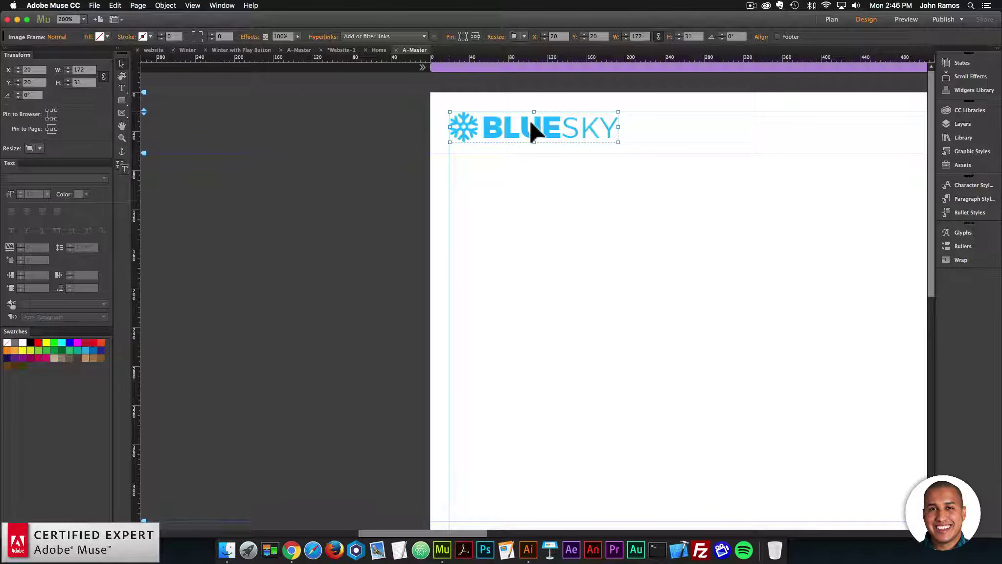
pyautogui.press('Delete')
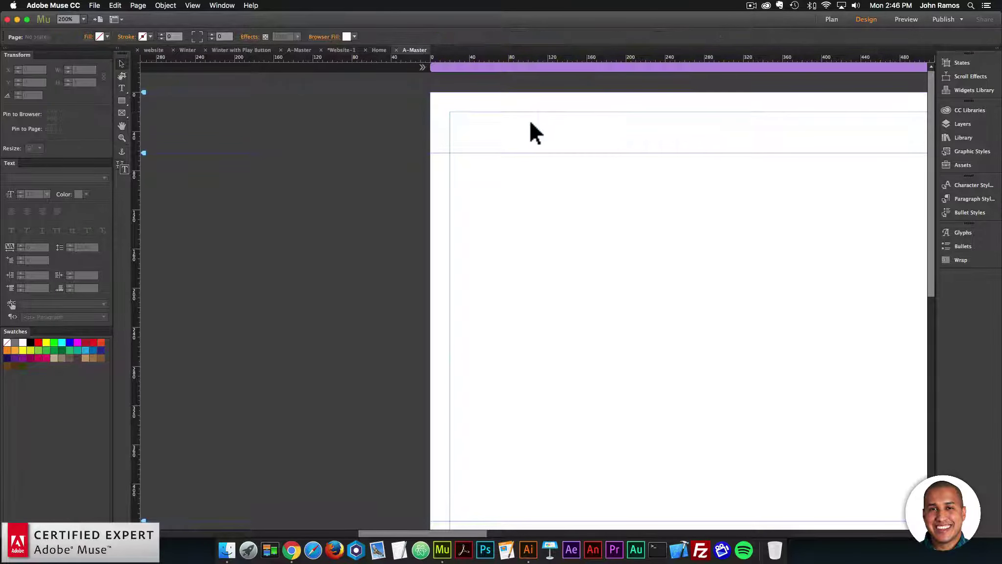
# Show the layers of the A-Master page and select Layer 1
pyautogui.press('super+minus')
pyautogui.press('super+minus')
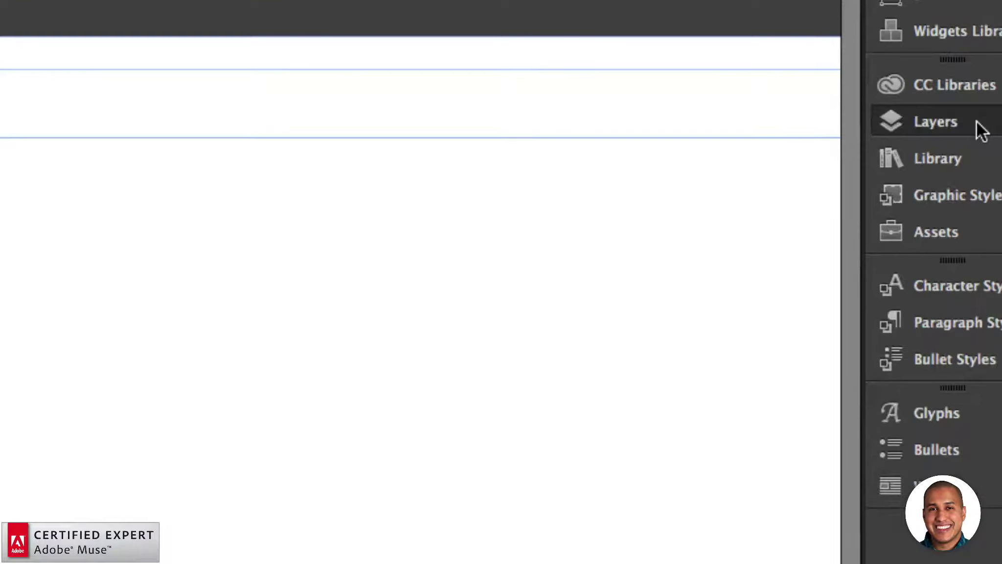
pyautogui.click(978, 126)
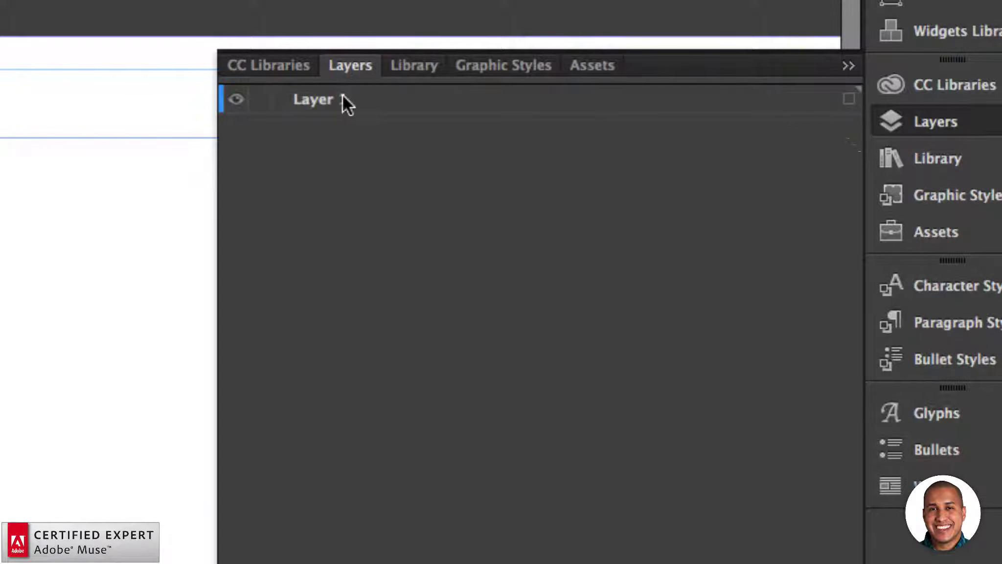
pyautogui.click(380, 100)
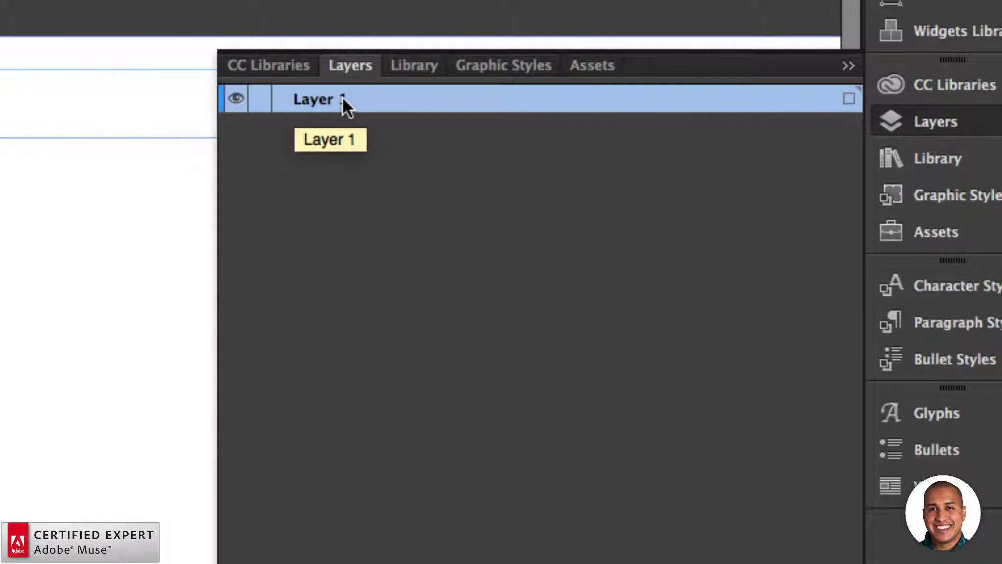
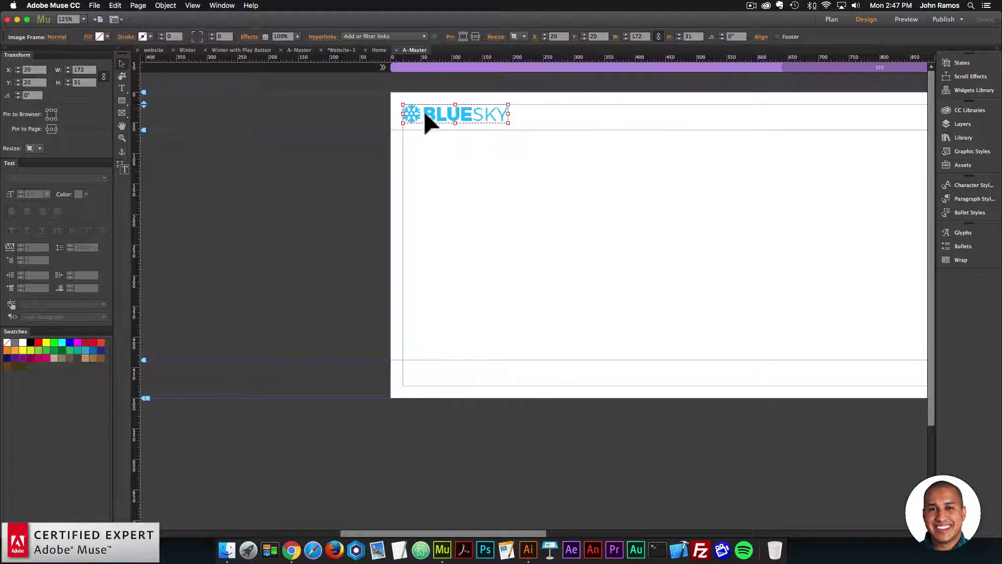
# Check that the BLUESKY logo is on the Header layer and pin the logo to the browser's upper-left corner
pyautogui.press('super+equal')
pyautogui.press('super+equal')
pyautogui.press('super+equal')
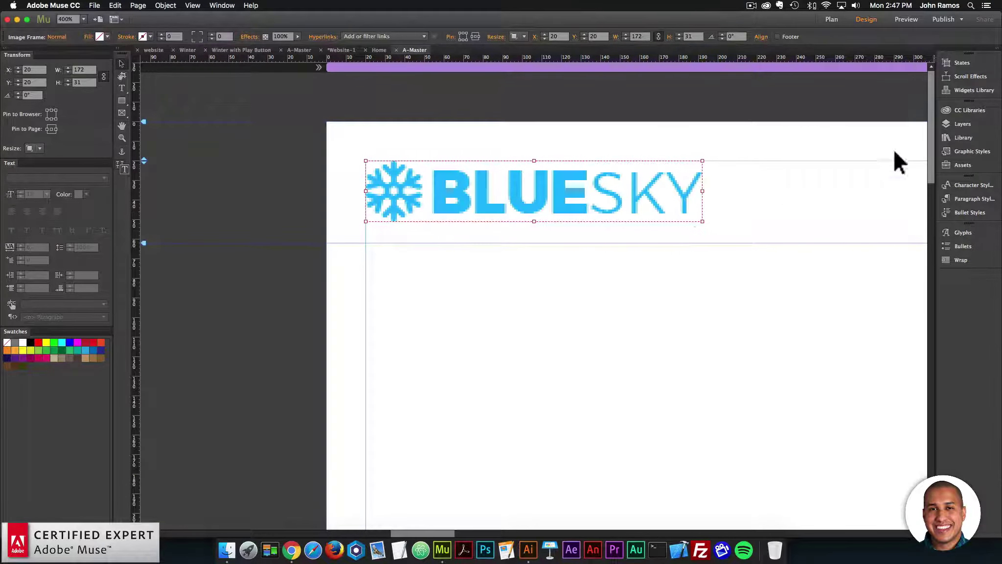
pyautogui.click(954, 123)
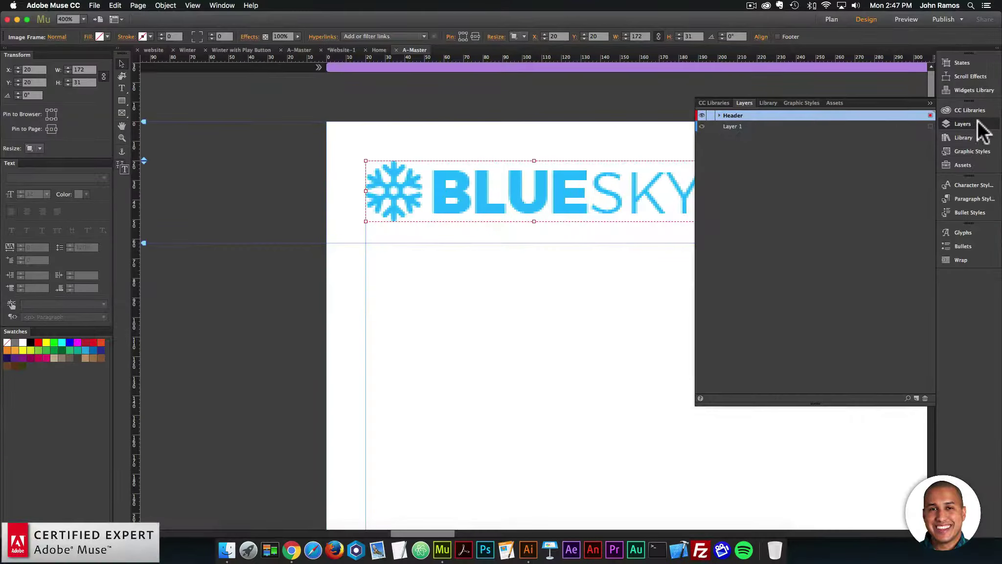
pyautogui.click(976, 125)
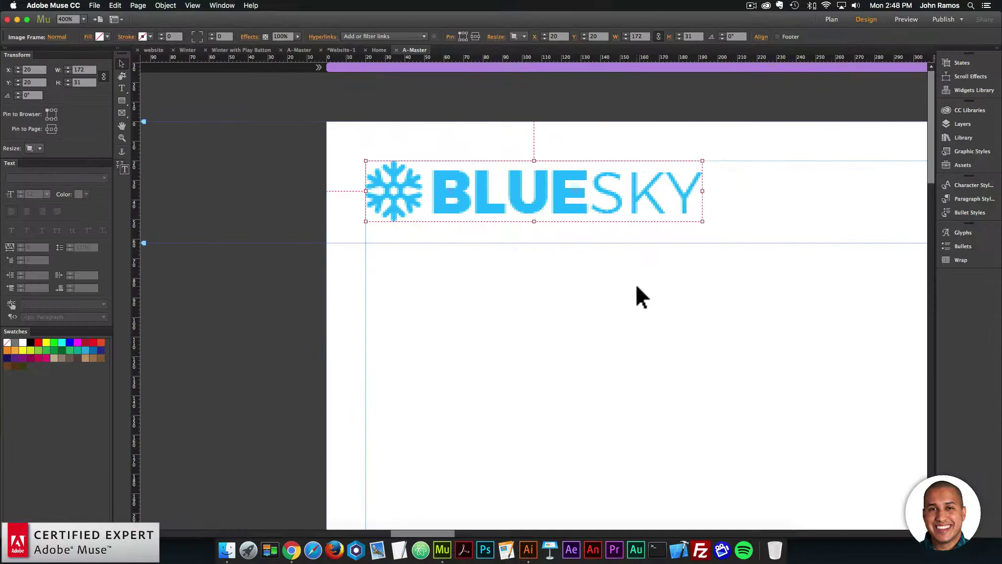
pyautogui.press('super+equal')
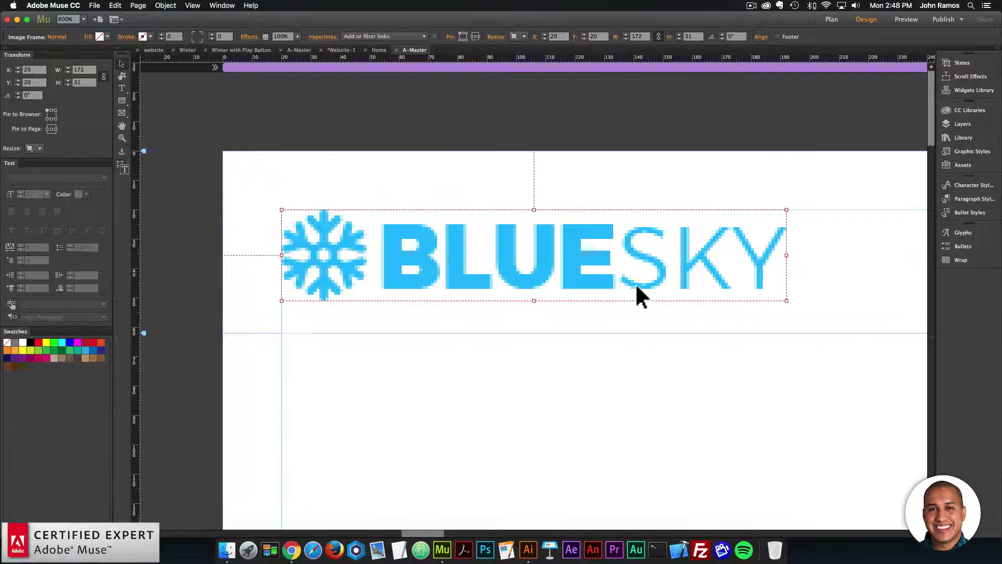
pyautogui.press('super+minus')
pyautogui.press('super+minus')
pyautogui.hscroll(-5, 641, 278)
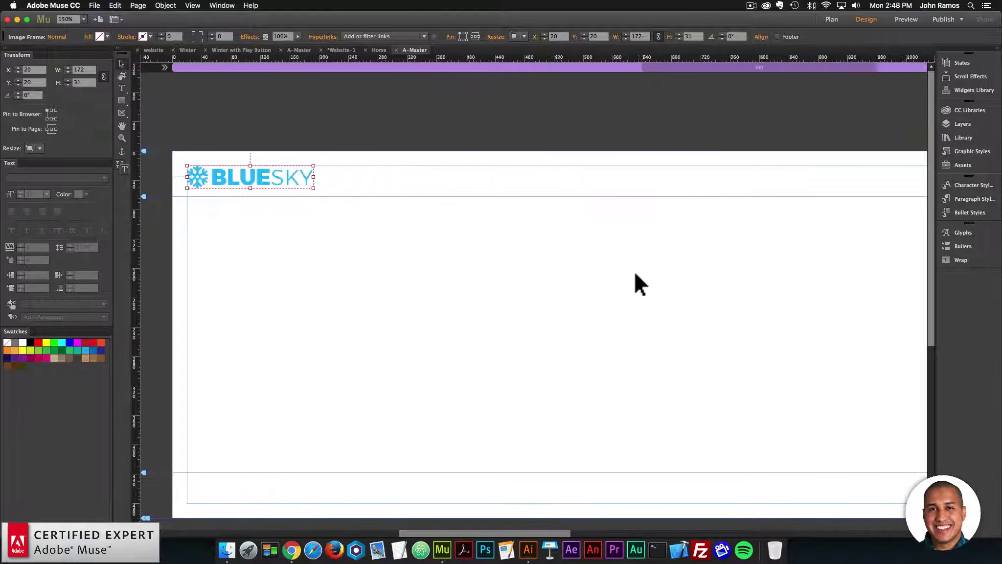
# Insert a horizontal menu widget on A-Master and position it in the header area at about X 967, Y 33
pyautogui.hscroll(10, 635, 275)
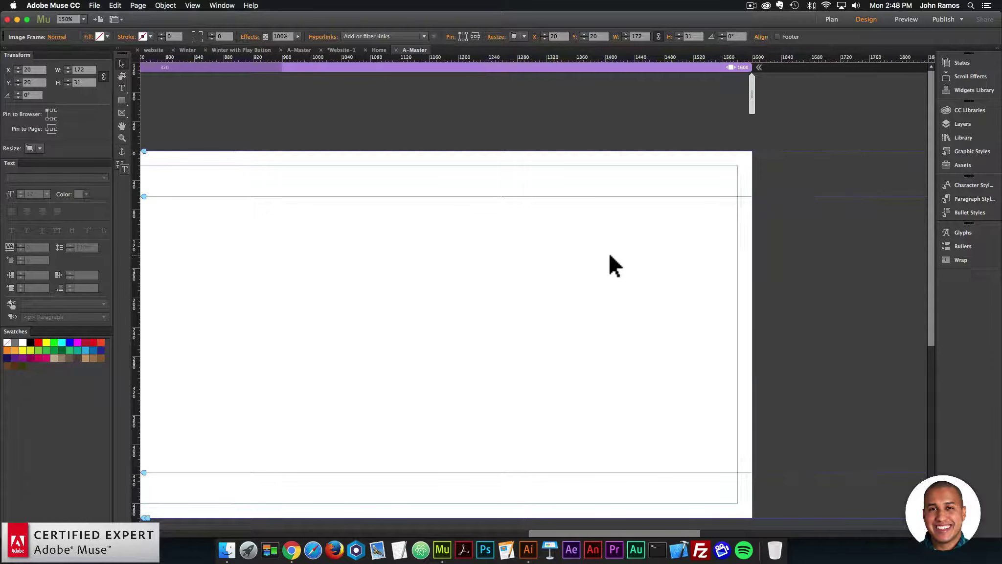
pyautogui.click(428, 286)
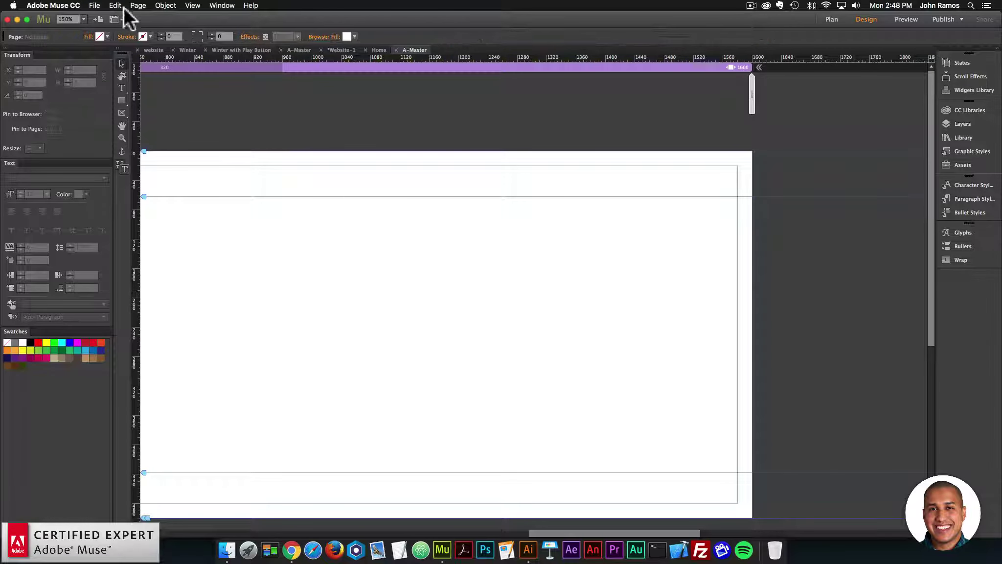
pyautogui.click(163, 6)
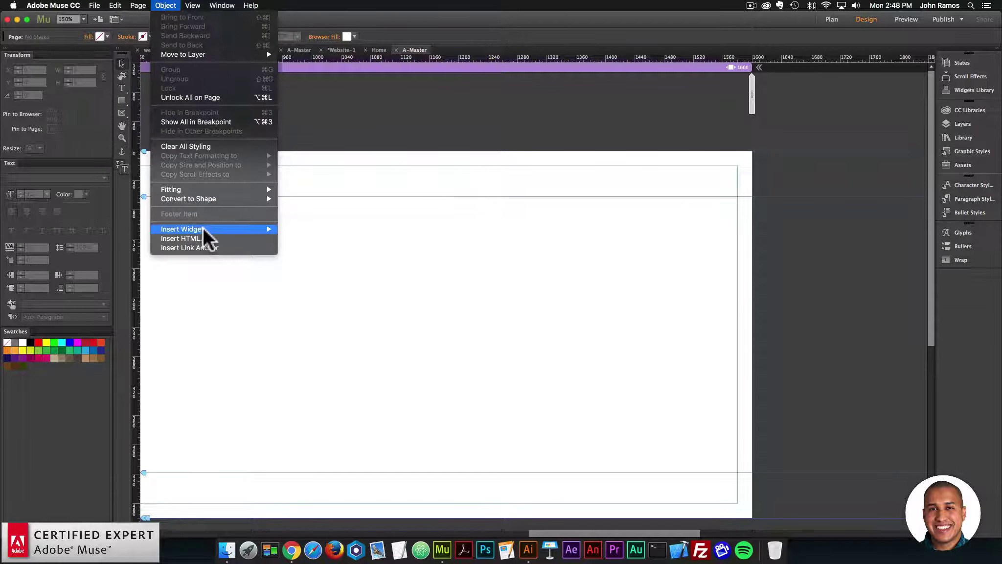
pyautogui.moveTo(201, 229)
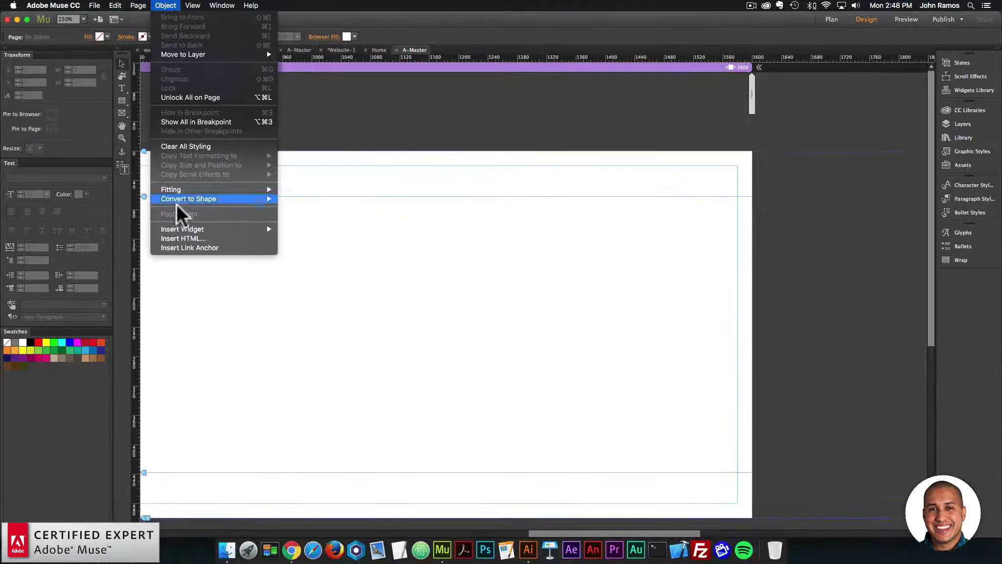
pyautogui.moveTo(180, 230)
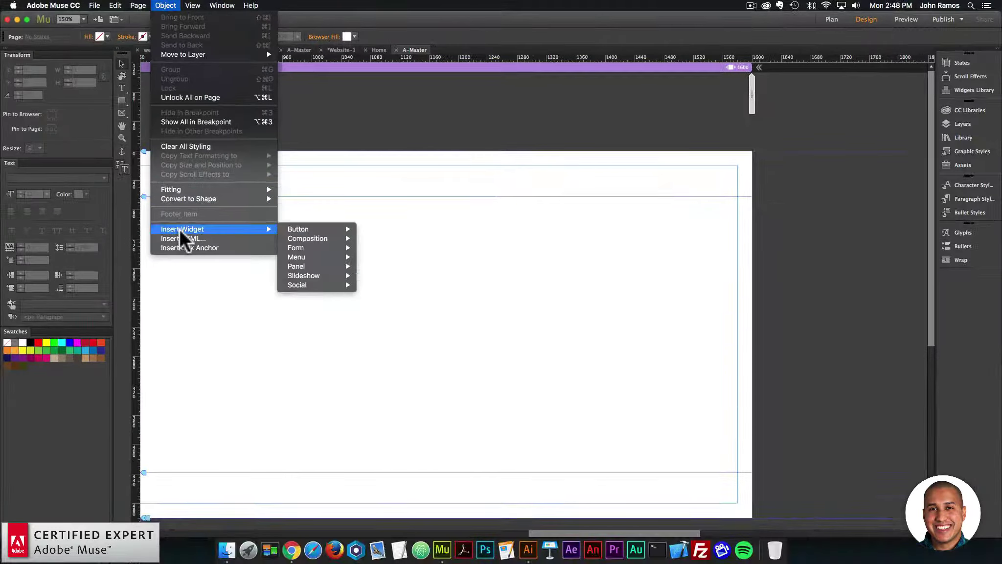
pyautogui.moveTo(308, 258)
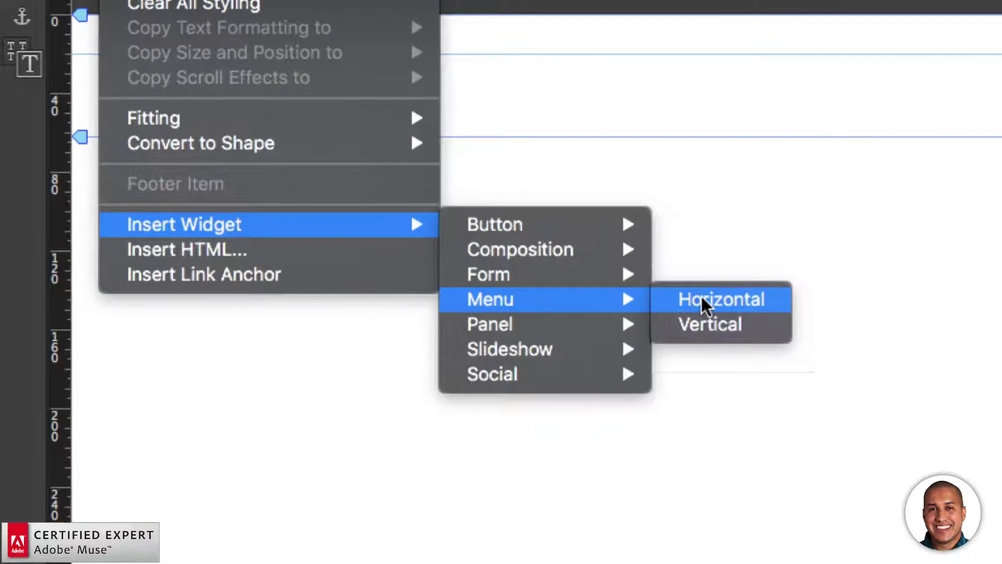
pyautogui.click(701, 295)
pyautogui.moveTo(660, 143); pyautogui.dragTo(551, 95)
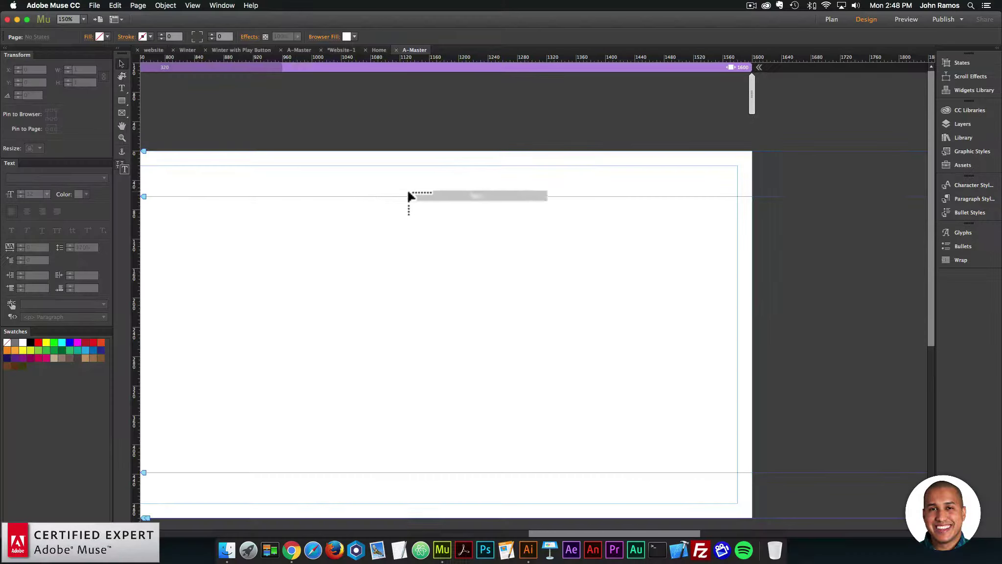
pyautogui.click(773, 111)
pyautogui.click(671, 201)
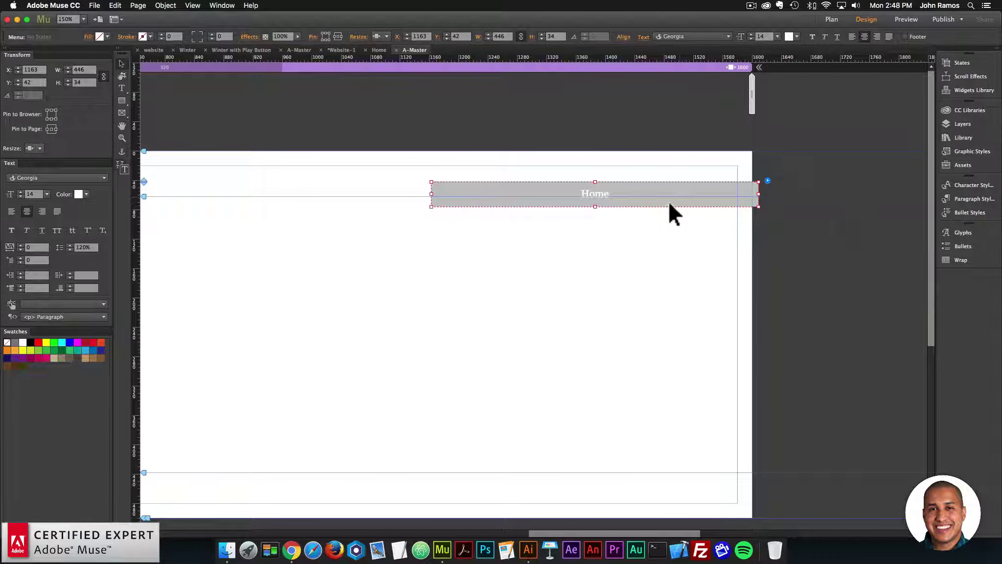
pyautogui.moveTo(668, 201); pyautogui.dragTo(522, 192)
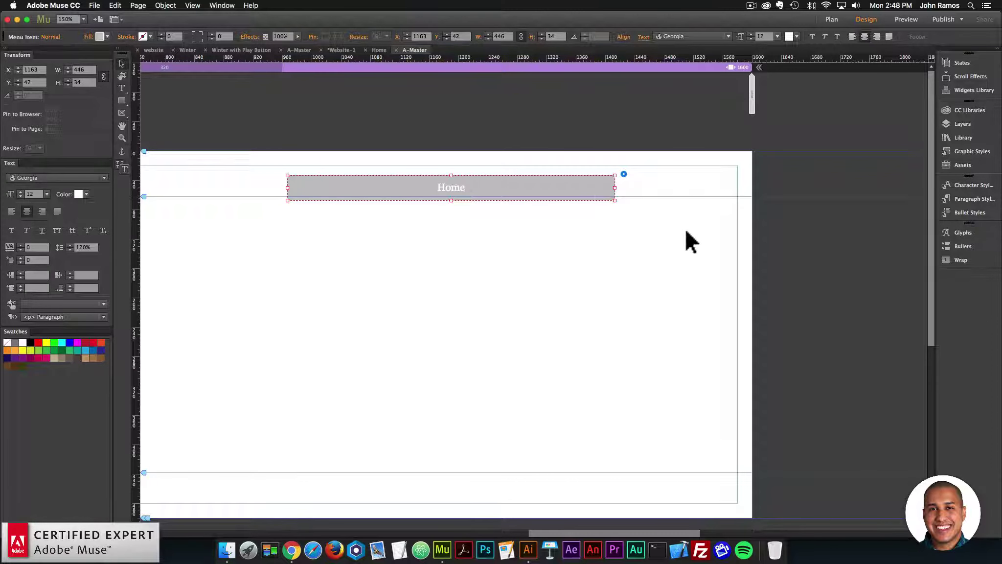
# Set the horizontal menu widget's menu type to Manual
pyautogui.click(623, 173)
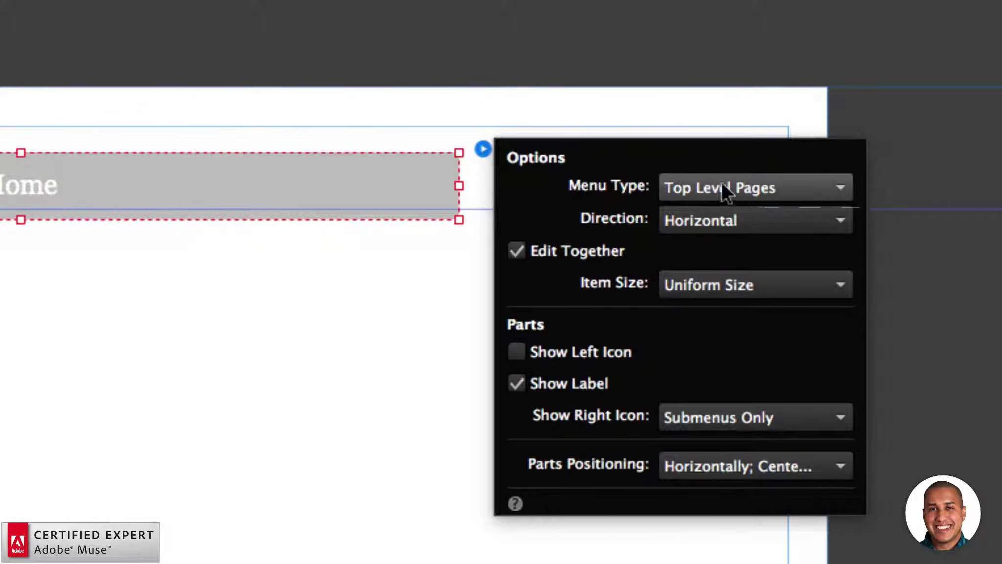
pyautogui.click(706, 183)
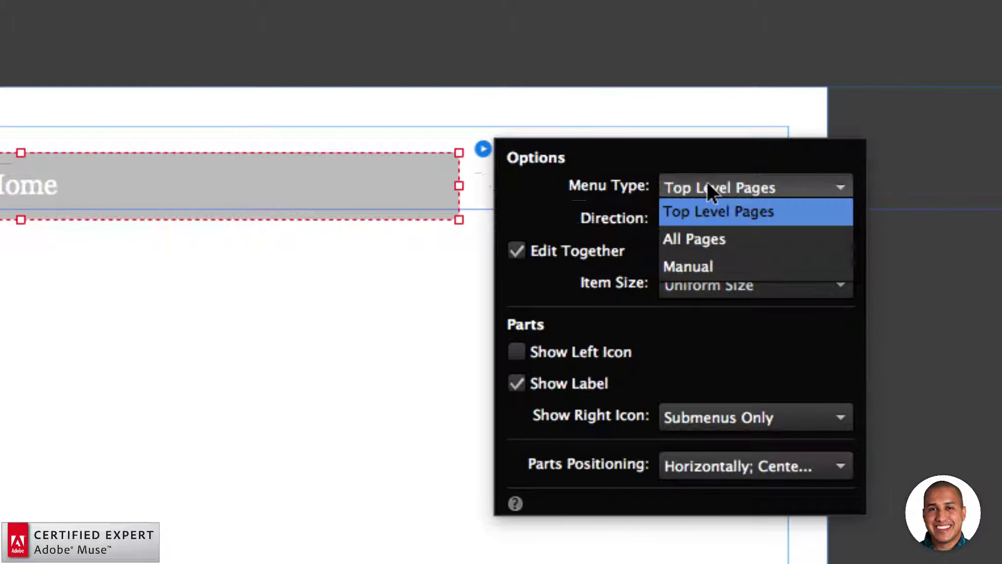
pyautogui.click(691, 265)
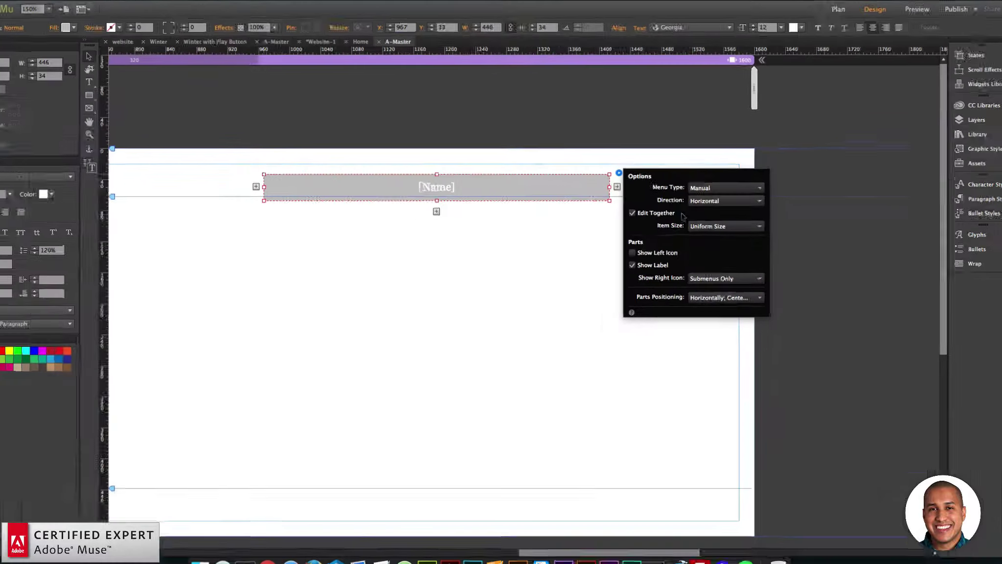
pyautogui.click(461, 190)
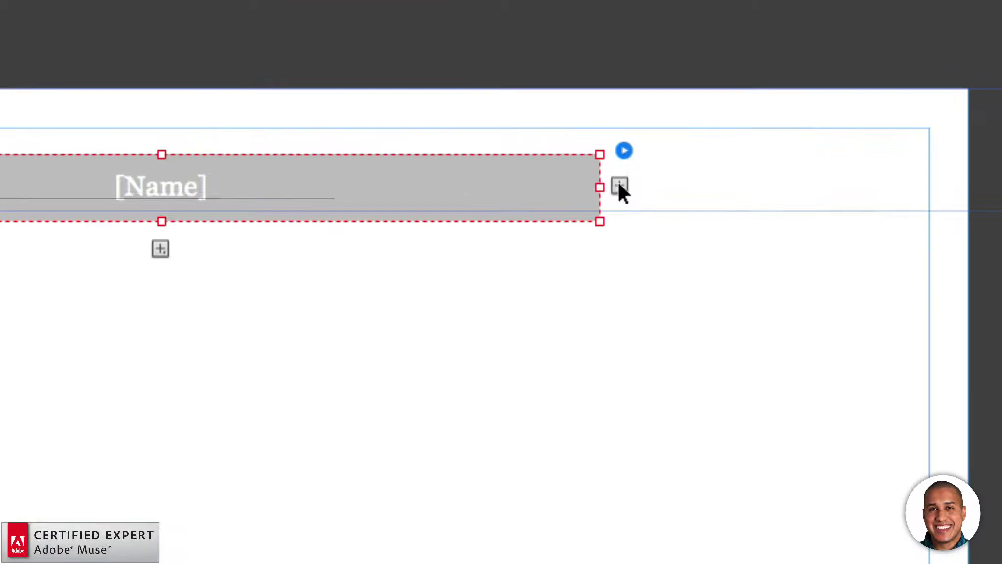
# Add three more items to the horizontal menu so that it has four items
pyautogui.click(622, 187)
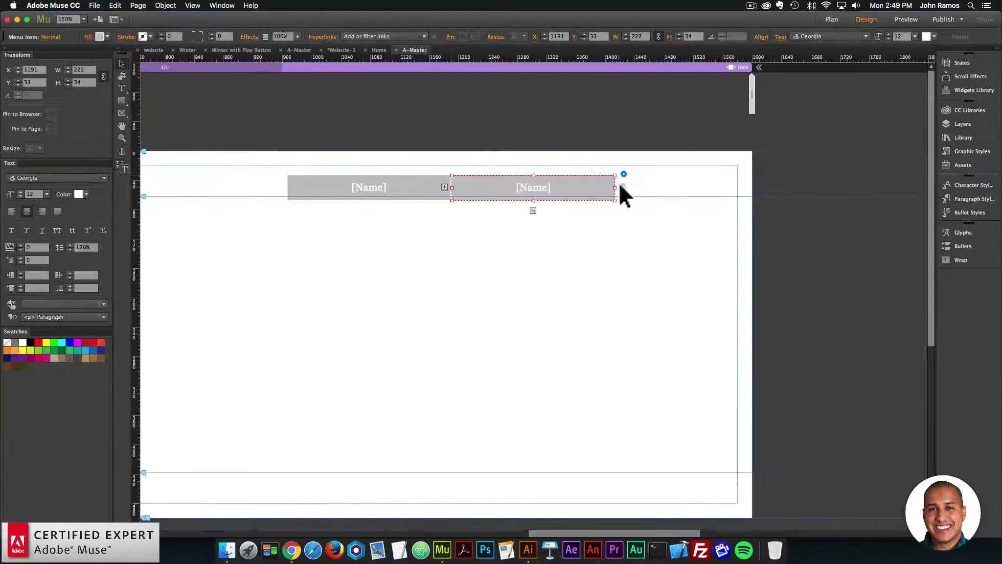
pyautogui.click(622, 187)
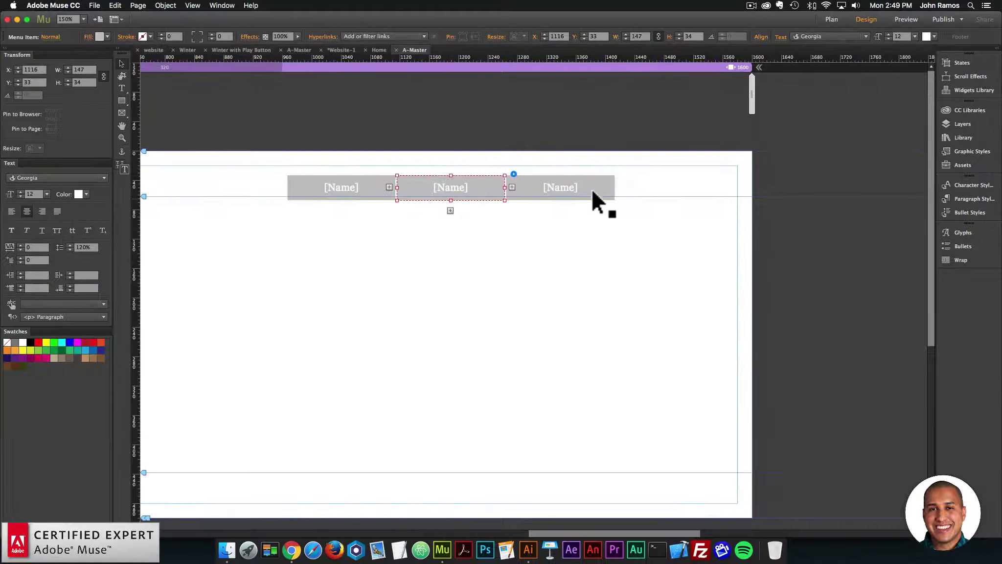
pyautogui.click(622, 187)
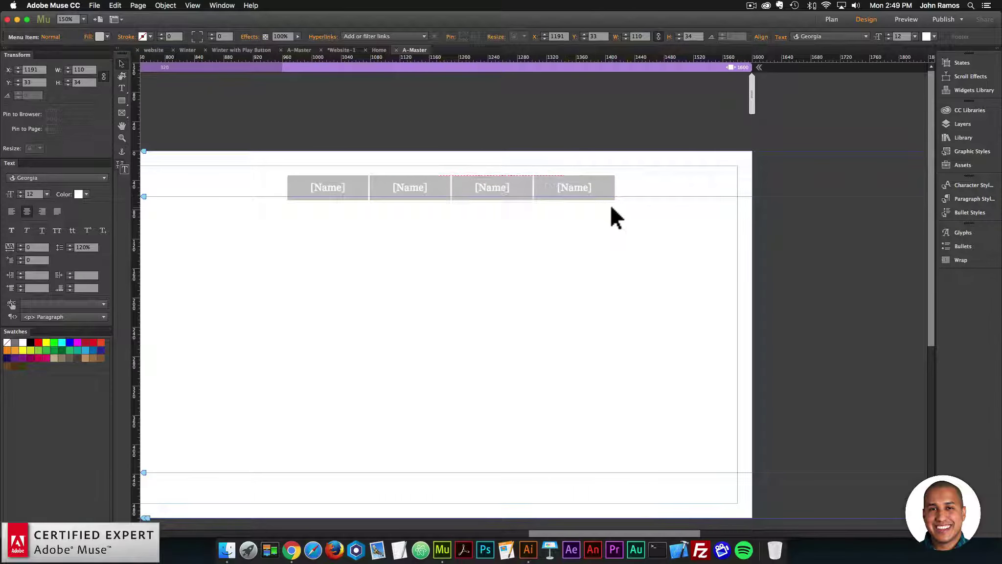
pyautogui.click(603, 193)
pyautogui.click(611, 194)
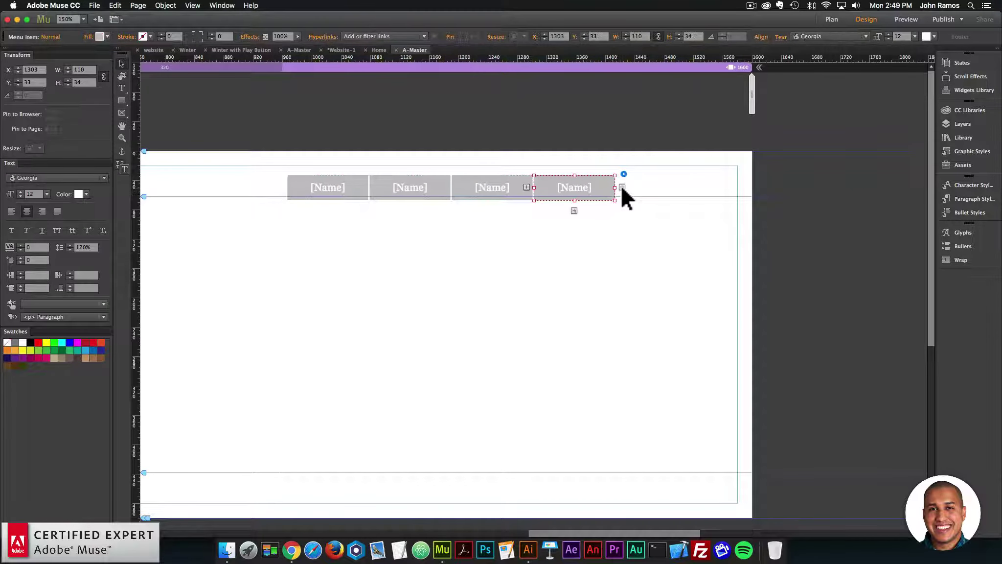
pyautogui.click(622, 187)
pyautogui.click(633, 226)
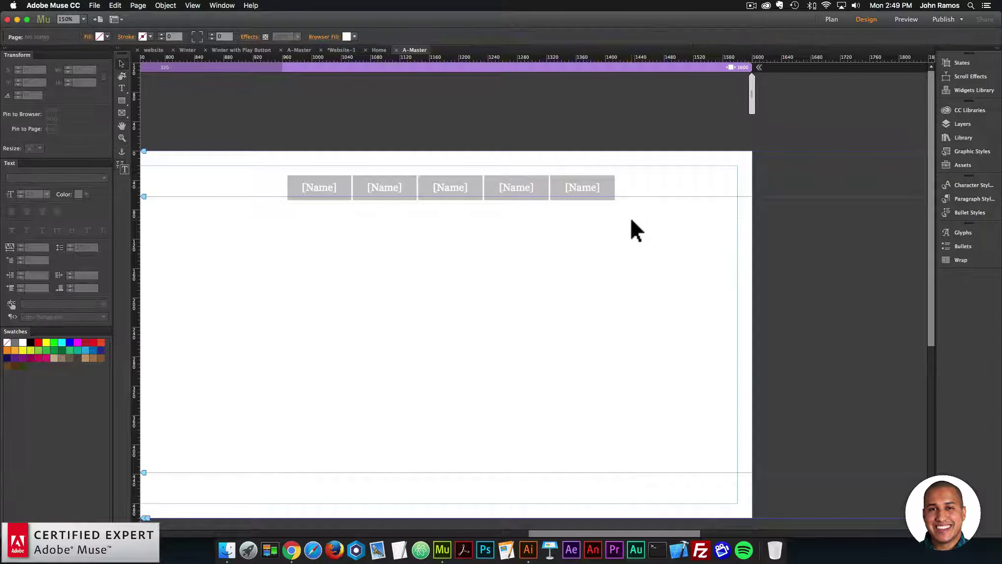
pyautogui.press('super+z')
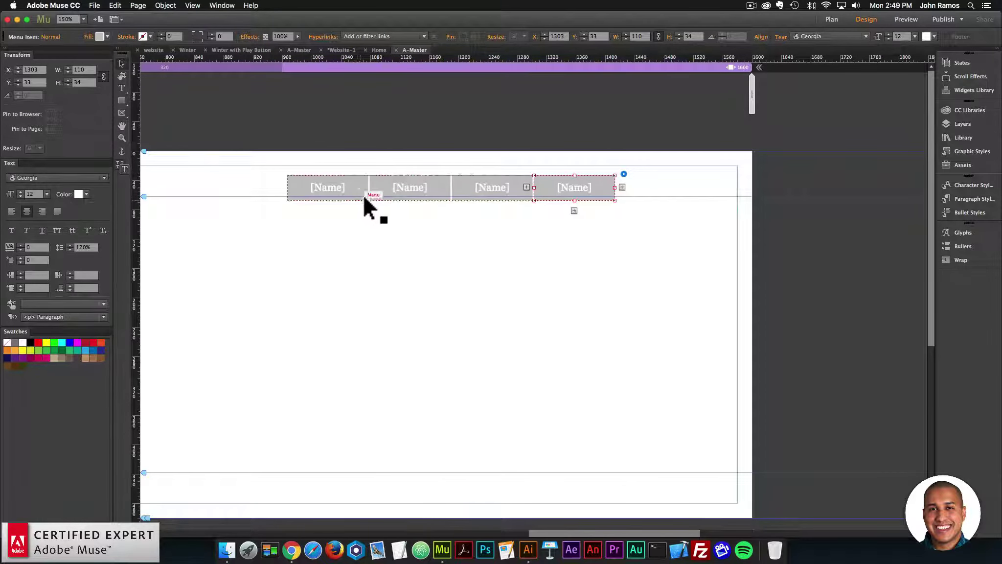
# Check the menu names on the Winter with Play Button page and label A-Master's first menu item "home"
pyautogui.click(337, 188)
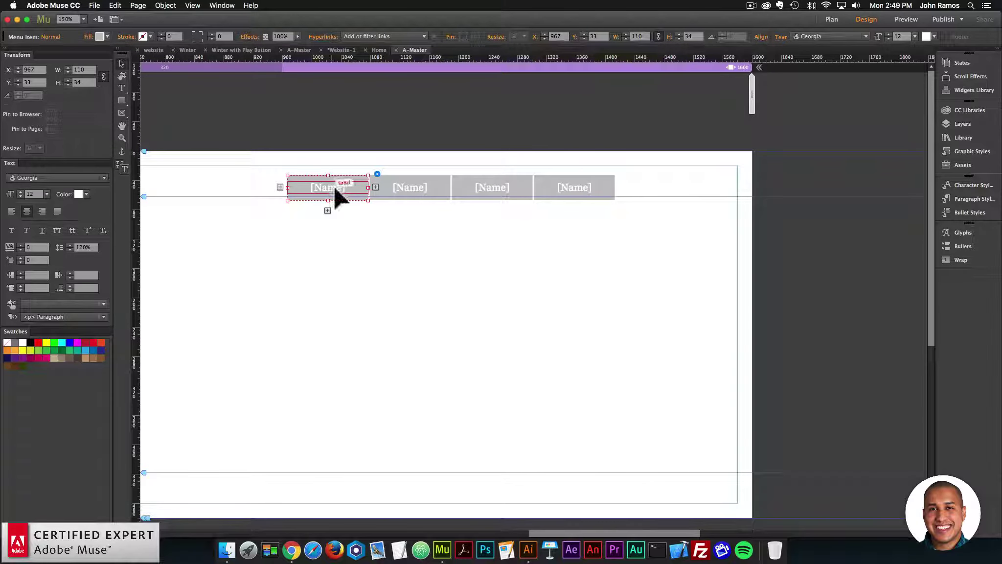
pyautogui.click(244, 50)
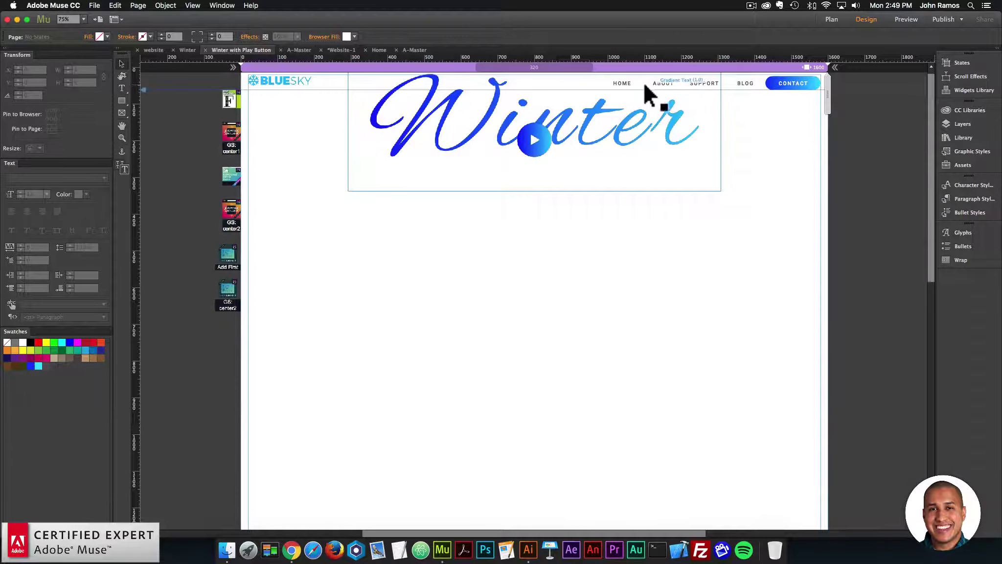
pyautogui.click(415, 50)
pyautogui.click(329, 183)
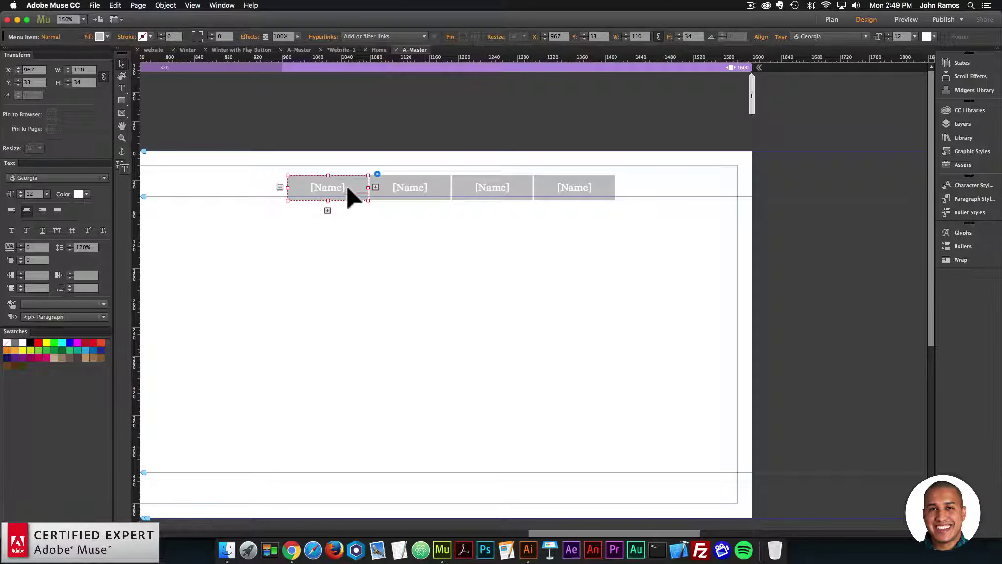
pyautogui.click(346, 185)
pyautogui.doubleClick(347, 187)
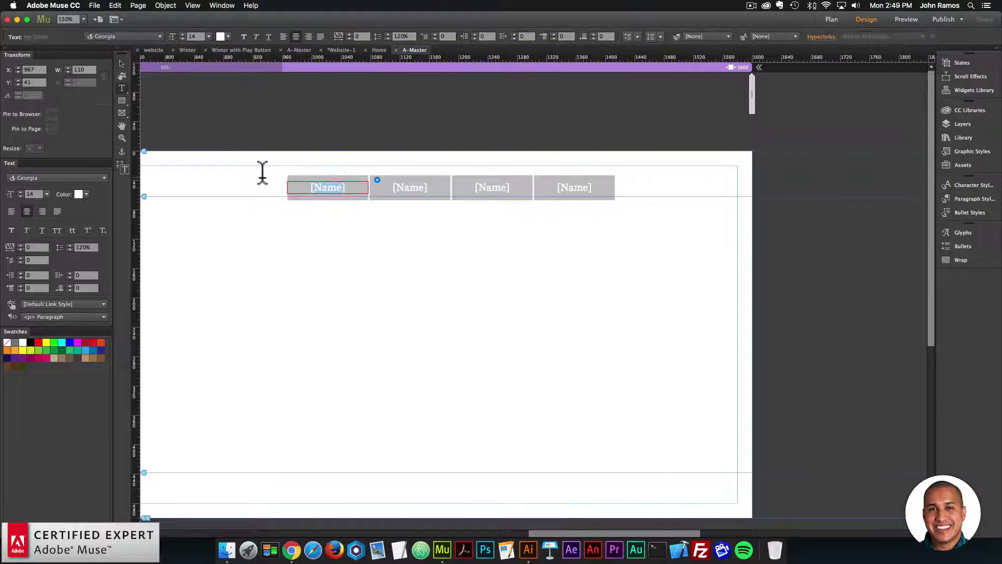
pyautogui.press('super+equal')
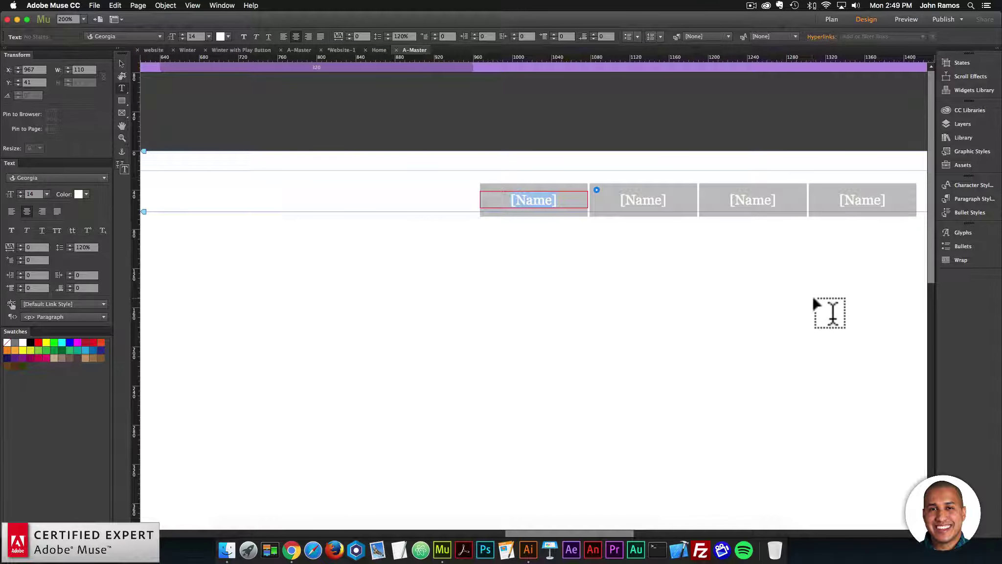
pyautogui.hscroll(3, 822, 308)
pyautogui.write('home')
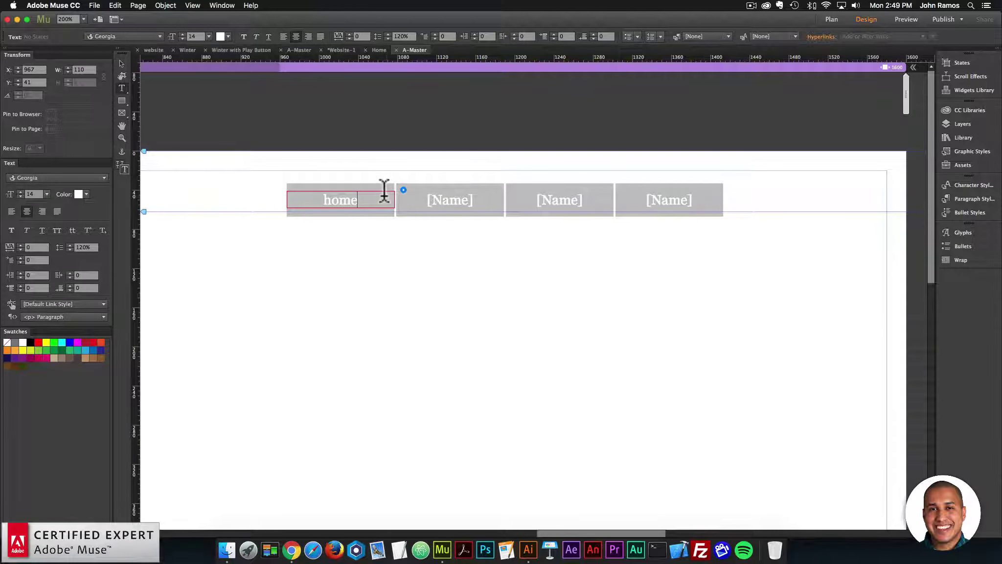
# Format the first menu item's label as uppercase and set its text color to 565656
pyautogui.moveTo(384, 196); pyautogui.dragTo(235, 192)
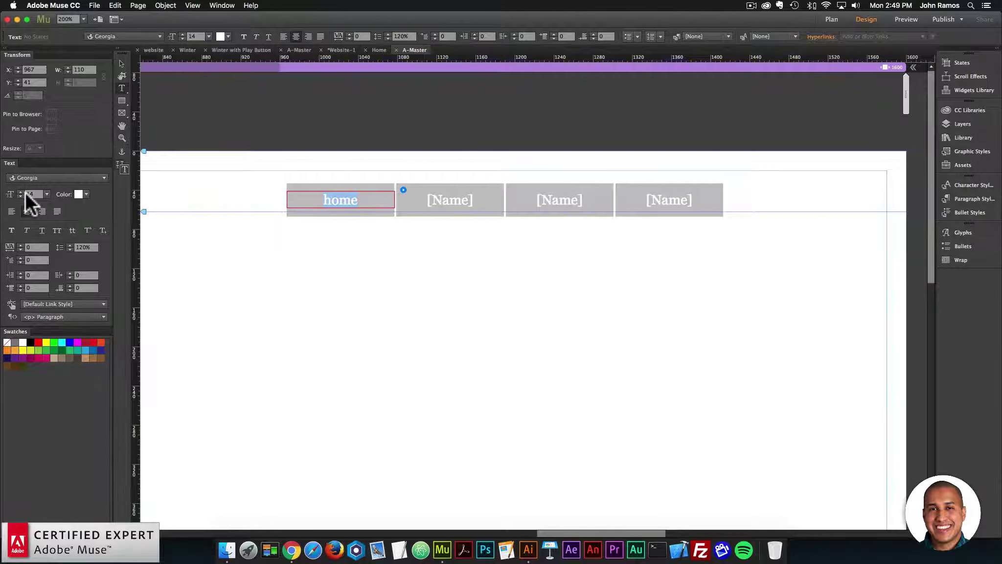
pyautogui.click(57, 230)
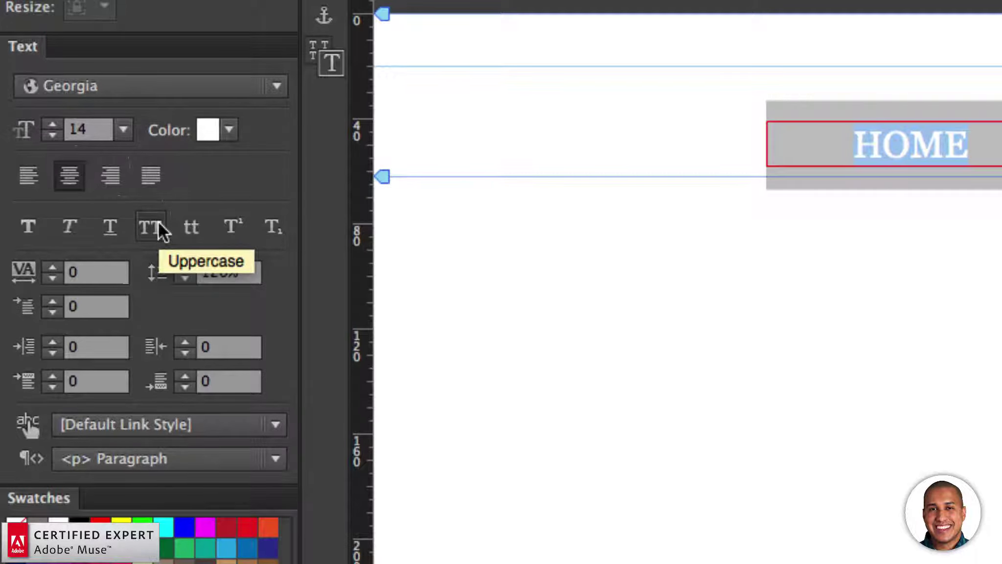
pyautogui.click(229, 129)
pyautogui.click(486, 268)
pyautogui.write('565656')
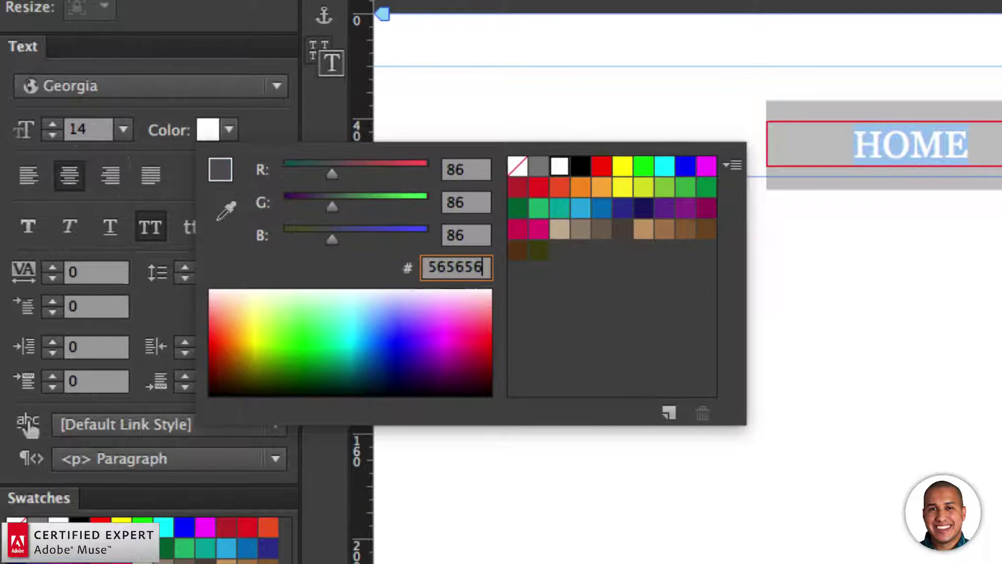
pyautogui.press('Return')
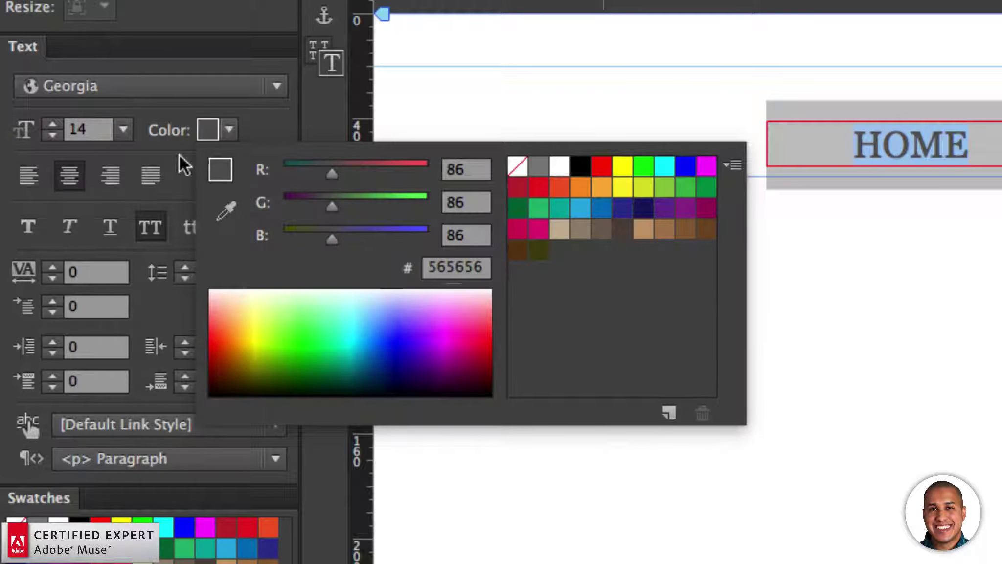
# Change the font of the first menu item's label to the Roboto Medium web font
pyautogui.click(161, 89)
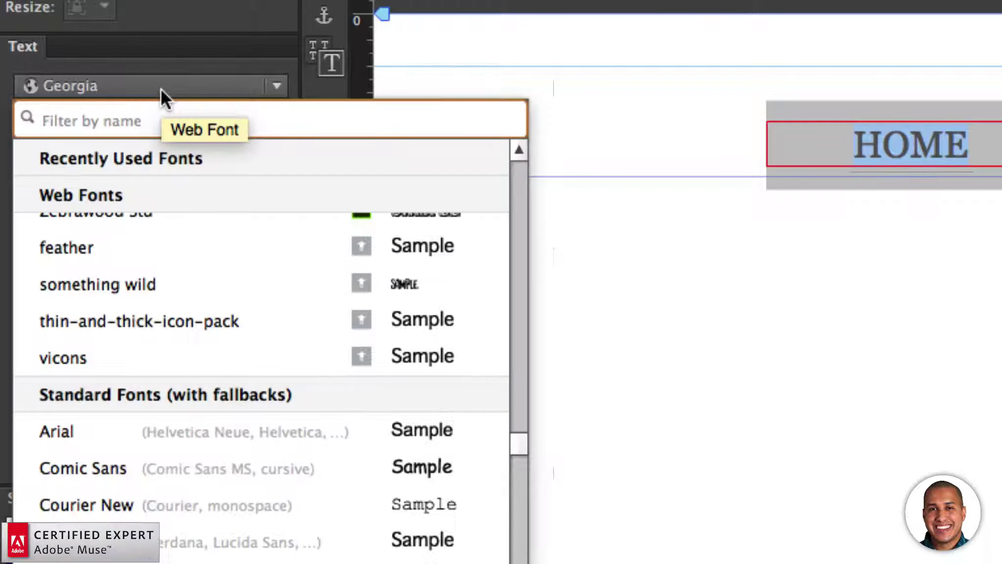
pyautogui.write('rob')
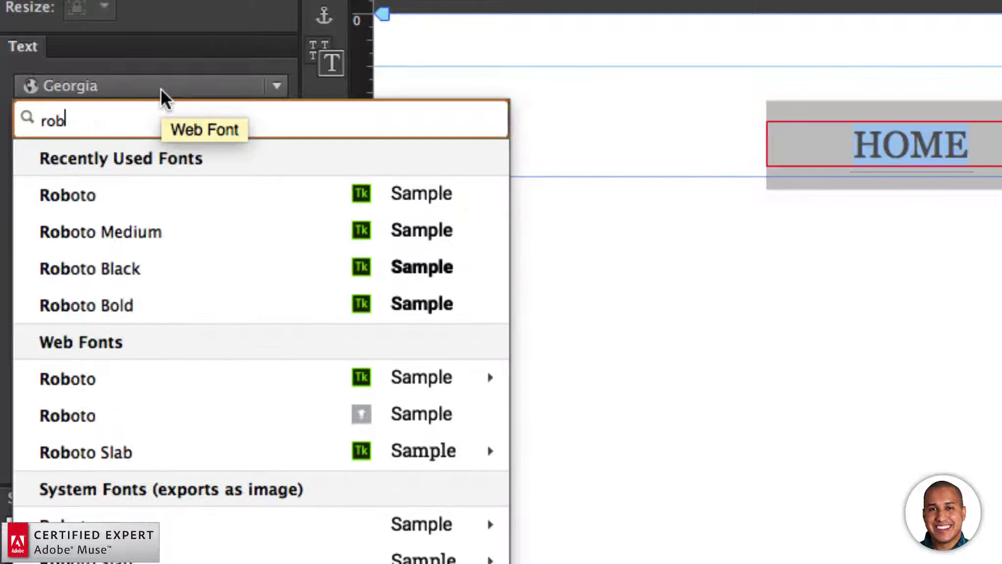
pyautogui.write('oto medium')
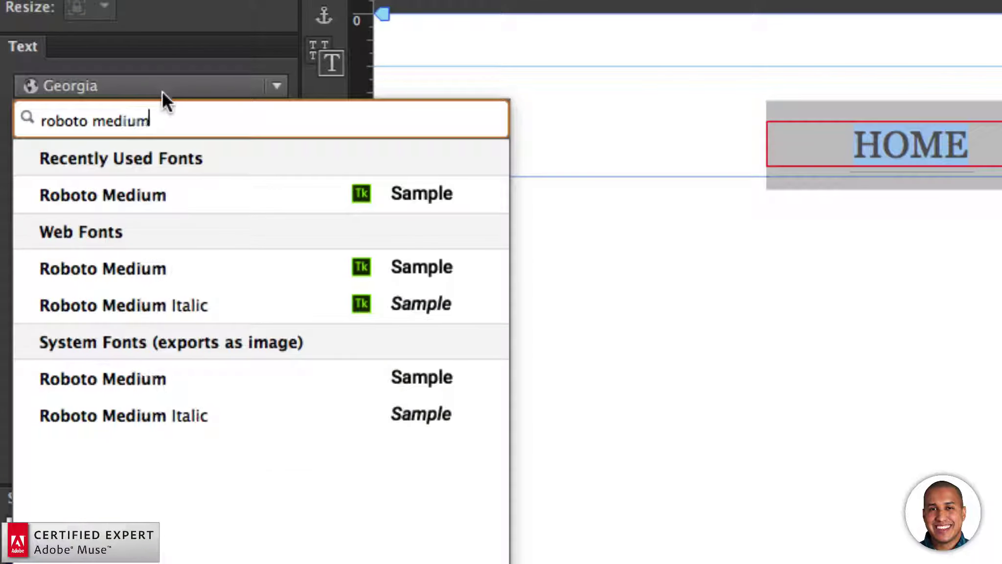
pyautogui.click(161, 192)
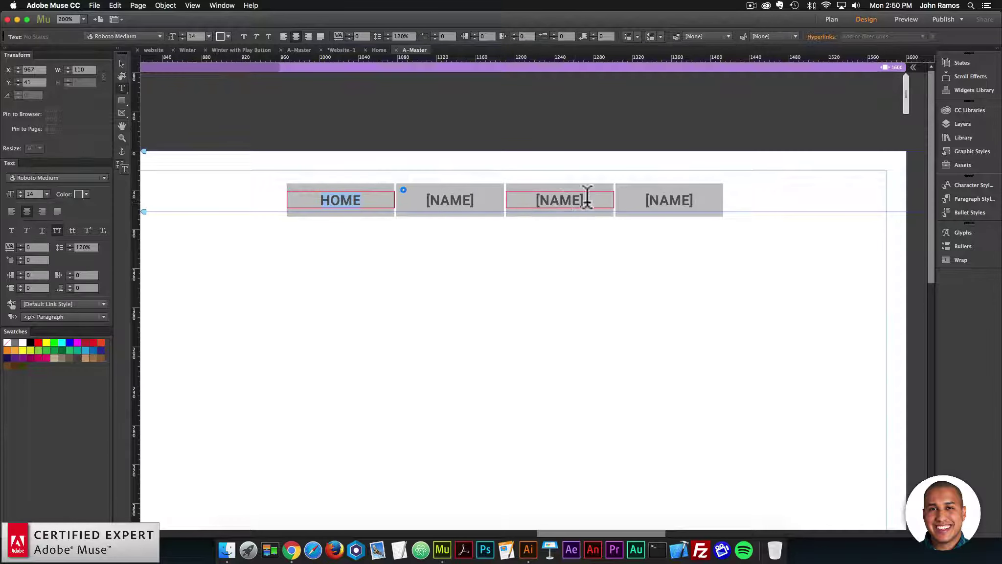
# Select the whole menu and show its options to check the Edit Together setting
pyautogui.click(121, 63)
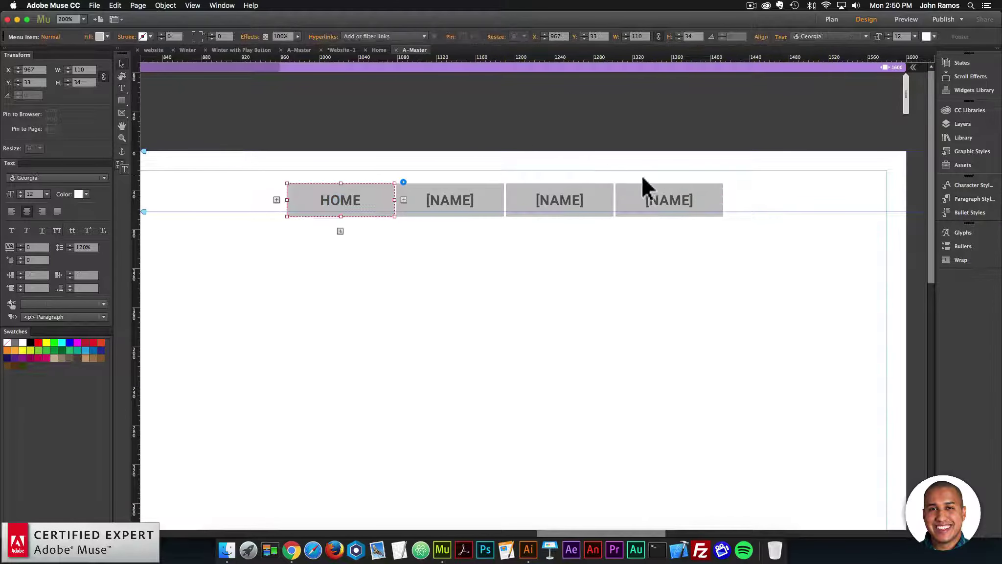
pyautogui.click(642, 177)
pyautogui.click(712, 197)
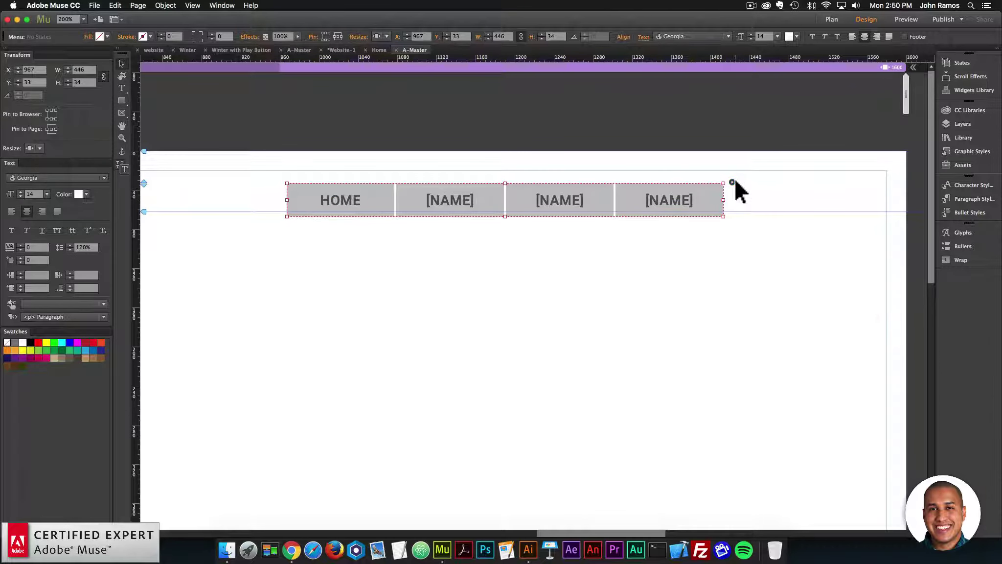
pyautogui.click(733, 181)
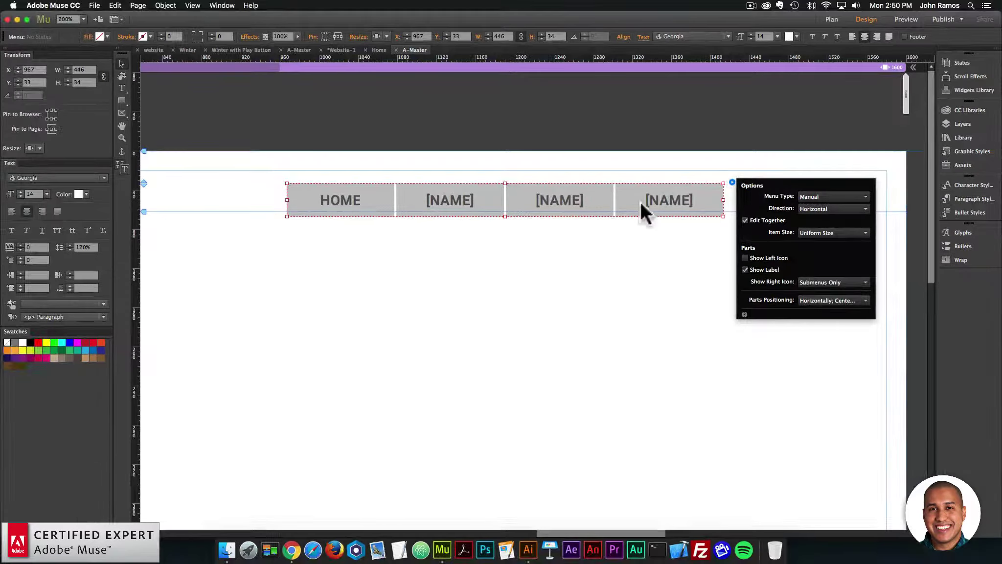
# Label the second menu item ABOUT
pyautogui.click(460, 206)
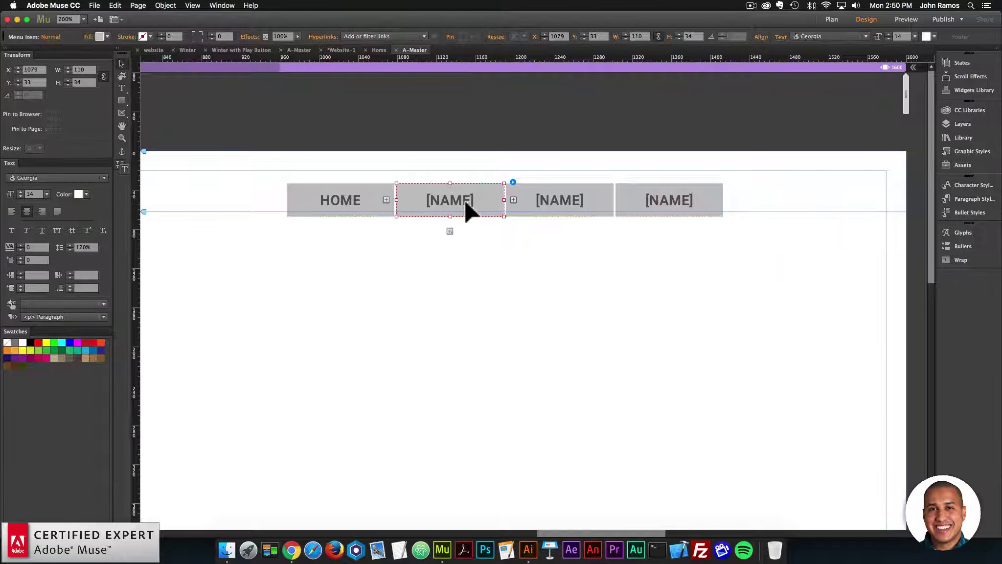
pyautogui.click(465, 205)
pyautogui.doubleClick(479, 196)
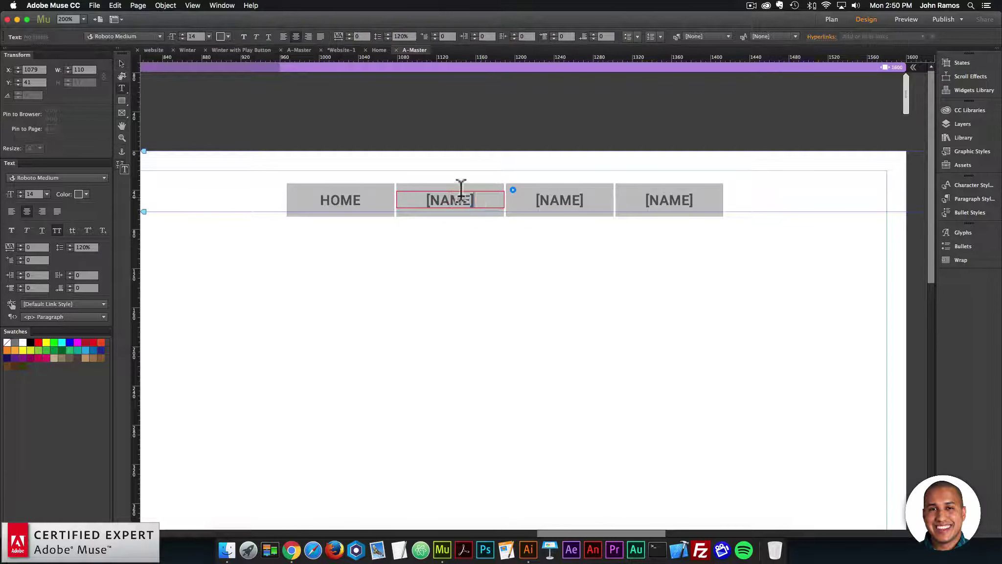
pyautogui.write('ABOUT')
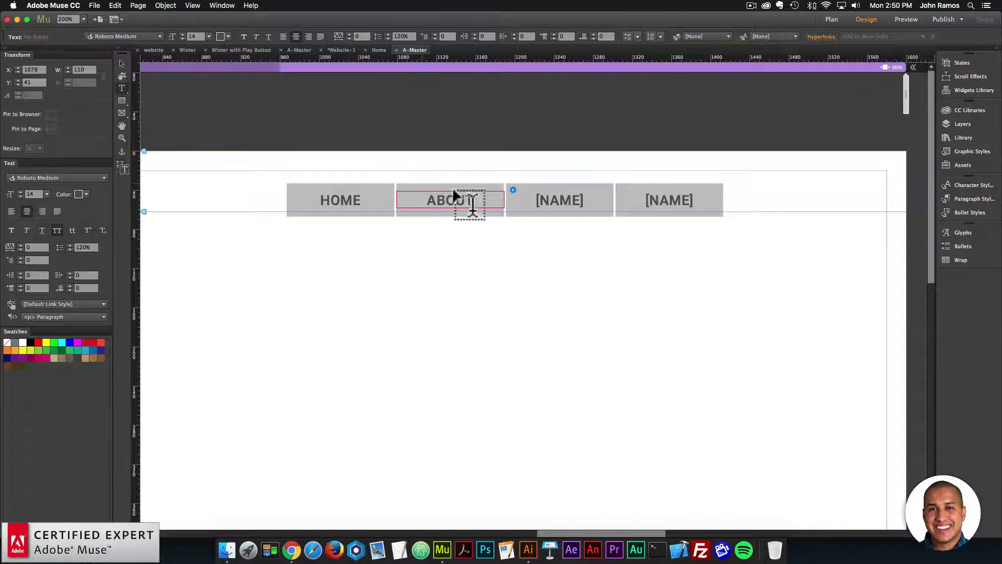
# Set the letter spacing of the ABOUT label to 2
pyautogui.moveTo(488, 195); pyautogui.dragTo(407, 191)
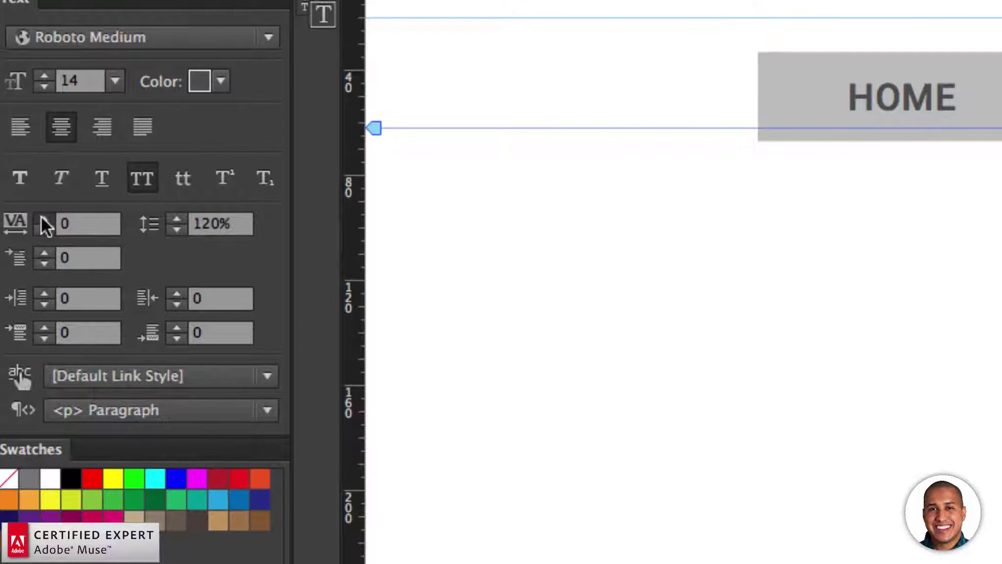
pyautogui.click(42, 218)
pyautogui.click(42, 218)
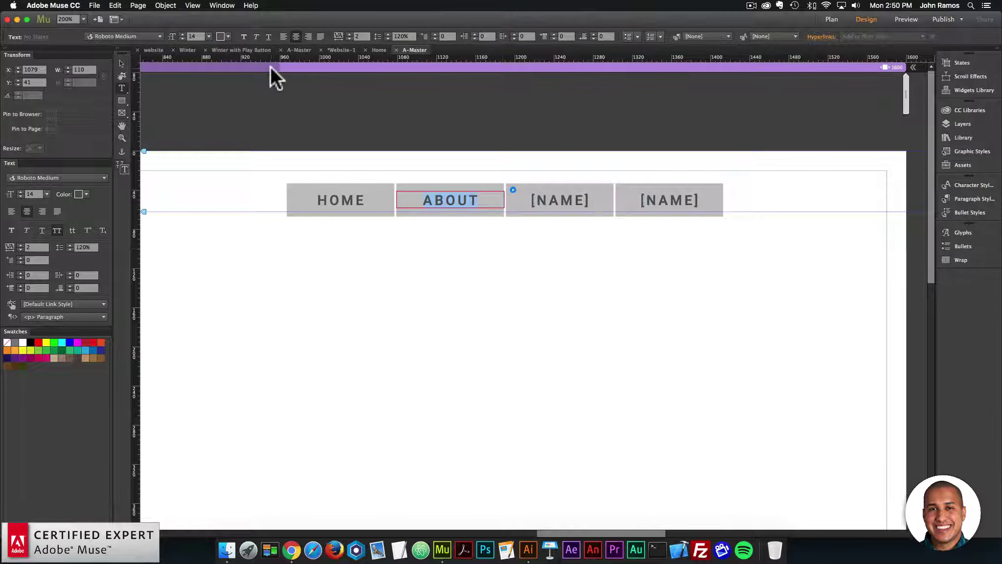
# Check the menu on the Winter with Play Button page again and label A-Master's third menu item SUPPORT
pyautogui.click(246, 49)
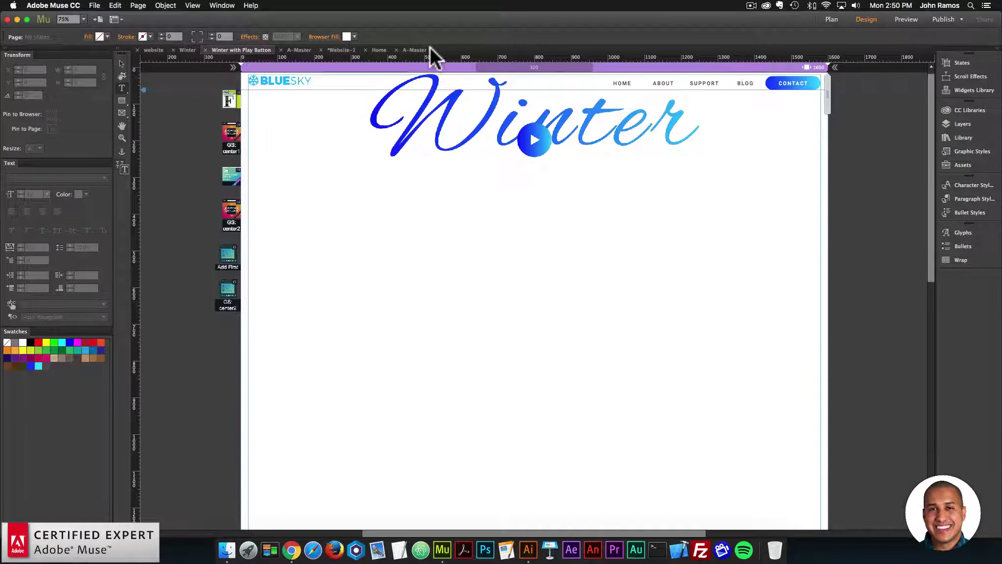
pyautogui.click(414, 50)
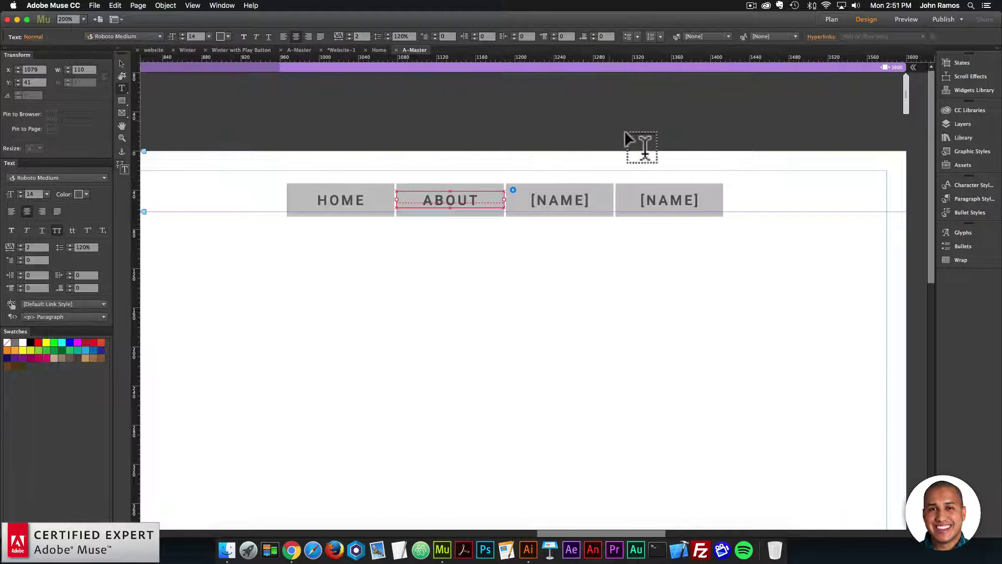
pyautogui.click(523, 197)
pyautogui.press('super+a')
pyautogui.write('SUP')
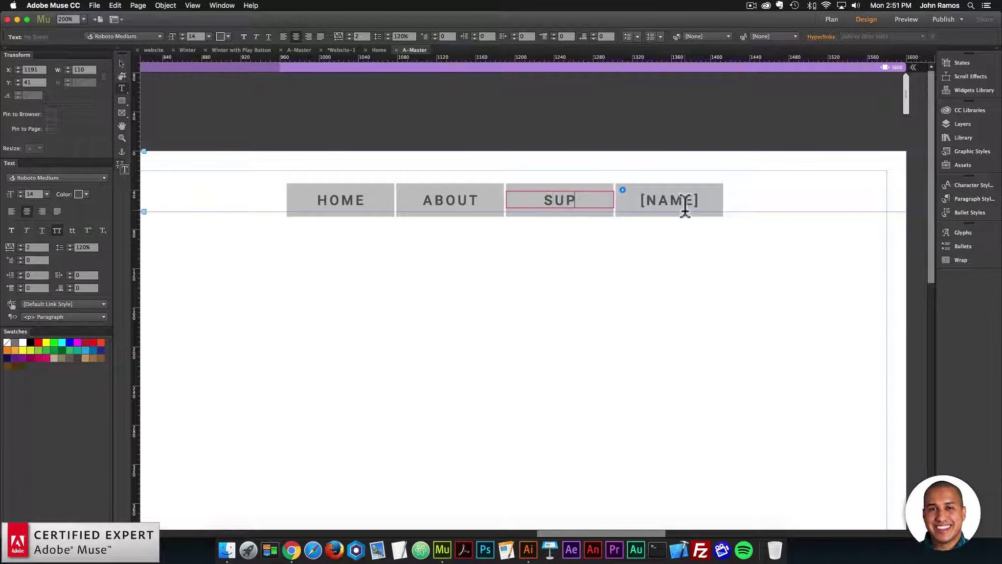
pyautogui.write('PORT')
# Label the fourth menu item BLOG and return to the Selection tool
pyautogui.click(638, 197)
pyautogui.press('super+a')
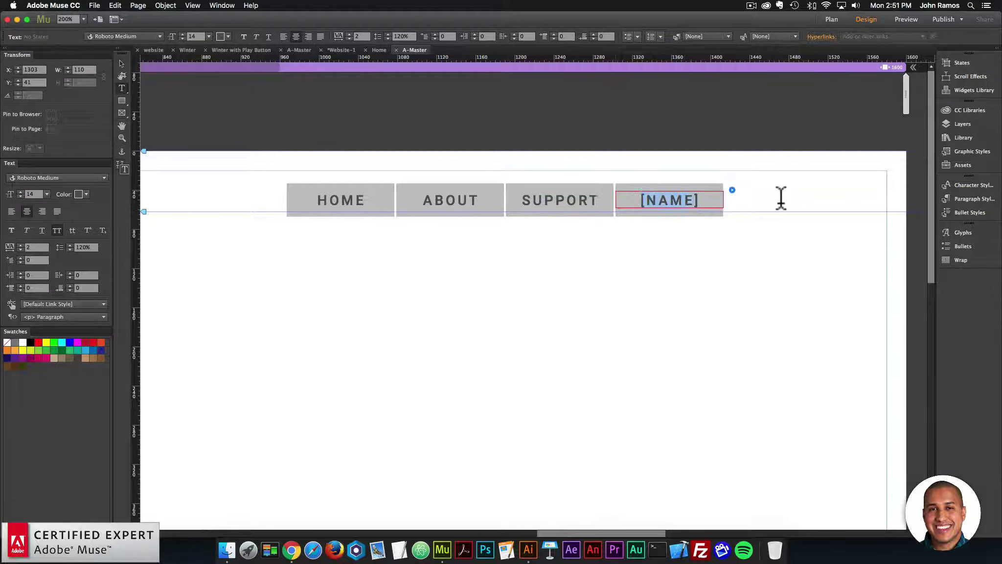
pyautogui.write('BK')
pyautogui.press('BackSpace')
pyautogui.write('LOG')
pyautogui.click(122, 63)
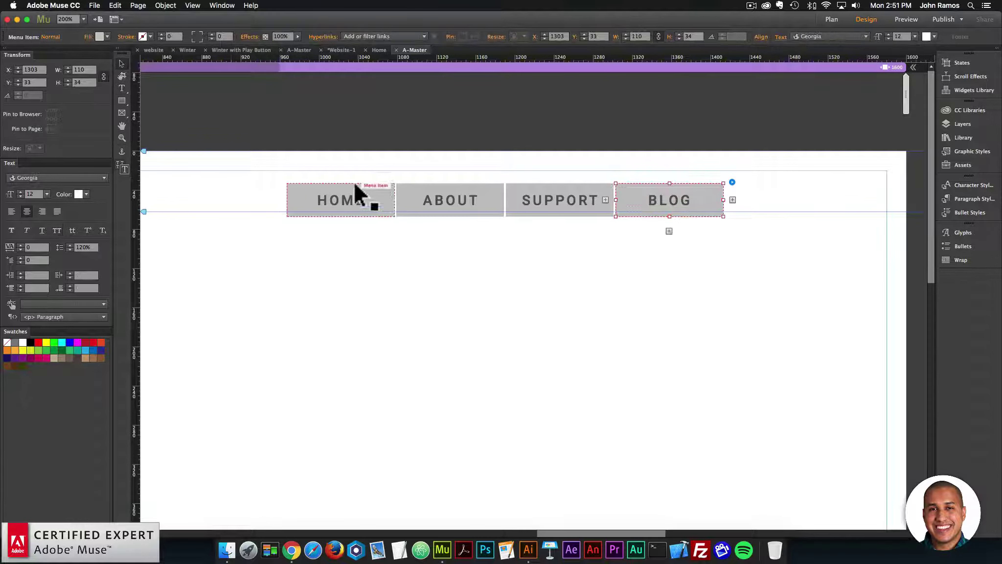
# Set the fill of the HOME menu item's Normal state to none
pyautogui.click(374, 186)
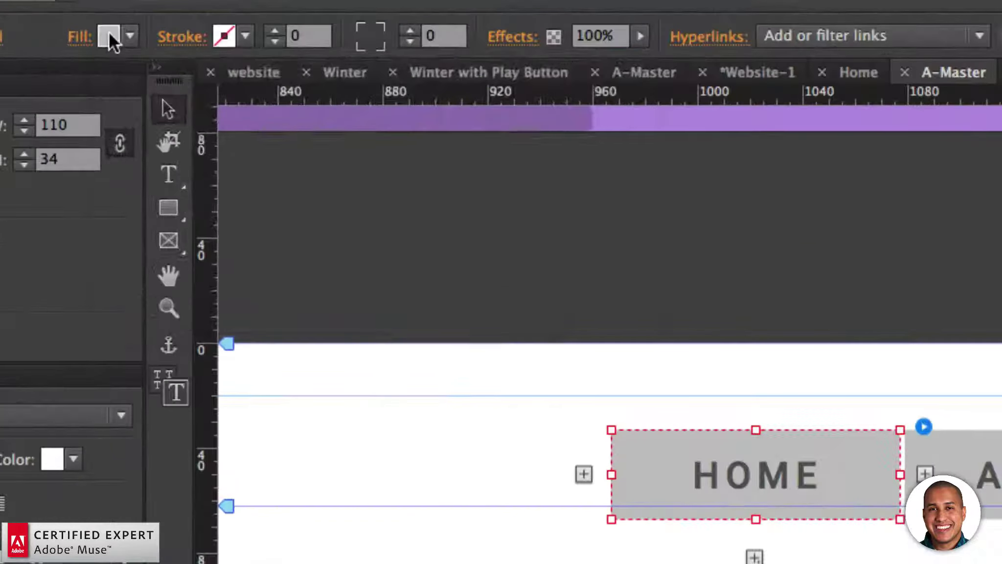
pyautogui.click(99, 37)
pyautogui.click(417, 72)
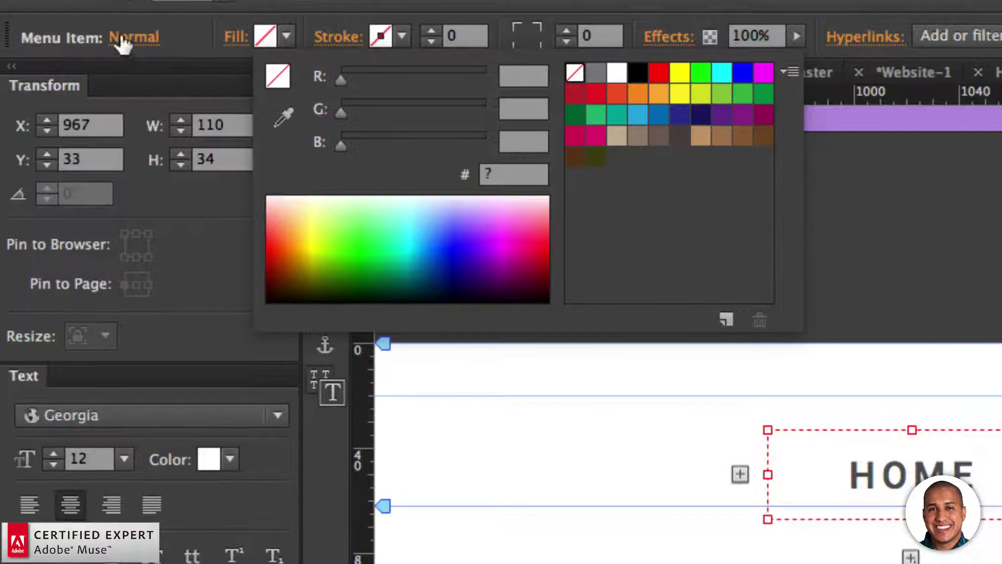
# Clear the formatting of the HOME item's Rollover, Mouse Down and Active states, and move the whole menu up to Y 20
pyautogui.click(123, 39)
pyautogui.click(123, 38)
pyautogui.click(209, 131)
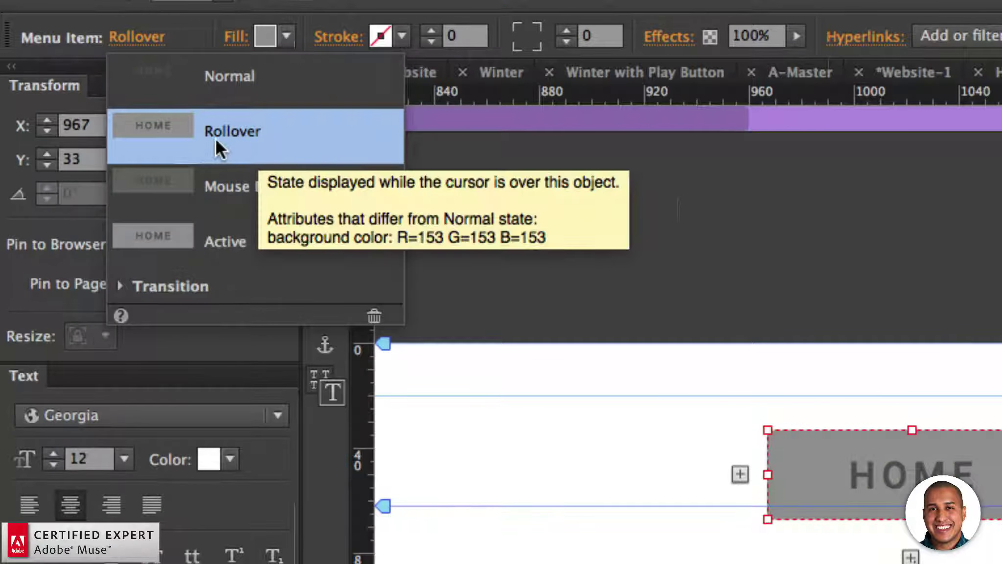
pyautogui.click(375, 316)
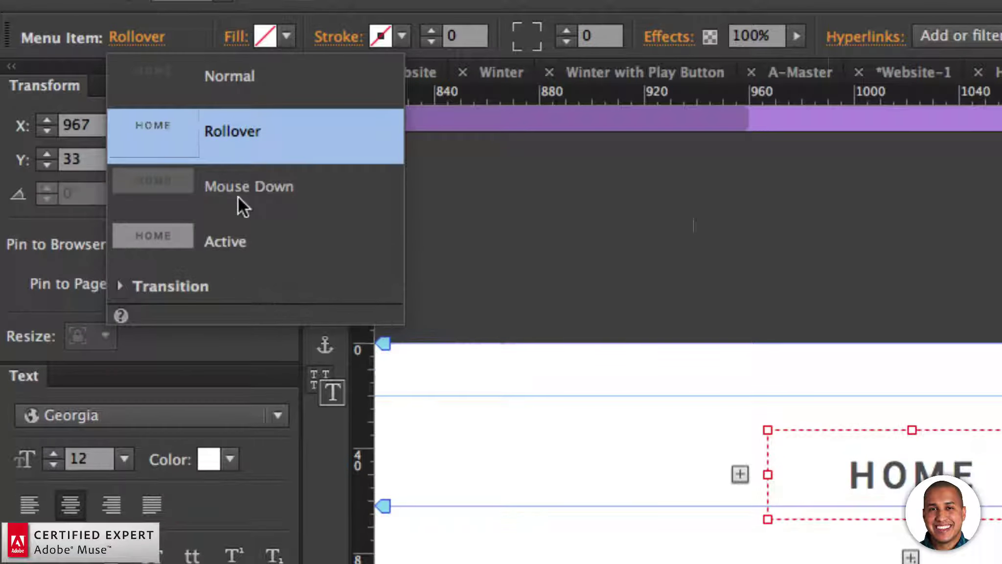
pyautogui.click(201, 180)
pyautogui.click(375, 316)
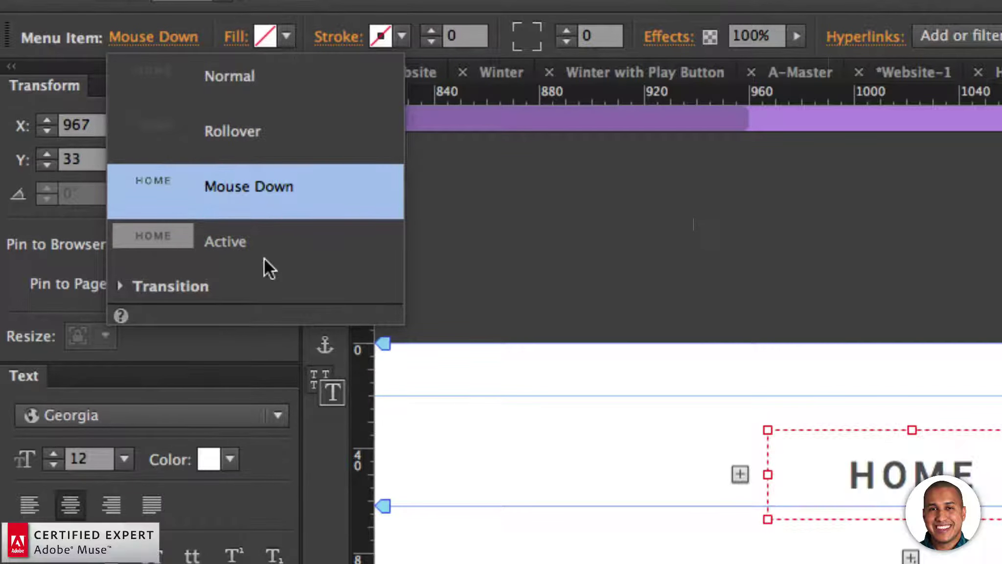
pyautogui.click(212, 240)
pyautogui.click(375, 316)
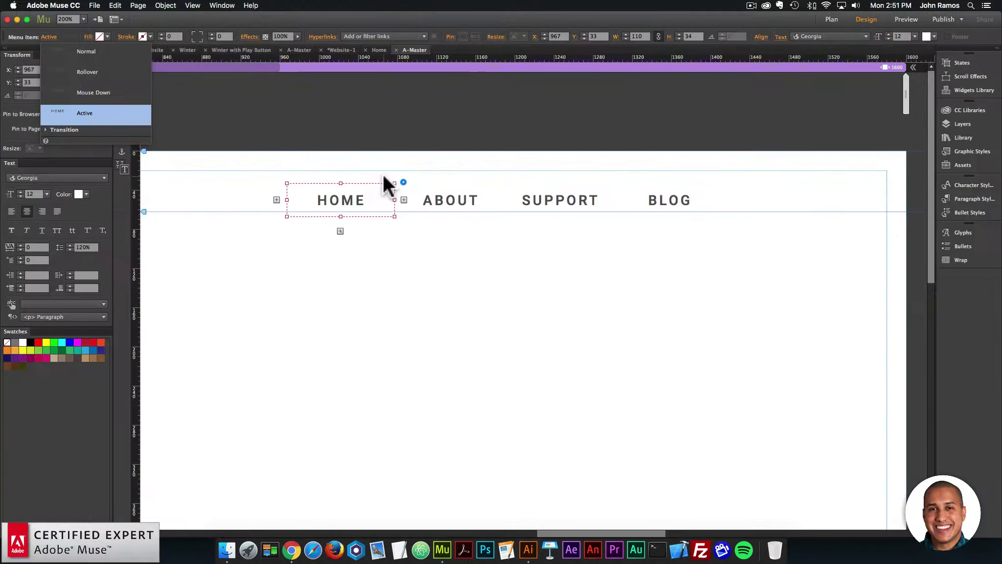
pyautogui.click(1001, 496)
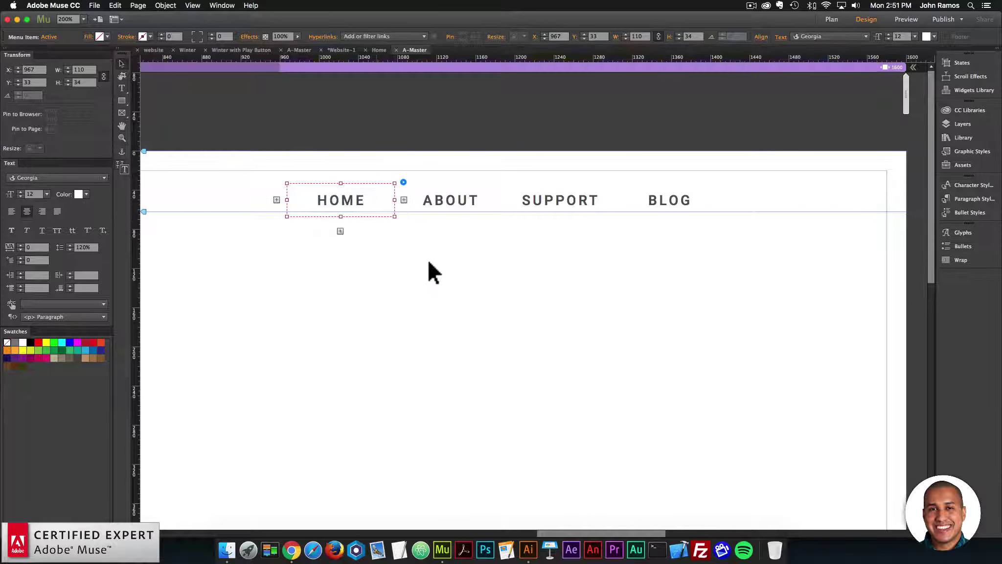
pyautogui.moveTo(449, 208)
pyautogui.mouseDown()
pyautogui.moveTo(525, 194)
pyautogui.moveTo(444, 189)
pyautogui.mouseUp()
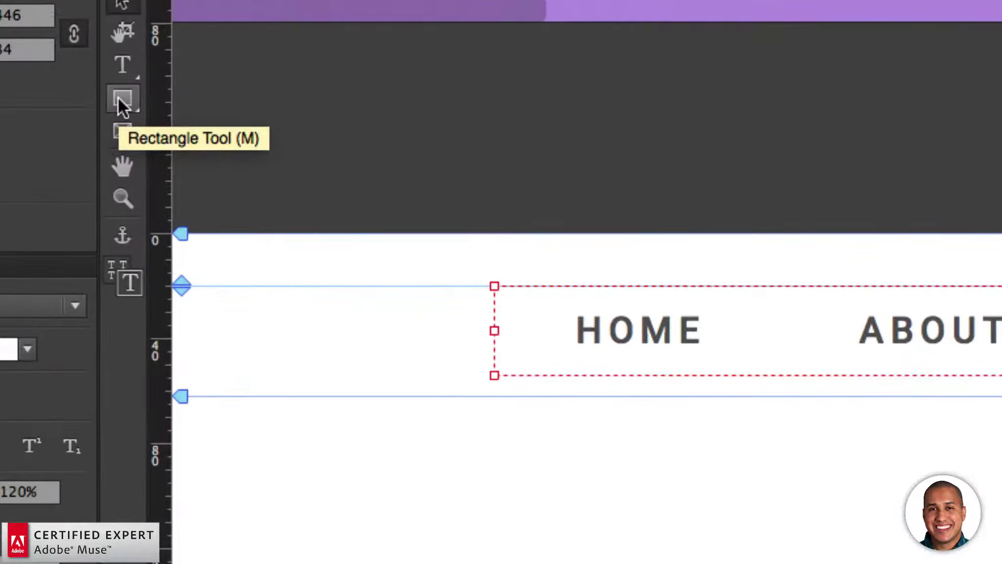
# Draw a rectangle about 134 by 38 pixels to the right of BLOG and set its width to 150
pyautogui.click(120, 101)
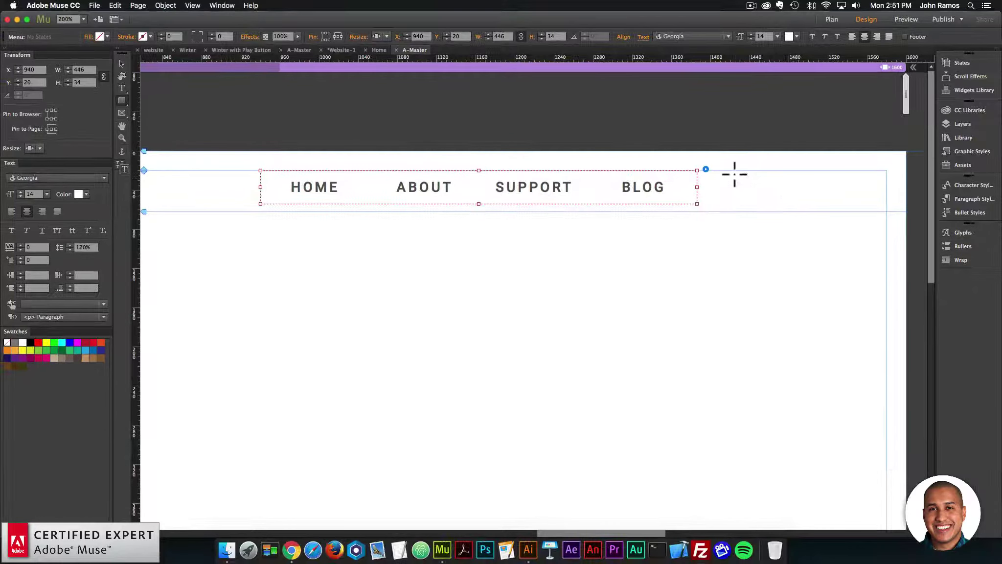
pyautogui.moveTo(734, 174); pyautogui.dragTo(866, 211)
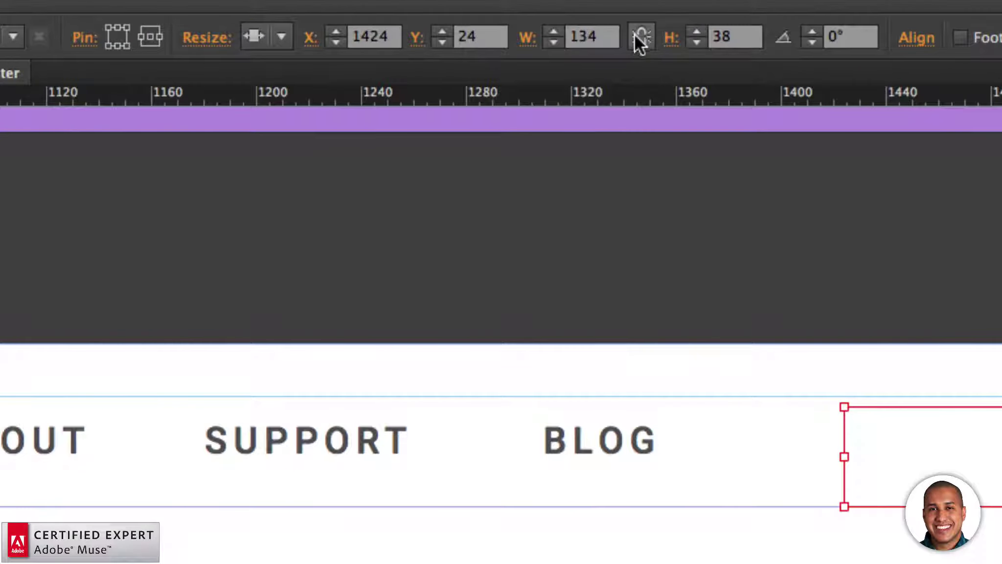
pyautogui.click(608, 38)
pyautogui.write('150')
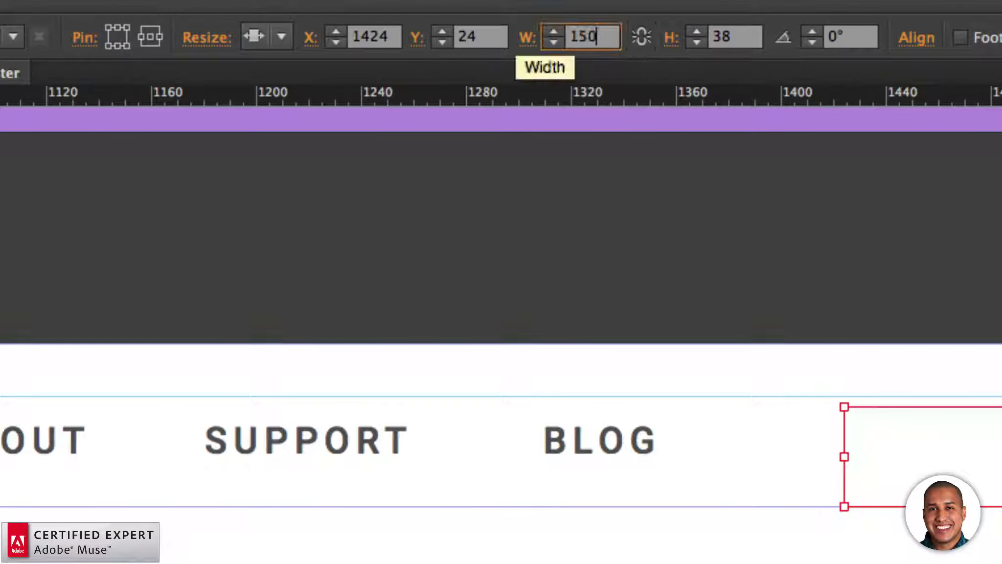
pyautogui.press('Return')
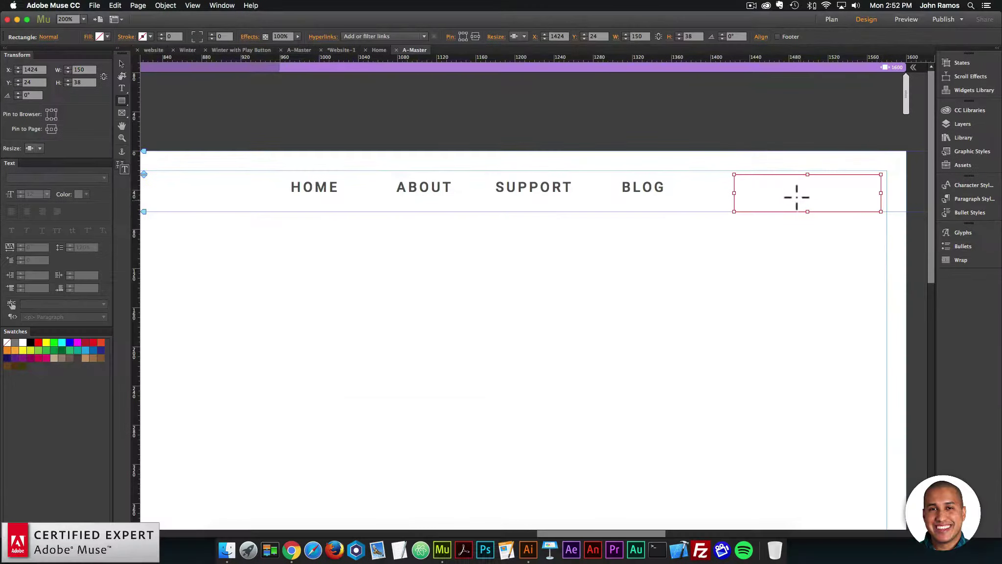
# Change the new rectangle's fill type to Gradient
pyautogui.click(88, 37)
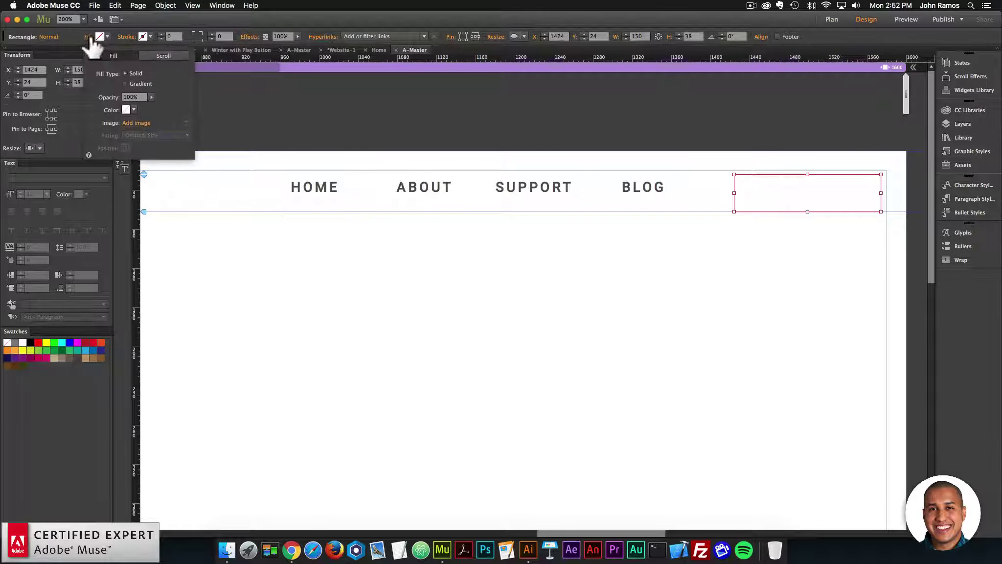
pyautogui.click(89, 38)
pyautogui.click(89, 39)
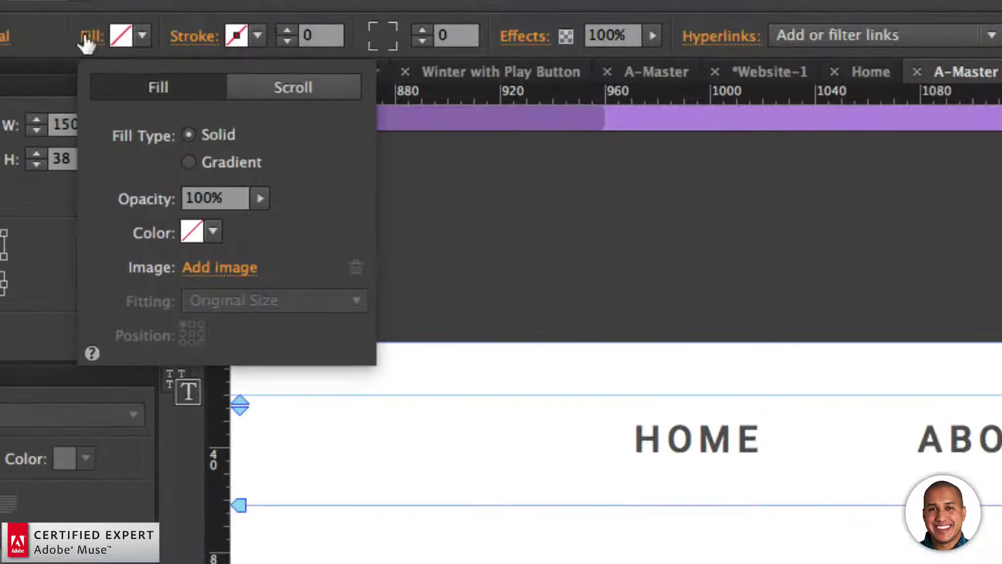
pyautogui.click(125, 84)
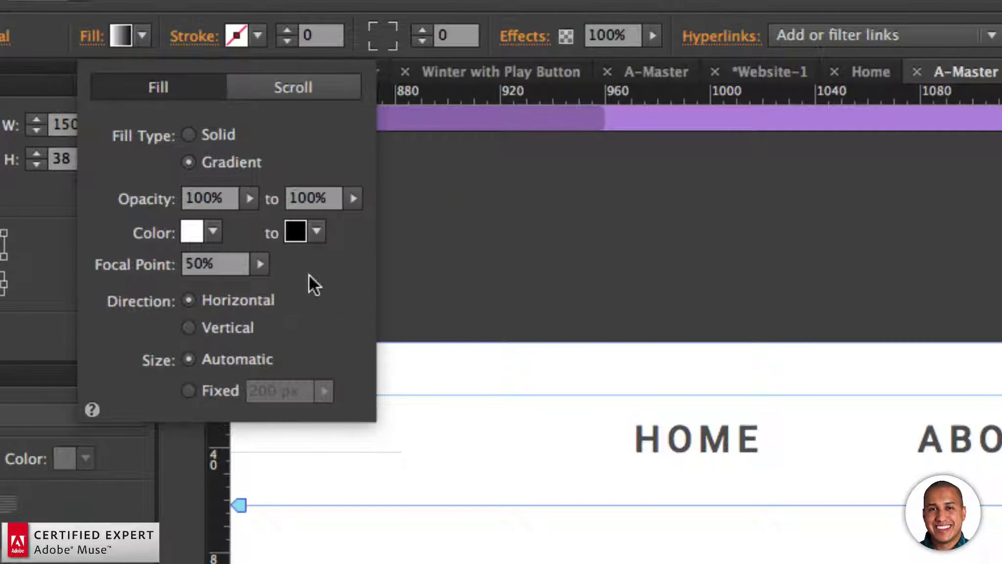
pyautogui.click(214, 230)
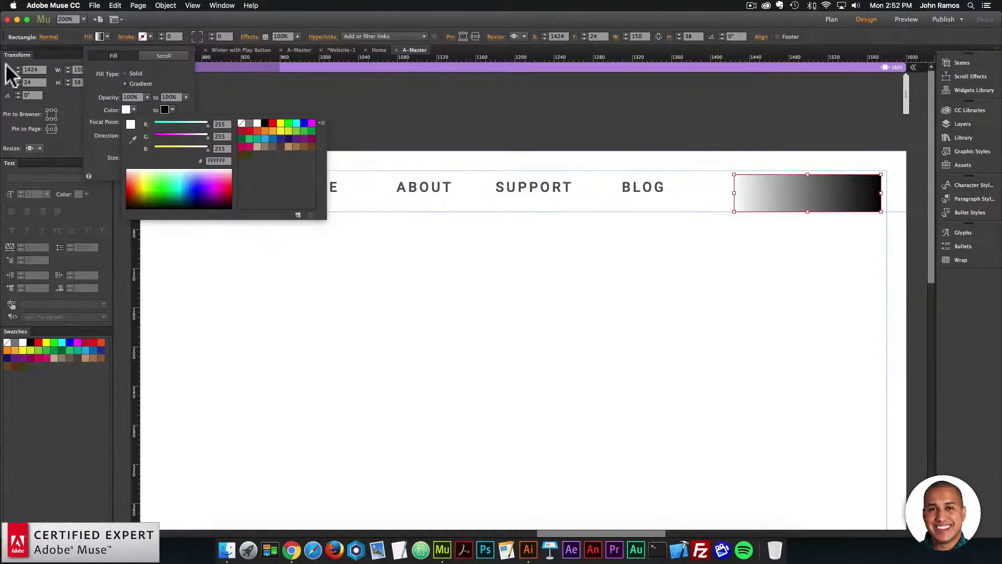
pyautogui.press('Escape')
pyautogui.press('Escape')
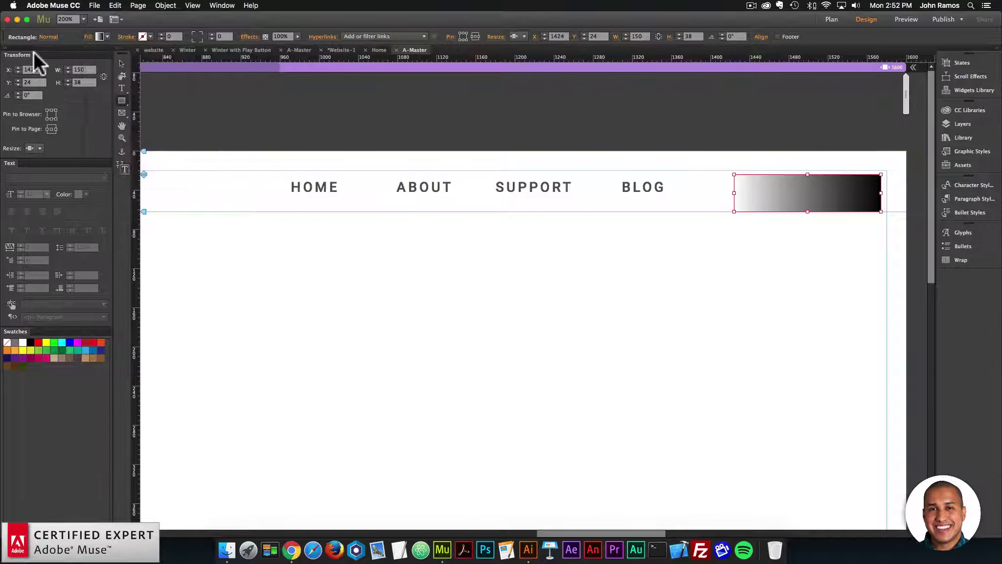
# On the finished site's A-Master, copy the hex code 1134FB of the CONTACT button's first gradient color
pyautogui.click(246, 49)
pyautogui.click(296, 50)
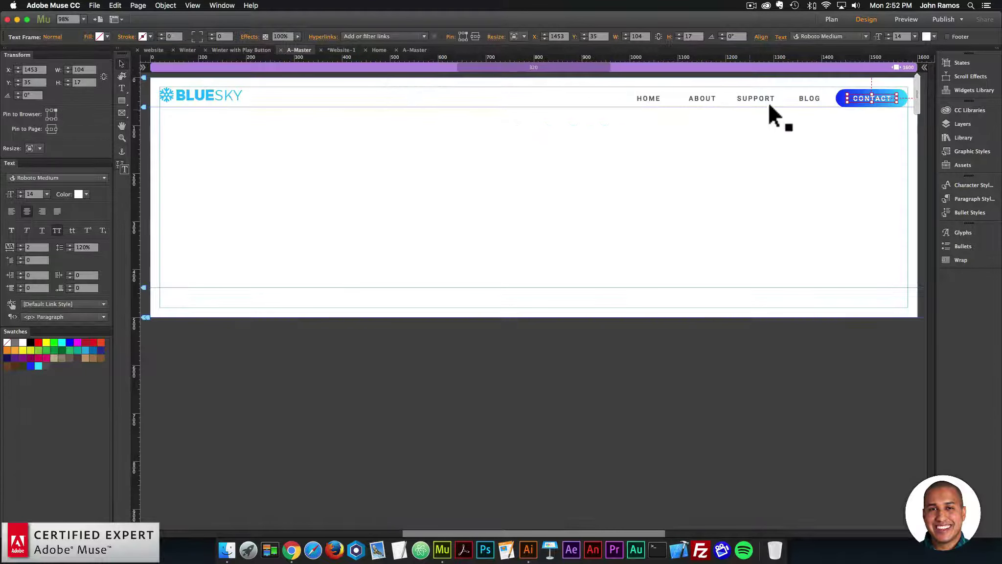
pyautogui.click(847, 95)
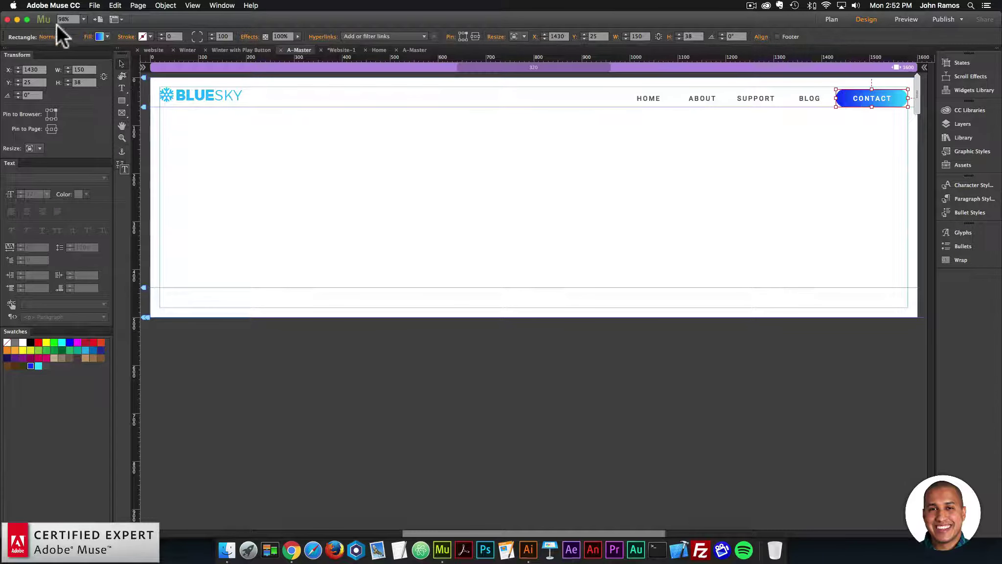
pyautogui.click(88, 36)
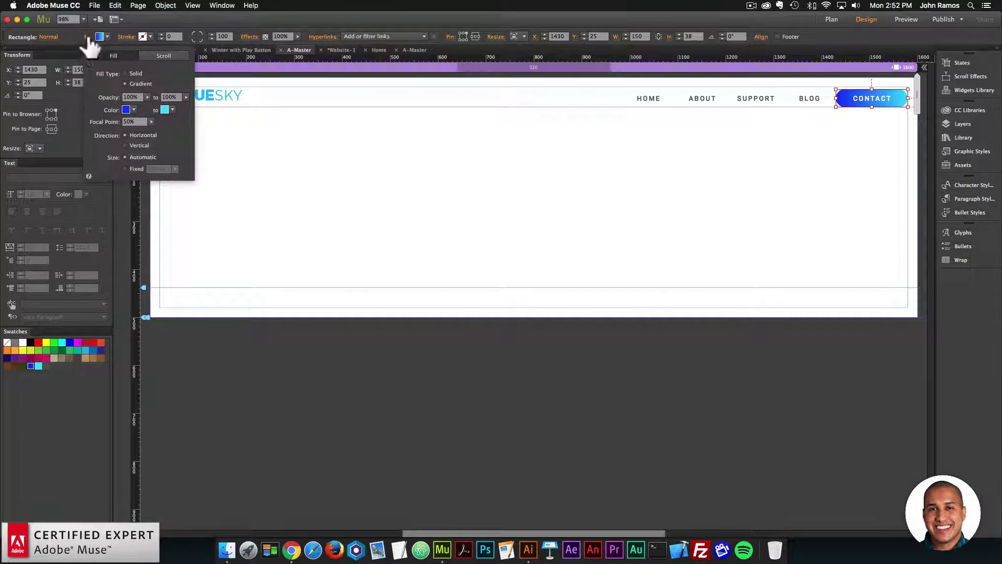
pyautogui.click(129, 108)
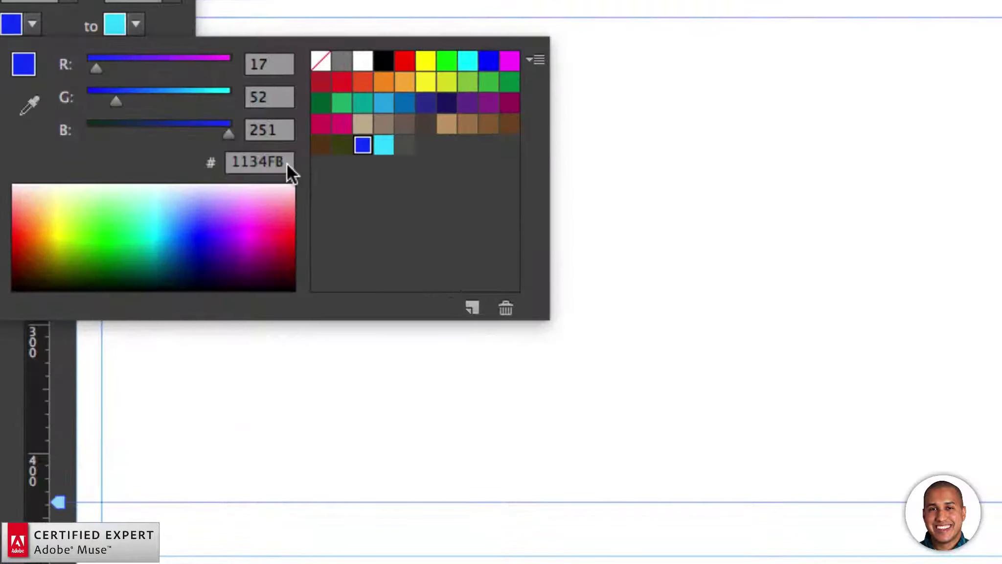
pyautogui.moveTo(249, 160); pyautogui.dragTo(207, 162)
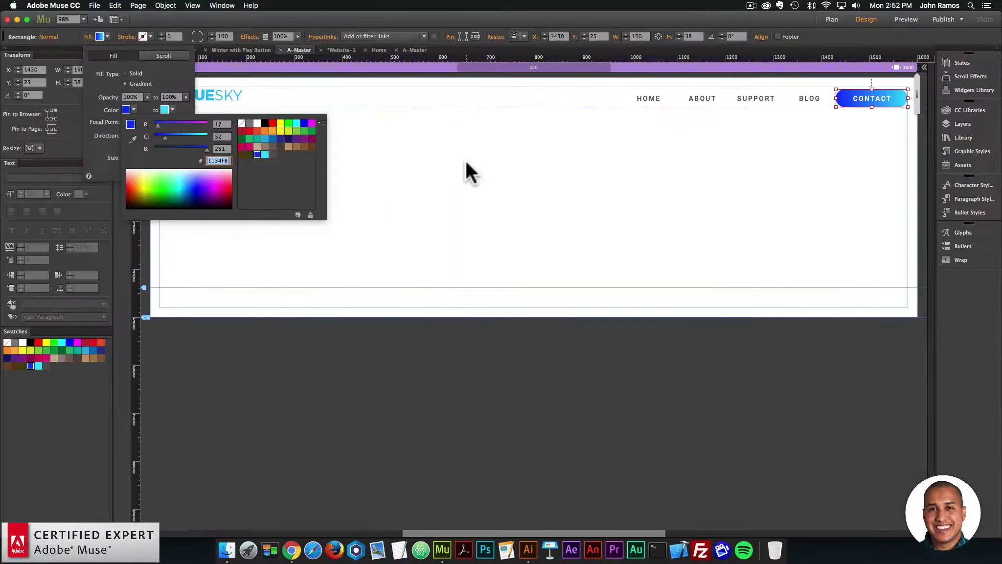
pyautogui.press('Return')
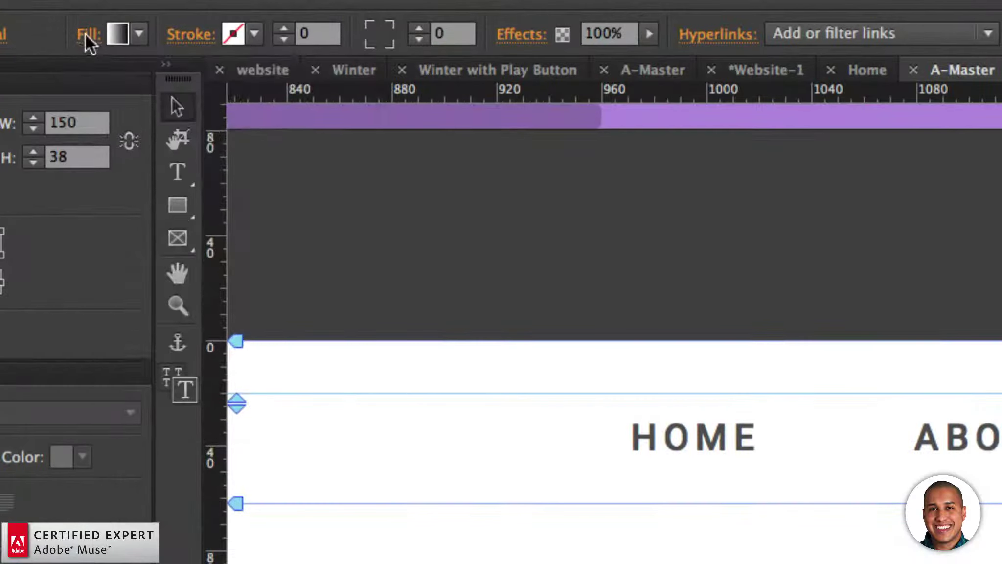
# Set the first gradient color of the new rectangle to 1134FB and save it as a swatch
pyautogui.click(99, 37)
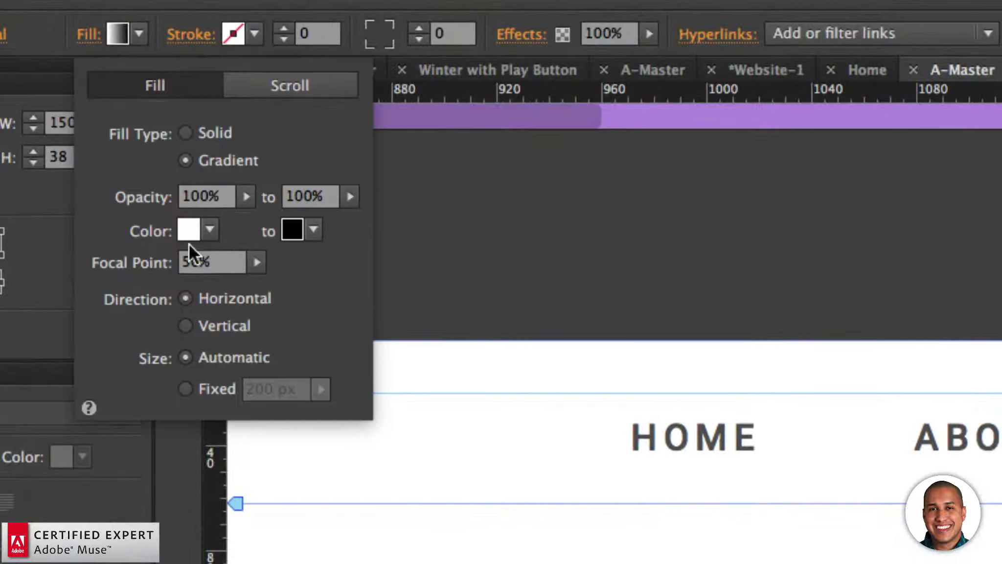
pyautogui.click(209, 230)
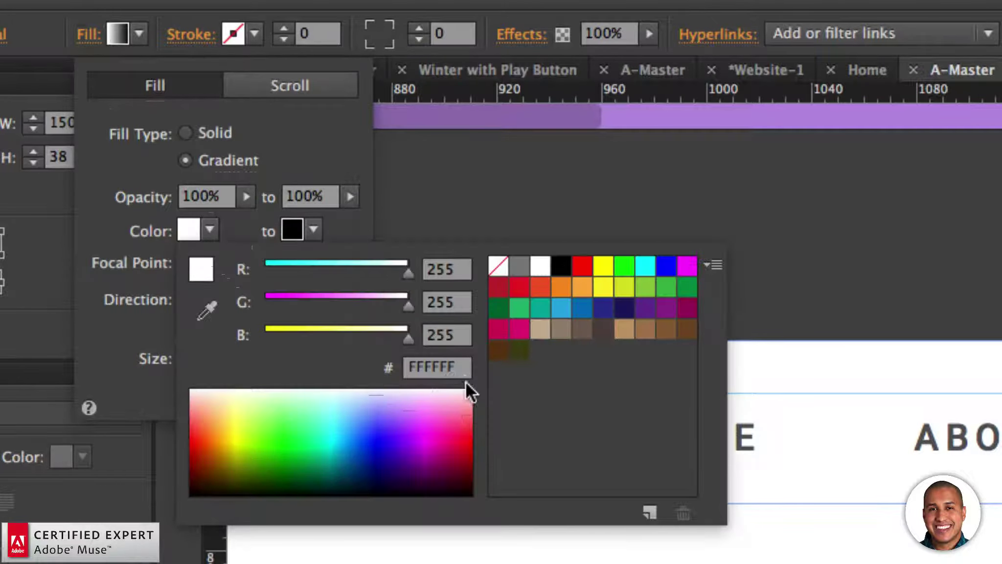
pyautogui.click(440, 366)
pyautogui.write('1134FB')
pyautogui.press('Return')
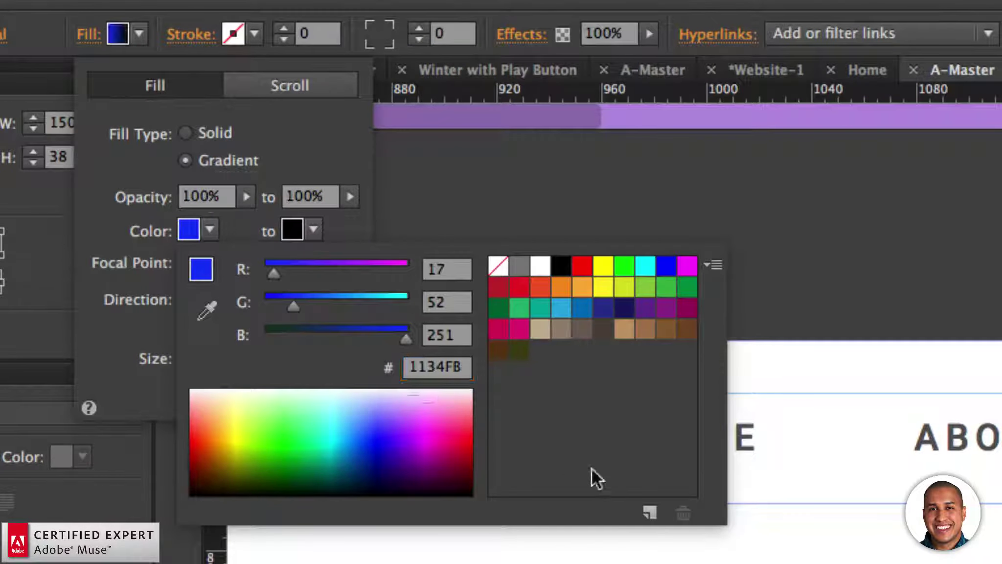
pyautogui.click(649, 511)
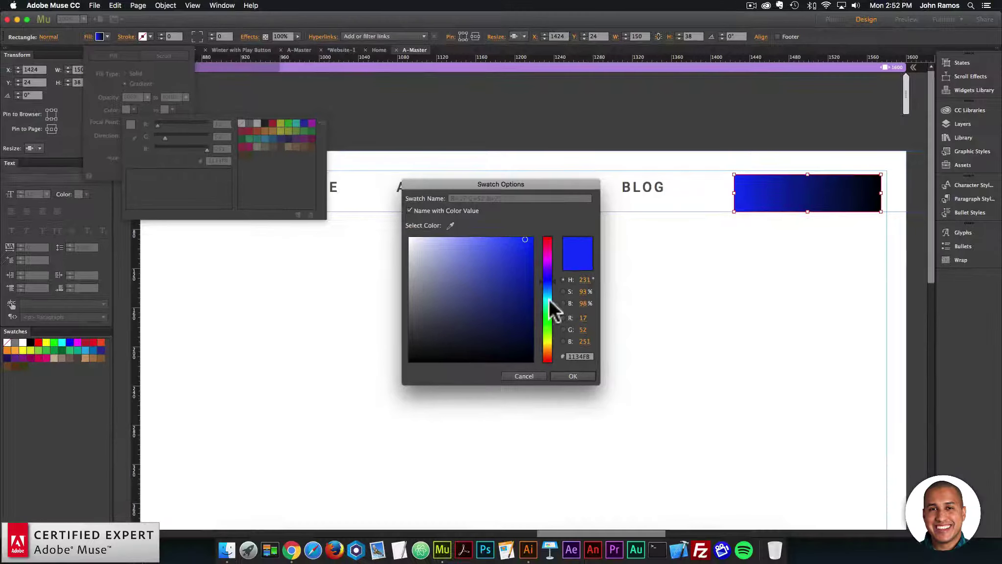
pyautogui.click(569, 377)
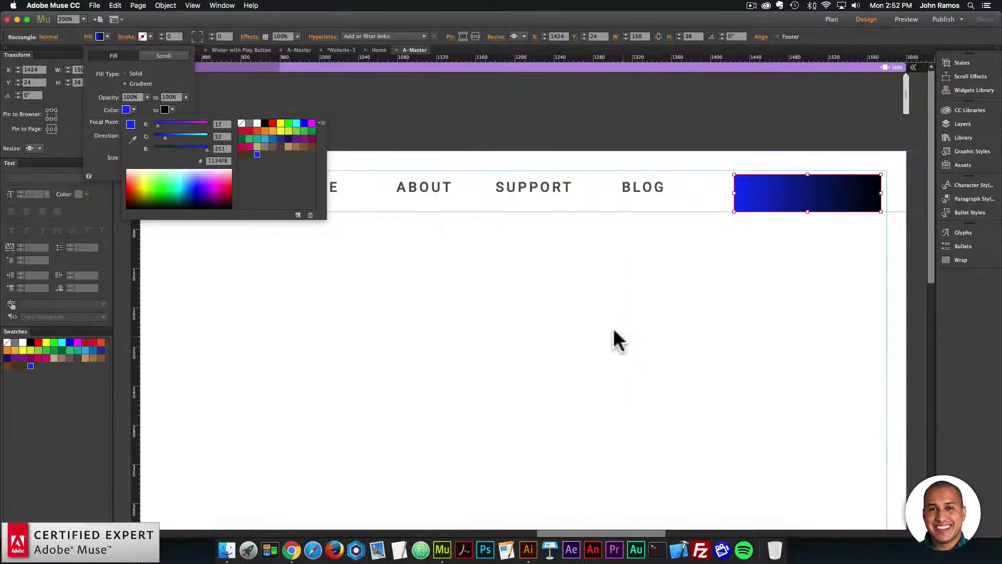
pyautogui.press('super+0')
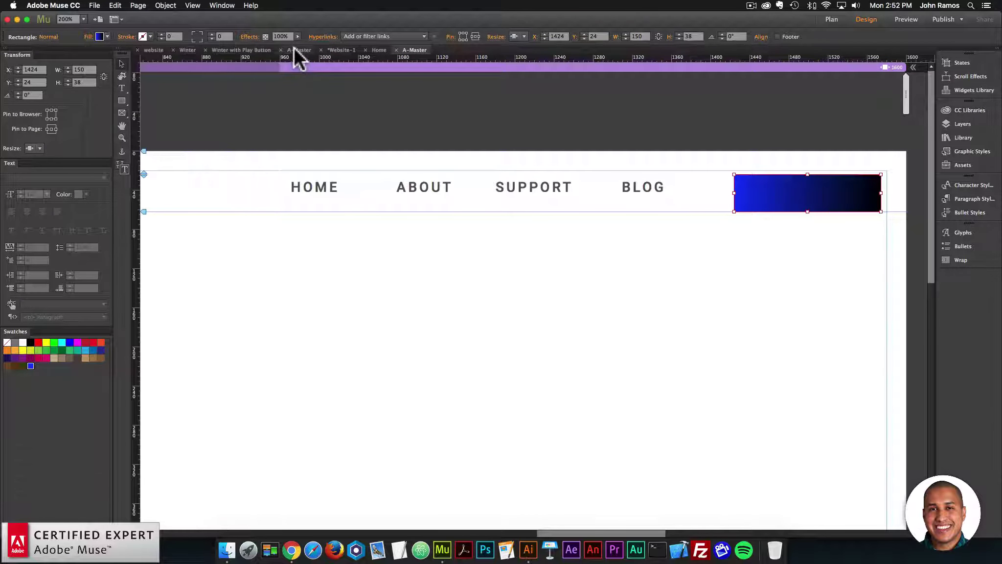
# On the finished site's A-Master, copy the hex code 37DEFD of the CONTACT button's second gradient color
pyautogui.click(297, 49)
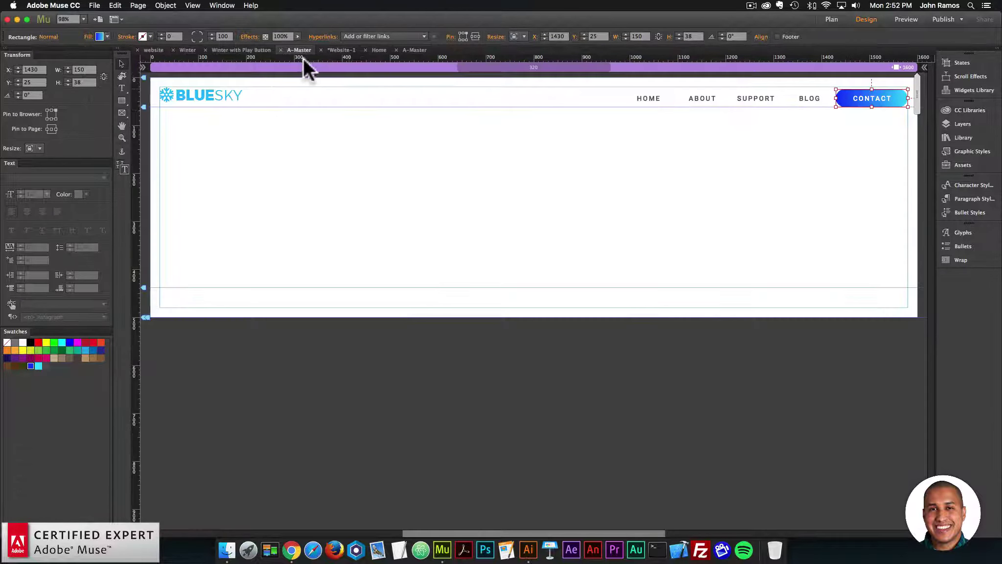
pyautogui.click(100, 37)
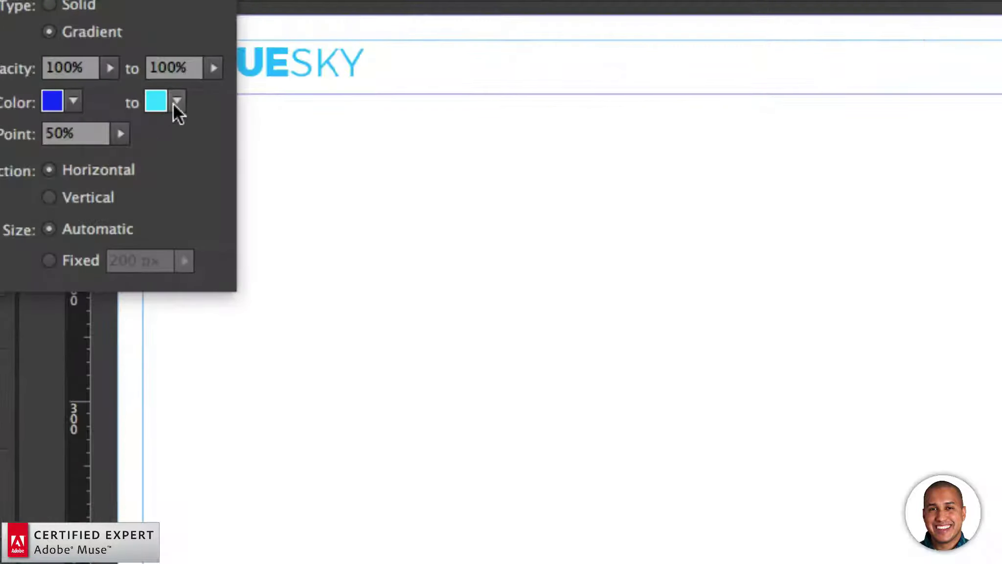
pyautogui.click(172, 109)
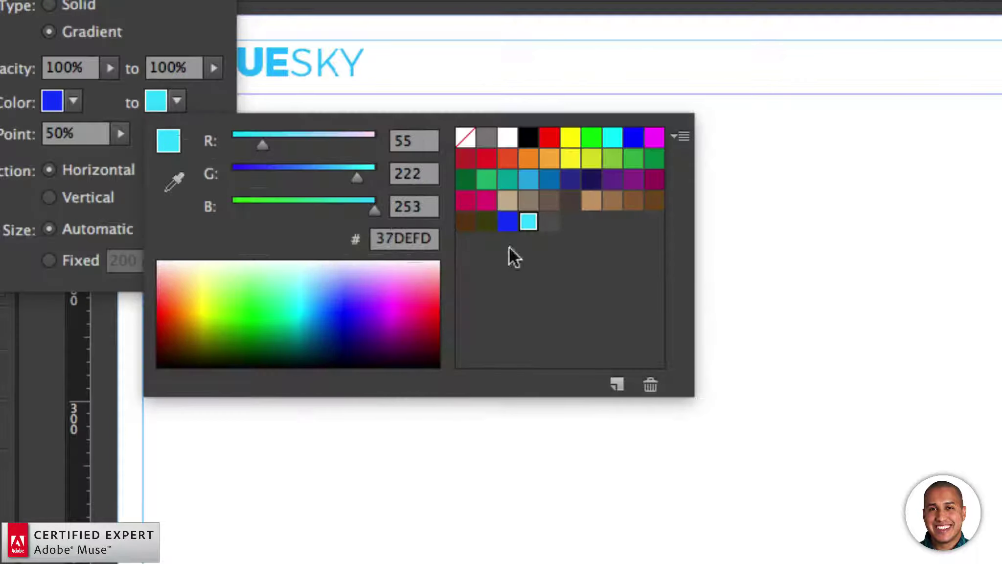
pyautogui.click(432, 238)
pyautogui.press('super+c')
pyautogui.click(740, 253)
pyautogui.click(705, 248)
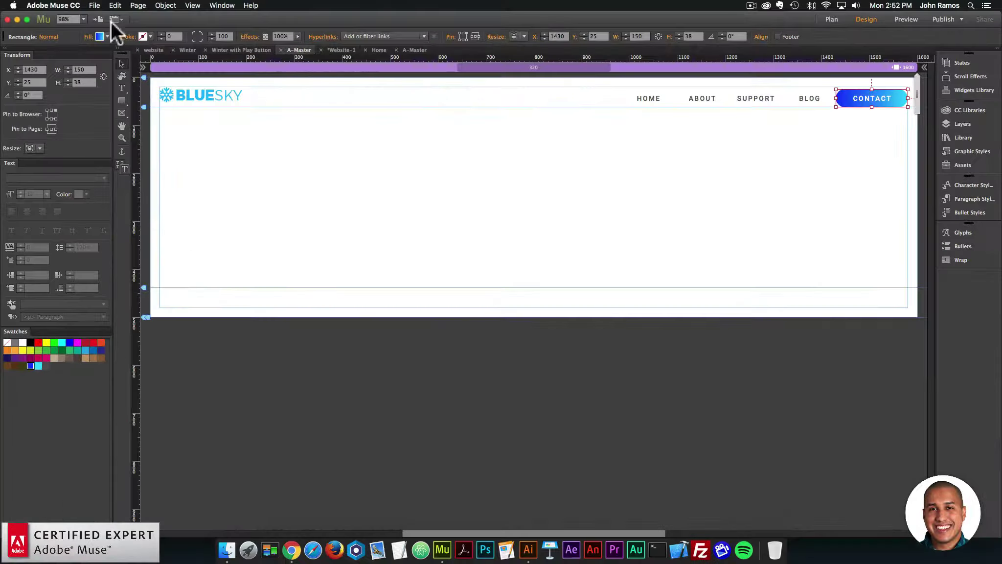
# Back on the new site's A-Master, set the rectangle's second gradient color to 37DEFD
pyautogui.click(416, 50)
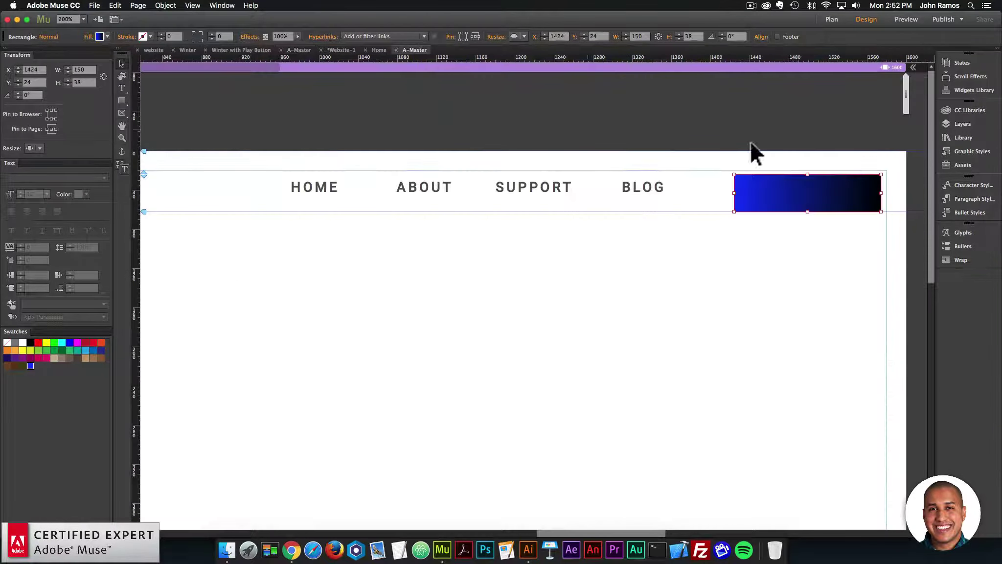
pyautogui.click(99, 36)
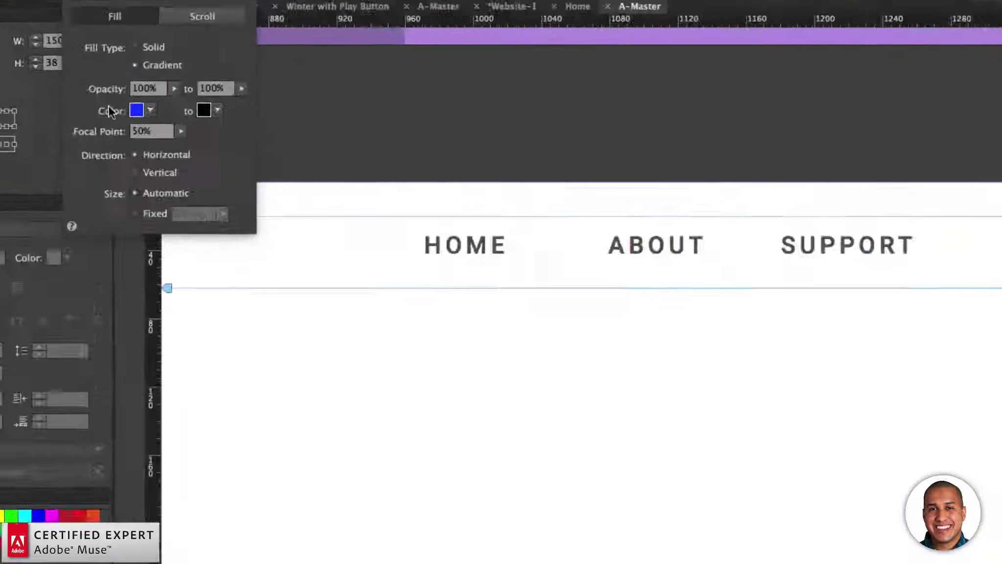
pyautogui.click(216, 108)
pyautogui.click(383, 202)
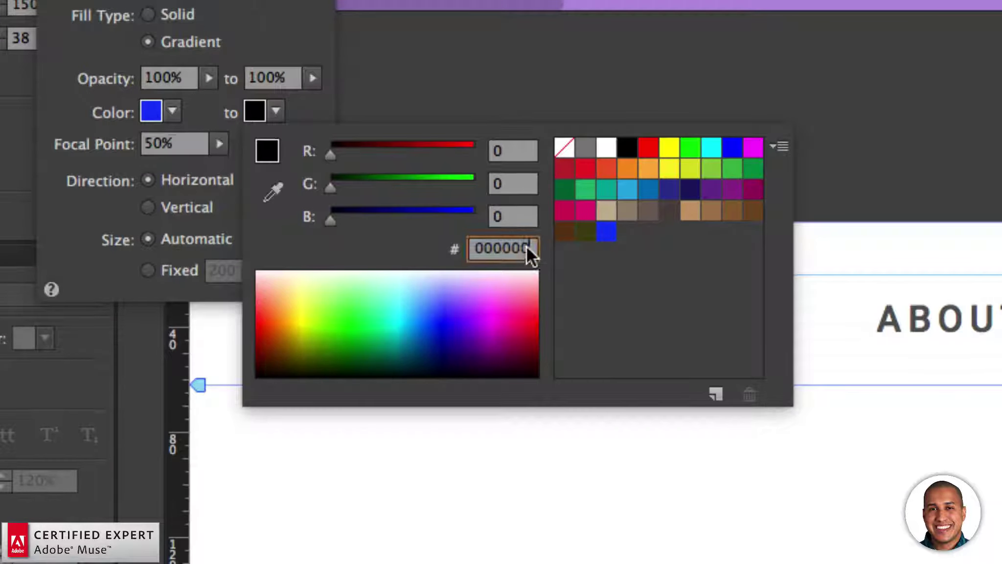
pyautogui.press('super+v')
pyautogui.press('Return')
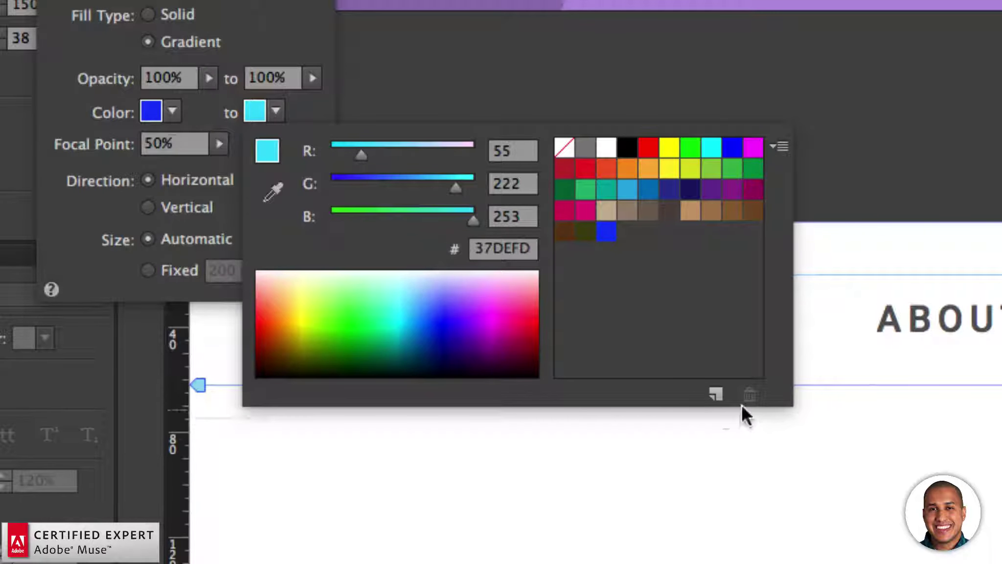
# Save the rectangle's second gradient color 37DEFD as a new swatch named with its color value
pyautogui.click(716, 393)
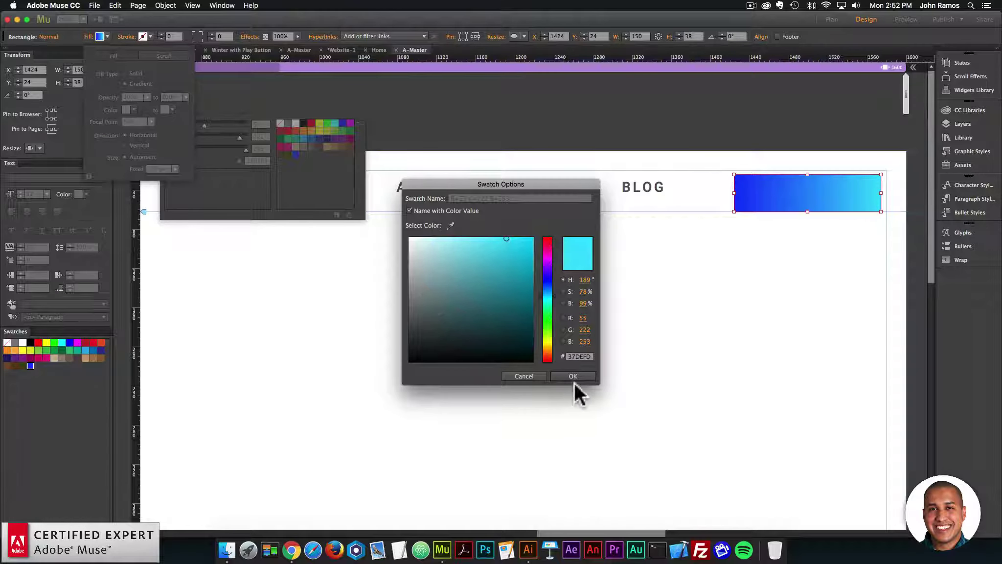
pyautogui.click(575, 380)
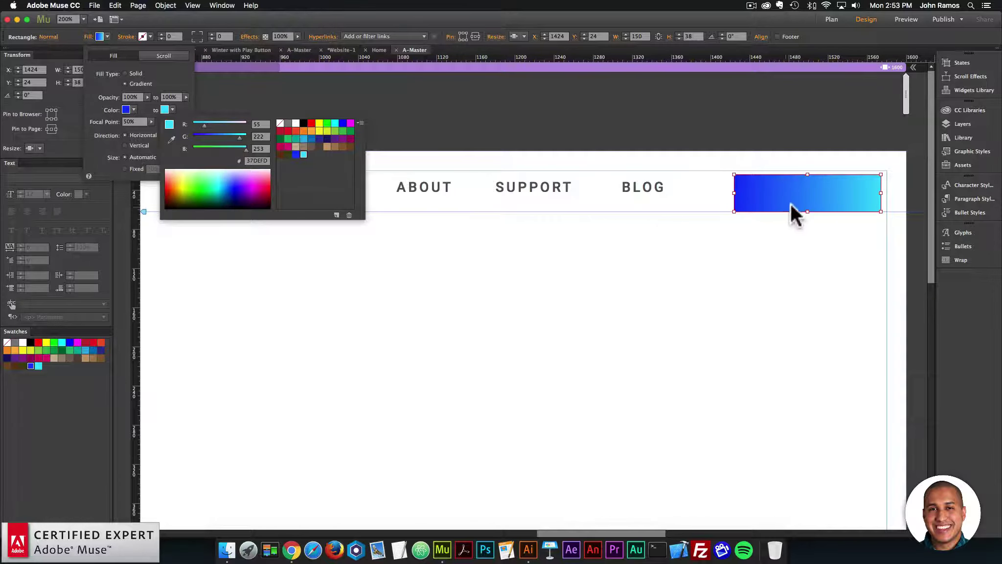
pyautogui.click(100, 139)
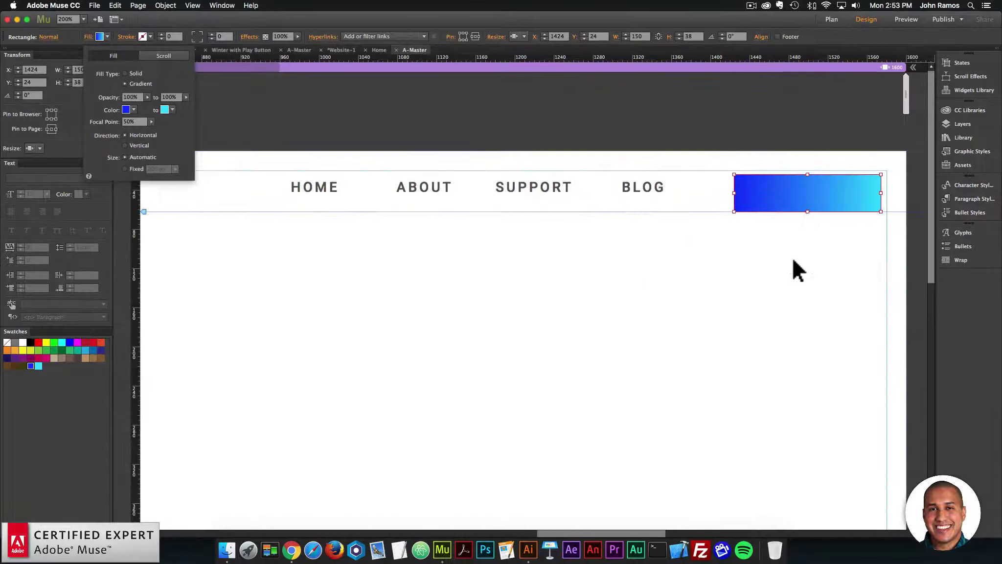
pyautogui.click(792, 268)
# Round all four corners of the gradient rectangle with a corner radius of 100
pyautogui.click(819, 198)
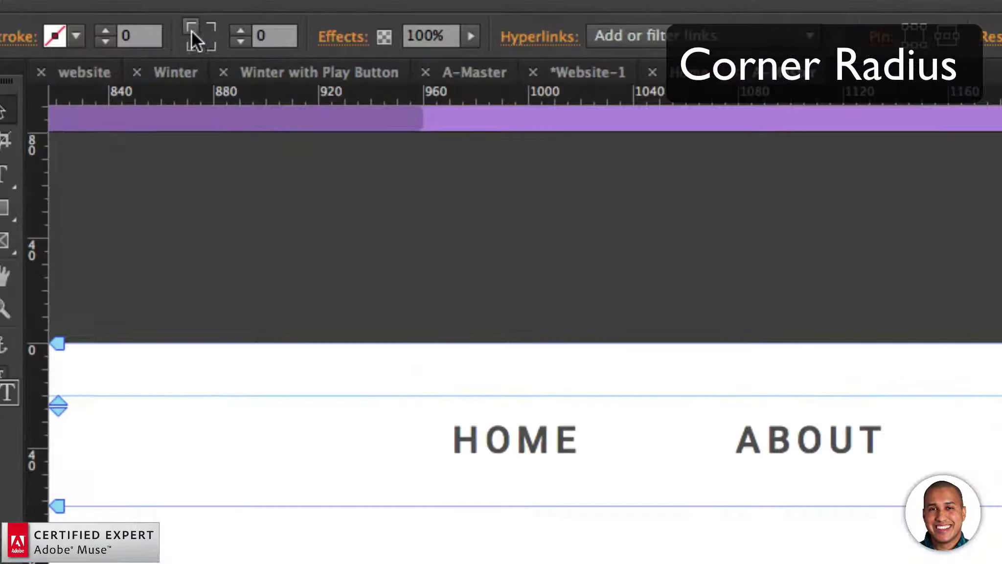
pyautogui.click(192, 34)
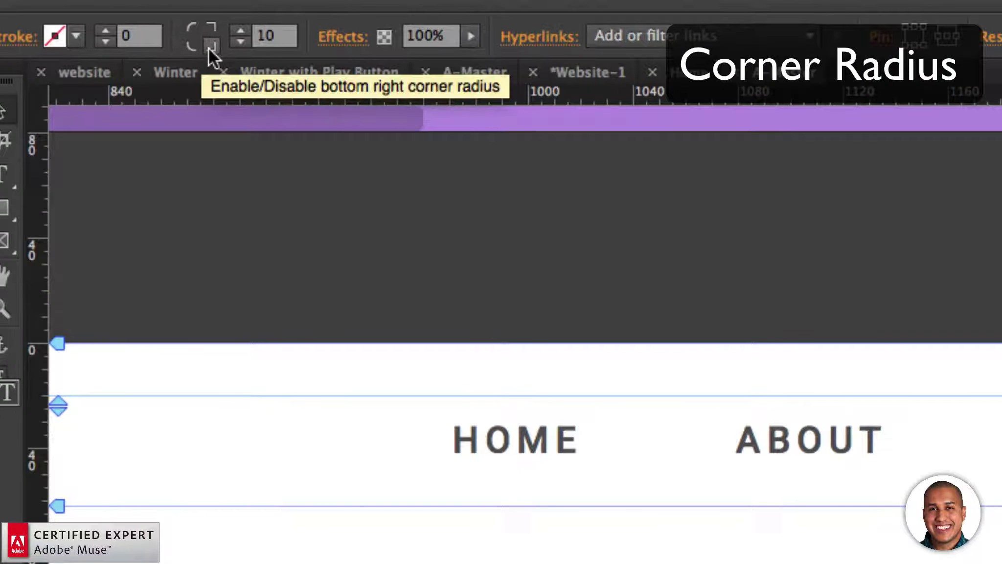
pyautogui.click(210, 48)
pyautogui.click(213, 31)
pyautogui.click(253, 32)
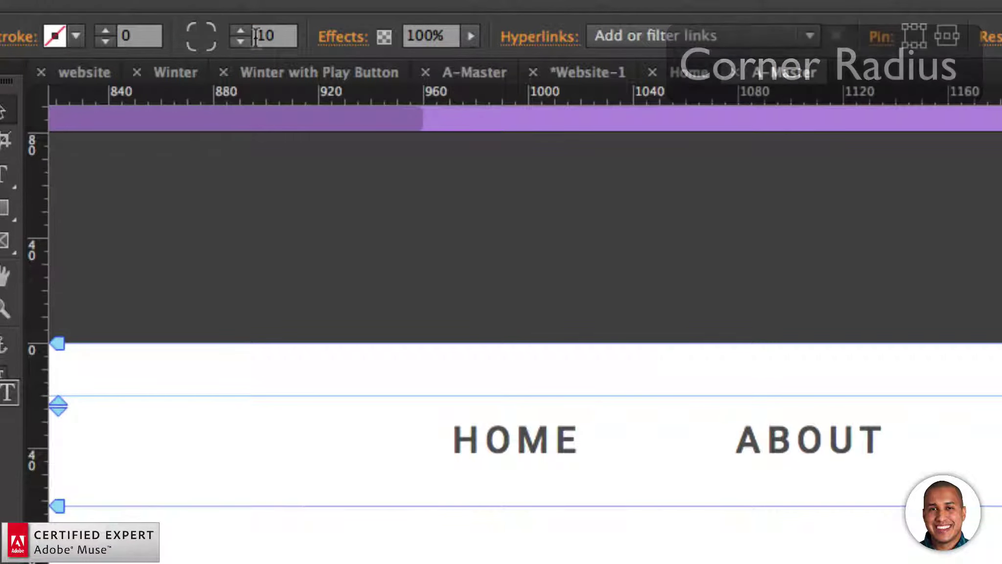
pyautogui.write('100')
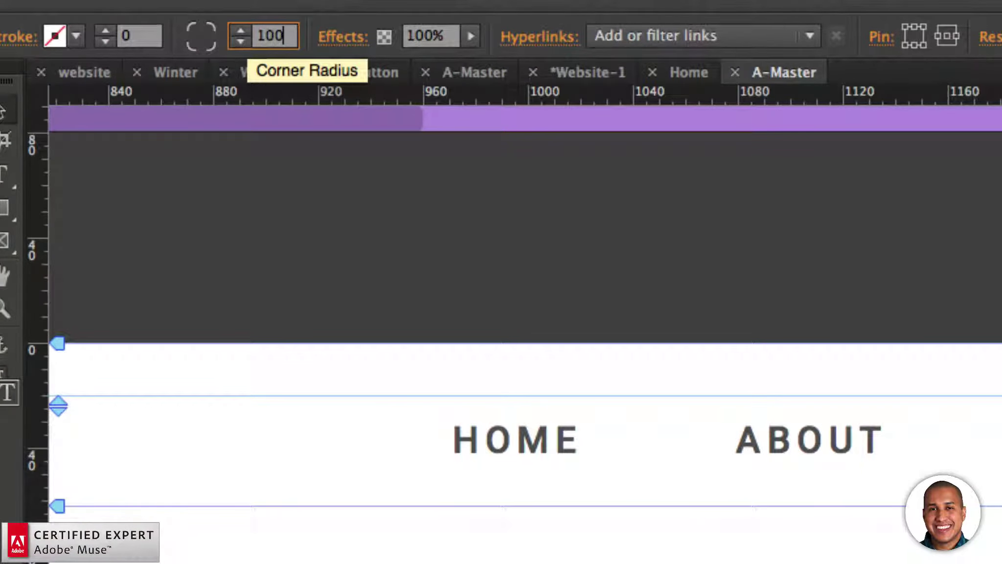
pyautogui.press('Return')
pyautogui.click(247, 30)
pyautogui.click(247, 29)
pyautogui.click(240, 40)
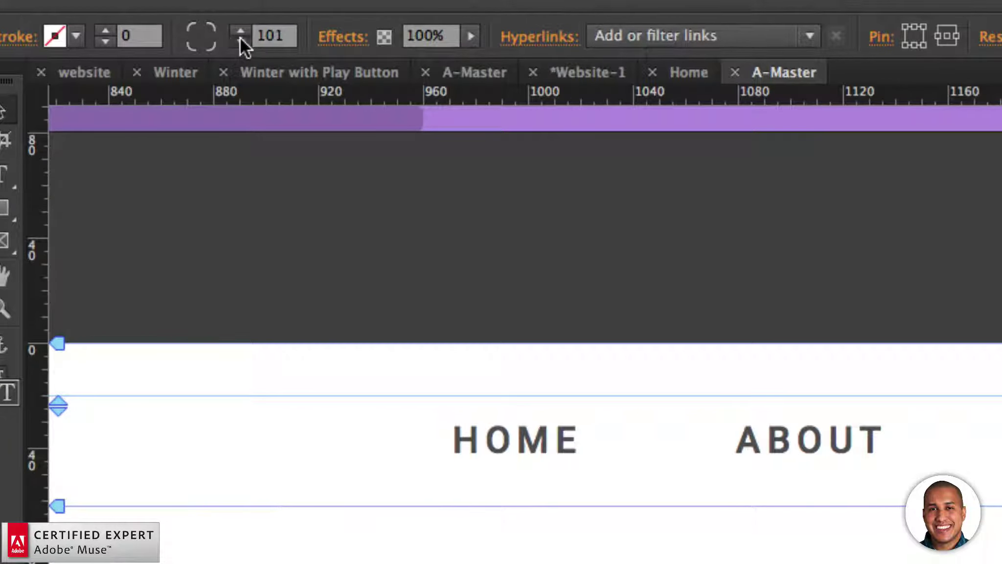
pyautogui.click(241, 40)
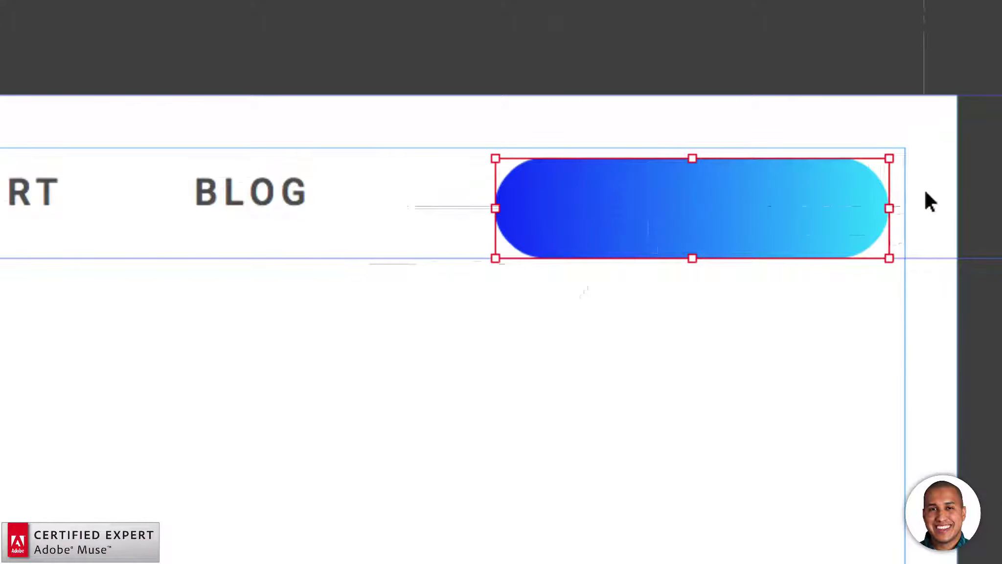
# Move the rounded gradient rectangle up to the upper margin guide, at Y 20
pyautogui.click(814, 320)
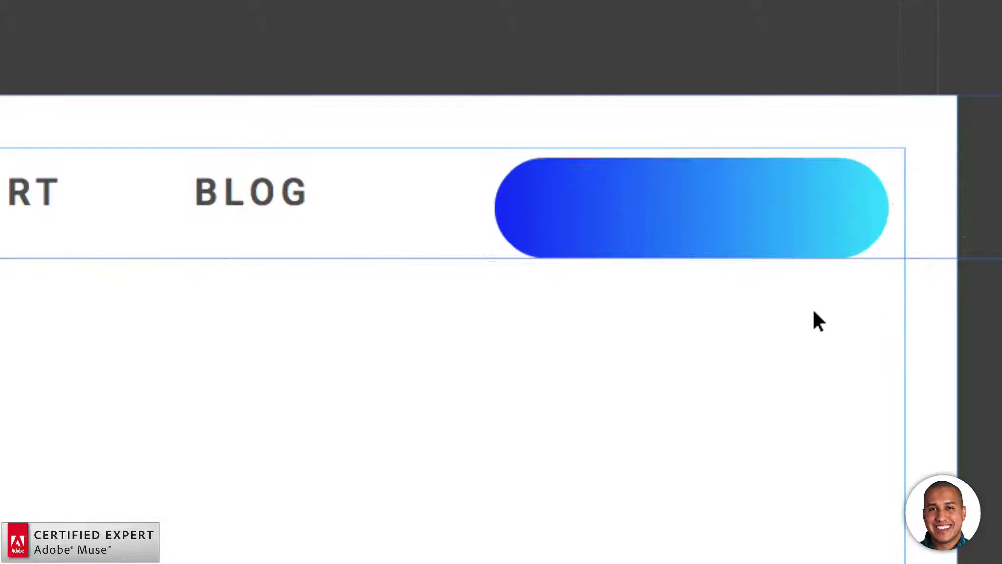
pyautogui.click(767, 246)
pyautogui.moveTo(768, 246); pyautogui.dragTo(764, 235)
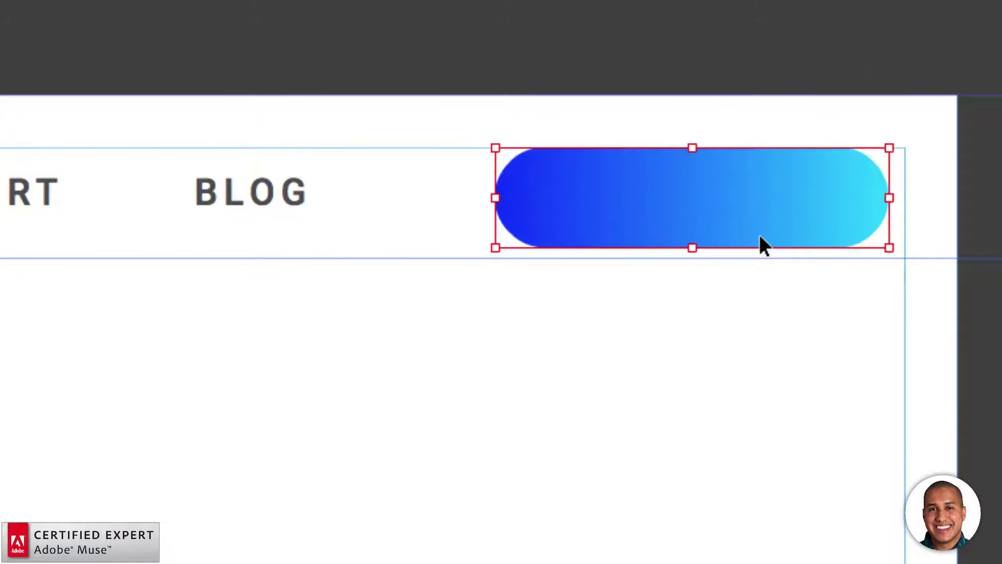
pyautogui.hotkey('ctrl', '-')
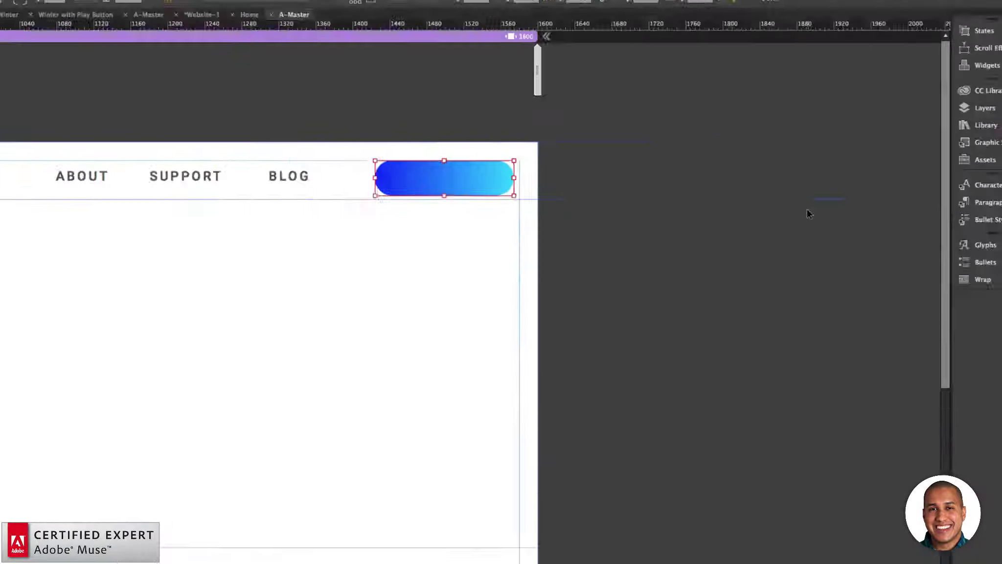
pyautogui.press('super+equal')
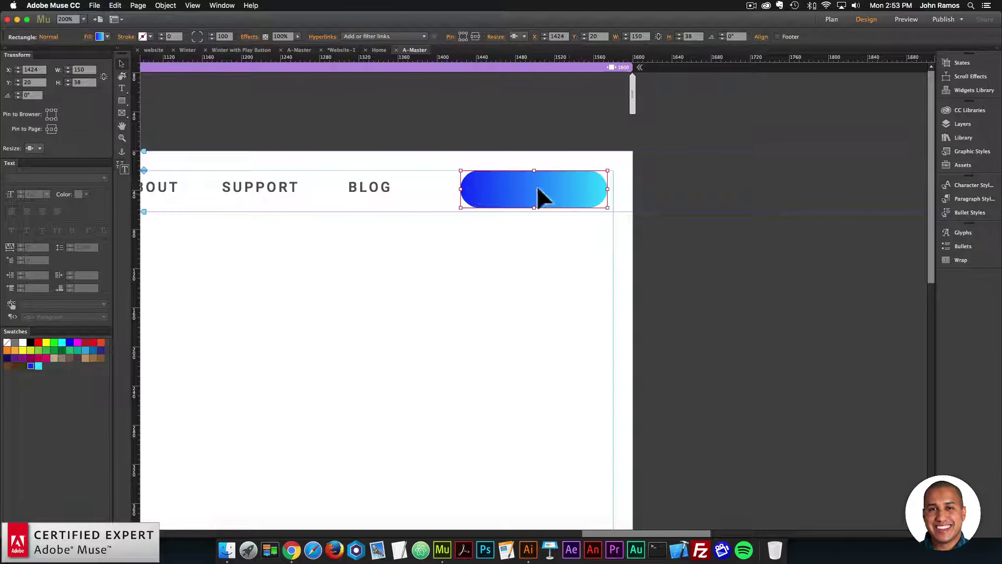
pyautogui.click(344, 253)
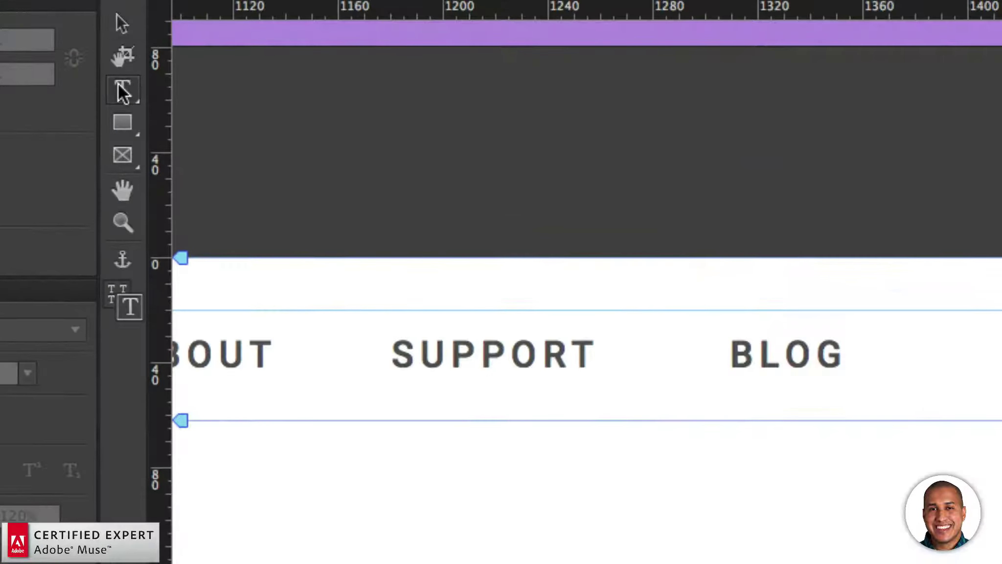
# Add a text frame about 96 by 19 px over the gradient button containing the word "contact"
pyautogui.click(122, 89)
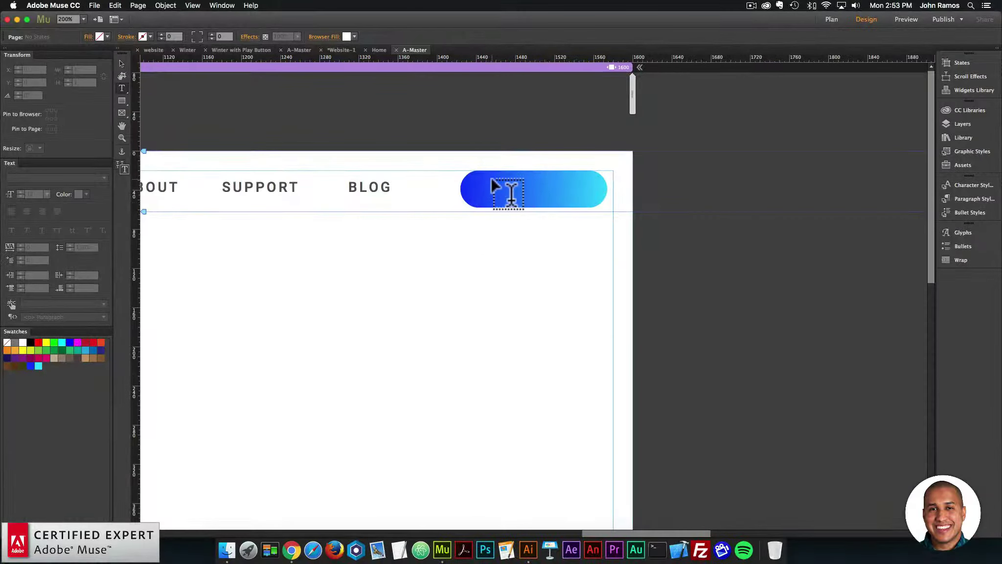
pyautogui.moveTo(492, 180); pyautogui.dragTo(585, 195)
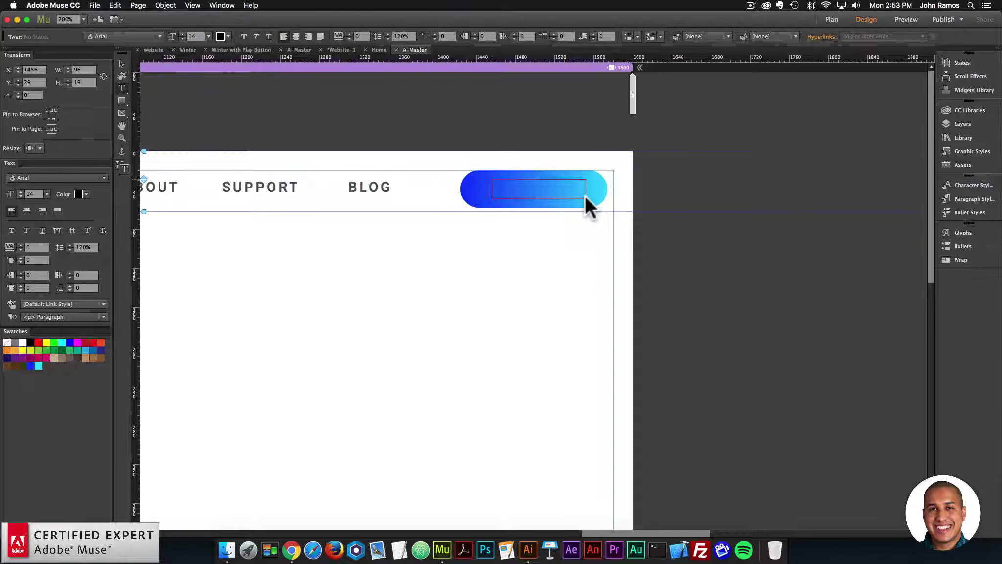
pyautogui.write('contact')
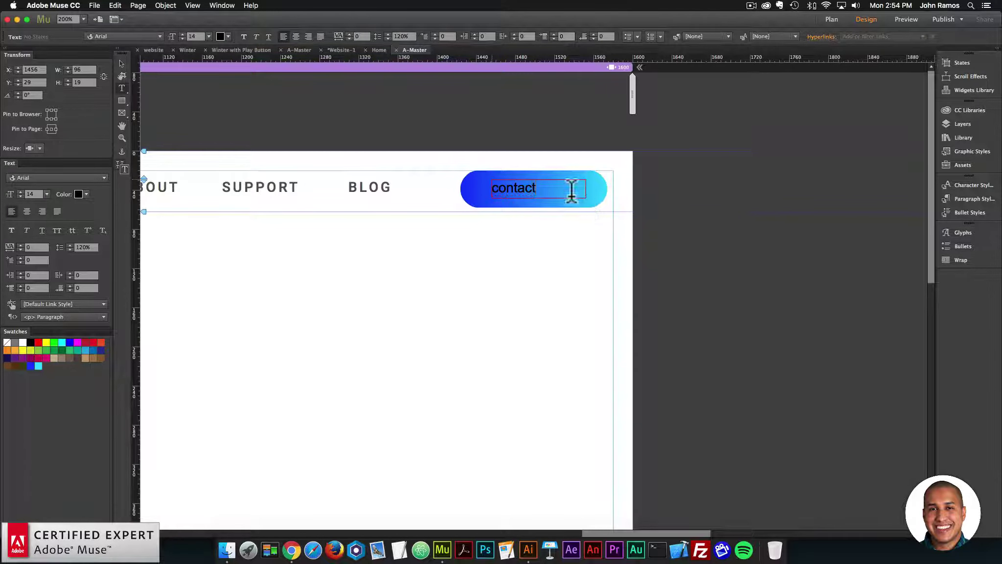
# Format the button's contact text as white, uppercase and centered, with a letter spacing of 2
pyautogui.moveTo(548, 196); pyautogui.dragTo(340, 175)
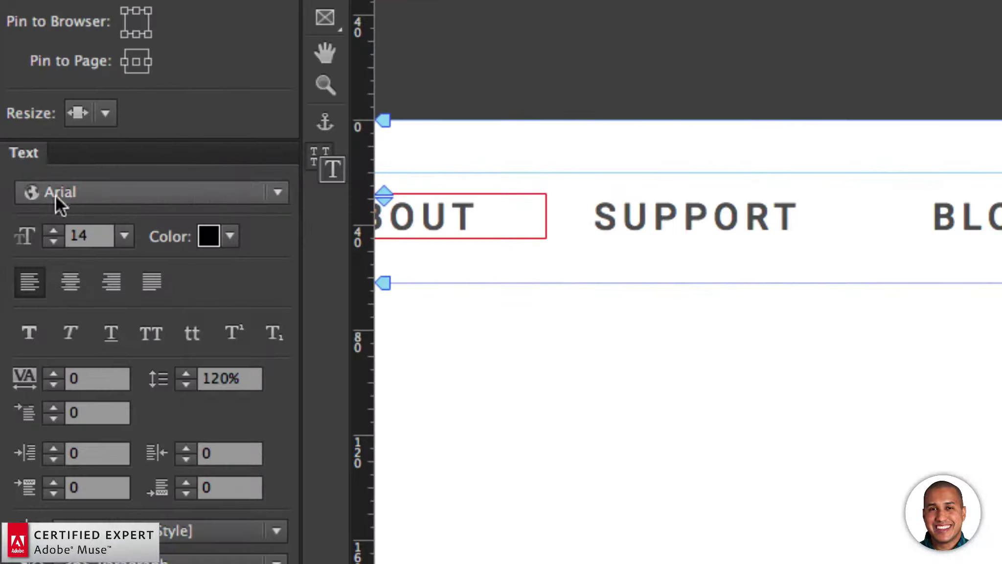
pyautogui.click(87, 194)
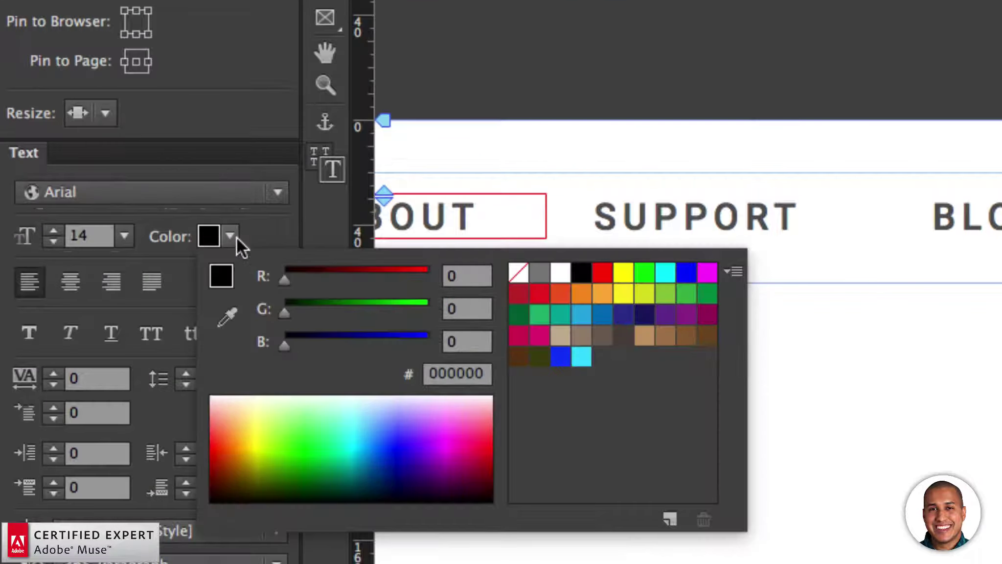
pyautogui.click(561, 272)
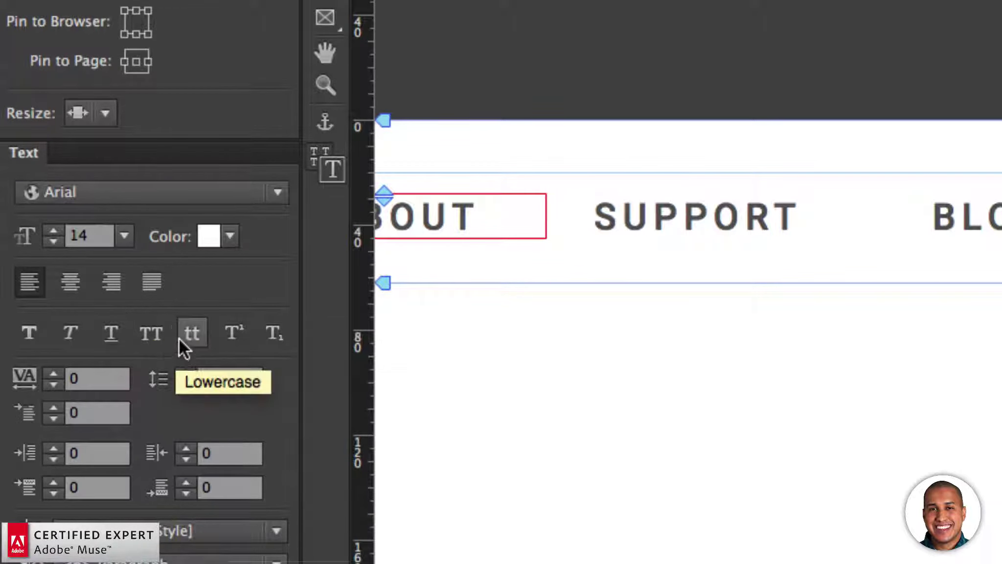
pyautogui.click(153, 334)
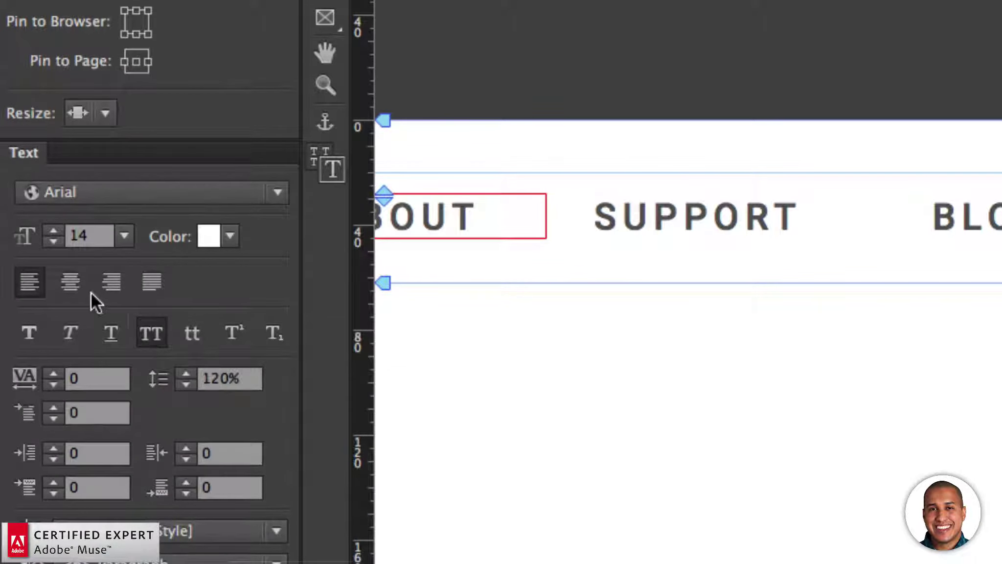
pyautogui.click(73, 283)
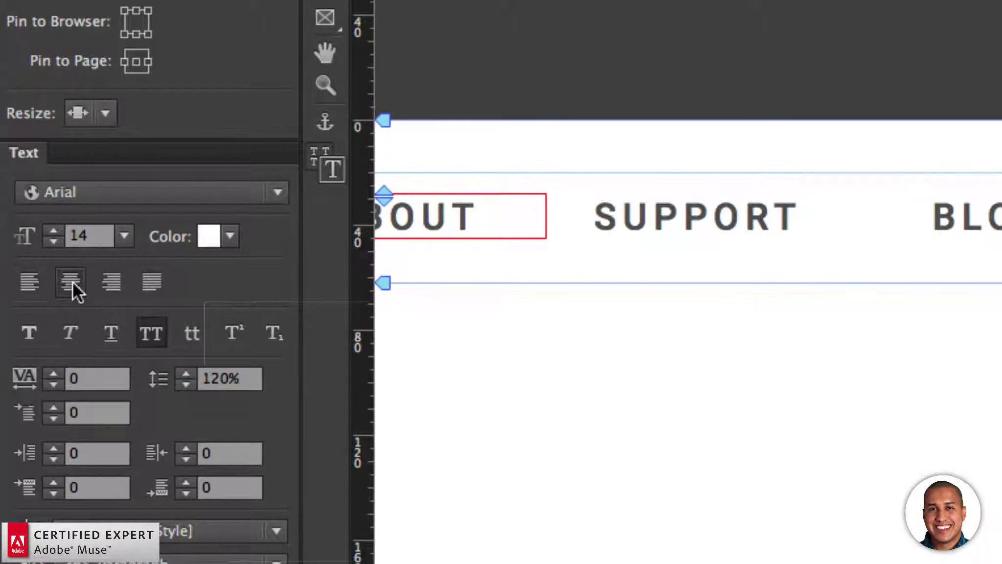
pyautogui.click(53, 373)
pyautogui.click(53, 374)
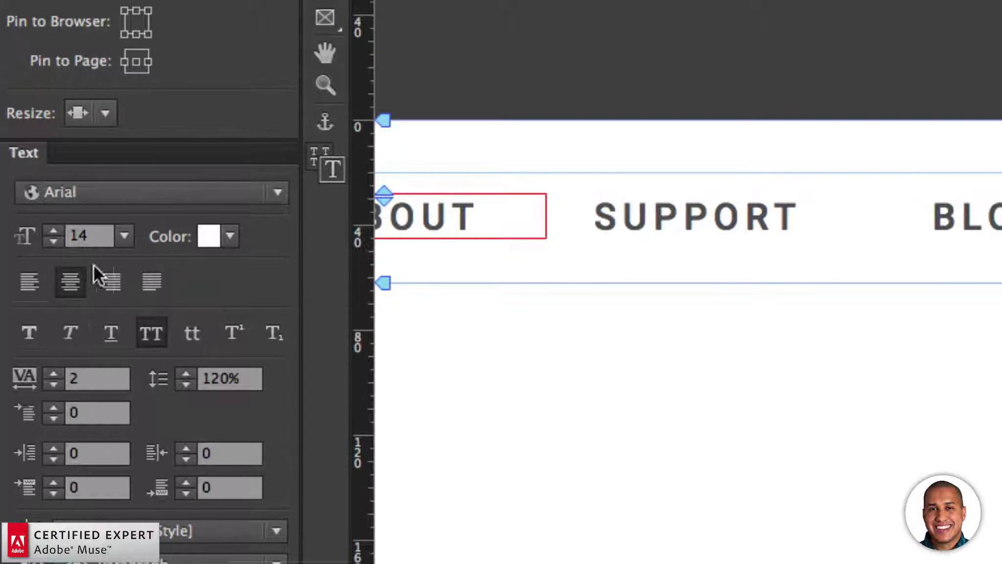
# Set the font of the button's contact text to the Roboto Medium web font
pyautogui.click(115, 191)
pyautogui.write('robo')
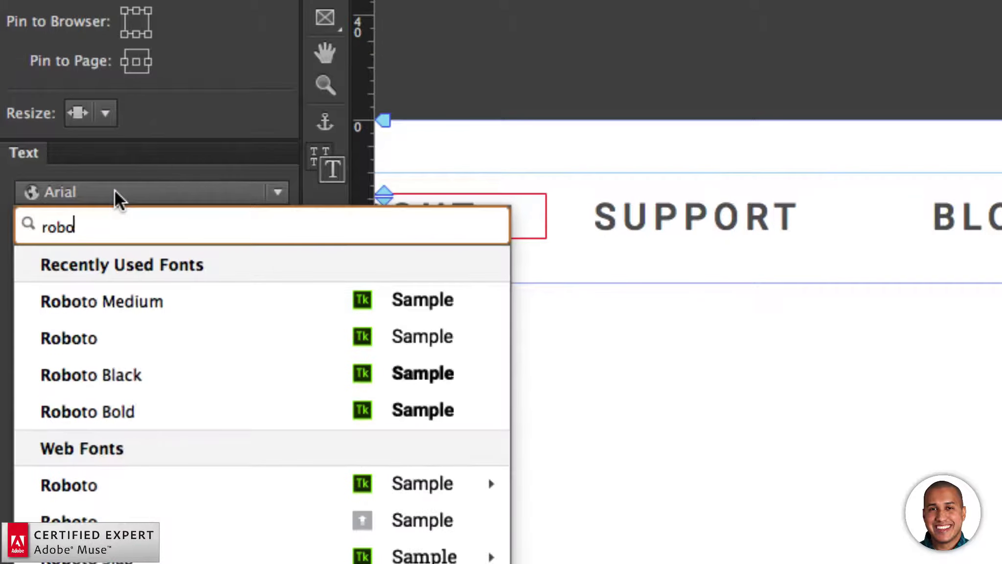
pyautogui.write('to medi')
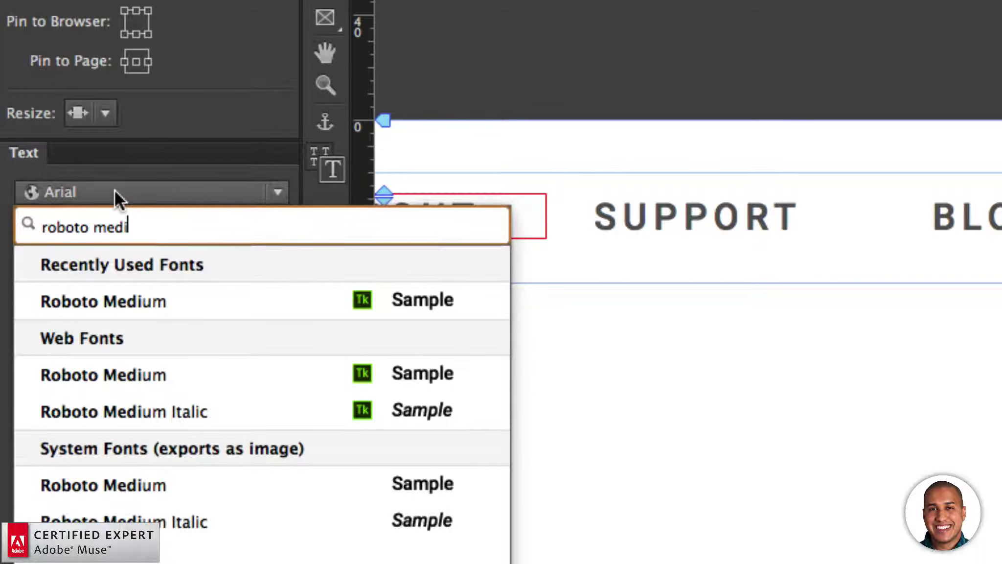
pyautogui.click(170, 294)
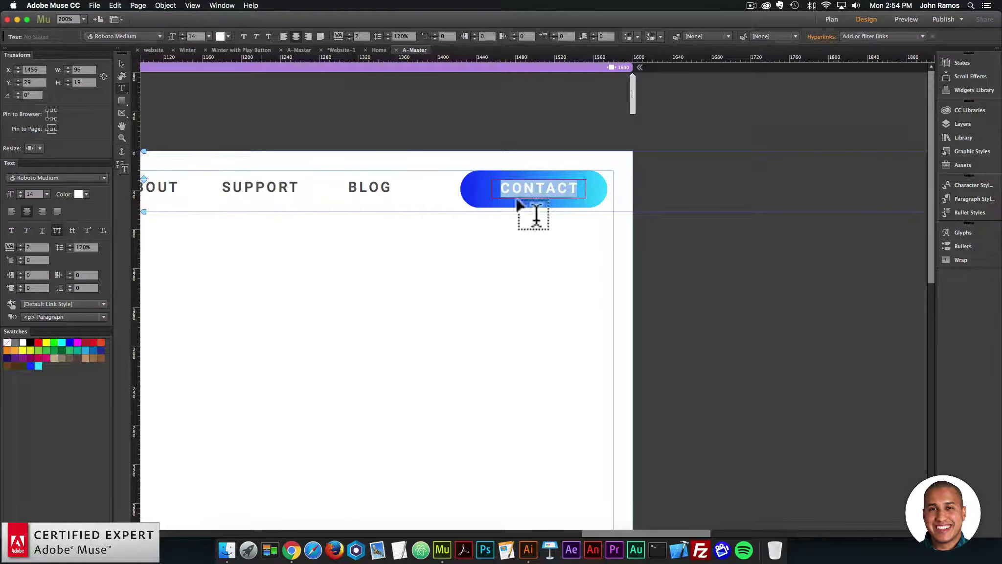
# Position the CONTACT text frame at the horizontal middle of the gradient button and set the alignment reference for both objects
pyautogui.click(121, 64)
pyautogui.moveTo(552, 195); pyautogui.dragTo(550, 193)
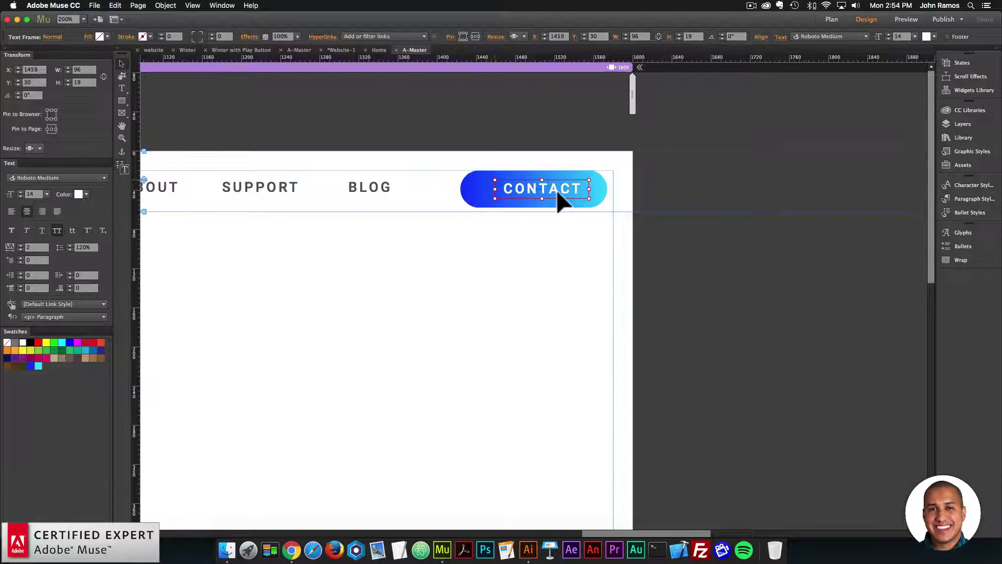
pyautogui.keyDown('shift'); pyautogui.click(594, 187); pyautogui.keyUp('shift')
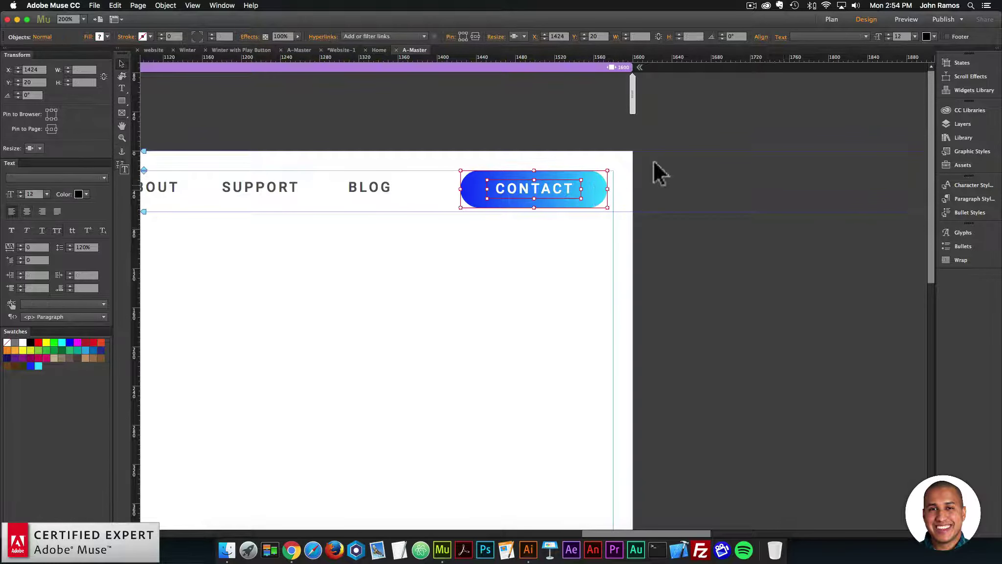
pyautogui.click(759, 37)
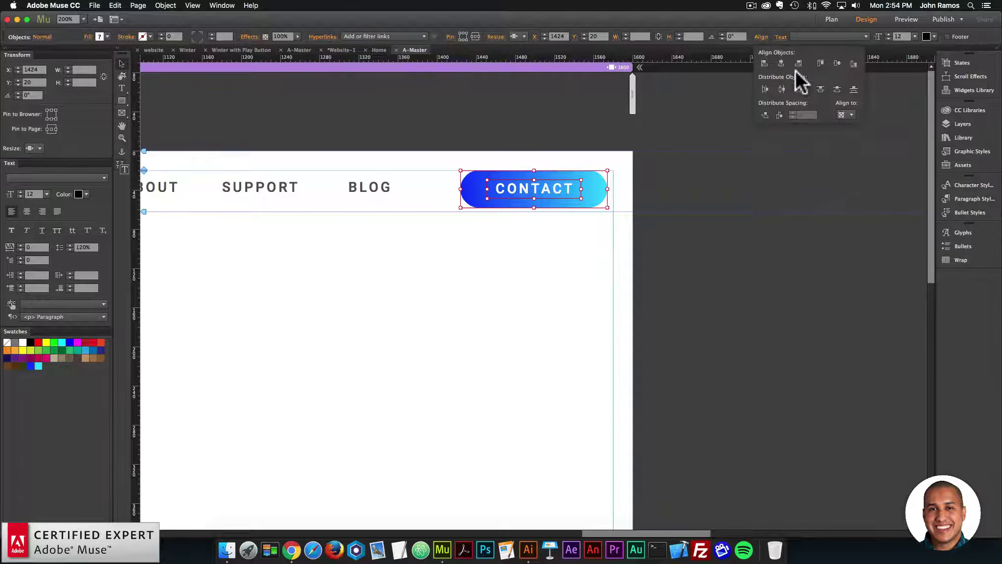
pyautogui.click(852, 112)
pyautogui.click(861, 124)
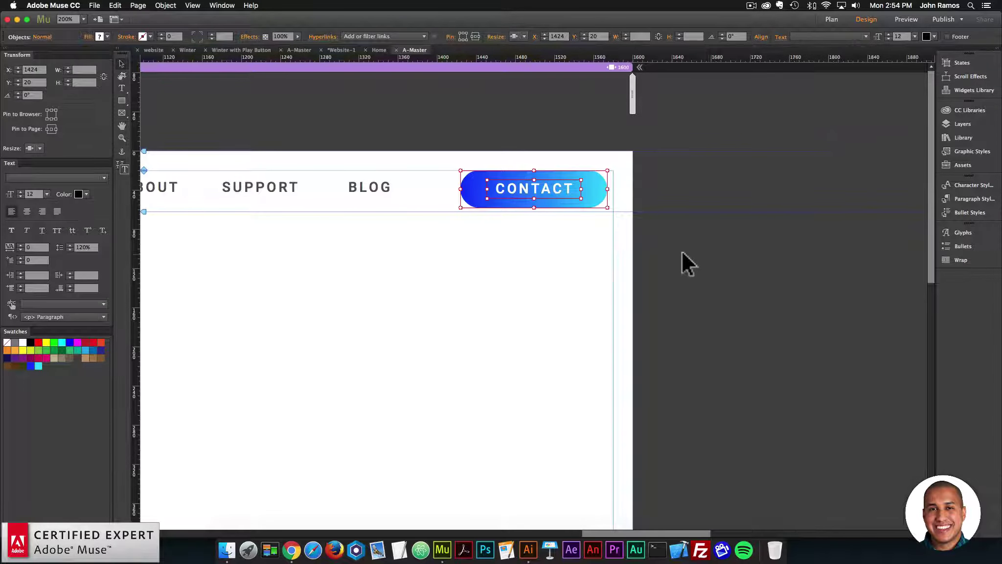
# Align the vertical centers of the CONTACT text frame and the gradient button, then deselect them
pyautogui.click(559, 195)
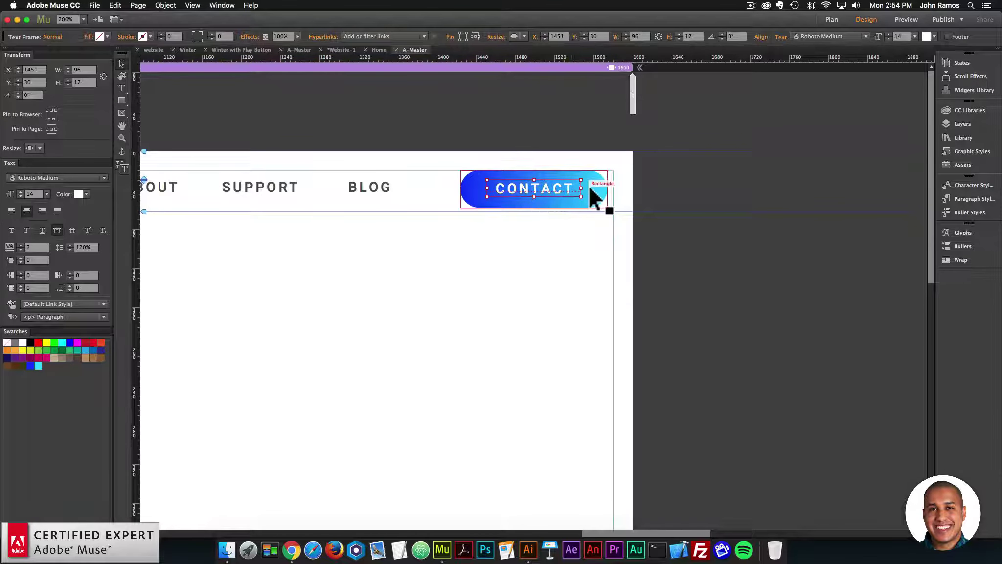
pyautogui.keyDown('shift'); pyautogui.click(566, 195); pyautogui.keyUp('shift')
pyautogui.click(761, 37)
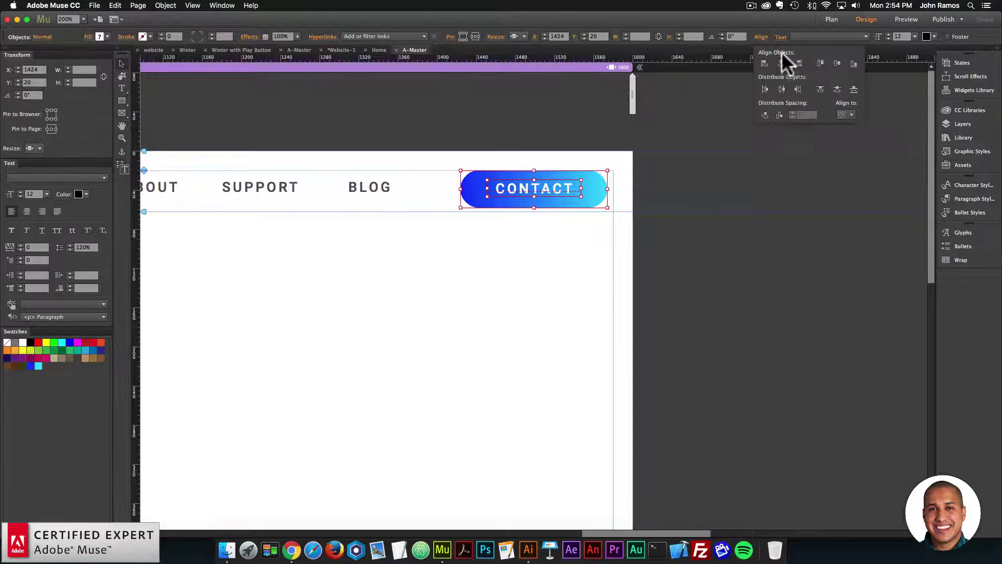
pyautogui.click(836, 64)
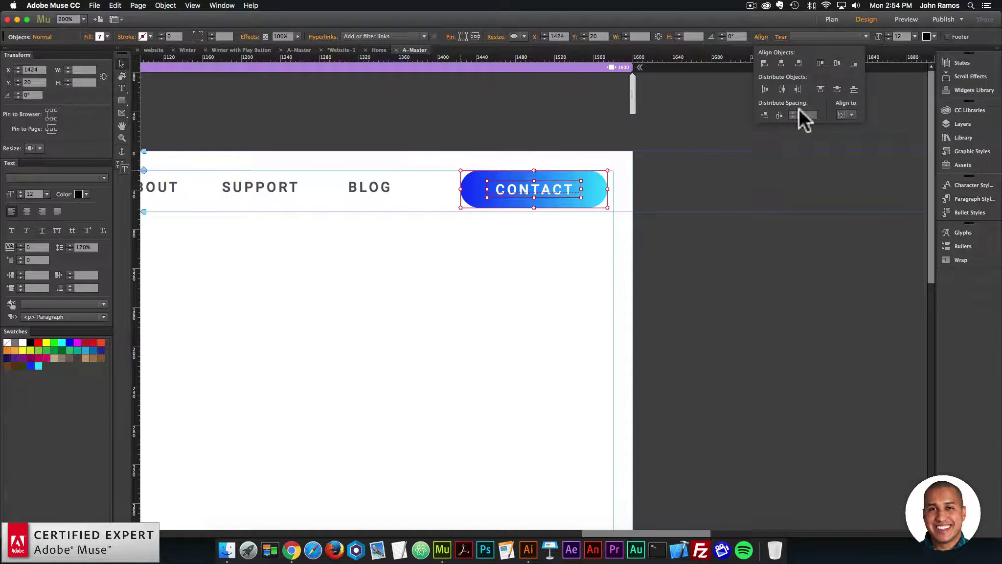
pyautogui.press('super+minus')
pyautogui.press('super+minus')
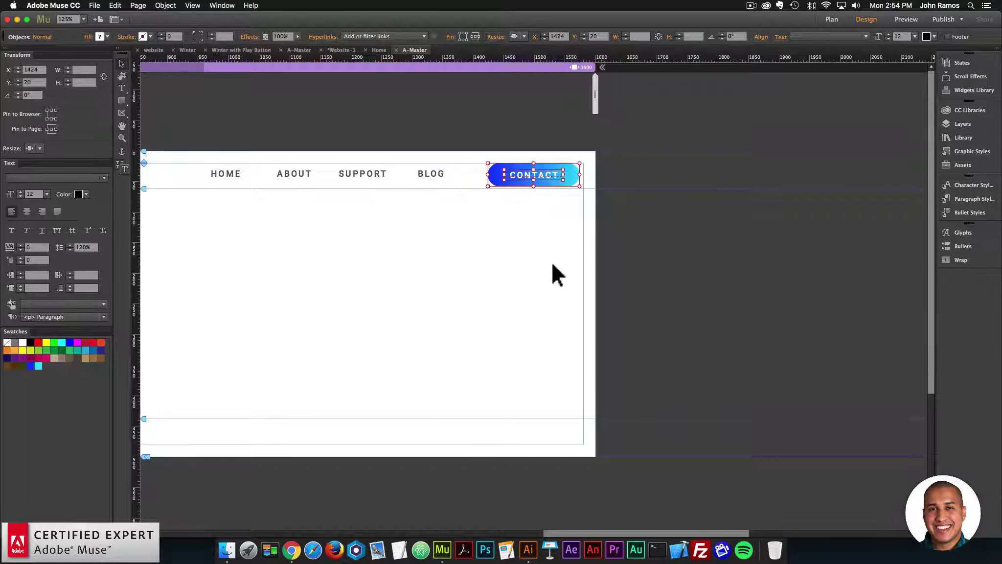
pyautogui.click(450, 201)
pyautogui.press('super+minus')
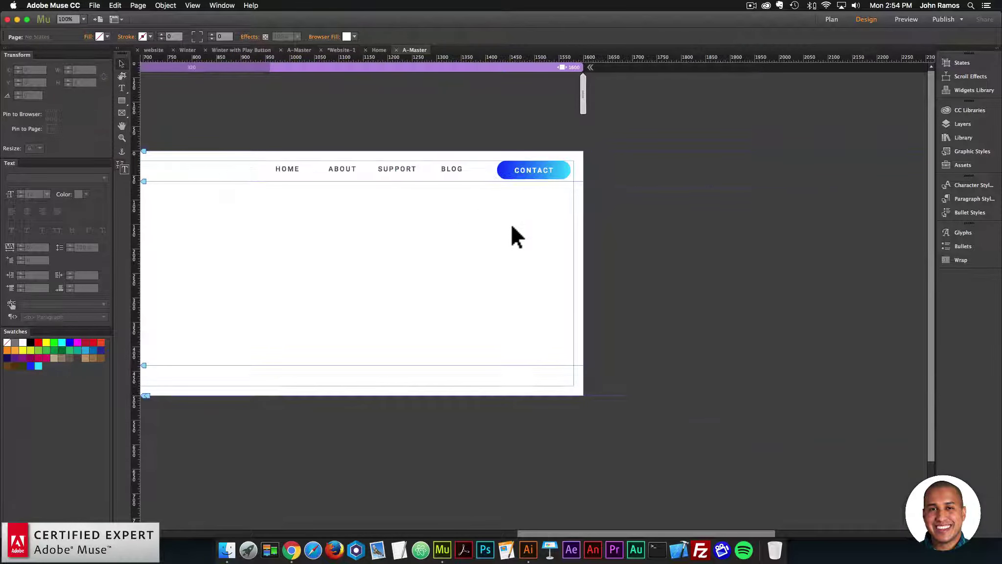
# Move the gradient button and its CONTACT text to X 1430, Y 18, against the page margin and level with the menu
pyautogui.click(391, 168)
pyautogui.click(515, 169)
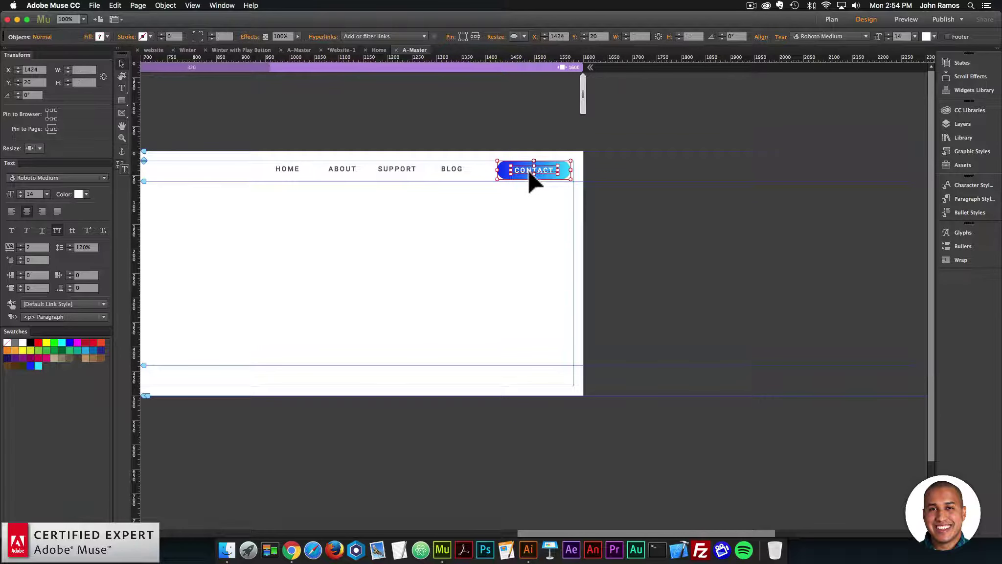
pyautogui.moveTo(528, 168); pyautogui.dragTo(531, 171)
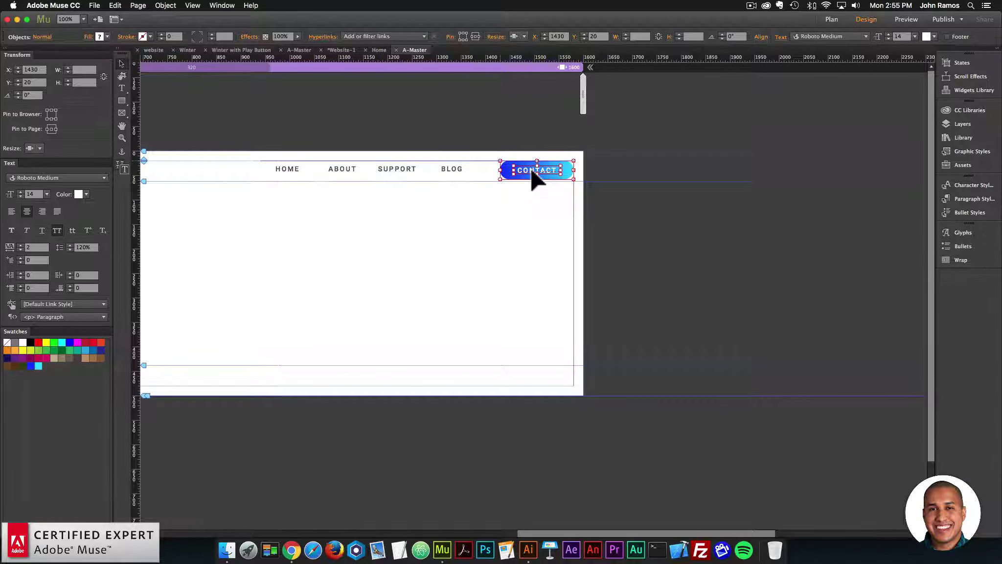
pyautogui.press('super+equal')
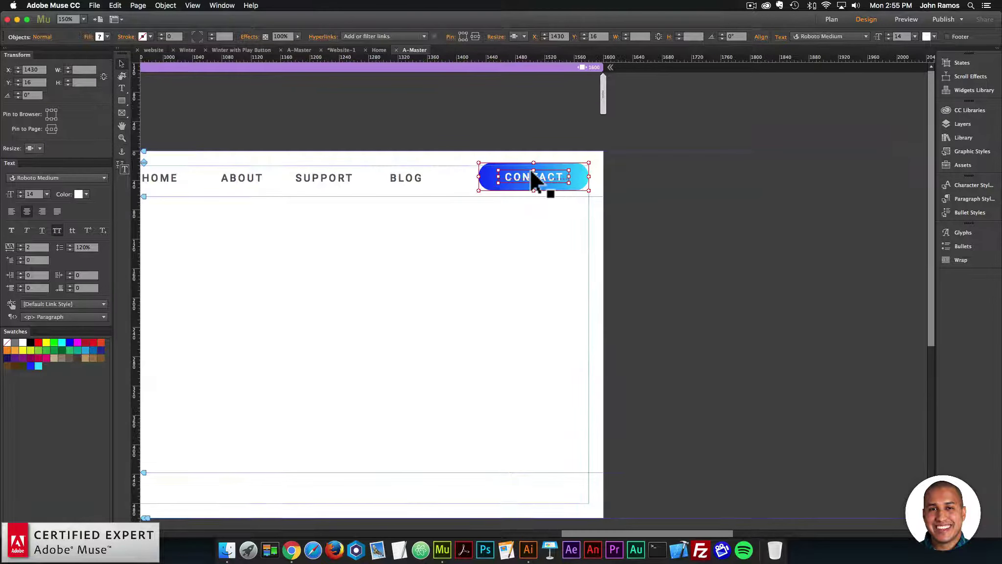
pyautogui.moveTo(532, 171); pyautogui.dragTo(534, 172)
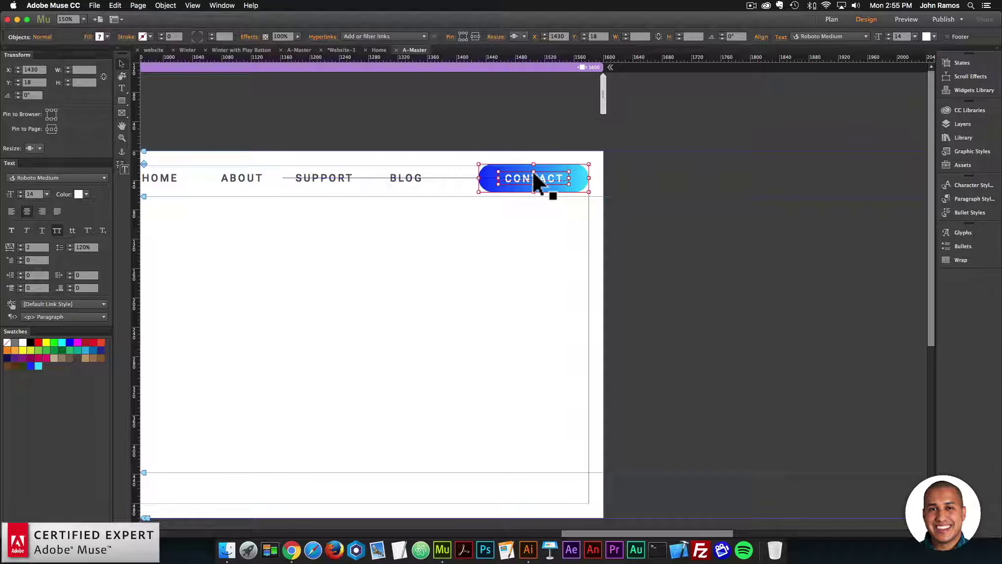
pyautogui.click(769, 252)
pyautogui.press('super+minus')
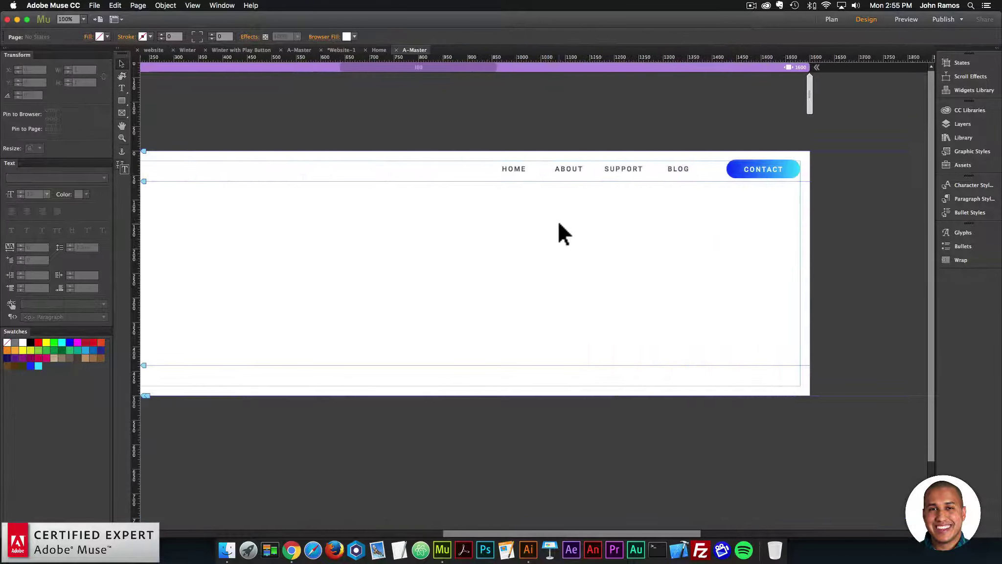
# Pin the menu, gradient button and CONTACT text to the top right of the browser, then deselect them
pyautogui.click(668, 165)
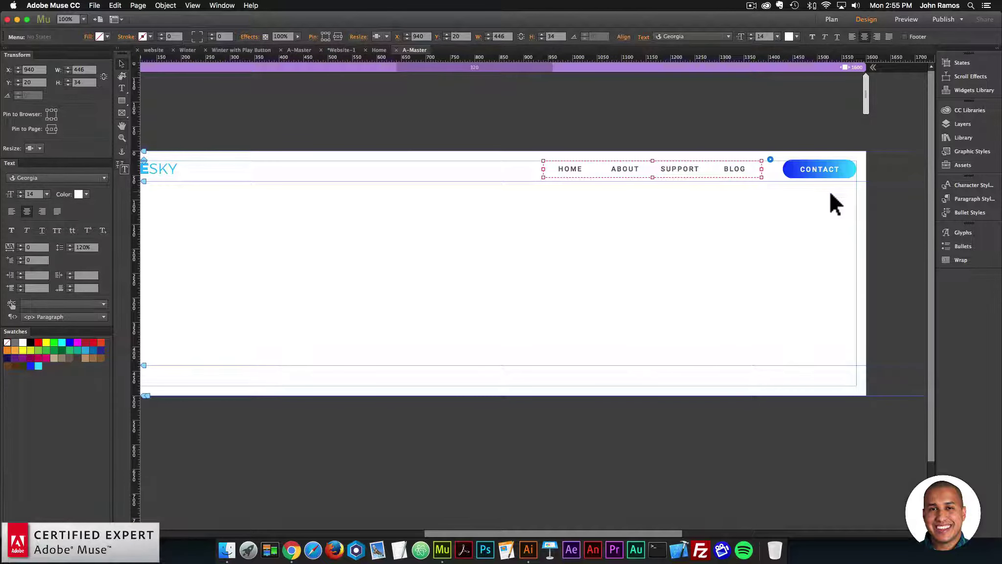
pyautogui.click(807, 169)
pyautogui.keyDown('shift'); pyautogui.click(659, 161); pyautogui.keyUp('shift')
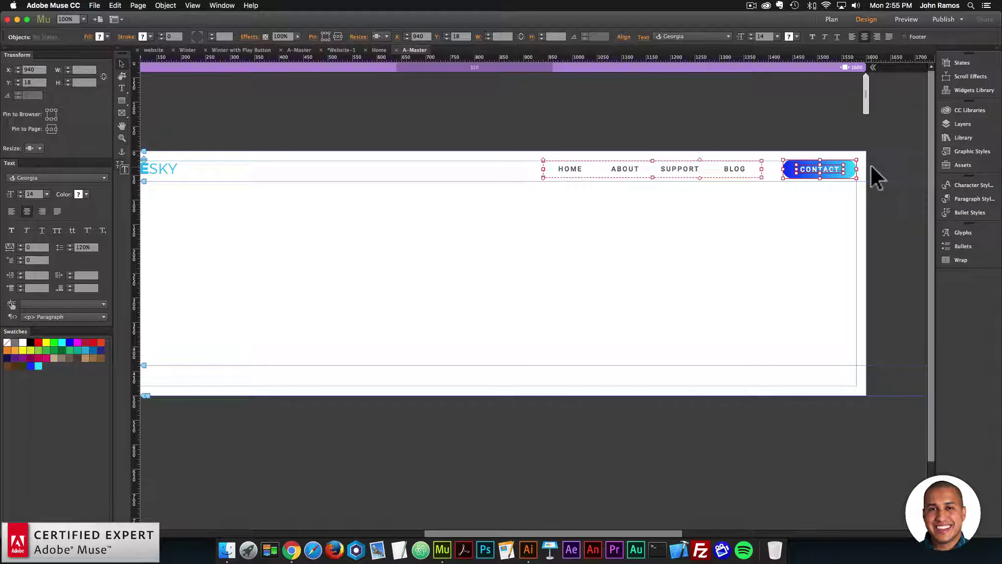
pyautogui.click(651, 223)
pyautogui.moveTo(566, 233); pyautogui.dragTo(870, 143)
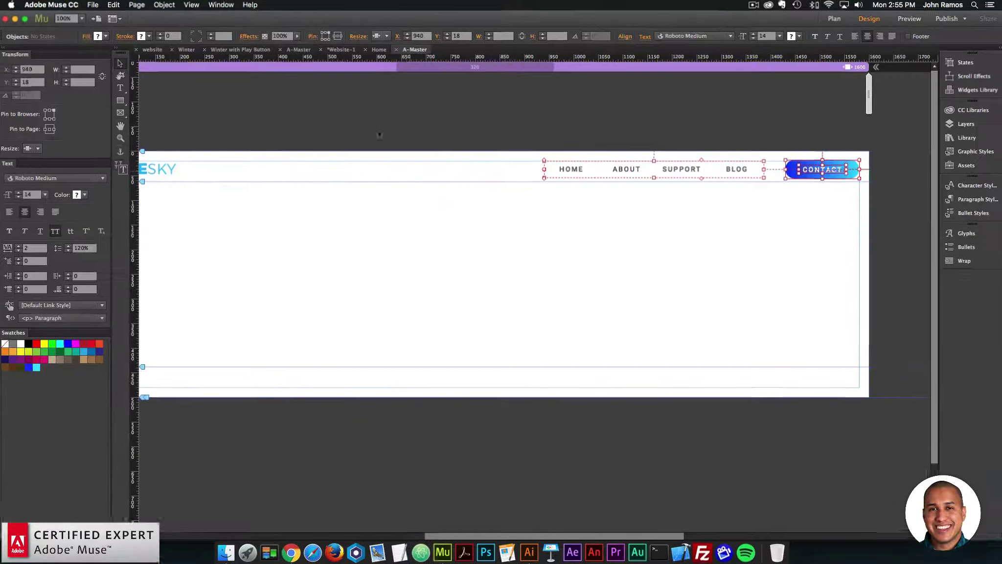
pyautogui.click(489, 282)
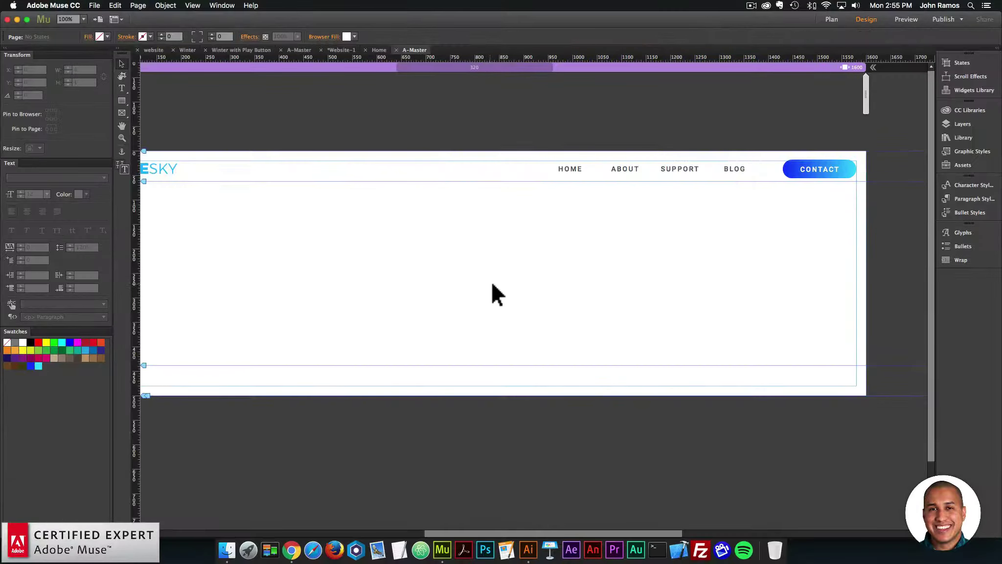
# Nudge the menu 40 px toward the contact button, to X 980, and deselect it
pyautogui.hscroll(2, 496, 272)
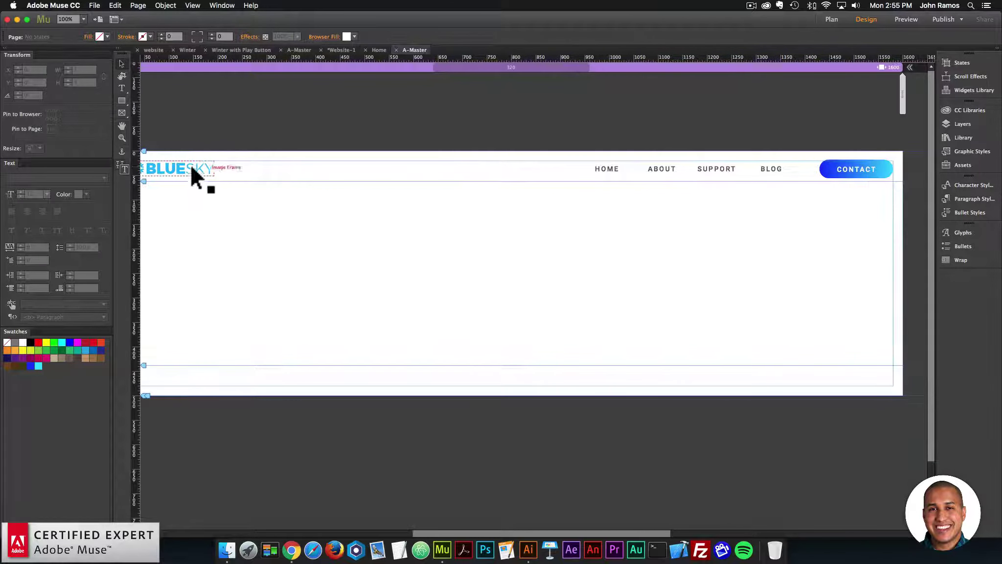
pyautogui.click(640, 176)
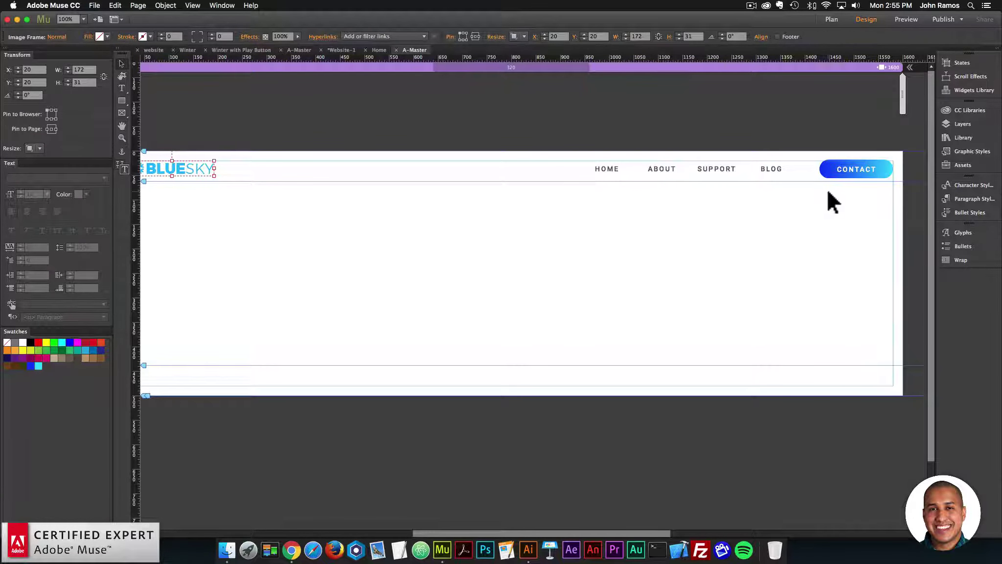
pyautogui.hotkey('shift', 'Right')
pyautogui.hotkey('shift', 'Right')
pyautogui.hotkey('shift', 'Right')
pyautogui.hotkey('shift', 'Right')
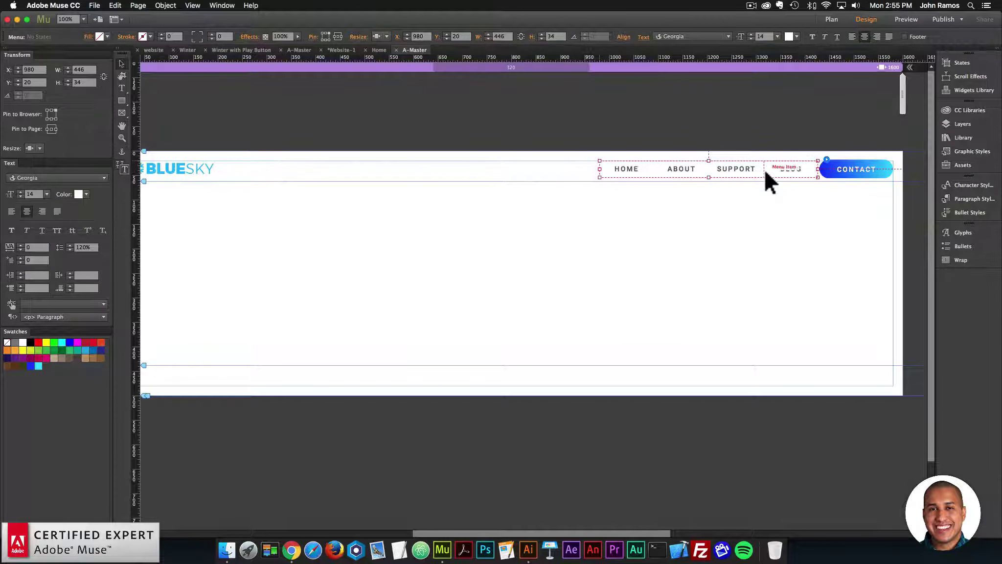
pyautogui.click(807, 250)
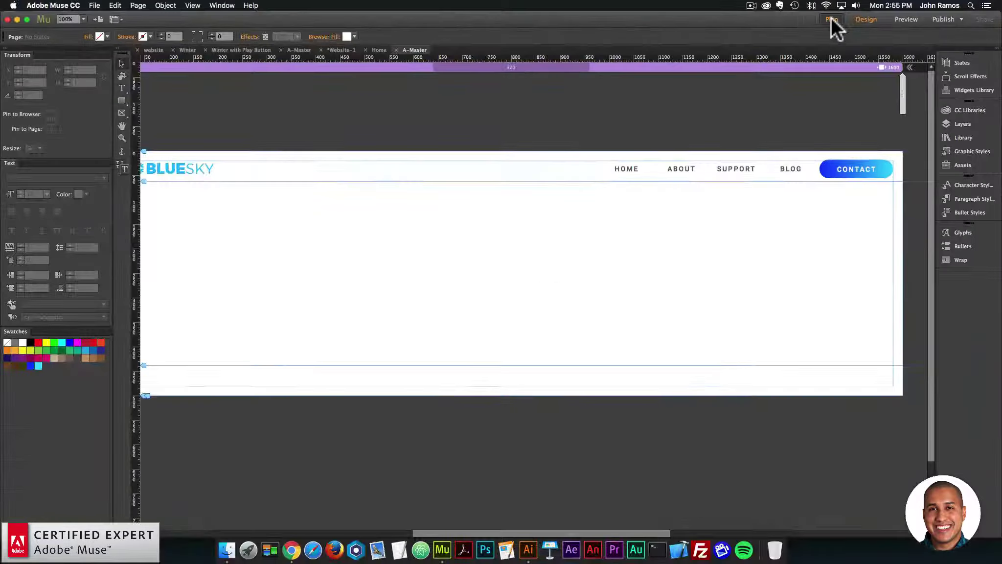
# Open the Home page from the site plan and preview it in the browser
pyautogui.click(831, 16)
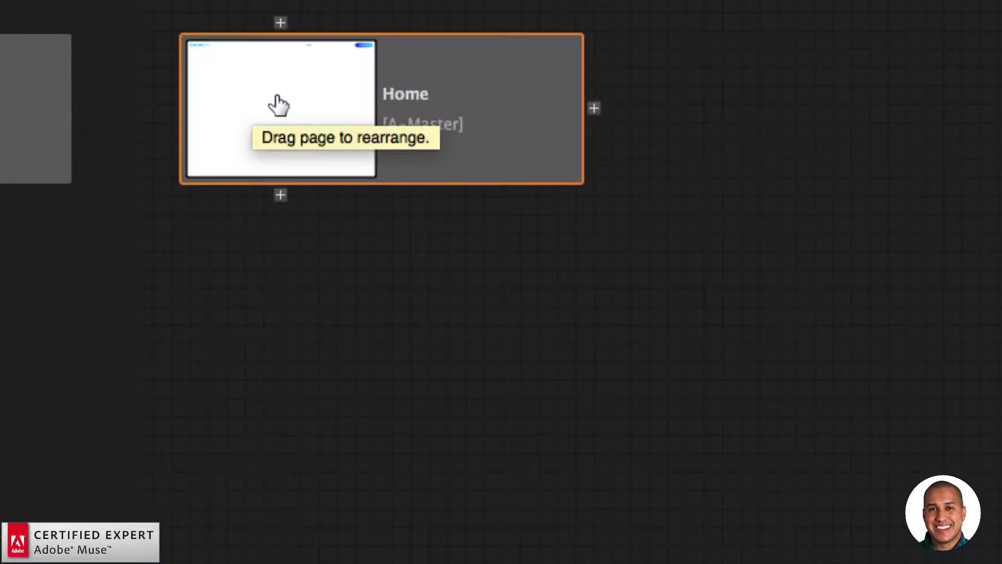
pyautogui.doubleClick(279, 105)
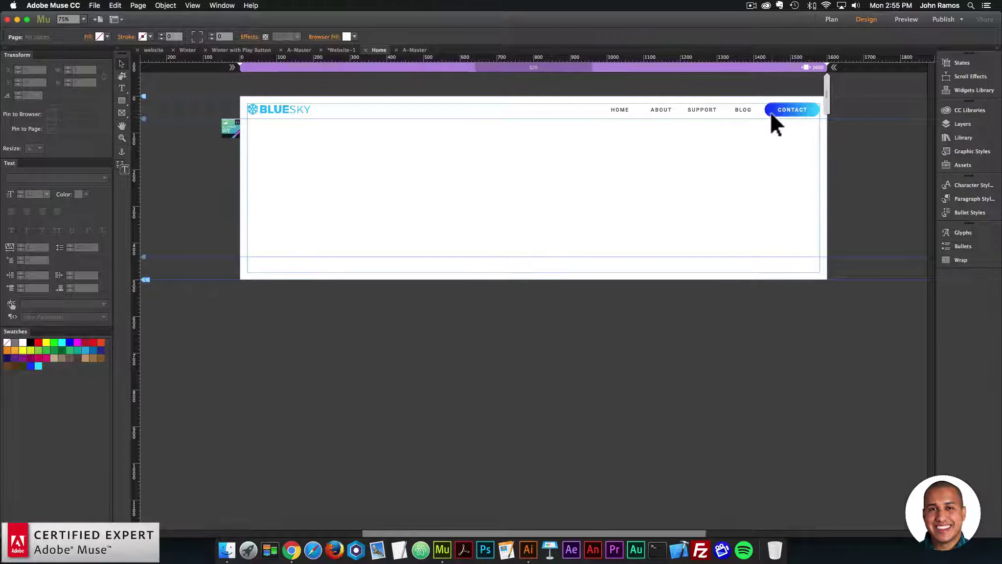
pyautogui.click(94, 6)
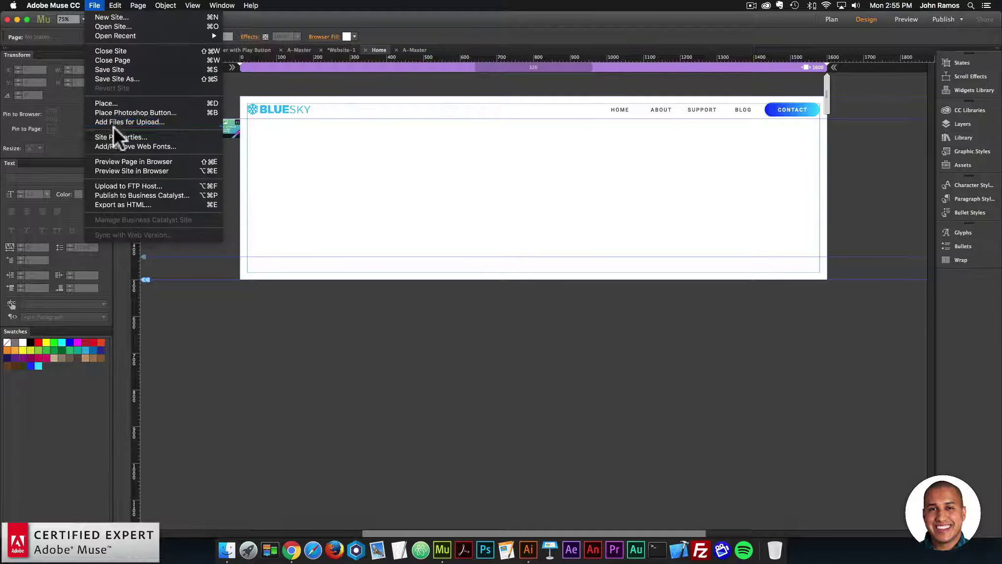
pyautogui.click(115, 161)
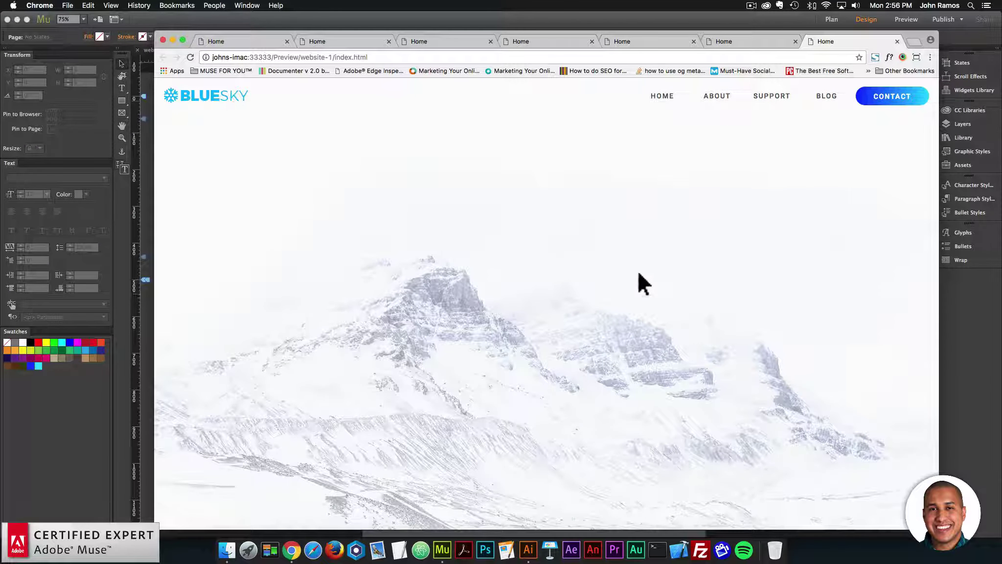
# Scroll the previewed page and shrink the browser window to check how the pinned logo, menu and contact button behave
pyautogui.scroll(-5, 471, 273)
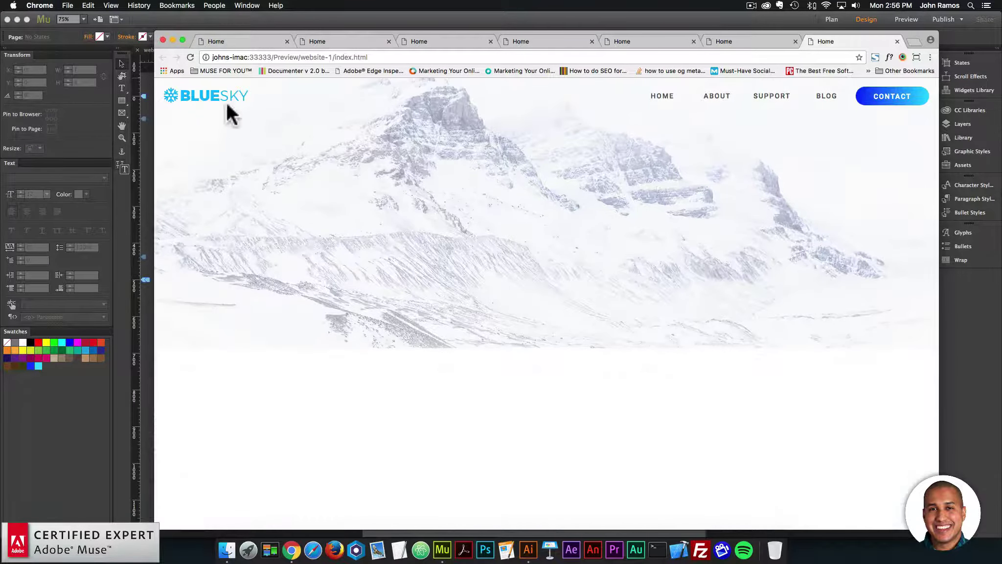
pyautogui.scroll(-1, 810, 149)
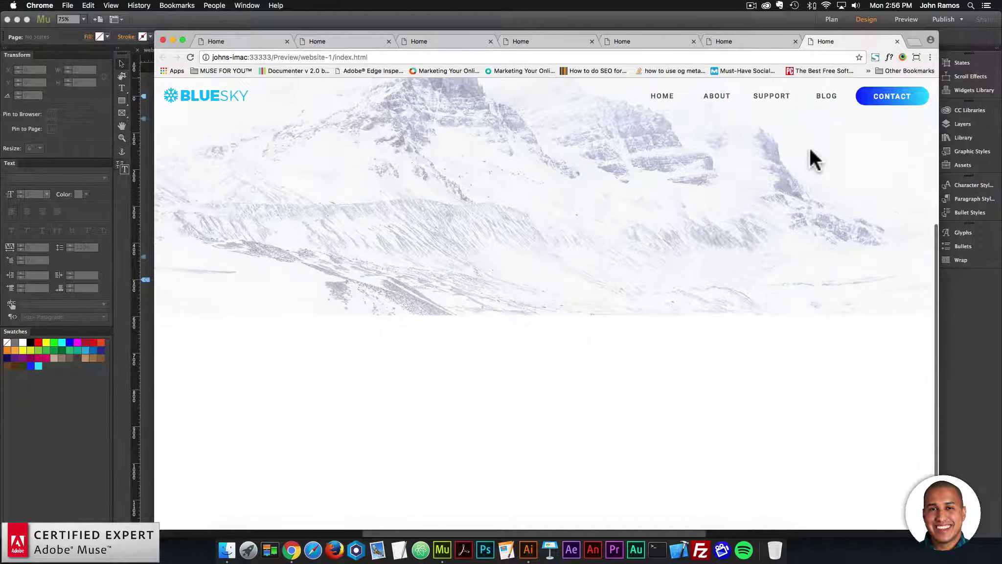
pyautogui.scroll(3, 810, 149)
pyautogui.scroll(2, 811, 150)
pyautogui.scroll(-3, 810, 154)
pyautogui.scroll(3, 812, 162)
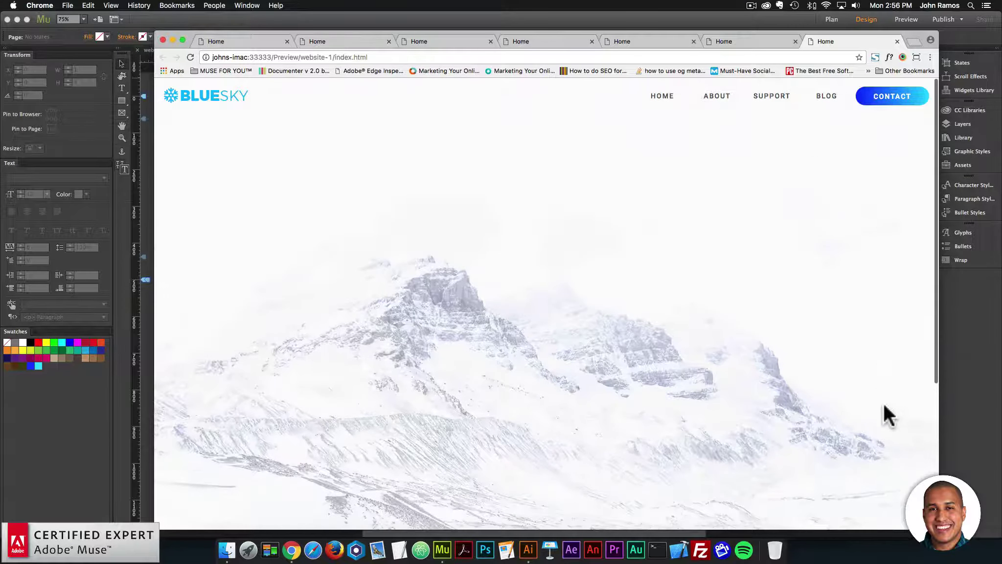
pyautogui.moveTo(937, 538); pyautogui.dragTo(785, 419)
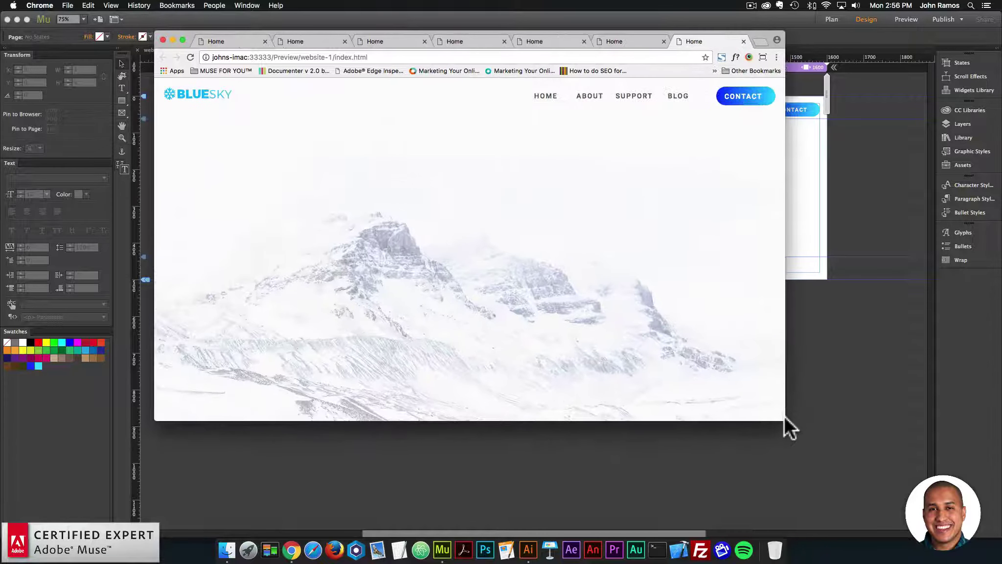
# Return to A-Master in Muse and set the BLUESKY logo's resize option to None
pyautogui.click(832, 95)
pyautogui.click(827, 18)
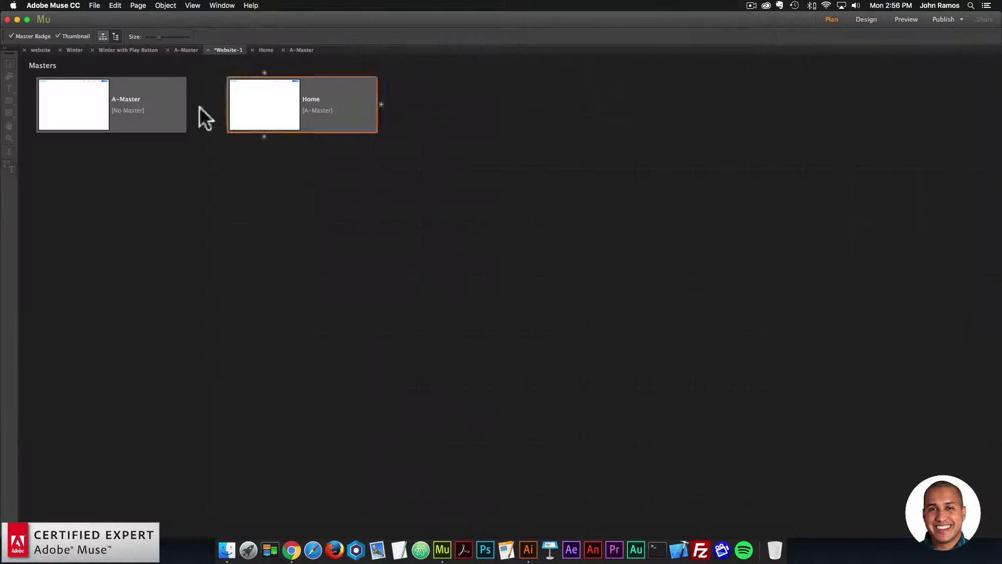
pyautogui.click(94, 104)
pyautogui.doubleClick(95, 104)
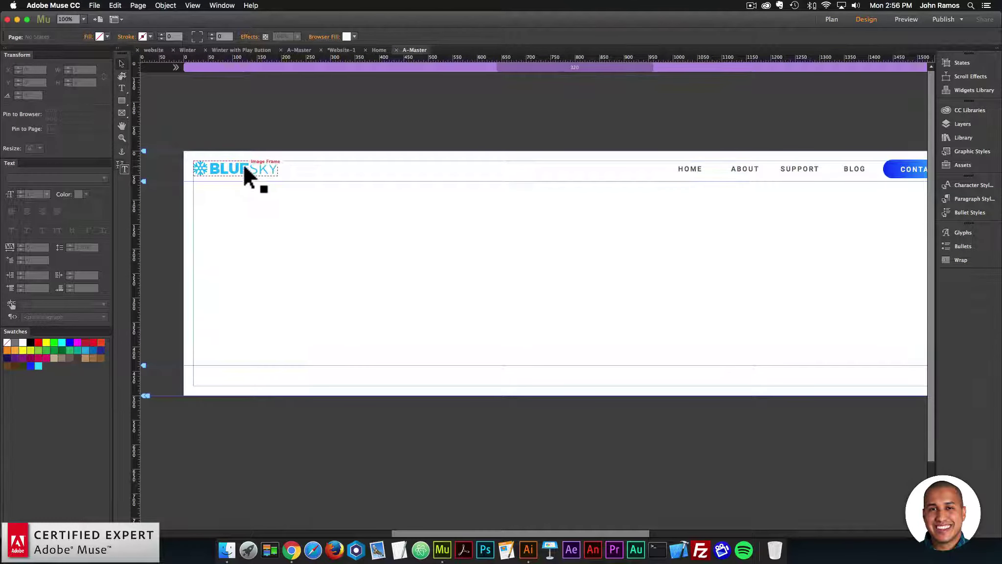
pyautogui.click(248, 165)
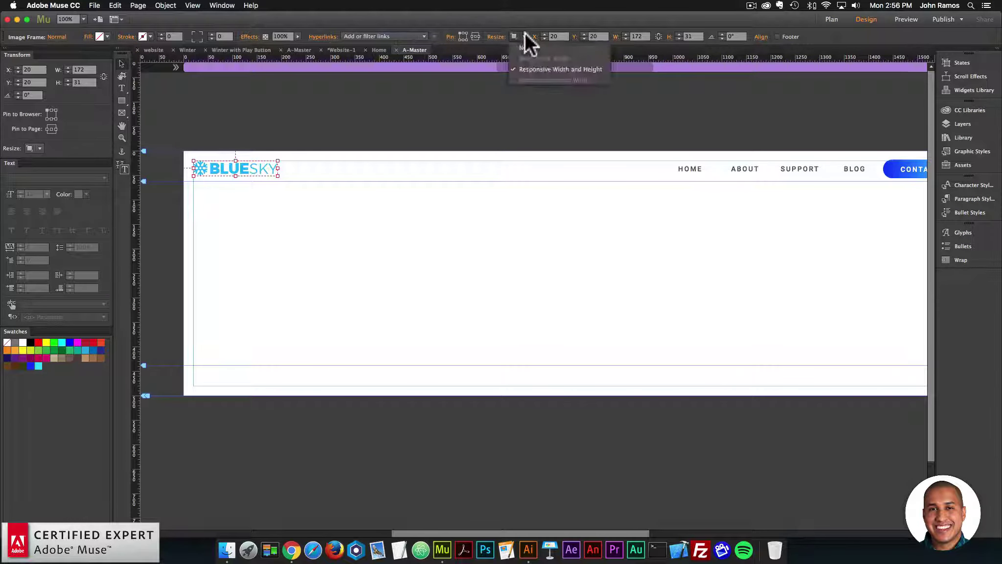
pyautogui.click(522, 36)
pyautogui.click(526, 46)
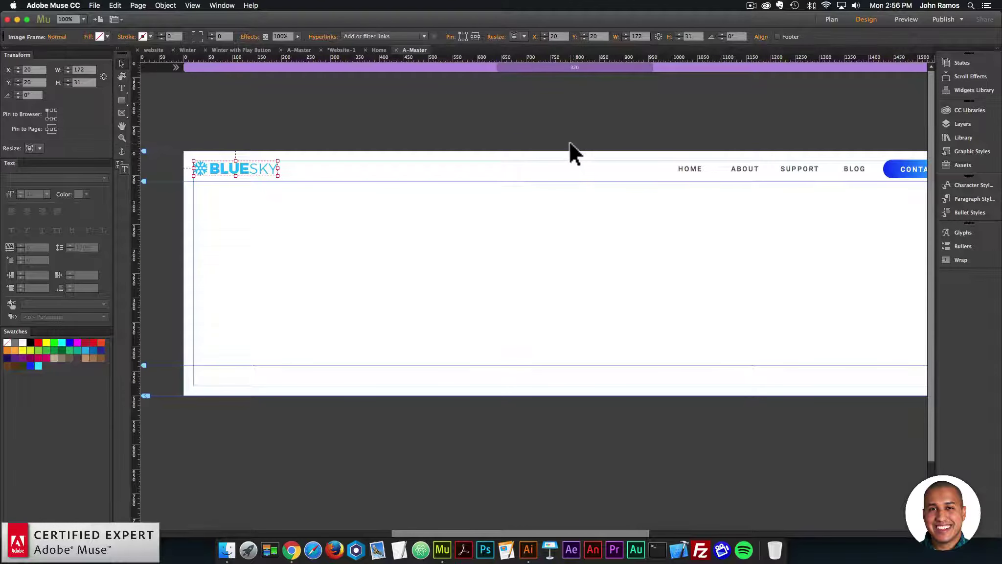
# Set the navigation menu's resize option to None
pyautogui.hscroll(5, 570, 143)
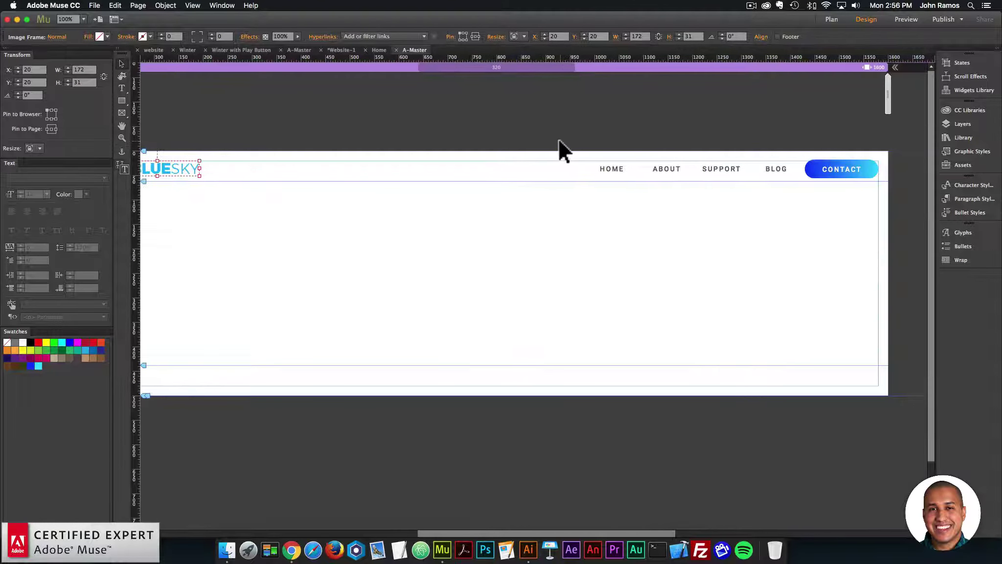
pyautogui.hscroll(3, 547, 142)
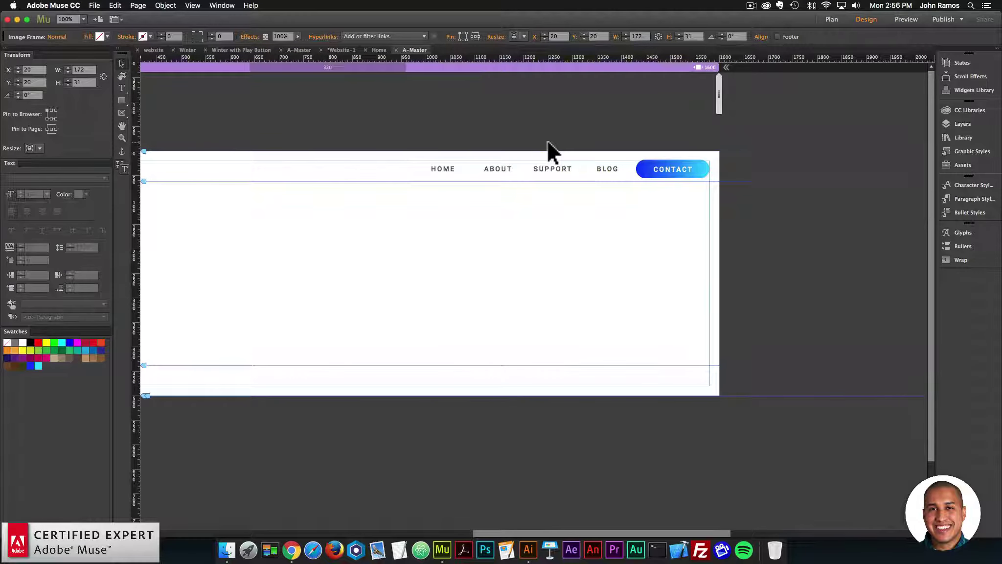
pyautogui.hscroll(1, 548, 141)
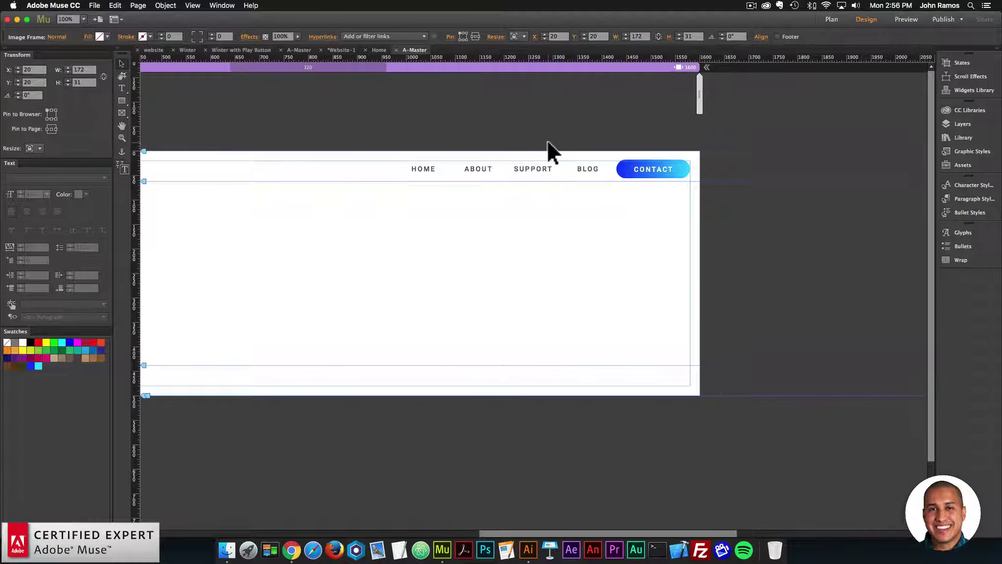
pyautogui.click(534, 169)
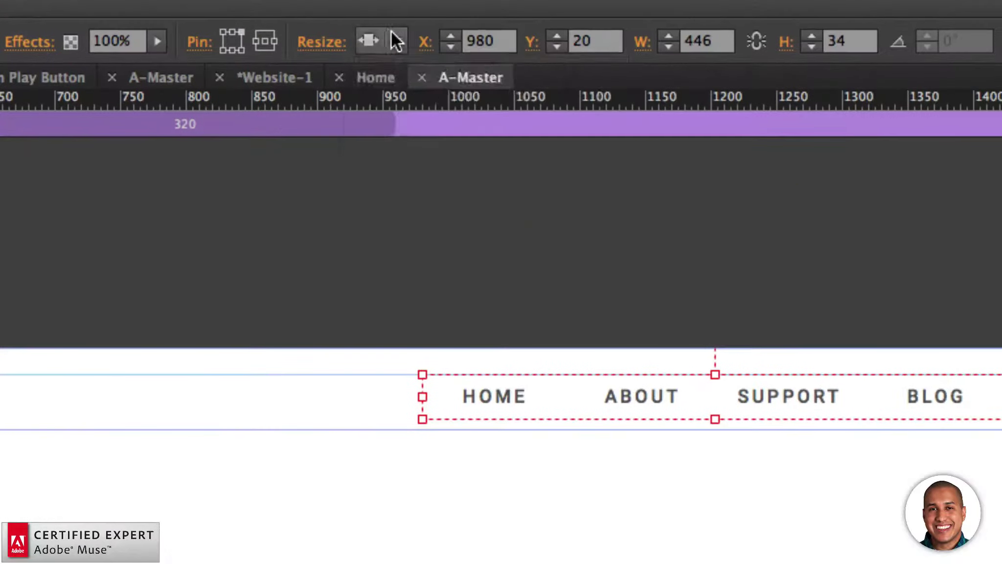
pyautogui.click(386, 37)
pyautogui.click(391, 49)
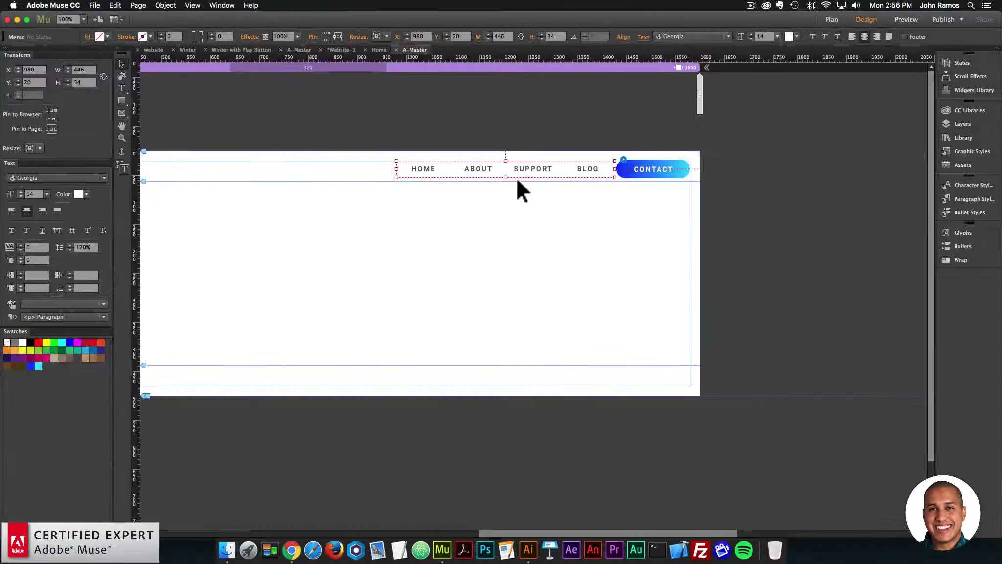
pyautogui.rightClick(716, 363)
pyautogui.moveTo(555, 260)
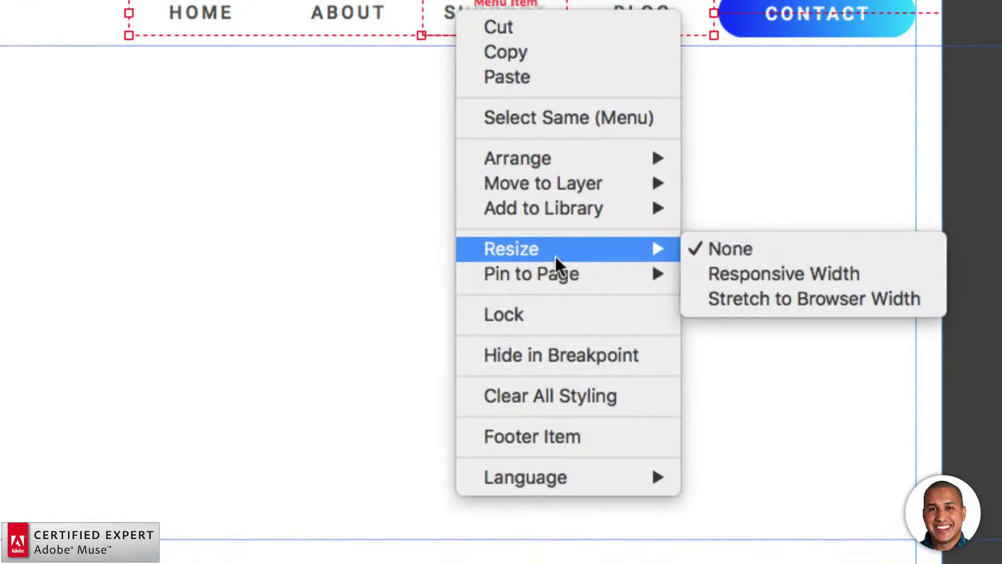
pyautogui.click(621, 258)
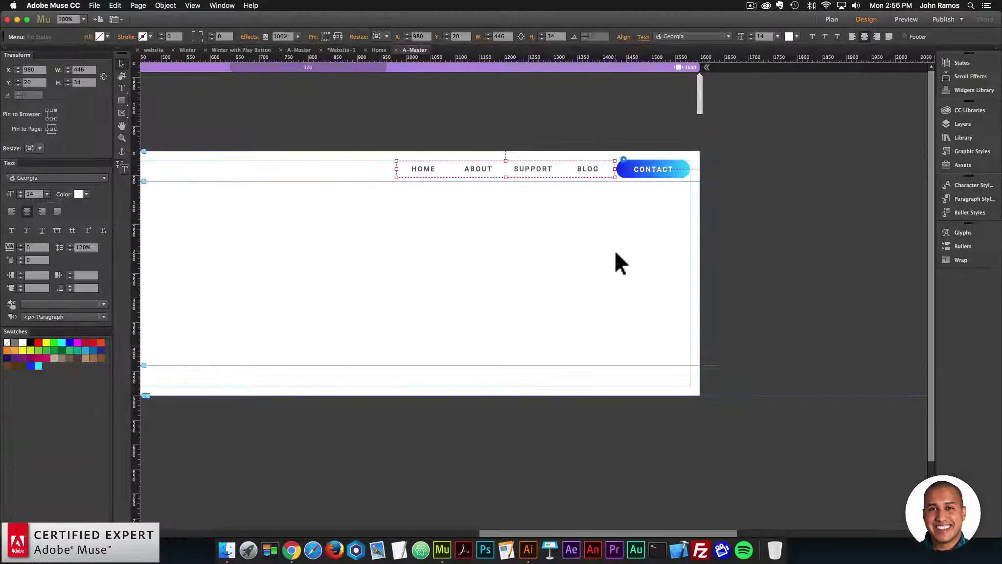
# Set the resize option of the gradient button and its CONTACT text to None
pyautogui.click(825, 11)
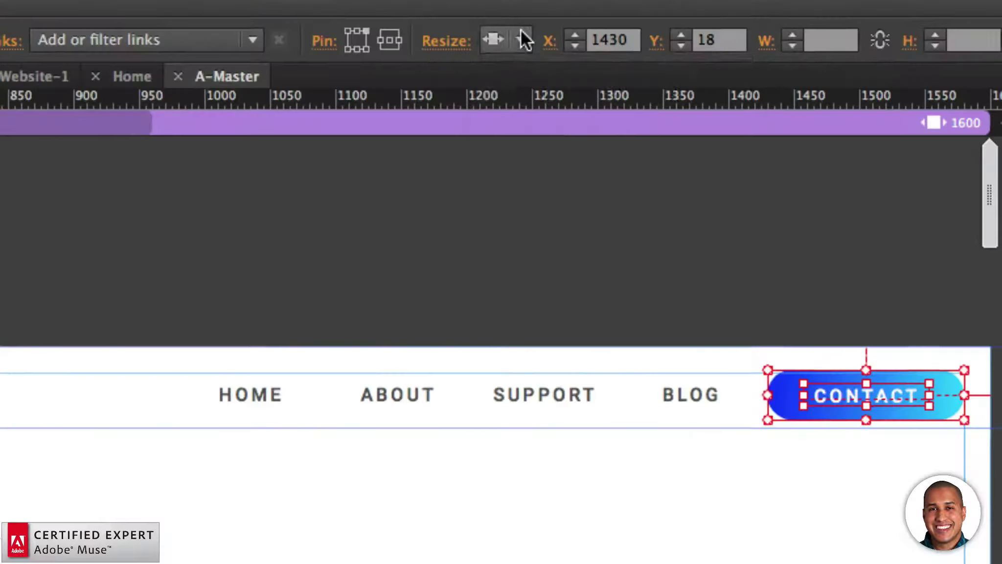
pyautogui.click(520, 37)
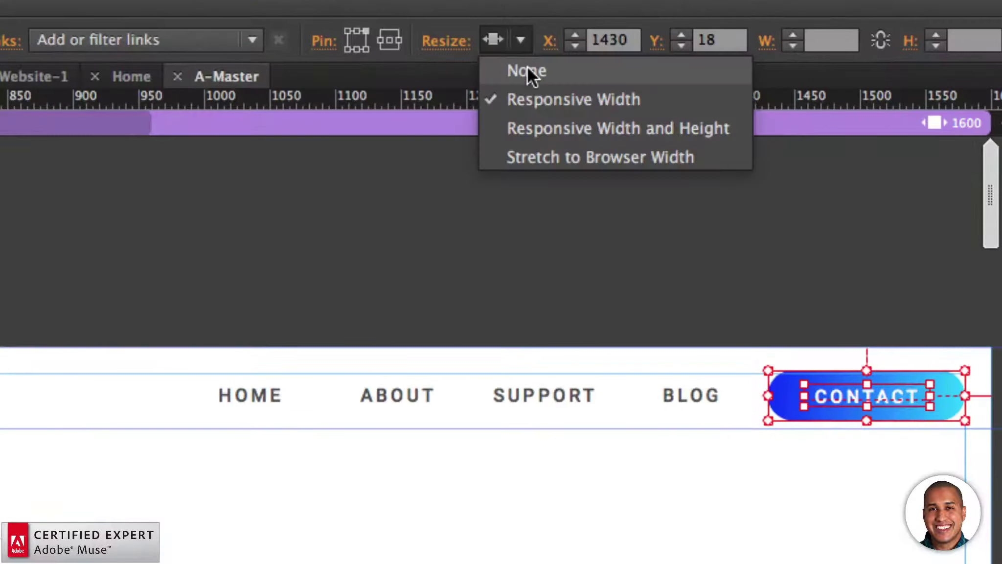
pyautogui.click(527, 49)
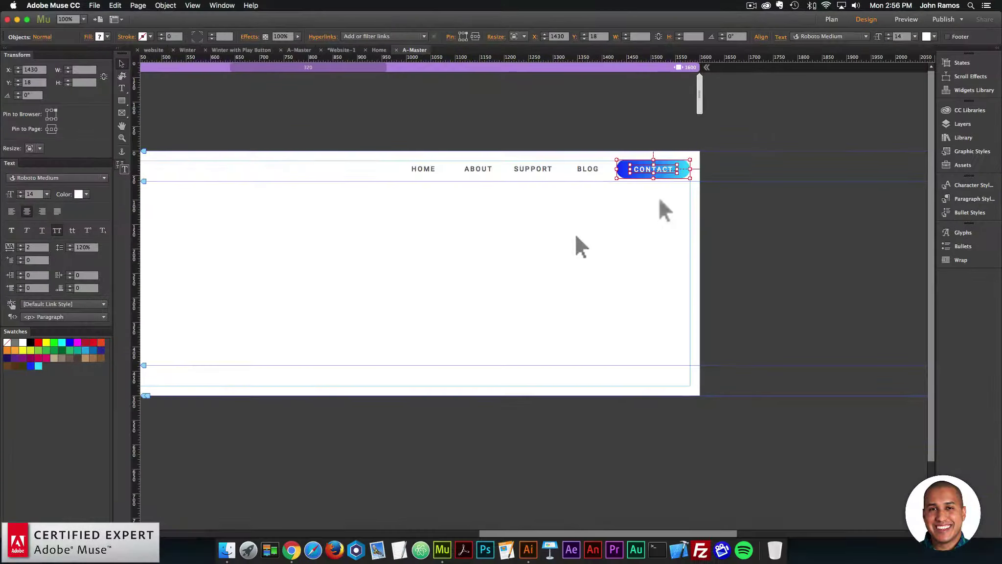
pyautogui.rightClick(855, 387)
pyautogui.moveTo(717, 241)
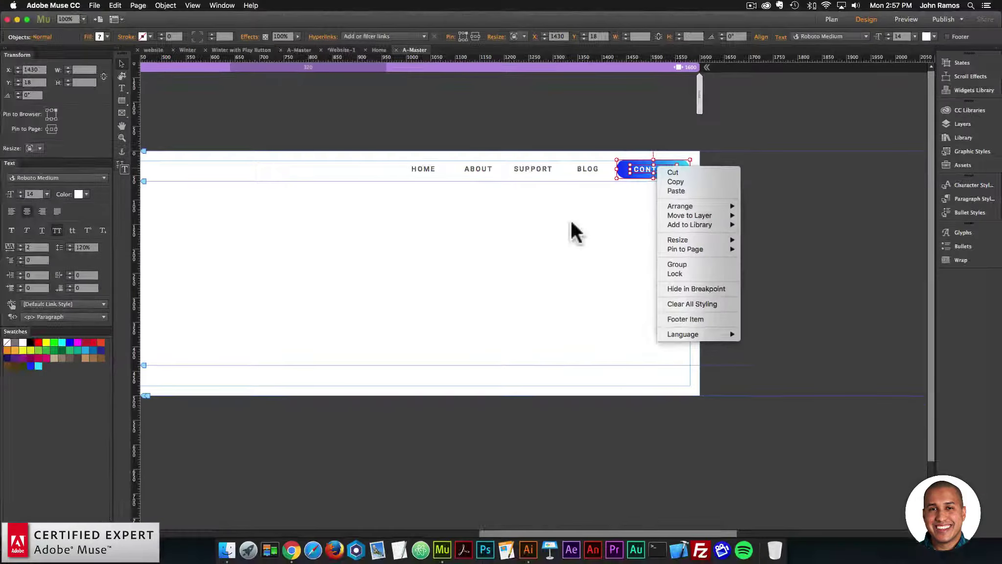
pyautogui.press('Escape')
# Open the Home page from the site plan and preview it in the browser
pyautogui.click(832, 19)
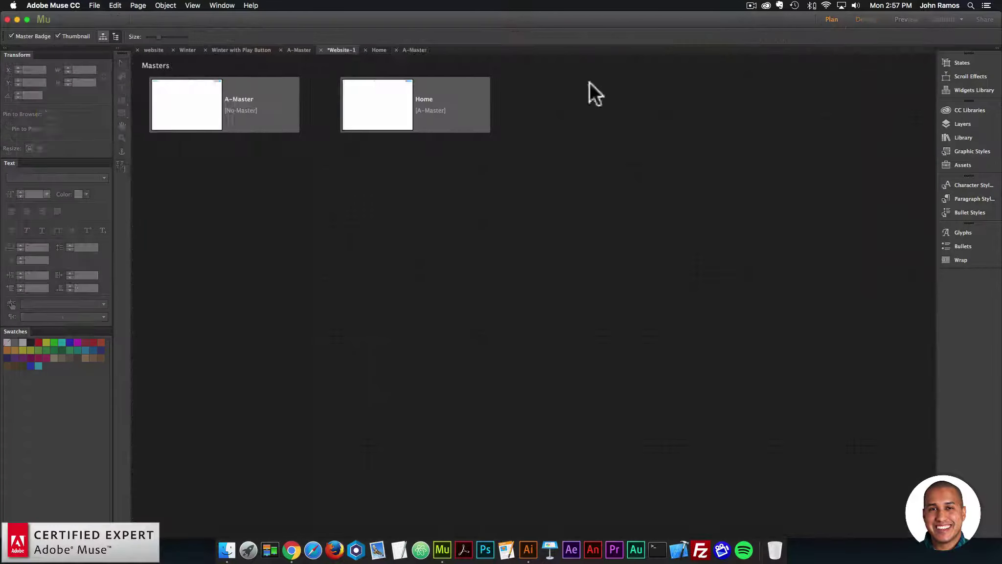
pyautogui.doubleClick(275, 102)
pyautogui.click(95, 6)
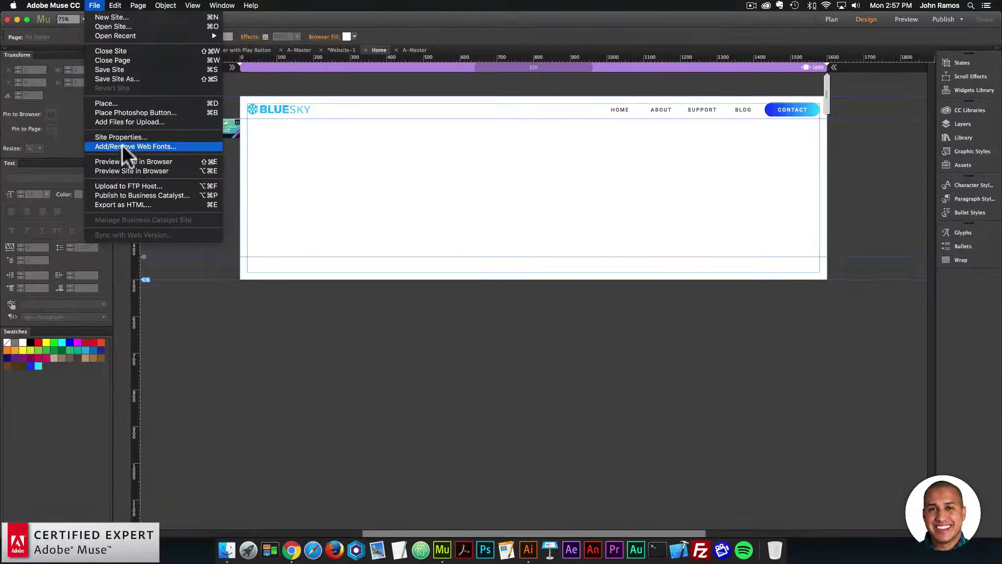
pyautogui.click(127, 166)
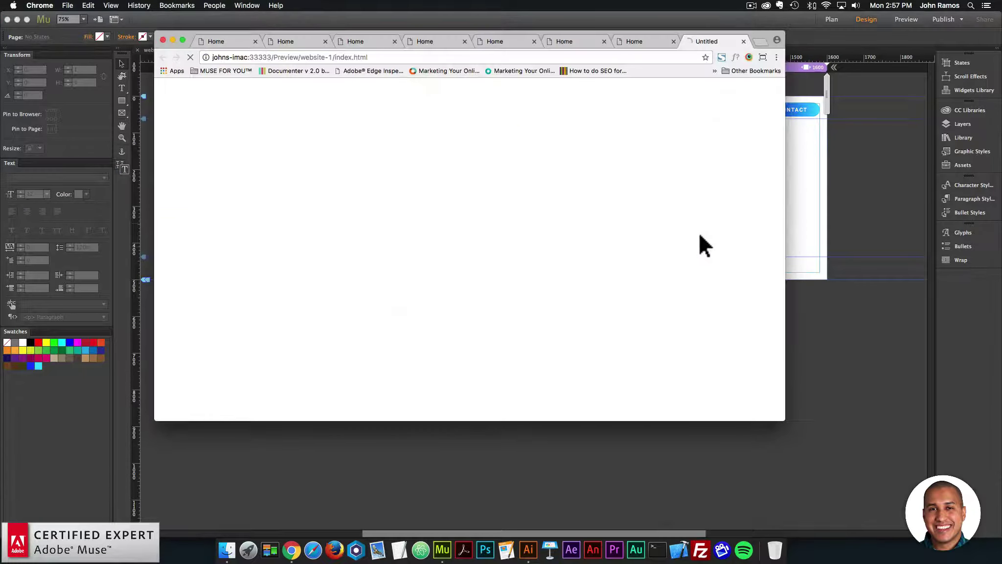
# Enlarge the browser window to check how the logo, menu and contact button respond, and return to Muse
pyautogui.moveTo(739, 211); pyautogui.dragTo(792, 217)
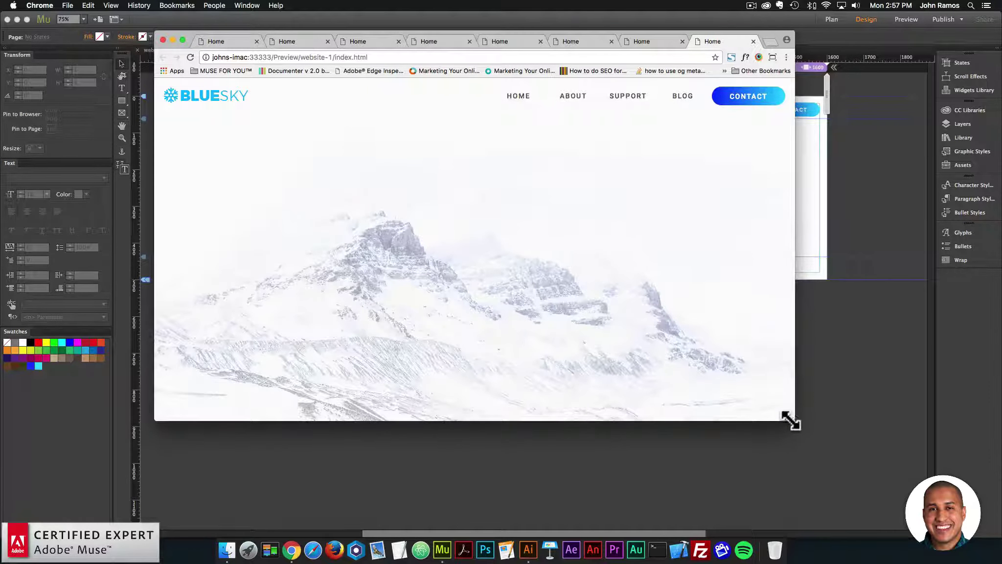
pyautogui.moveTo(789, 417); pyautogui.dragTo(873, 478)
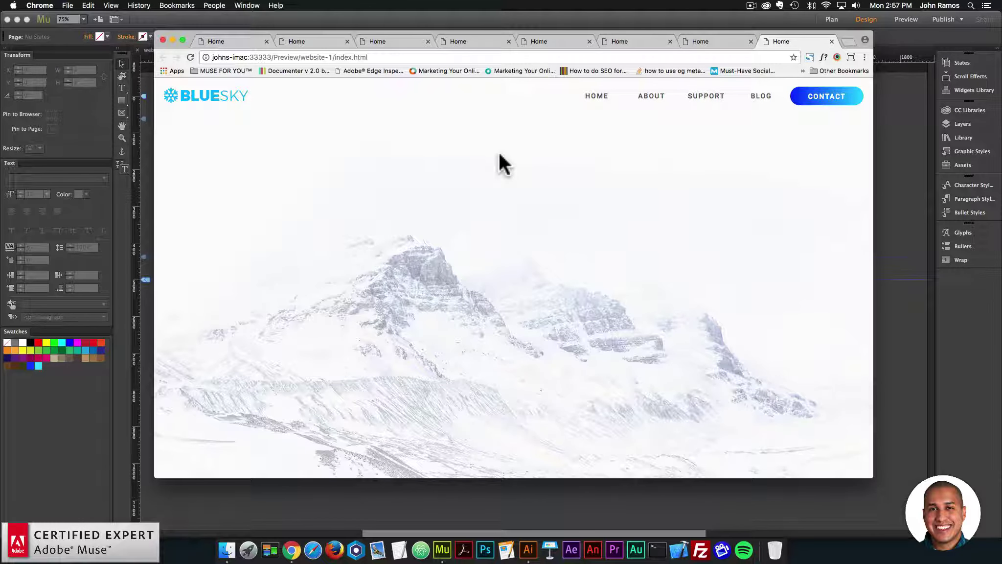
pyautogui.click(907, 155)
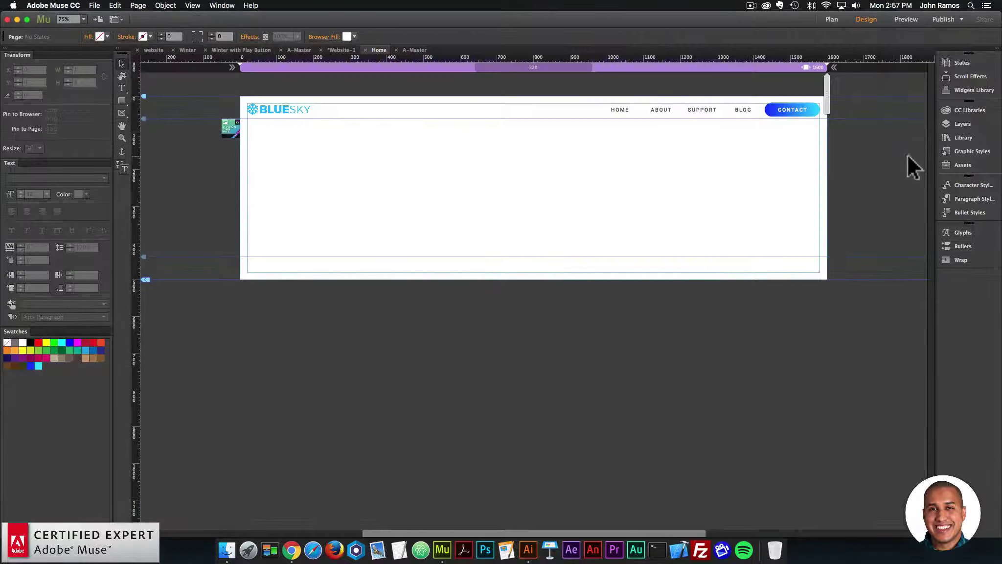
# Search the library for "gradient text" and place the Gradient Text Widget on the Home page
pyautogui.click(972, 135)
pyautogui.moveTo(769, 172); pyautogui.dragTo(739, 169)
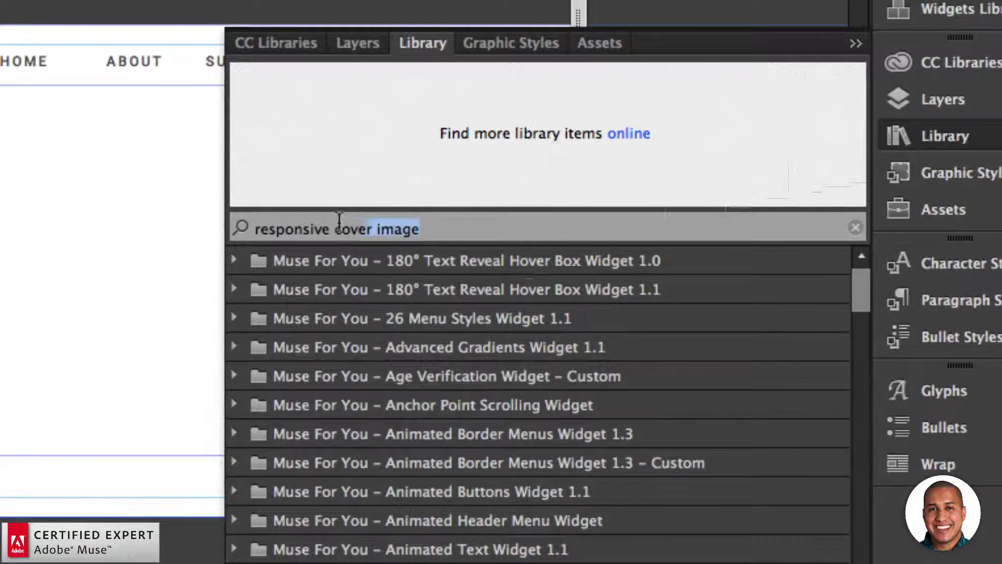
pyautogui.moveTo(339, 218); pyautogui.dragTo(250, 211)
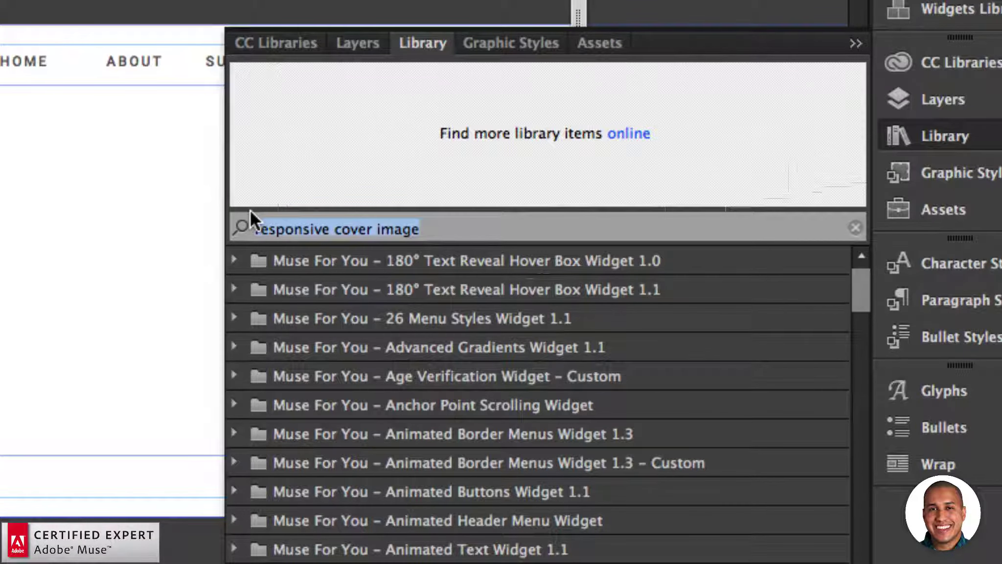
pyautogui.write('gradient text')
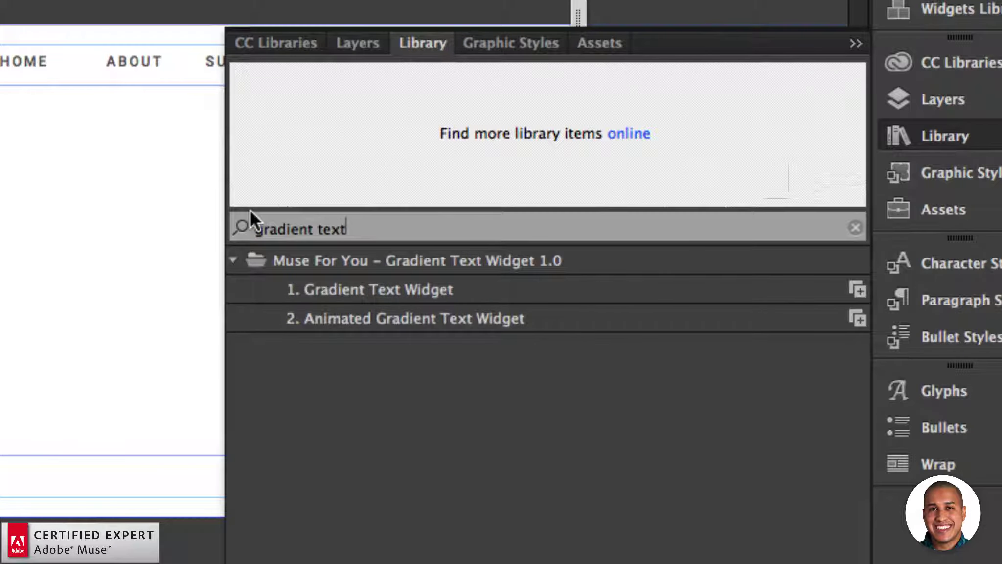
pyautogui.click(395, 292)
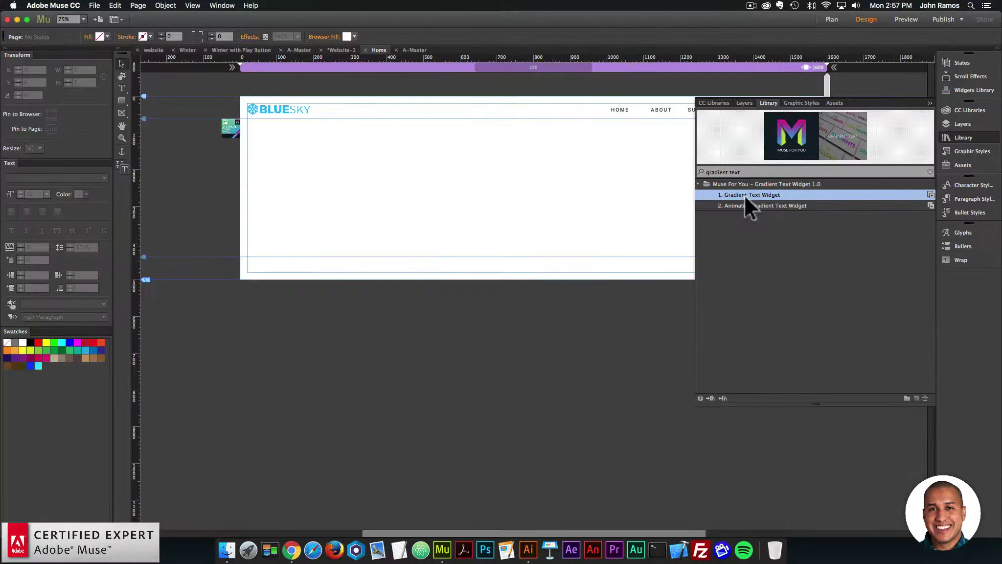
pyautogui.moveTo(356, 290); pyautogui.dragTo(0, 0)
pyautogui.moveTo(324, 40); pyautogui.dragTo(273, 150)
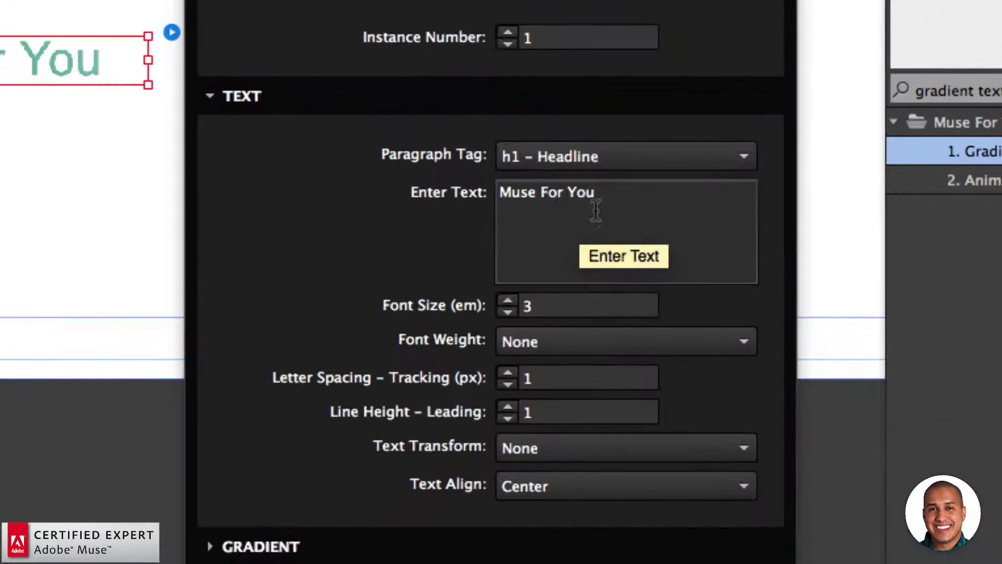
# Change the gradient text widget's text to "Winter" and set its font size to 18.75 em
pyautogui.moveTo(587, 211); pyautogui.dragTo(535, 203)
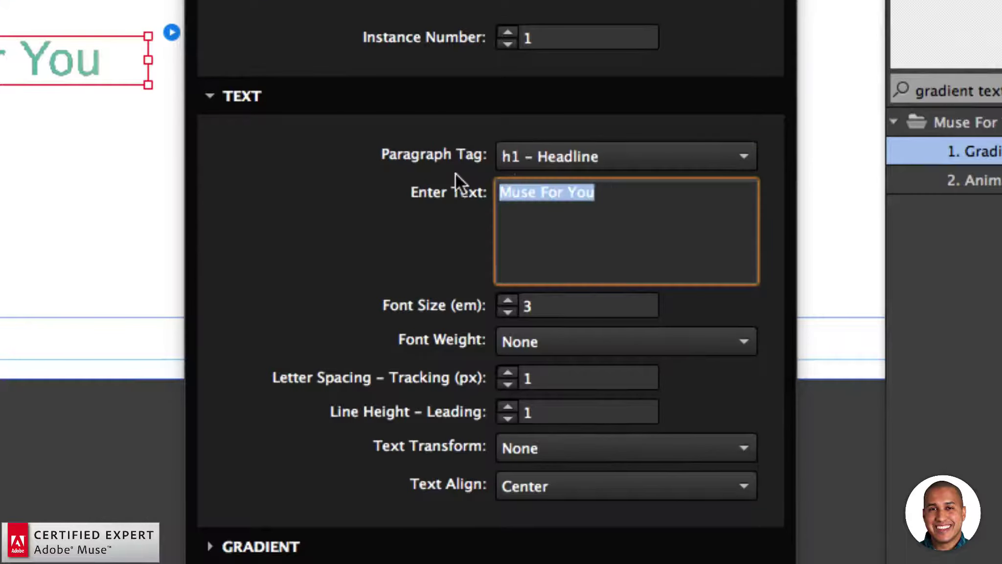
pyautogui.write('Winter')
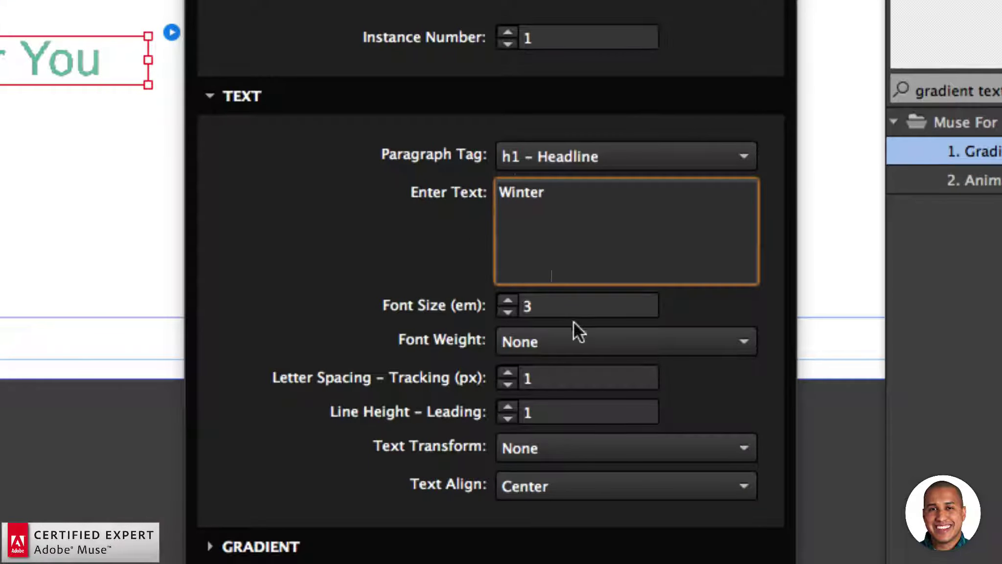
pyautogui.click(552, 306)
pyautogui.write('18.')
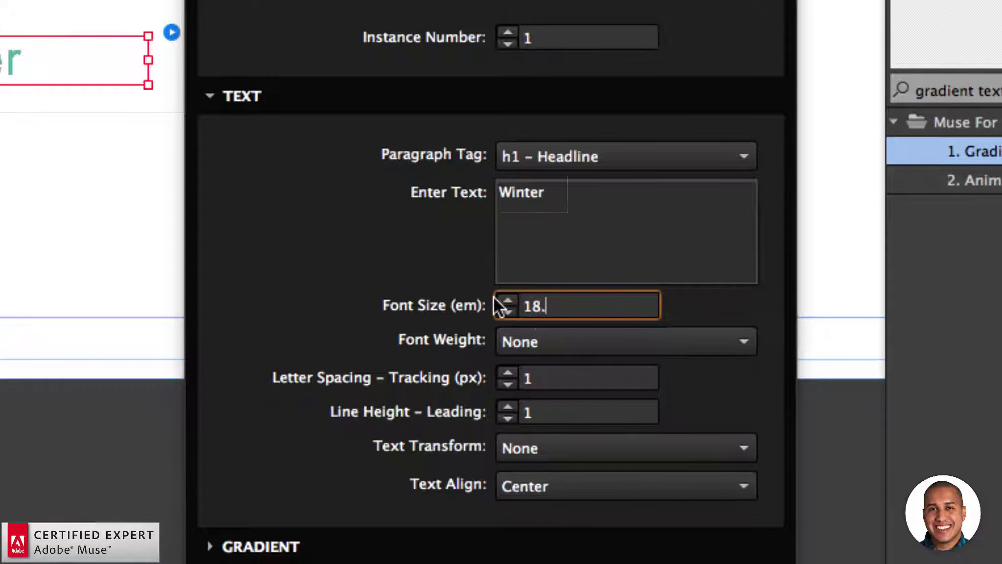
pyautogui.write('75')
pyautogui.press('Return')
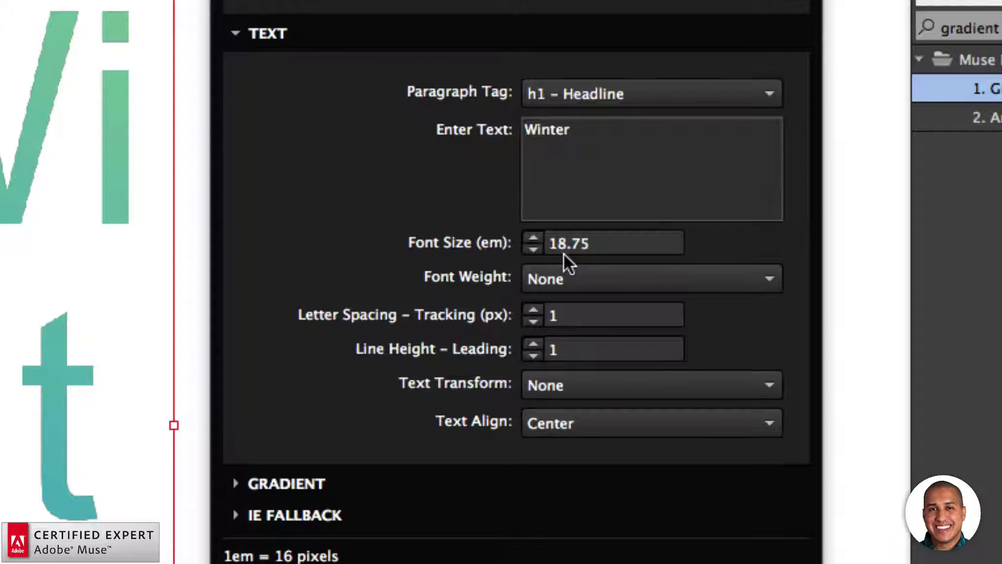
# Set the gradient text's letter spacing to 15 px
pyautogui.click(557, 275)
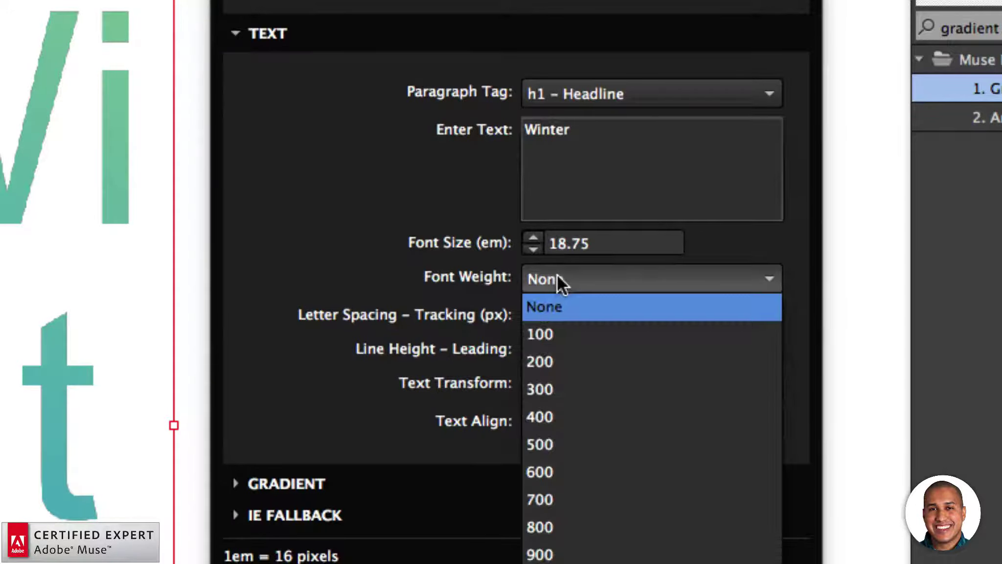
pyautogui.click(560, 272)
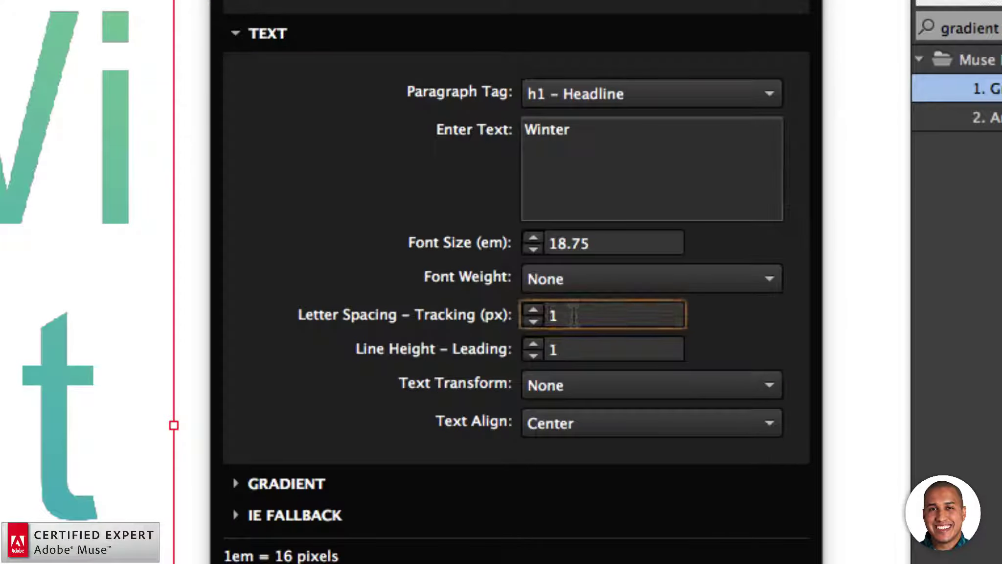
pyautogui.write('15')
pyautogui.press('Return')
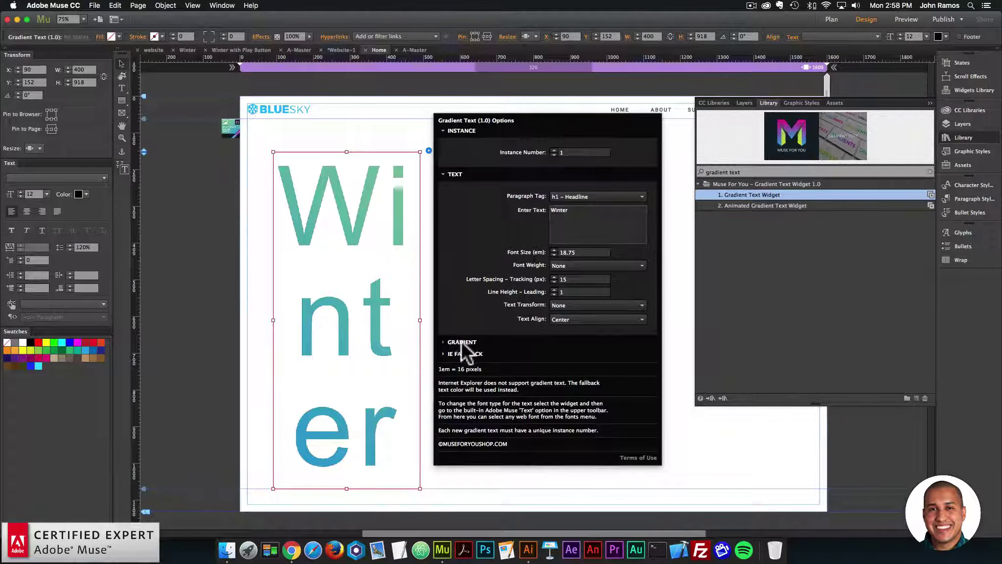
# Set gradient Color 1 to the blue swatch R=17 G=52 B=251 and Color 2 to the light blue swatch 37DEFD
pyautogui.click(289, 484)
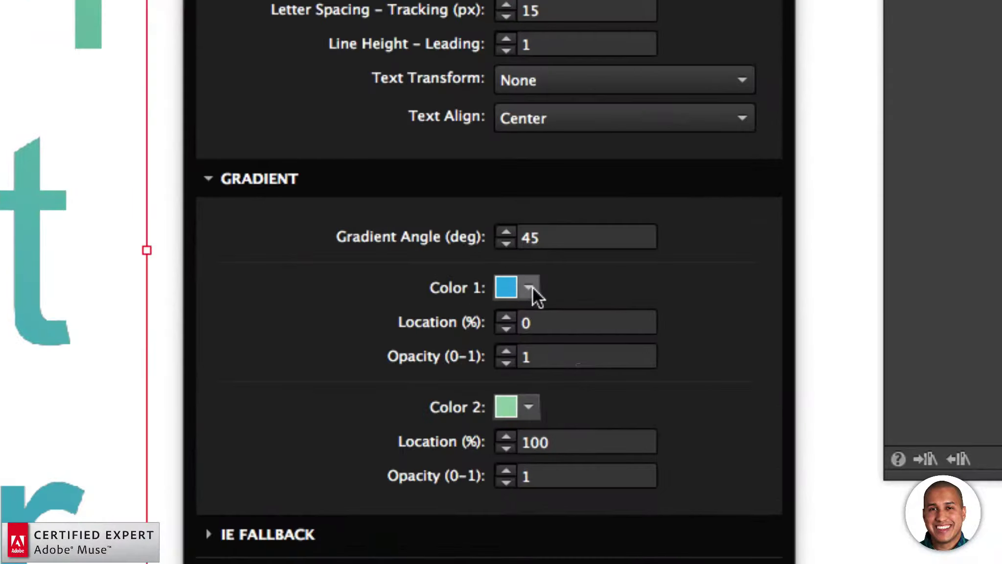
pyautogui.click(533, 288)
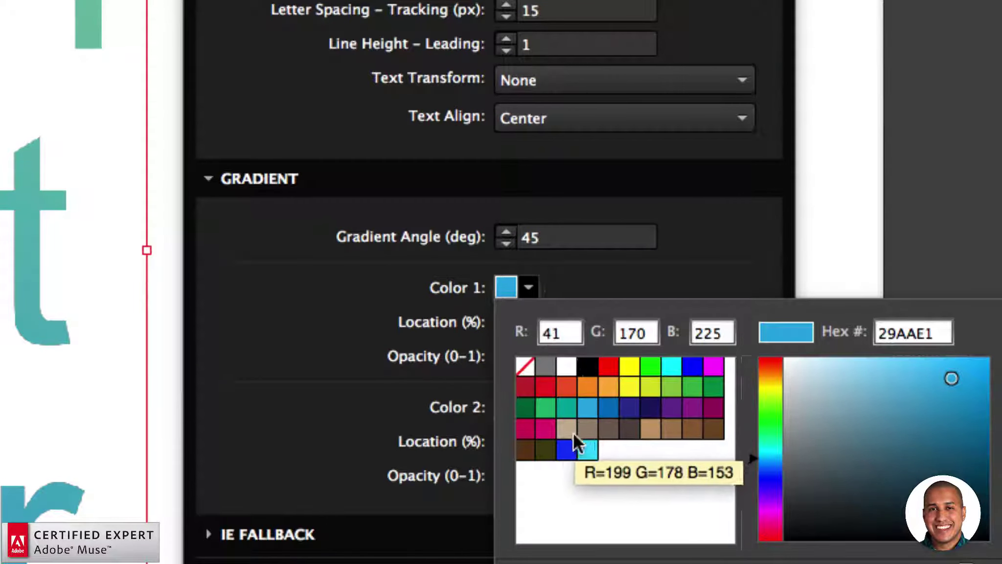
pyautogui.click(566, 449)
pyautogui.click(449, 416)
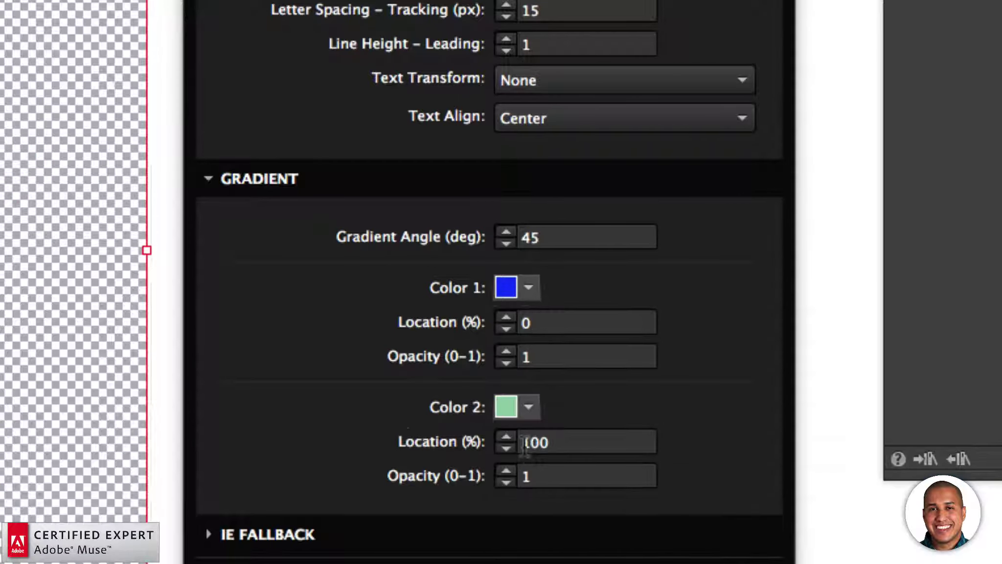
pyautogui.click(530, 409)
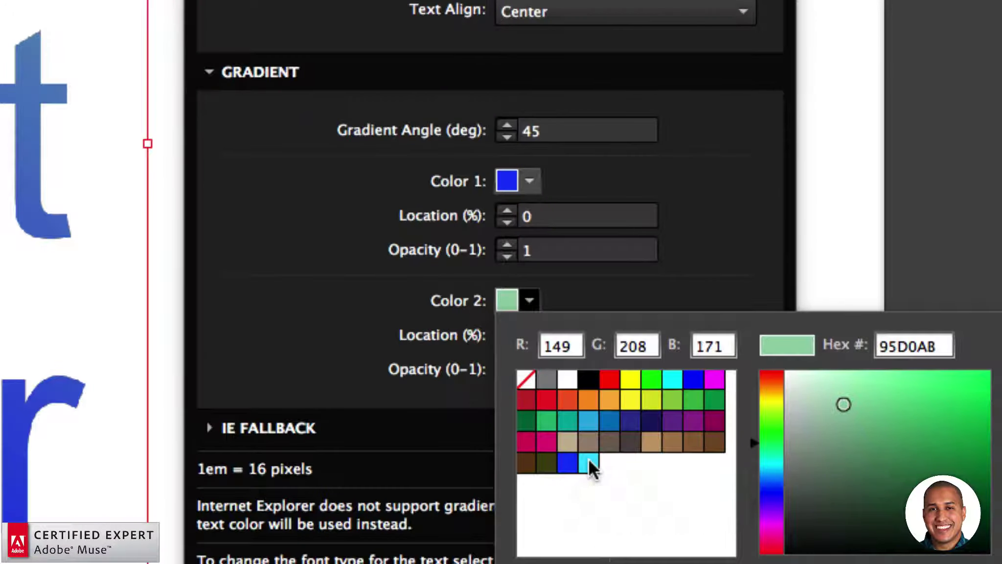
pyautogui.click(589, 463)
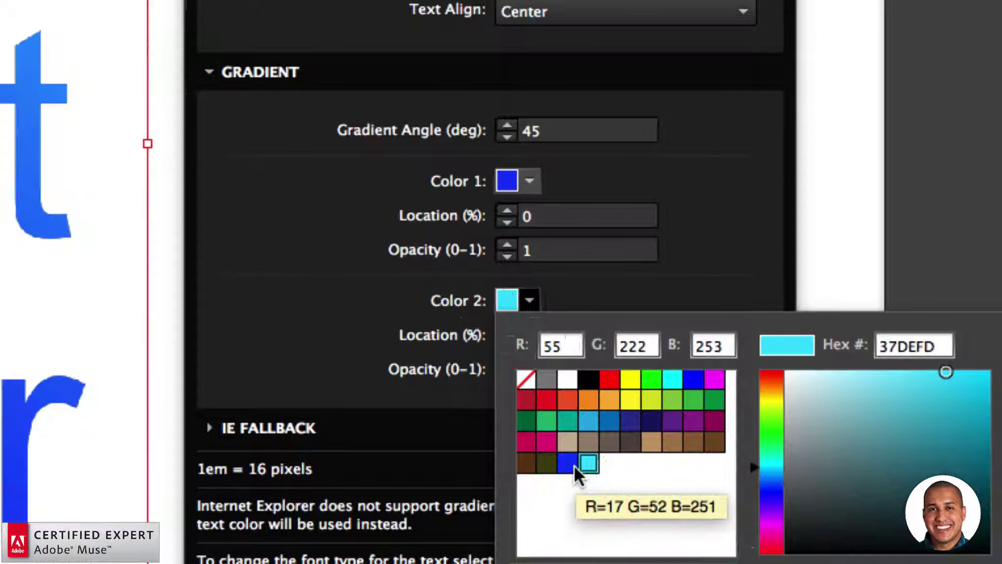
pyautogui.click(402, 238)
# Set the gradient angle to 0 degrees and close the Gradient Text options
pyautogui.click(526, 130)
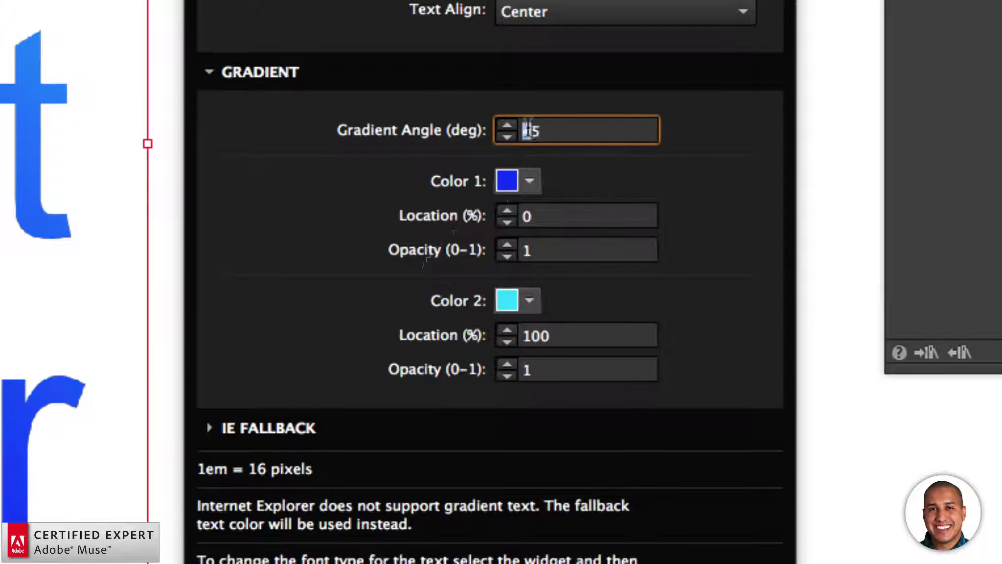
pyautogui.moveTo(543, 130); pyautogui.dragTo(502, 126)
pyautogui.write('0')
pyautogui.press('Return')
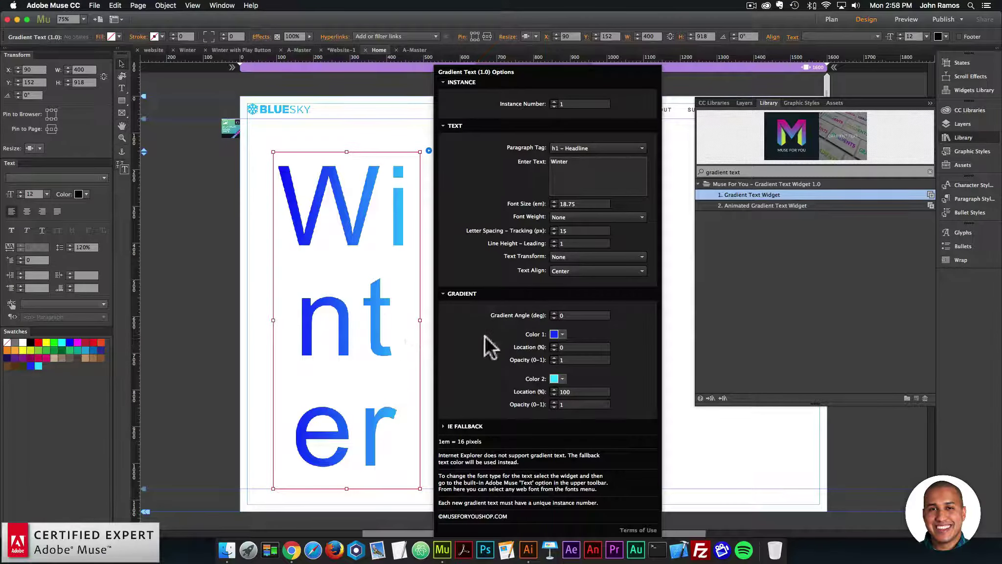
pyautogui.click(385, 298)
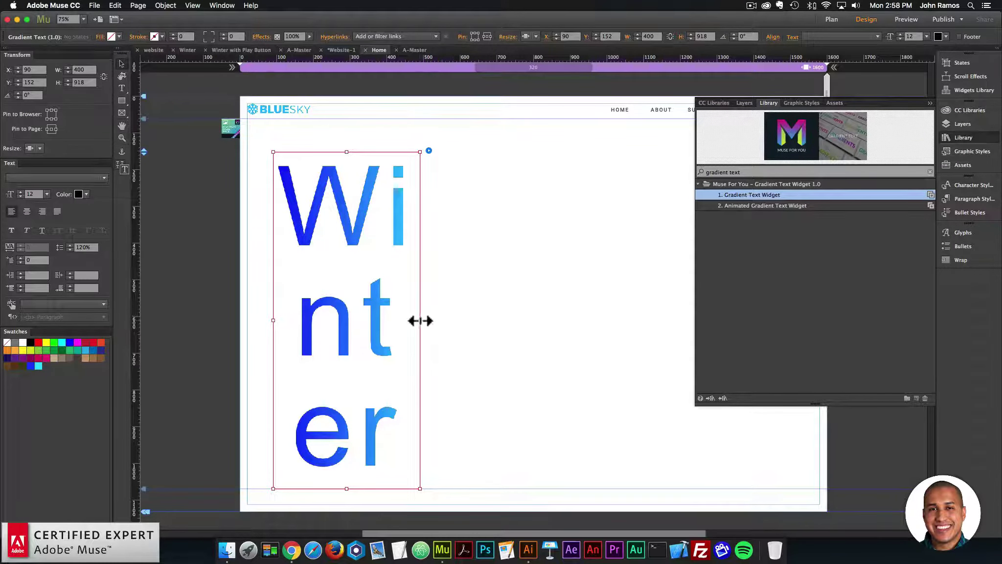
# Widen the Winter text widget to about 1122 px, move it toward the page's centre, and shorten it to about 318 px high
pyautogui.moveTo(420, 320); pyautogui.dragTo(685, 308)
pyautogui.click(969, 137)
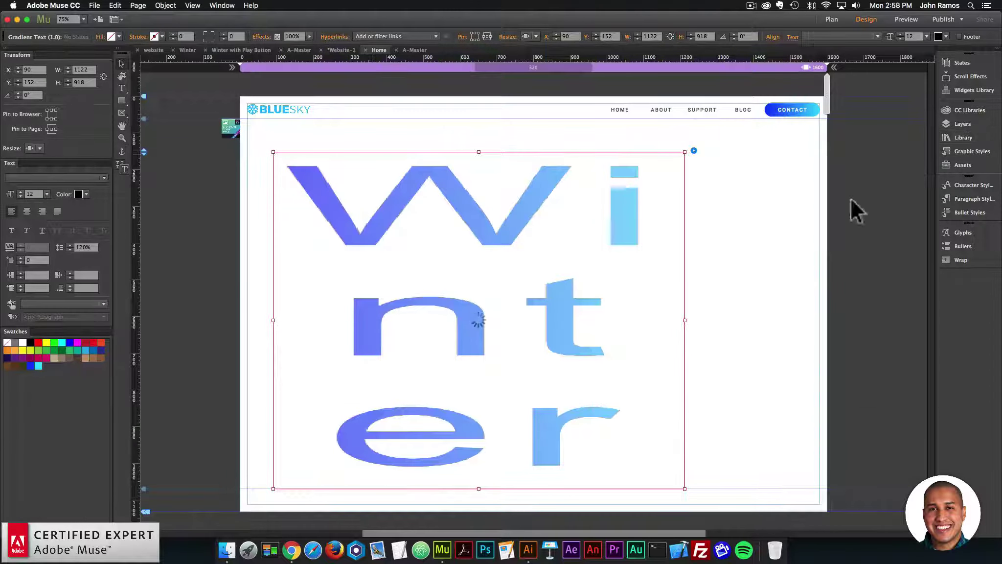
pyautogui.moveTo(581, 301); pyautogui.dragTo(678, 323)
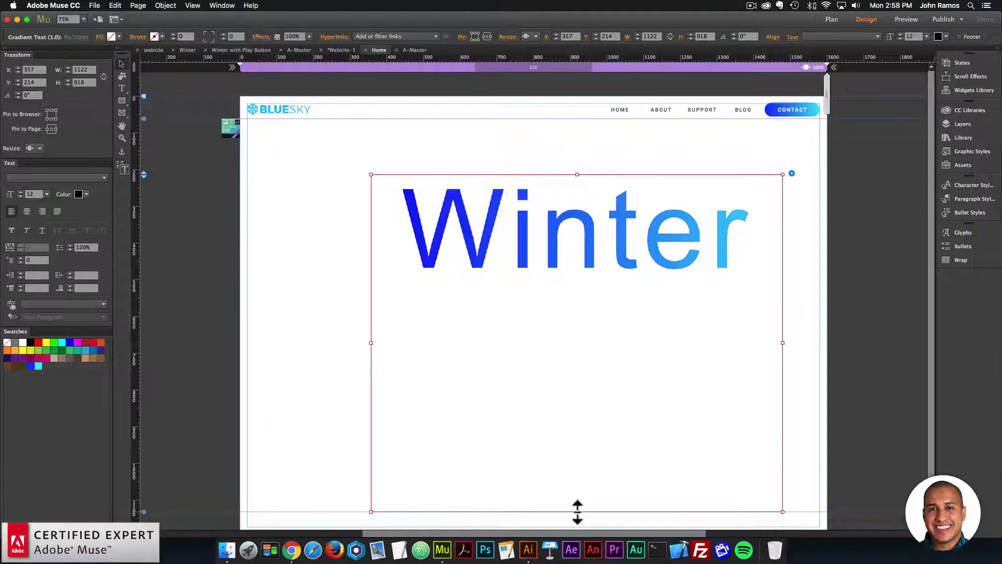
pyautogui.moveTo(577, 512); pyautogui.dragTo(563, 235)
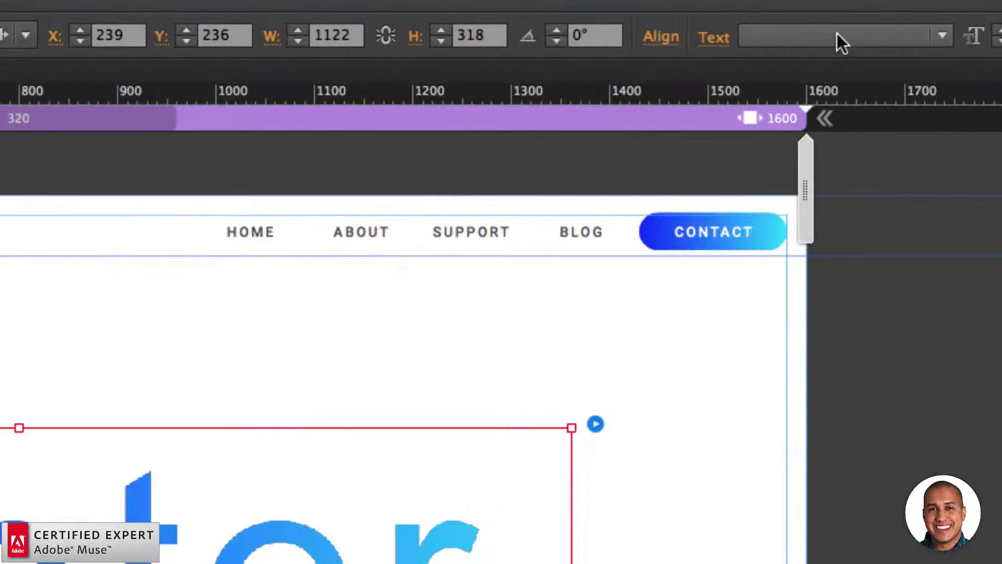
# Apply the Alex Brush web font to the Winter text widget
pyautogui.click(837, 35)
pyautogui.write('alex b')
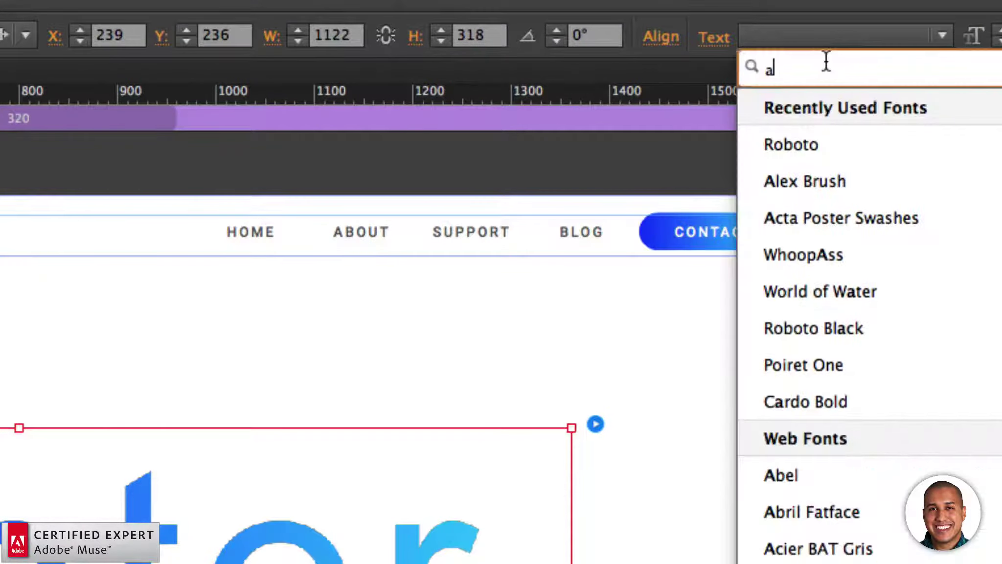
pyautogui.write('r')
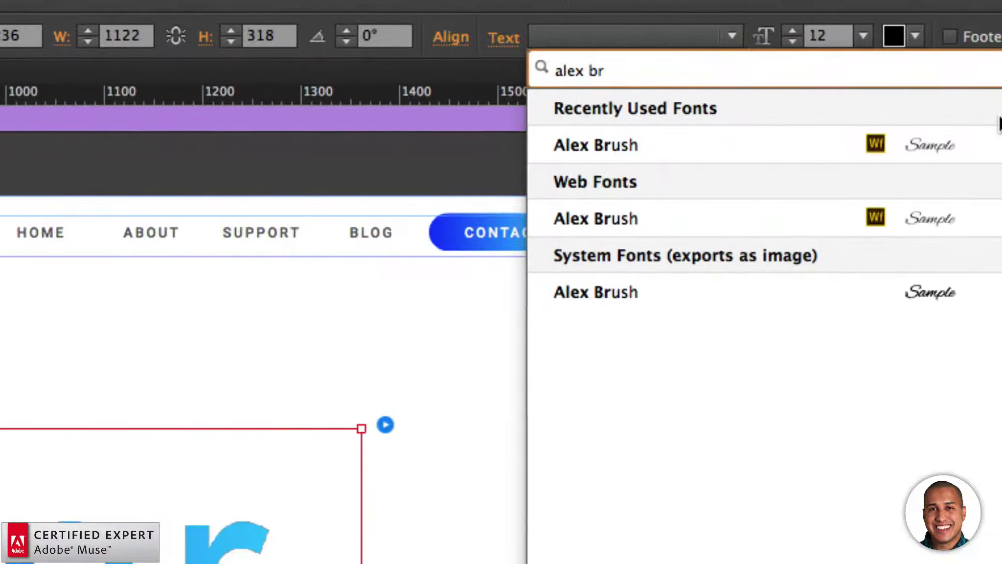
pyautogui.click(630, 146)
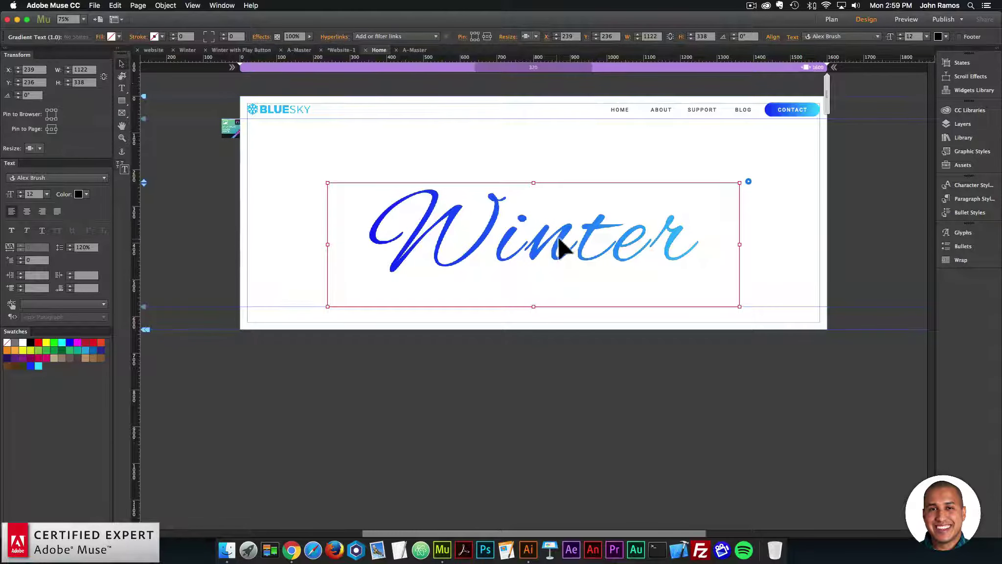
# View the available web fonts, then reposition the Winter text widget at X 250, Y 208
pyautogui.click(841, 35)
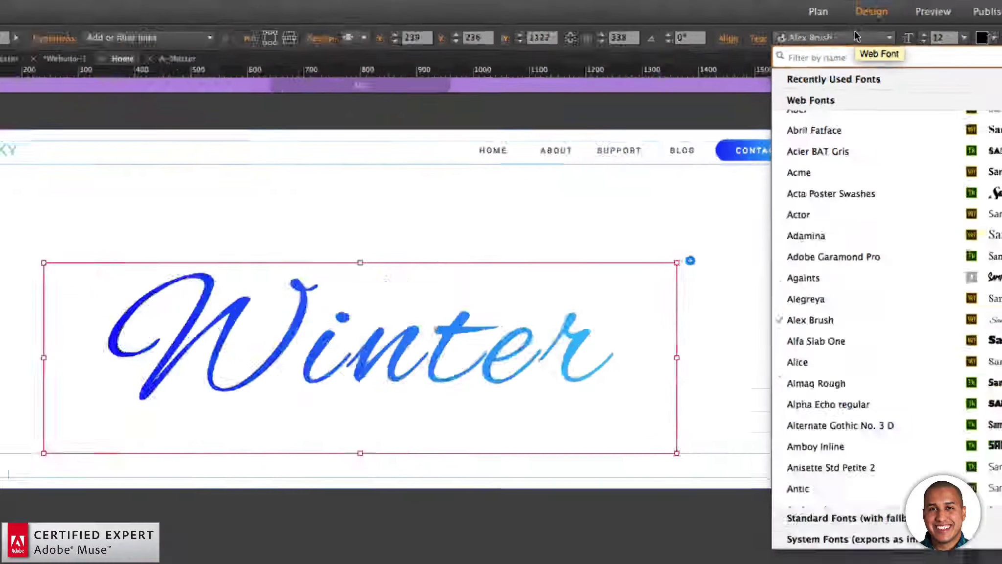
pyautogui.click(547, 337)
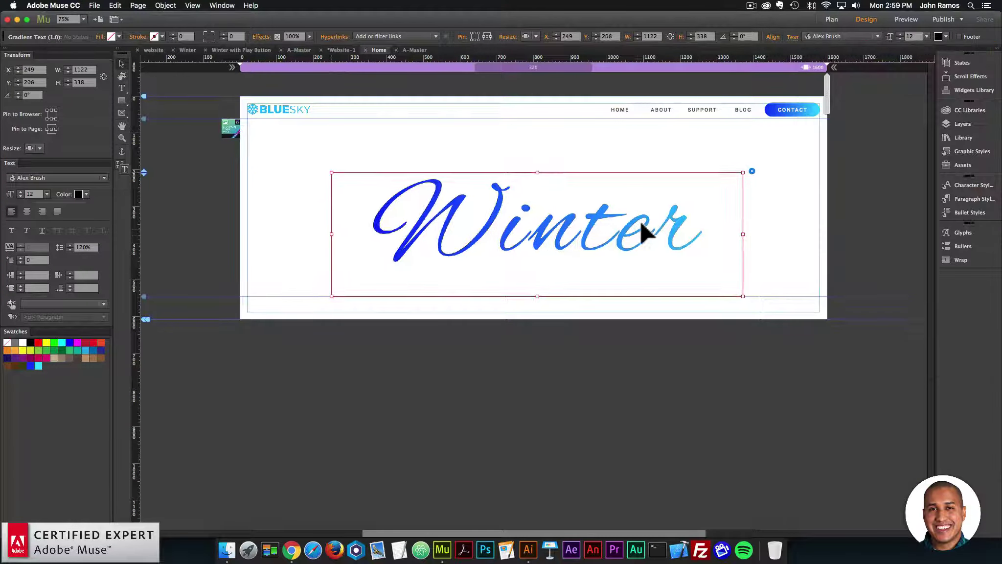
pyautogui.press('Right')
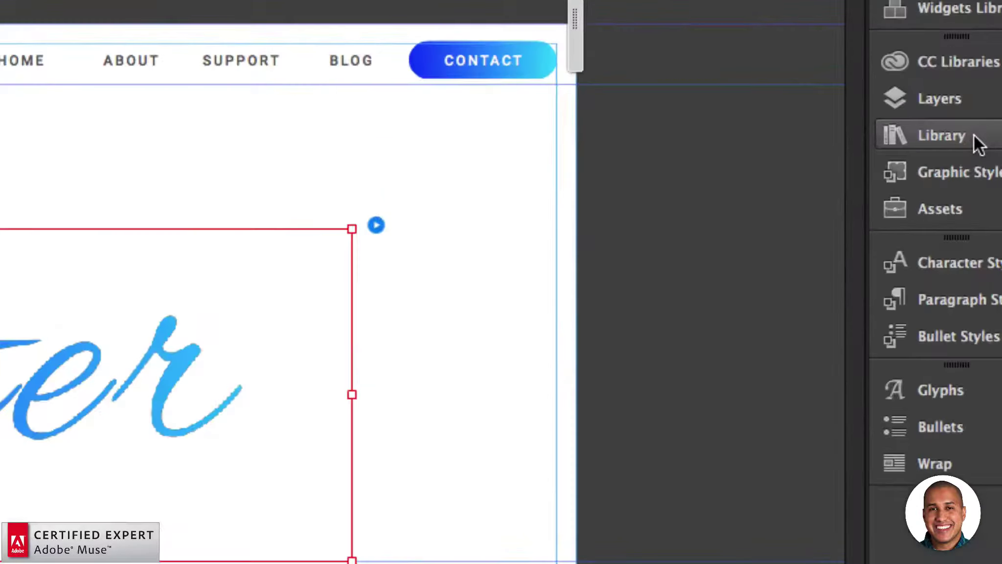
# Search the widget library for "browser centering" and select the Browser Centering Widget
pyautogui.click(964, 137)
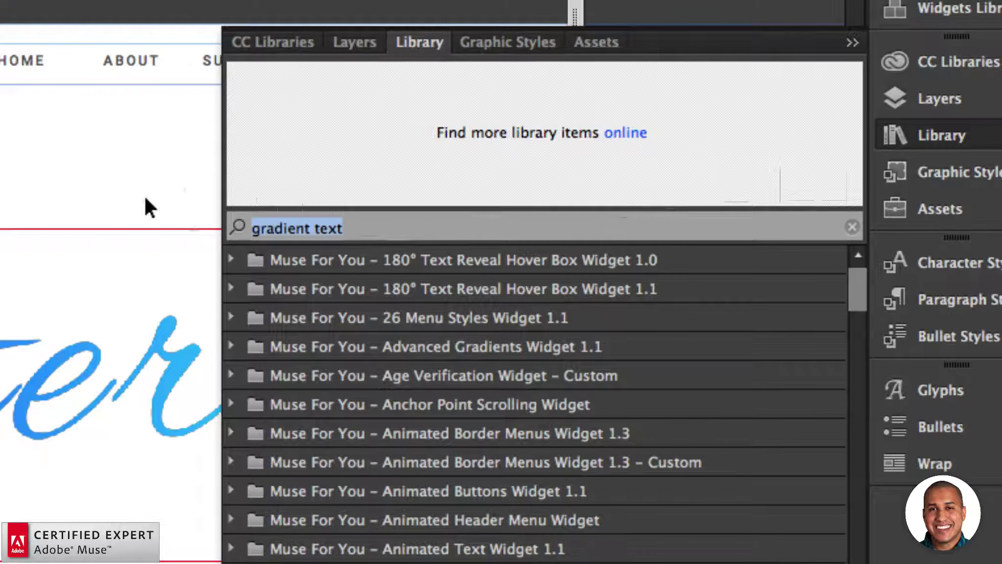
pyautogui.write('browse')
pyautogui.write('r centering')
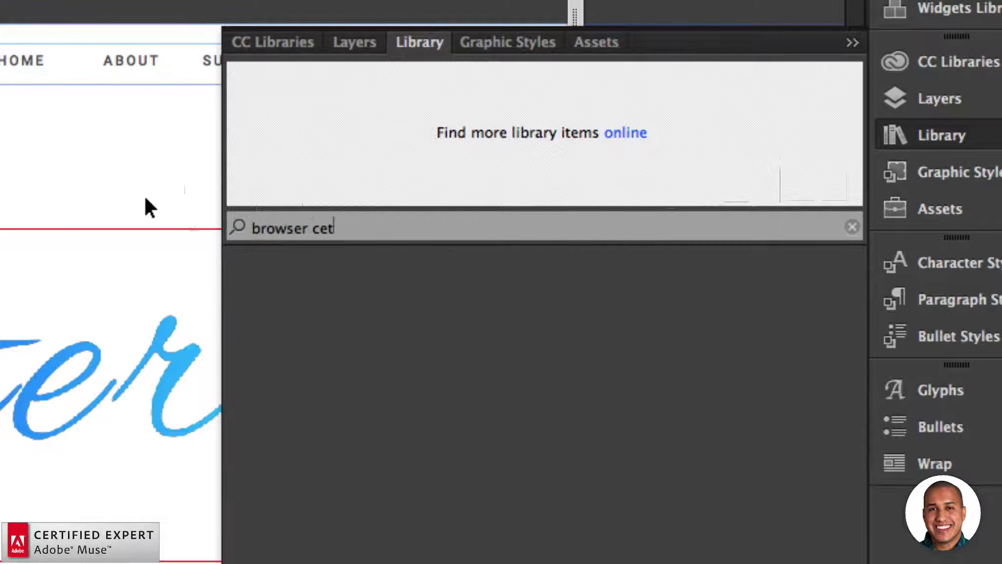
pyautogui.click(371, 289)
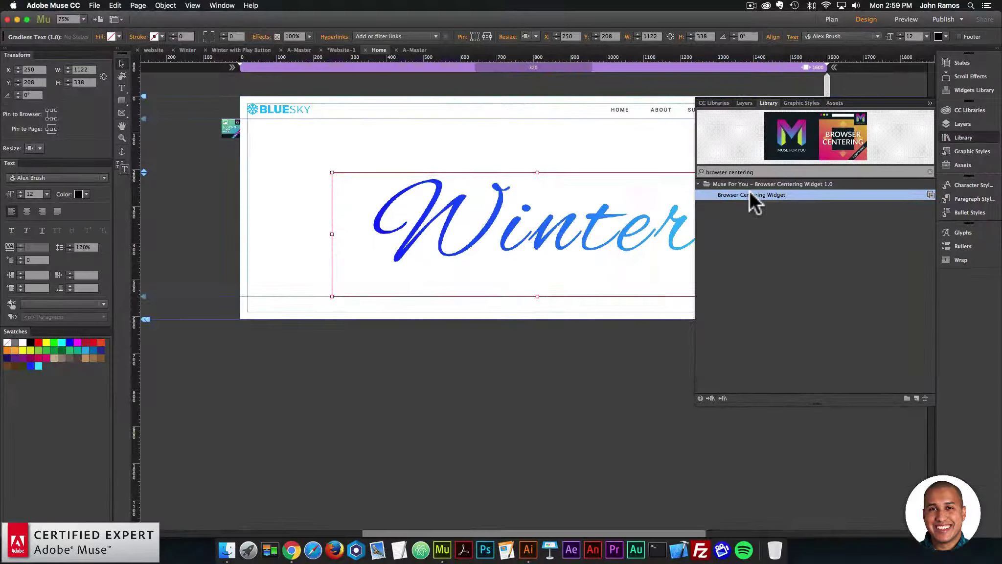
# Place the Browser Centering Widget just outside the page's left edge at X -50, Y 148, and show its options
pyautogui.moveTo(379, 297); pyautogui.dragTo(0, 171)
pyautogui.moveTo(217, 159); pyautogui.dragTo(224, 153)
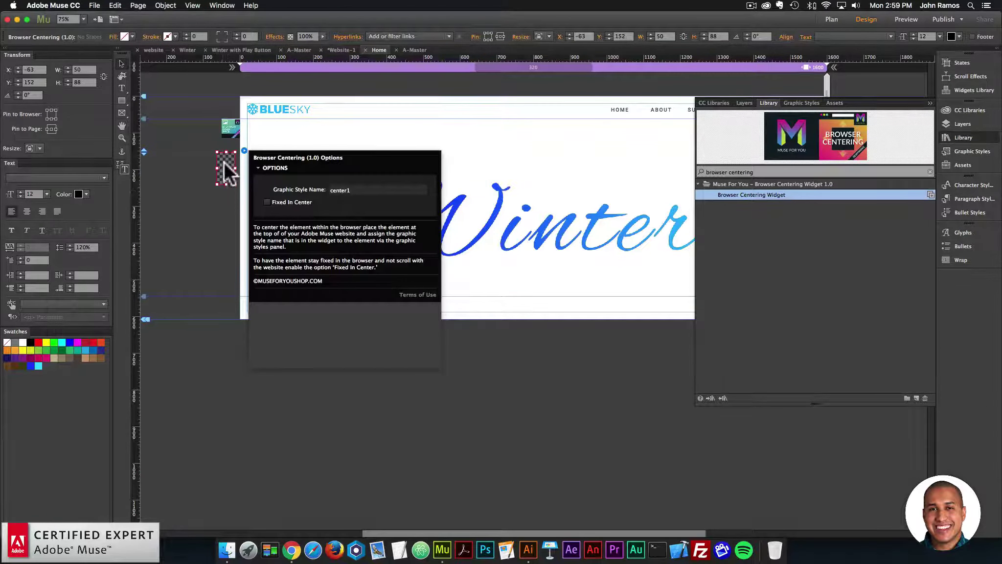
pyautogui.click(229, 168)
pyautogui.click(251, 149)
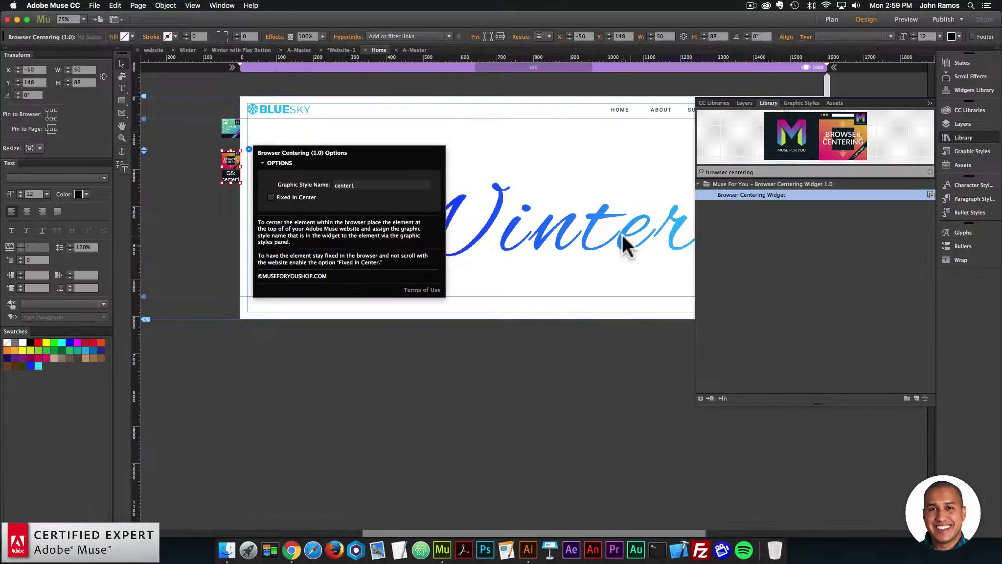
# Try to shorten the Winter text widget to about 181 px high
pyautogui.click(602, 239)
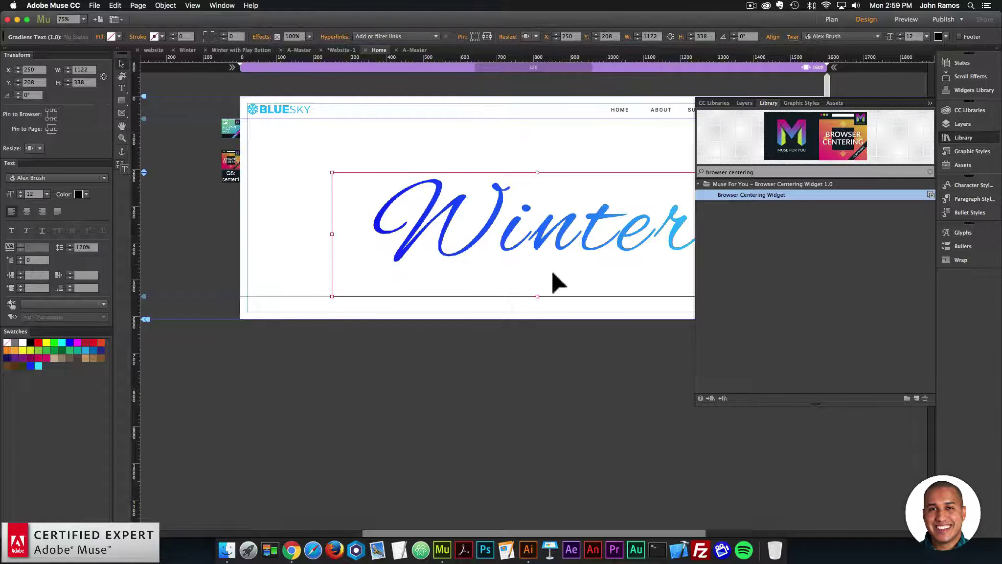
pyautogui.moveTo(538, 296); pyautogui.dragTo(534, 238)
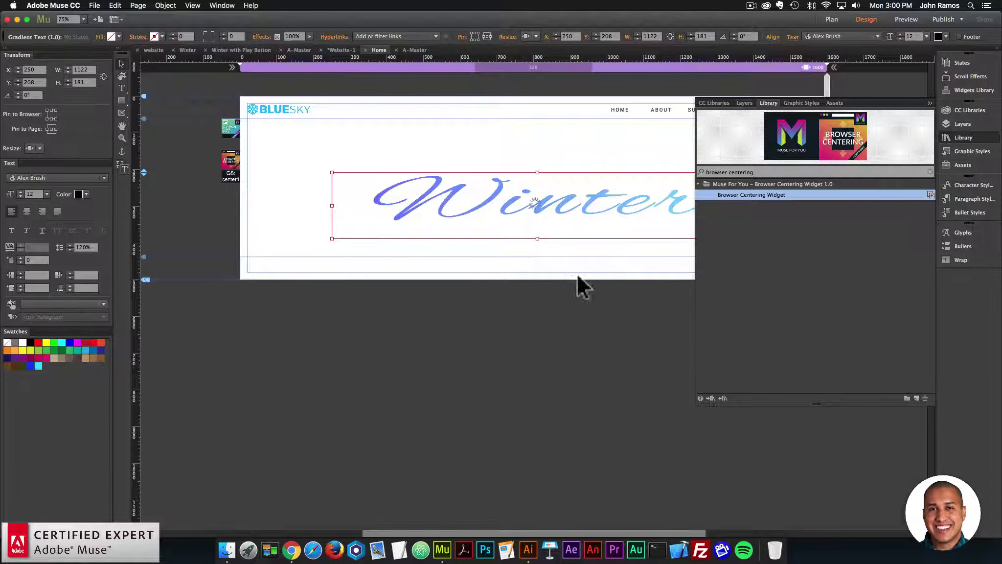
pyautogui.press('cmd+z')
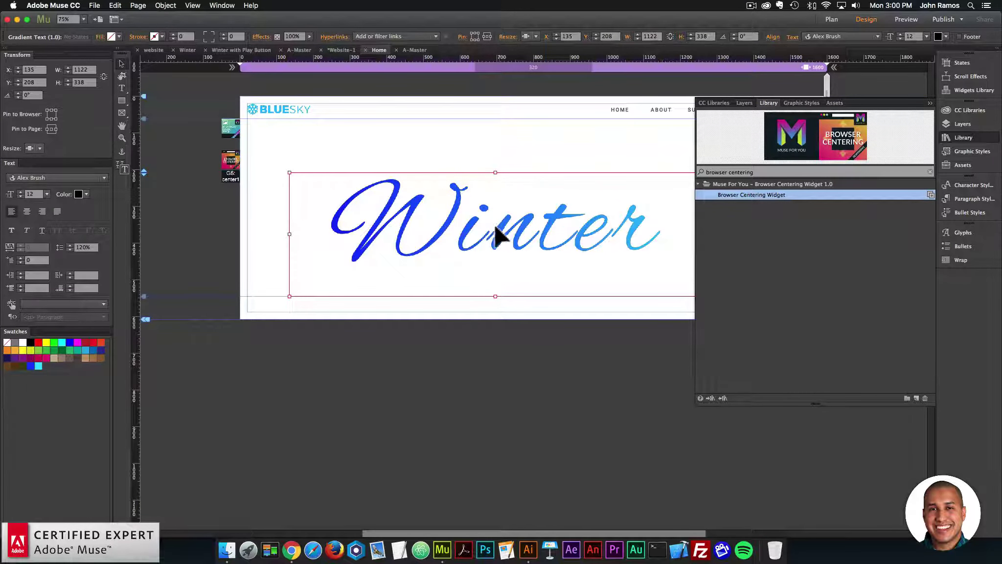
# Create a graphic style from the Winter text widget, name it center1, and check that name against the Browser Centering widget's options
pyautogui.click(986, 153)
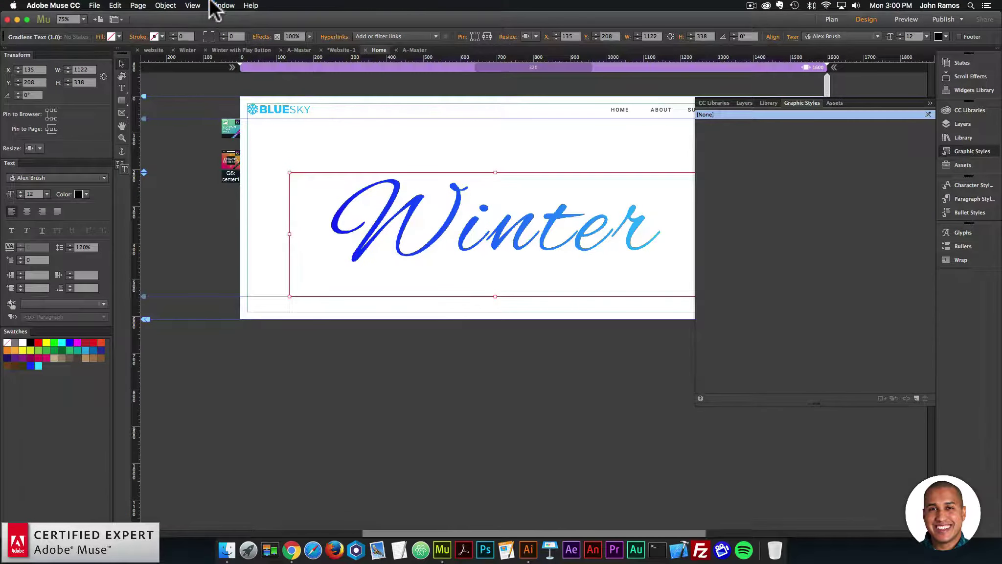
pyautogui.click(211, 5)
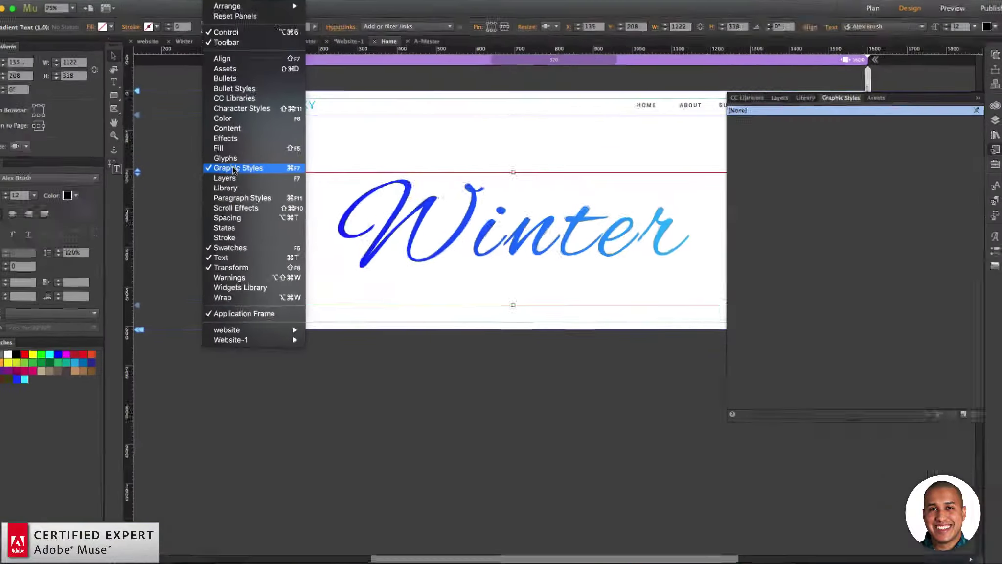
pyautogui.click(915, 387)
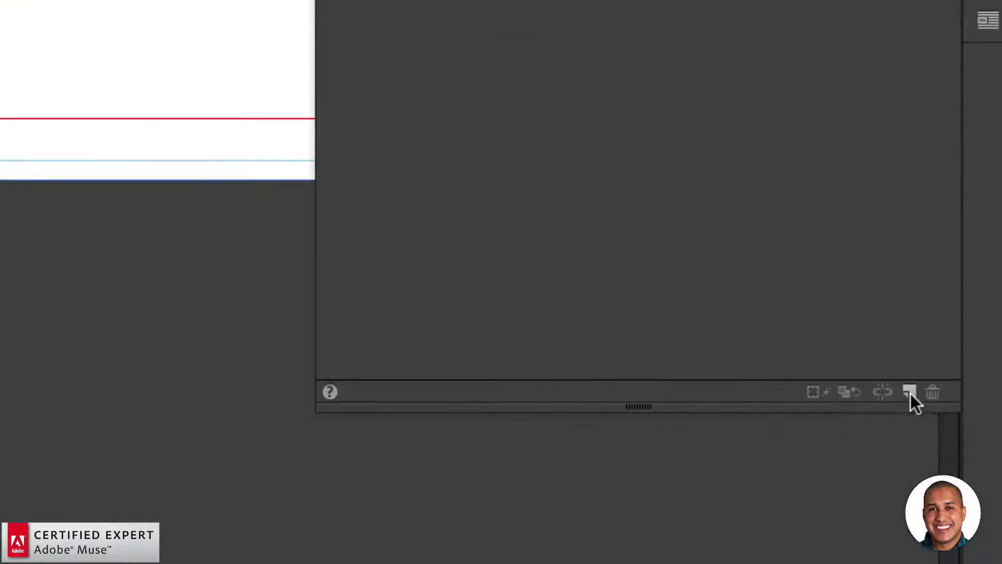
pyautogui.click(918, 400)
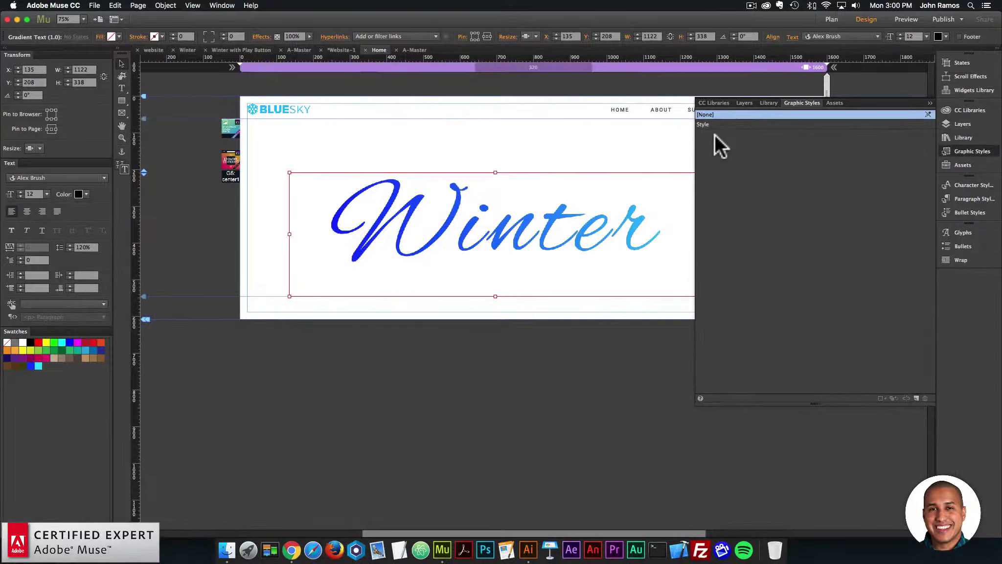
pyautogui.click(700, 125)
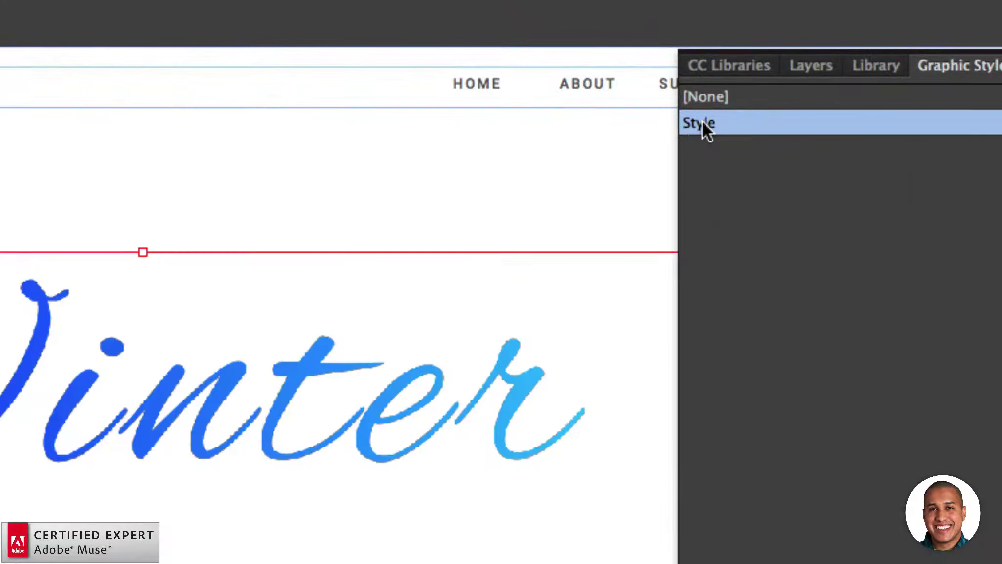
pyautogui.doubleClick(702, 123)
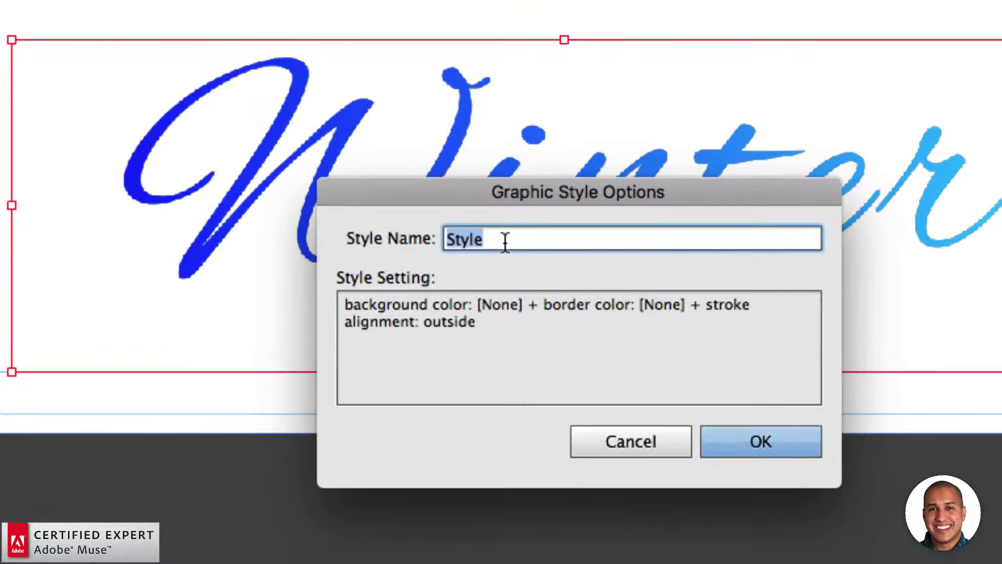
pyautogui.write('center1')
pyautogui.press('Return')
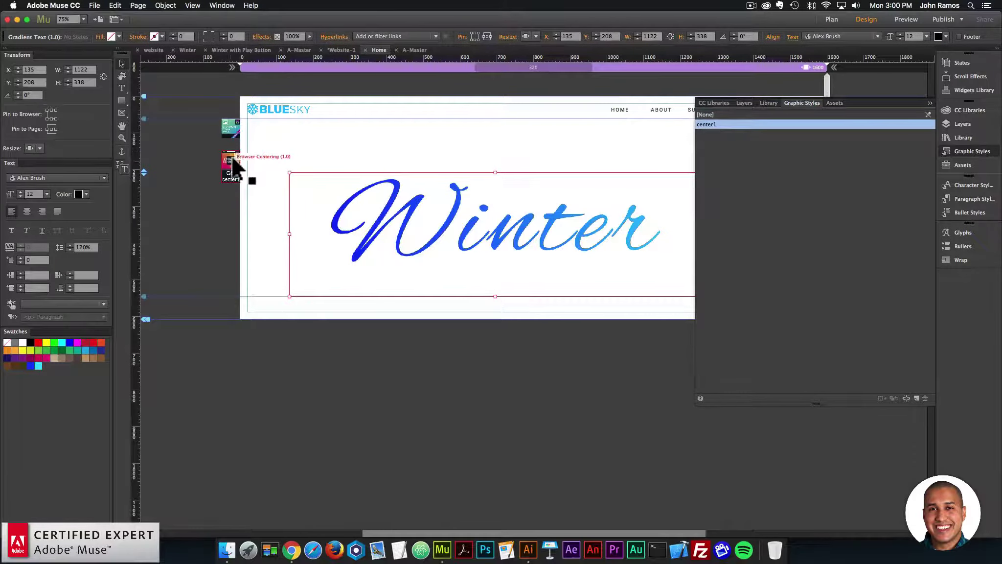
pyautogui.click(233, 161)
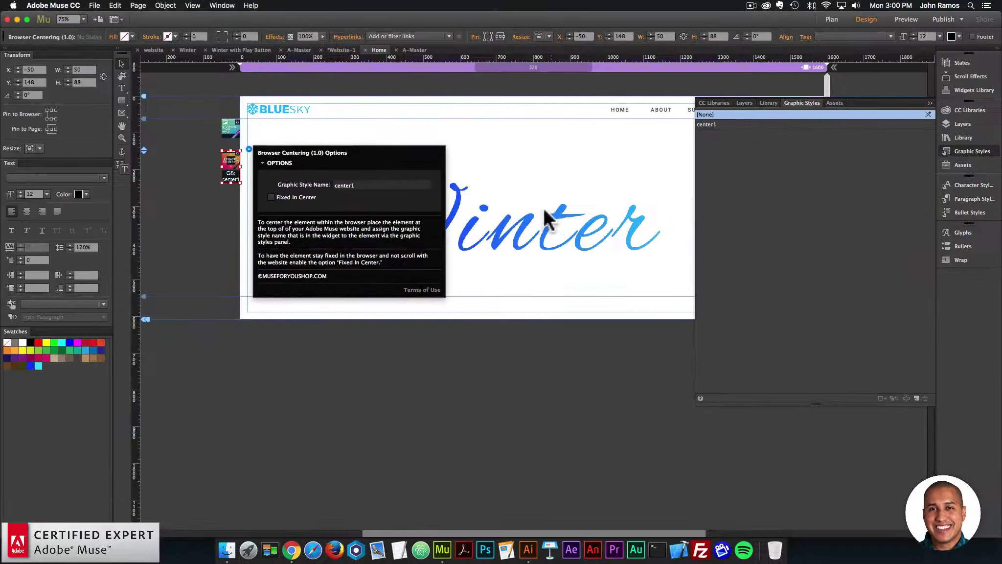
# Centre the Winter text widget horizontally on the page and move it up to the page's top edge at Y 0
pyautogui.click(530, 246)
pyautogui.click(537, 237)
pyautogui.moveTo(545, 237); pyautogui.dragTo(567, 238)
pyautogui.click(950, 147)
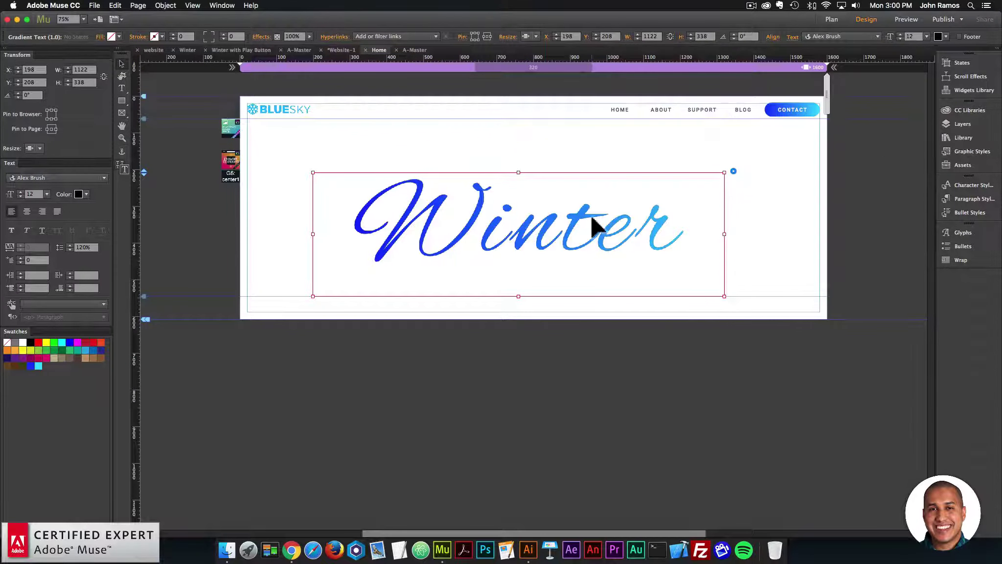
pyautogui.click(773, 37)
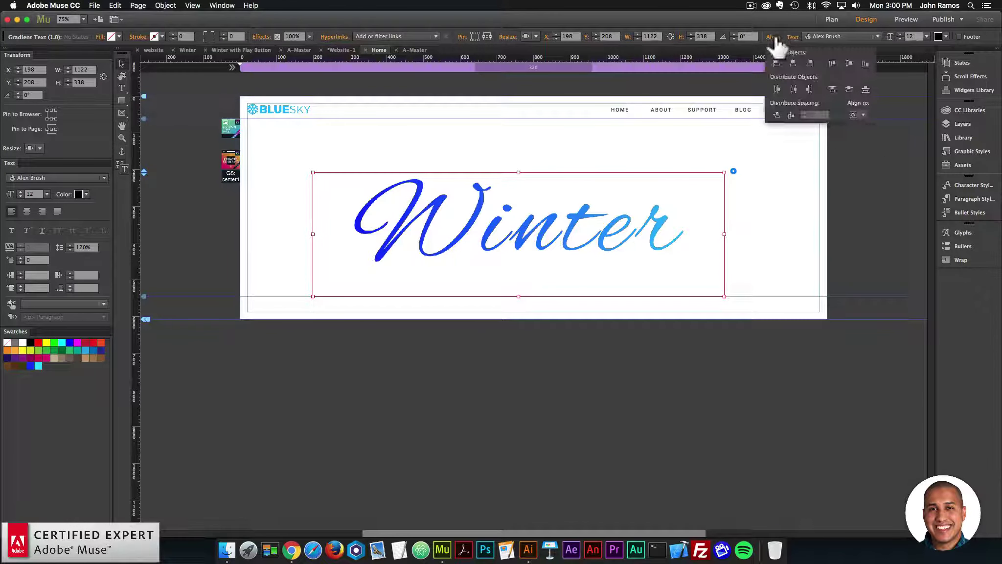
pyautogui.click(858, 112)
pyautogui.click(860, 131)
pyautogui.click(797, 61)
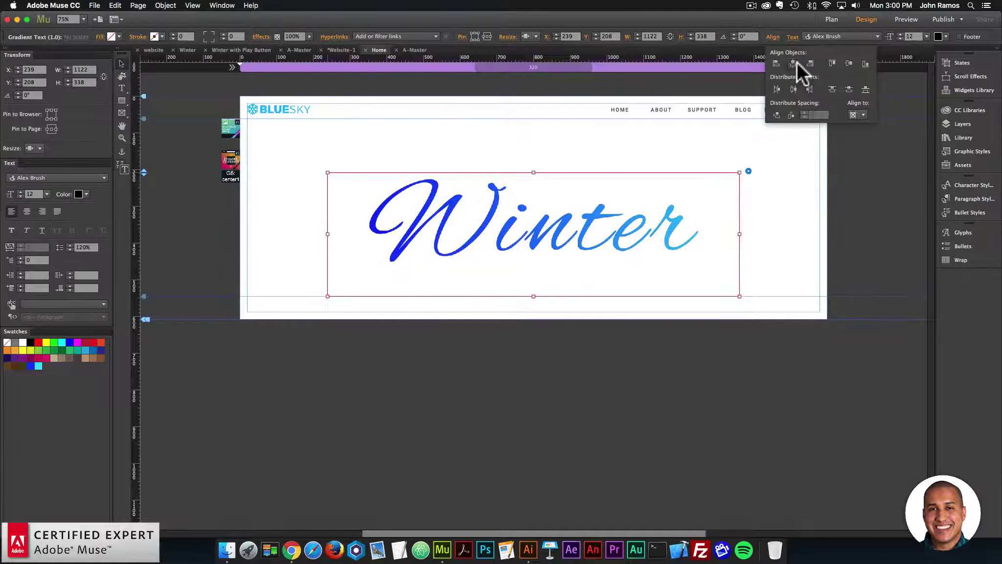
pyautogui.moveTo(585, 228); pyautogui.dragTo(578, 149)
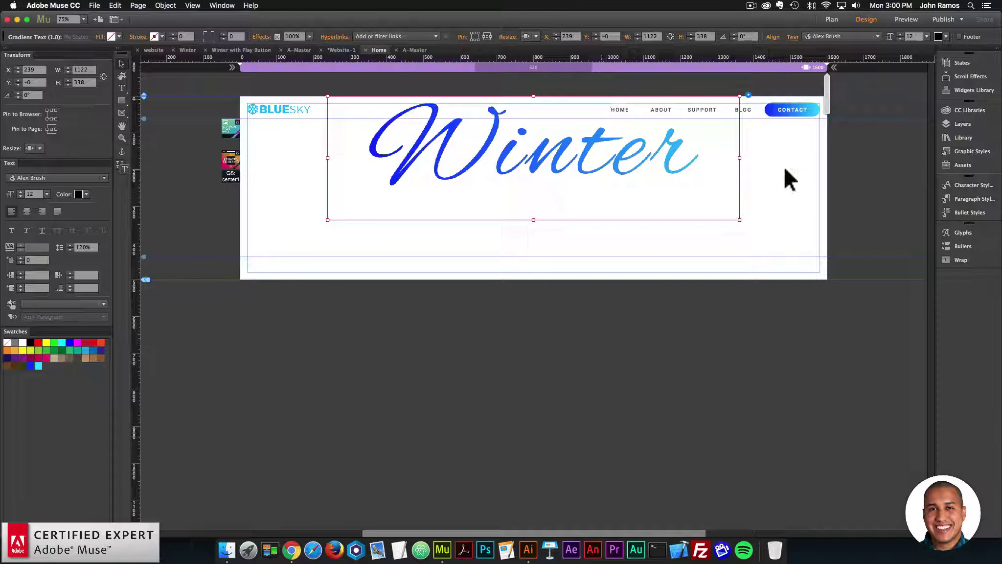
# Preview the Home page in the browser and enlarge the window to check how the Winter headline stays centred
pyautogui.click(231, 168)
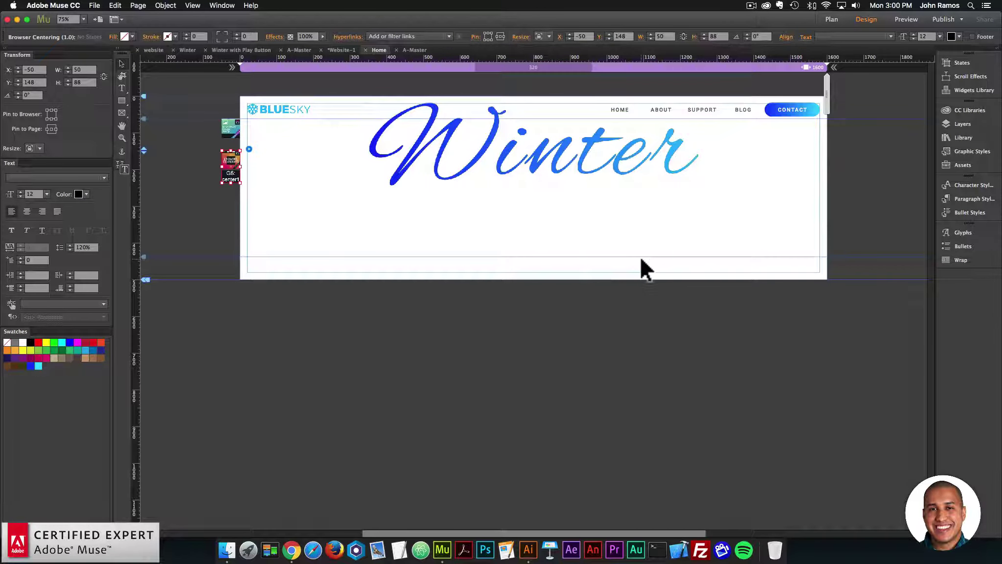
pyautogui.click(438, 347)
pyautogui.click(95, 5)
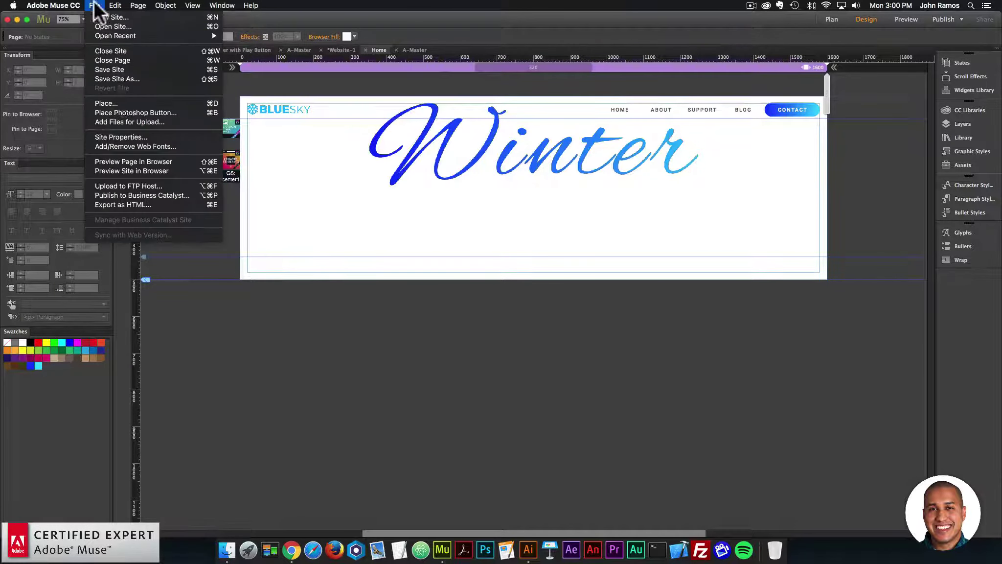
pyautogui.click(133, 161)
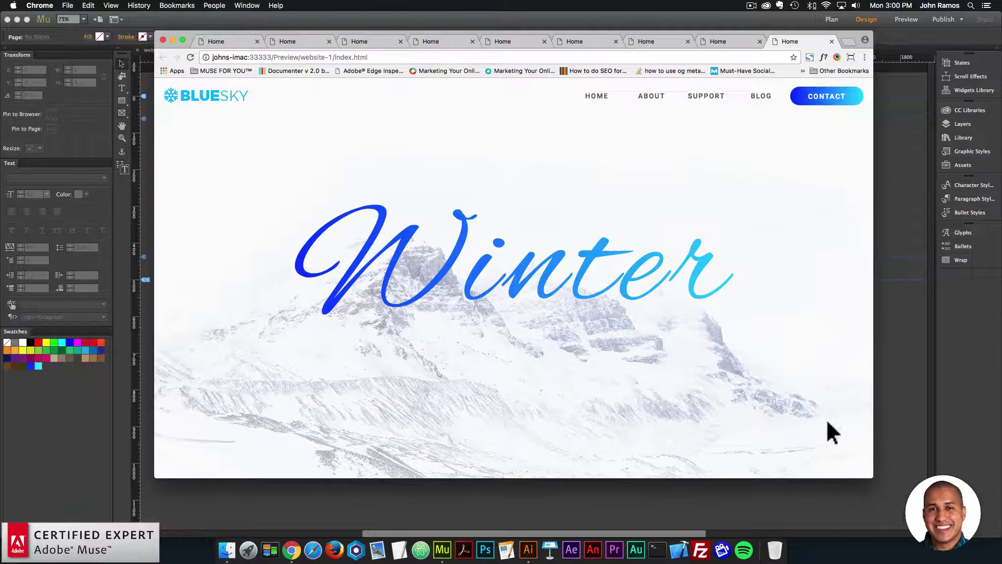
pyautogui.moveTo(871, 478); pyautogui.dragTo(891, 510)
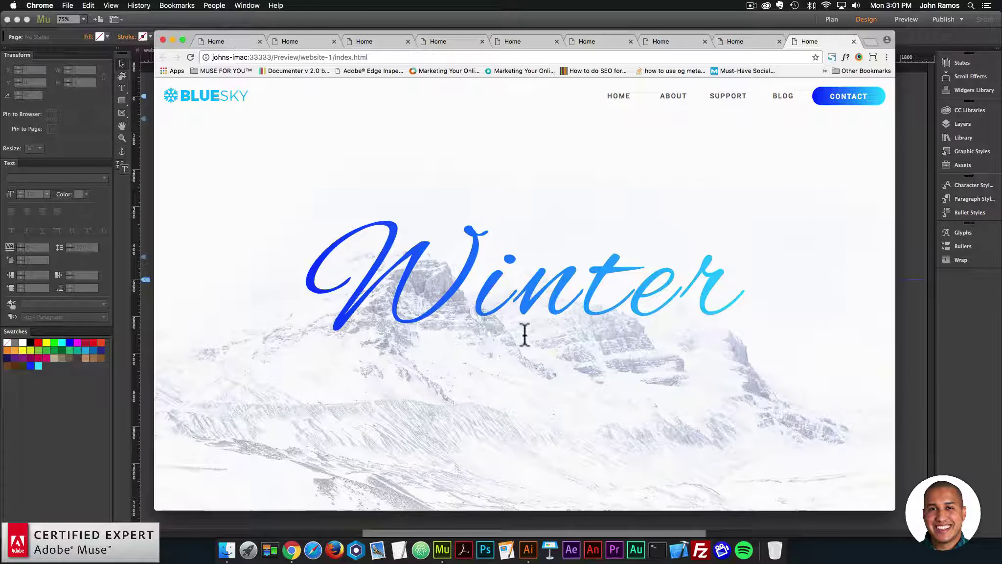
pyautogui.click(904, 247)
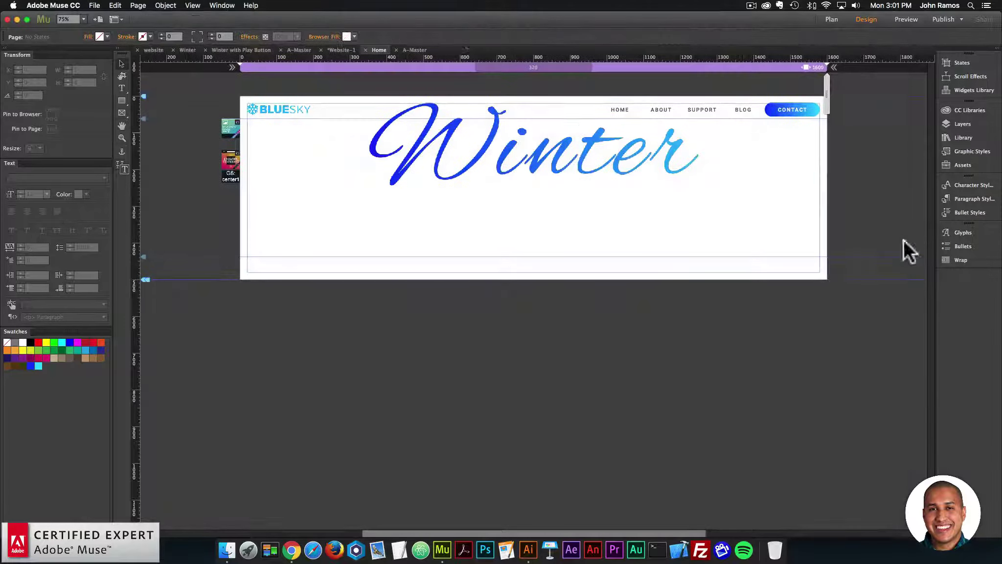
# Look at the Winter with Play Button, Winter and A-Master pages, ending back on the Home page
pyautogui.click(247, 49)
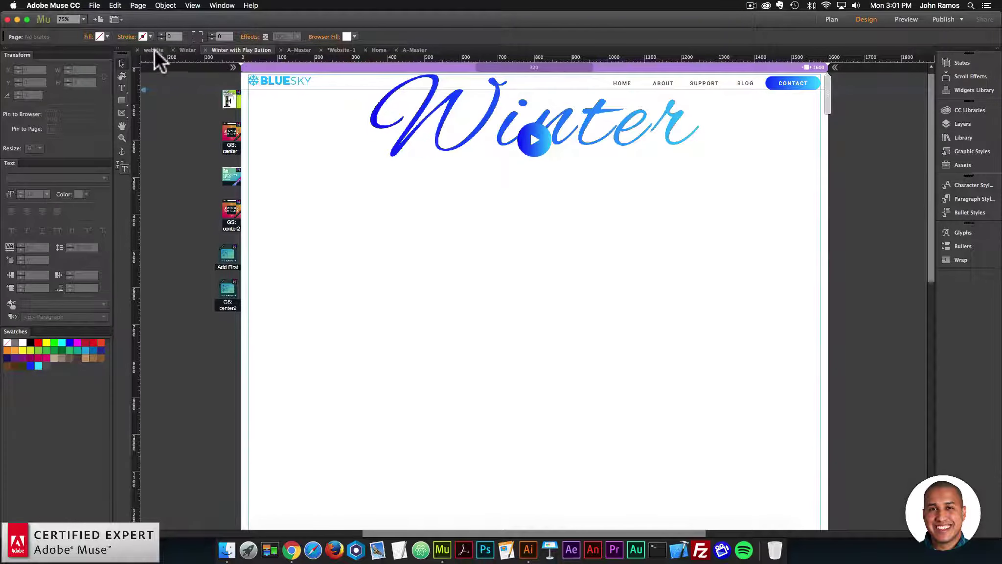
pyautogui.click(187, 49)
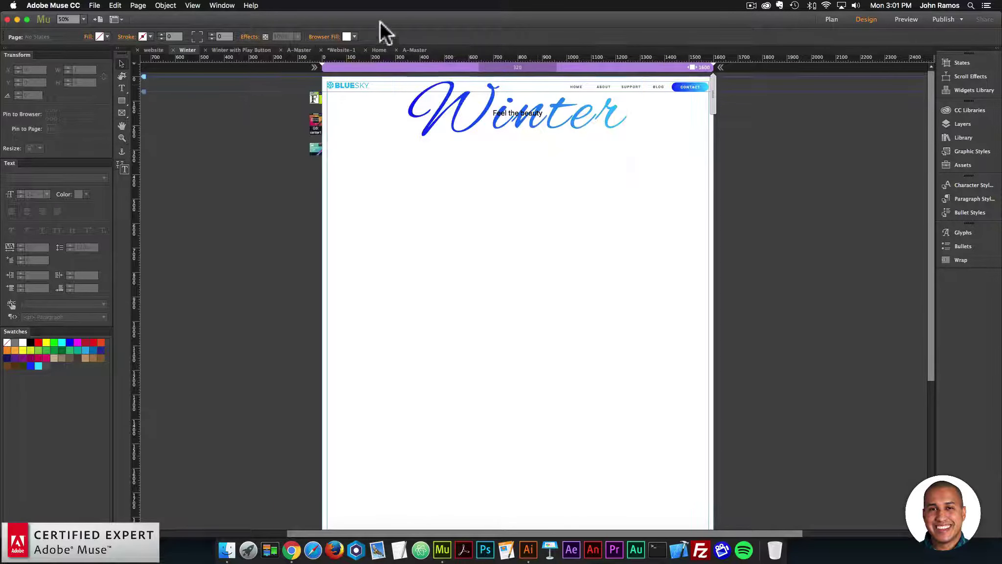
pyautogui.click(411, 50)
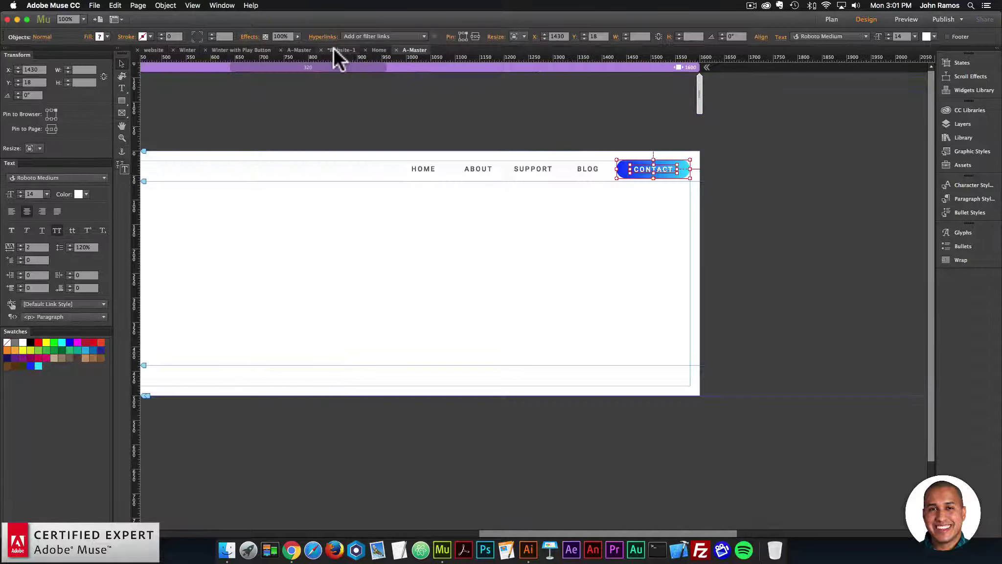
pyautogui.click(379, 50)
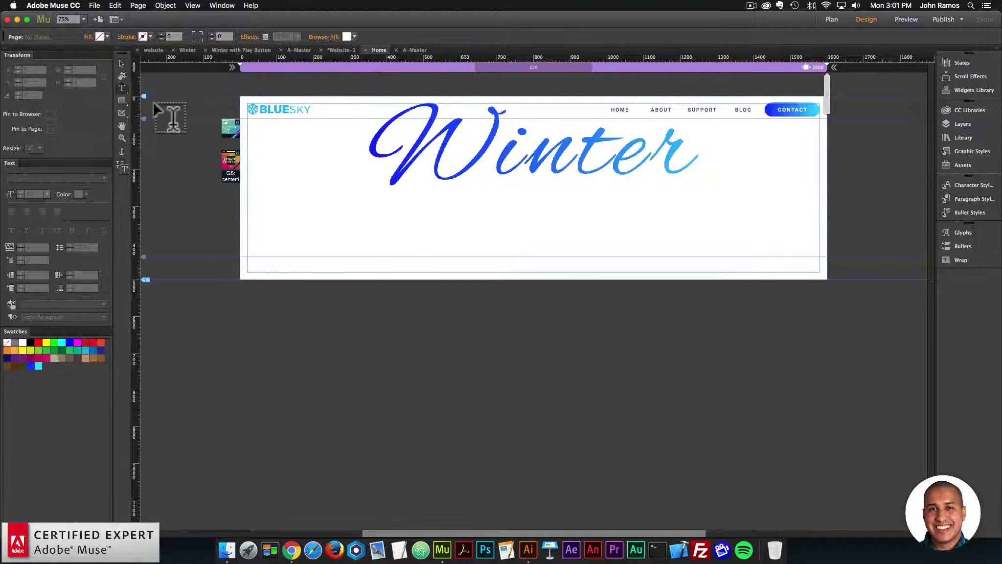
# Add a text frame about 371 by 72 px below the Winter headline, reading "Feel the beauty"
pyautogui.click(122, 87)
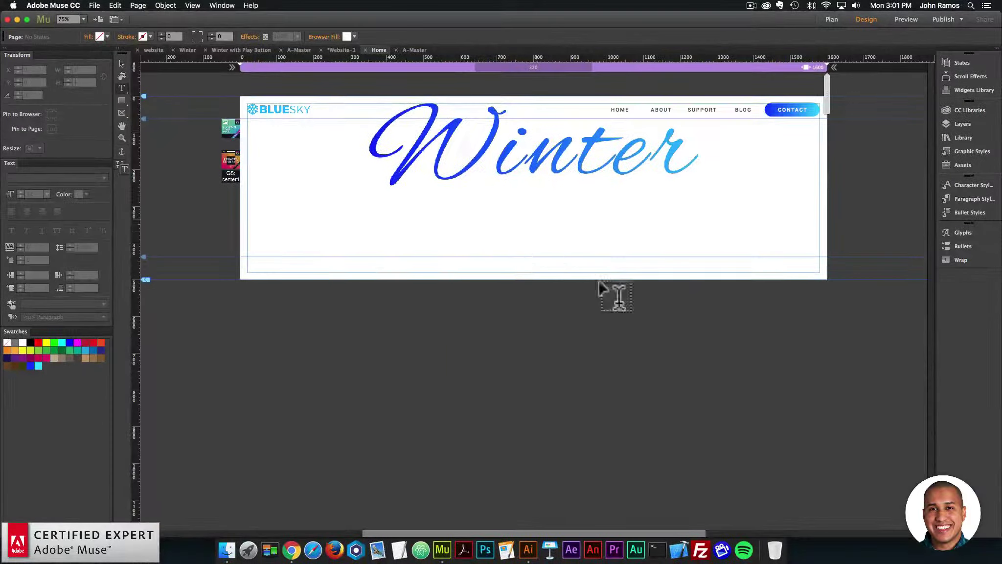
pyautogui.moveTo(501, 210); pyautogui.dragTo(637, 237)
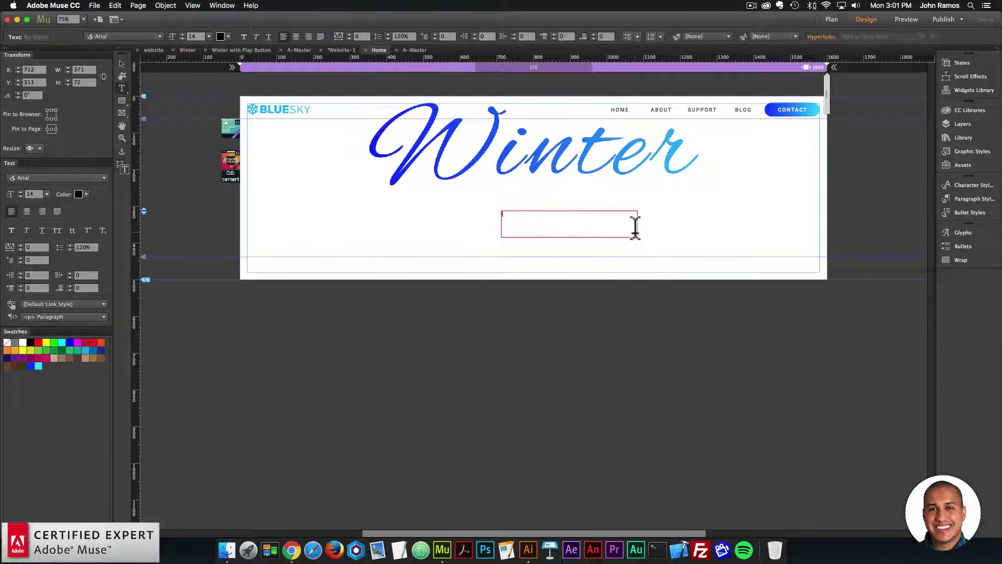
pyautogui.write('feeFeelauty')
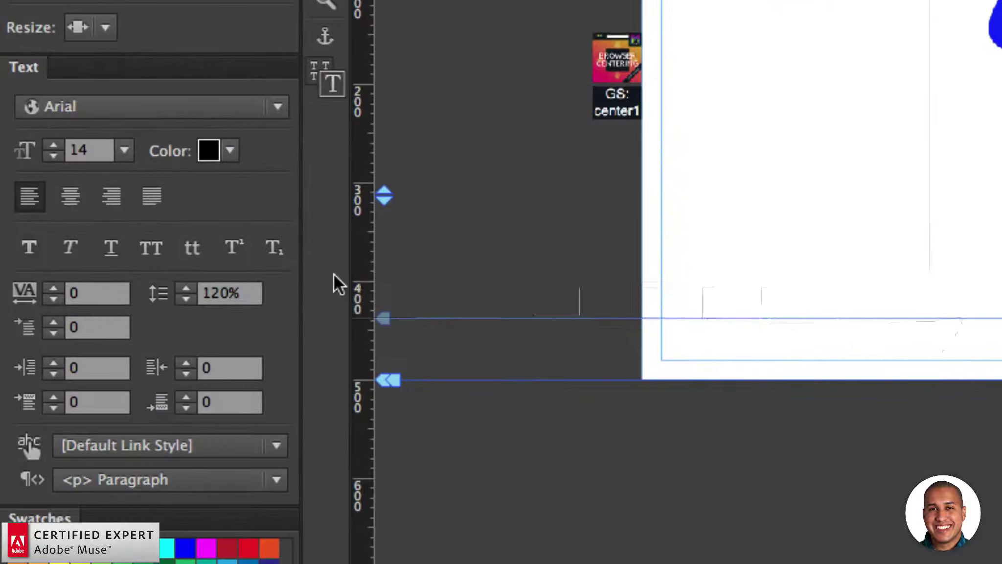
# Format the "Feel the beauty" text as Roboto at size 30 with centred alignment
pyautogui.doubleClick(36, 194)
pyautogui.write('30')
pyautogui.press('Return')
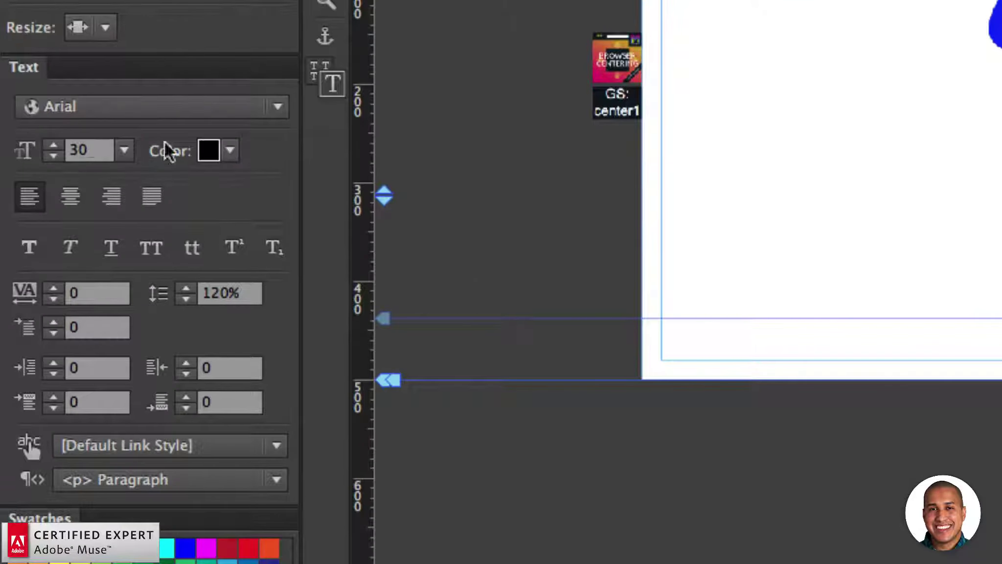
pyautogui.click(123, 108)
pyautogui.write('roboto')
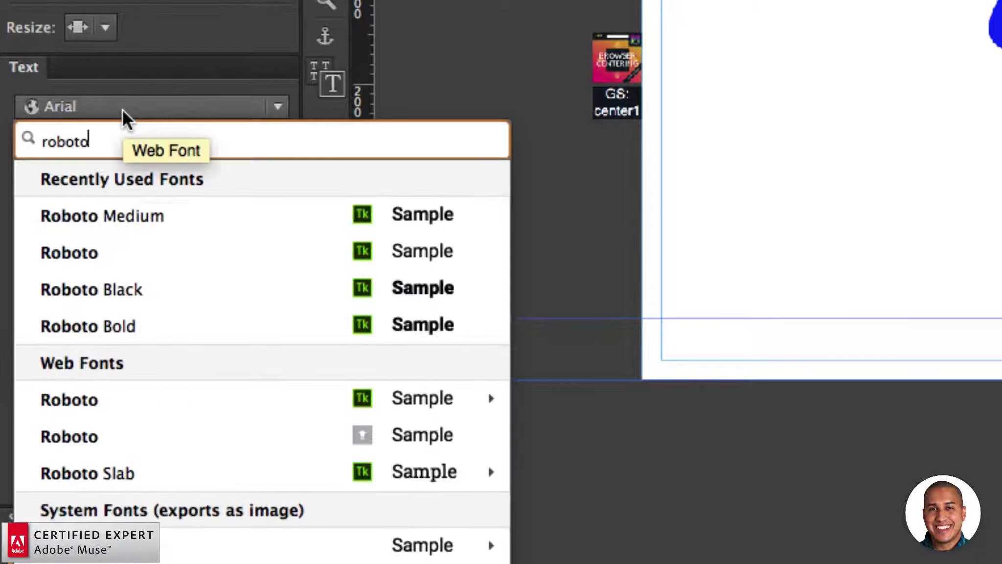
pyautogui.click(92, 242)
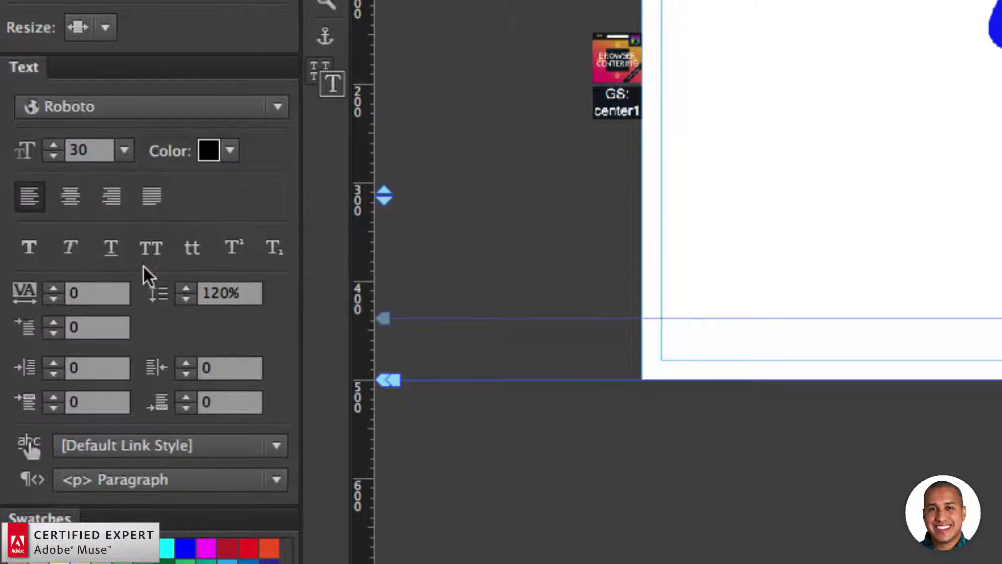
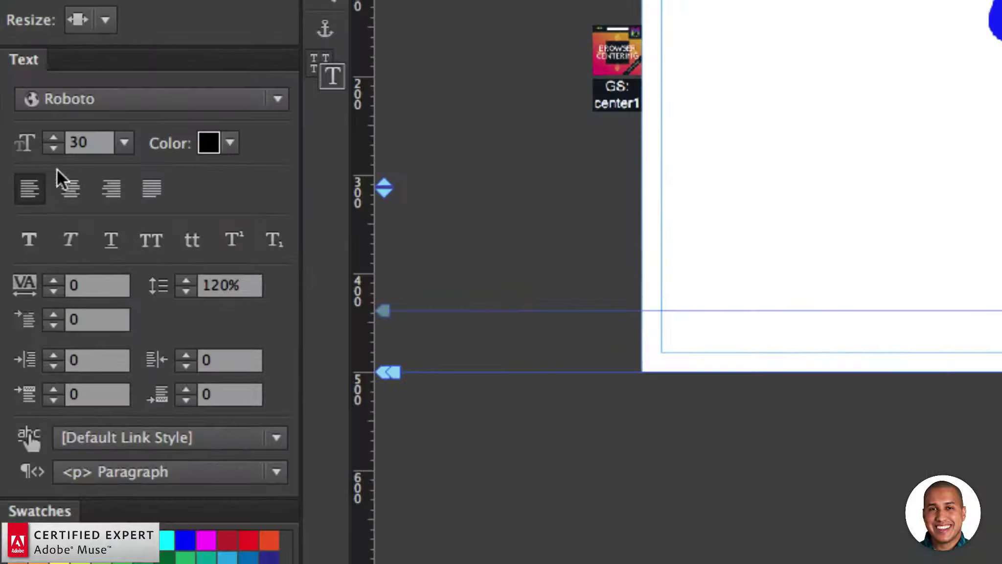
pyautogui.click(26, 210)
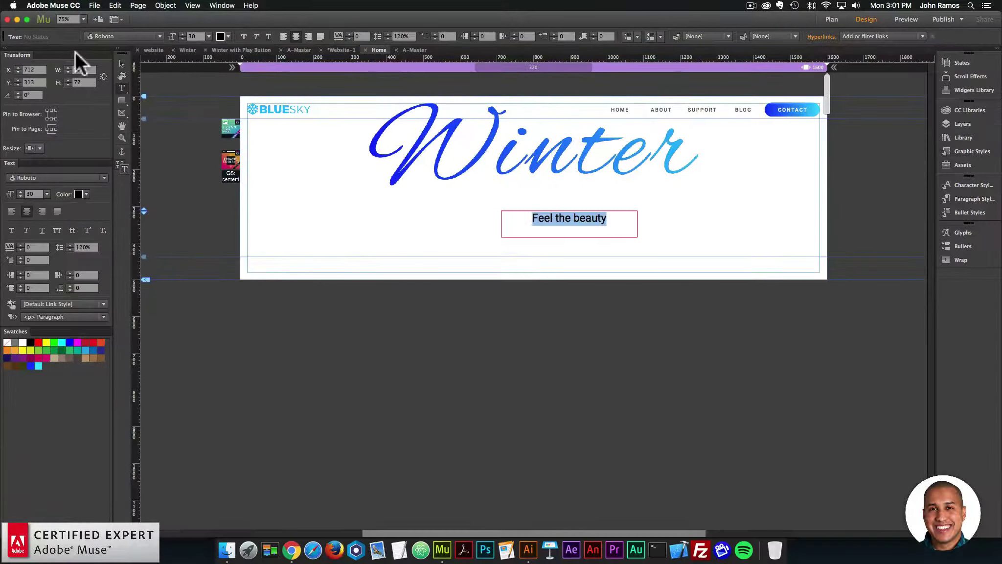
# Shorten the "Feel the beauty" frame to 36 px high and move it over the Winter headline's middle at X 615, Y 122
pyautogui.click(120, 63)
pyautogui.moveTo(571, 238); pyautogui.dragTo(571, 224)
pyautogui.doubleClick(575, 218)
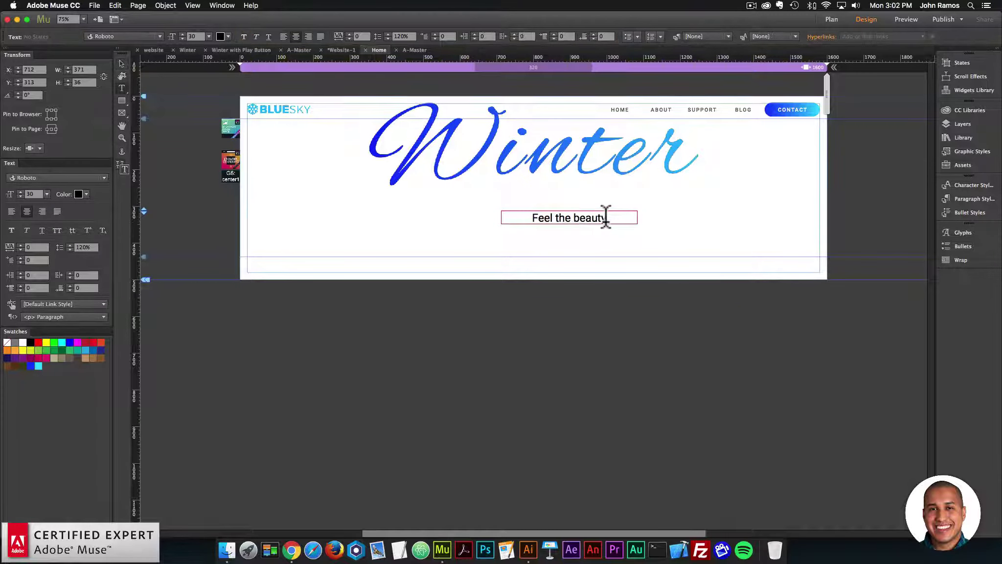
pyautogui.click(121, 59)
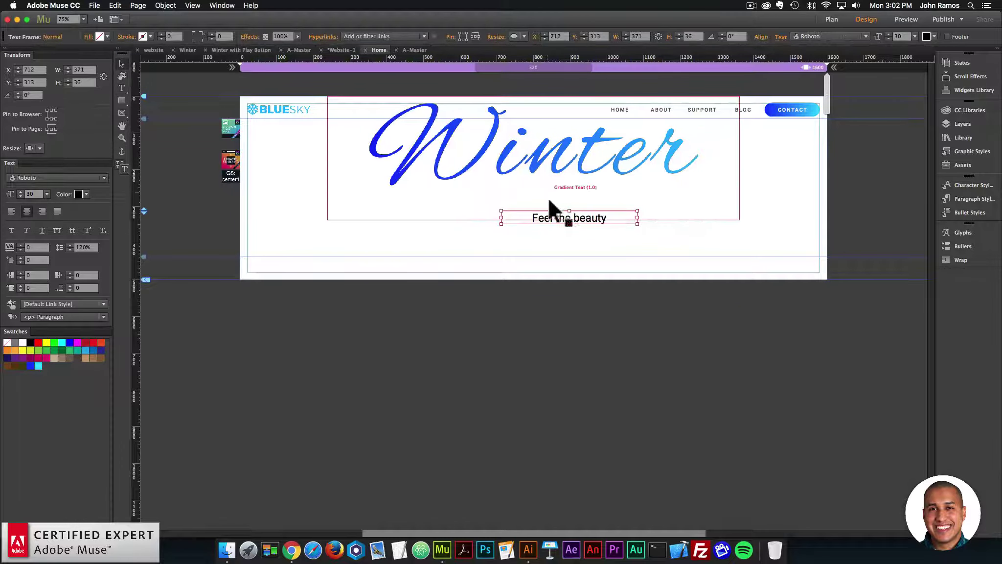
pyautogui.moveTo(570, 216); pyautogui.dragTo(537, 151)
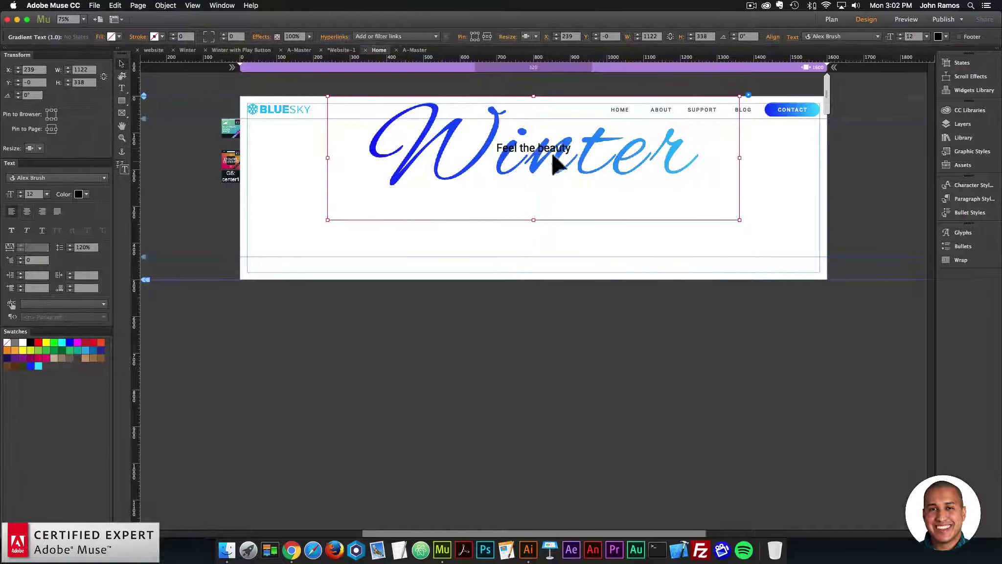
# Assign the center1 graphic style to the "Feel the beauty" text frame and preview the page in the browser
pyautogui.click(972, 152)
pyautogui.click(704, 124)
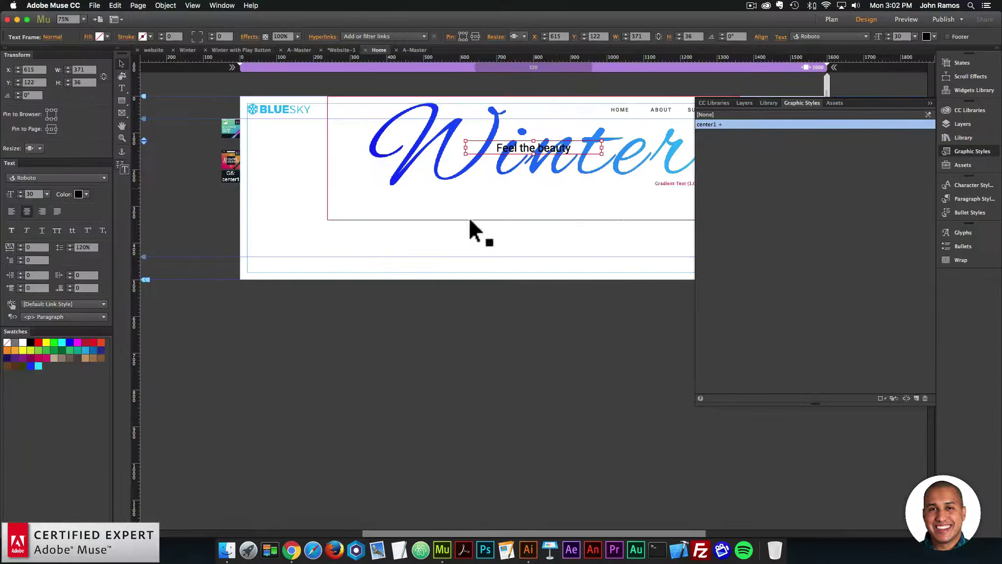
pyautogui.click(268, 148)
pyautogui.click(96, 5)
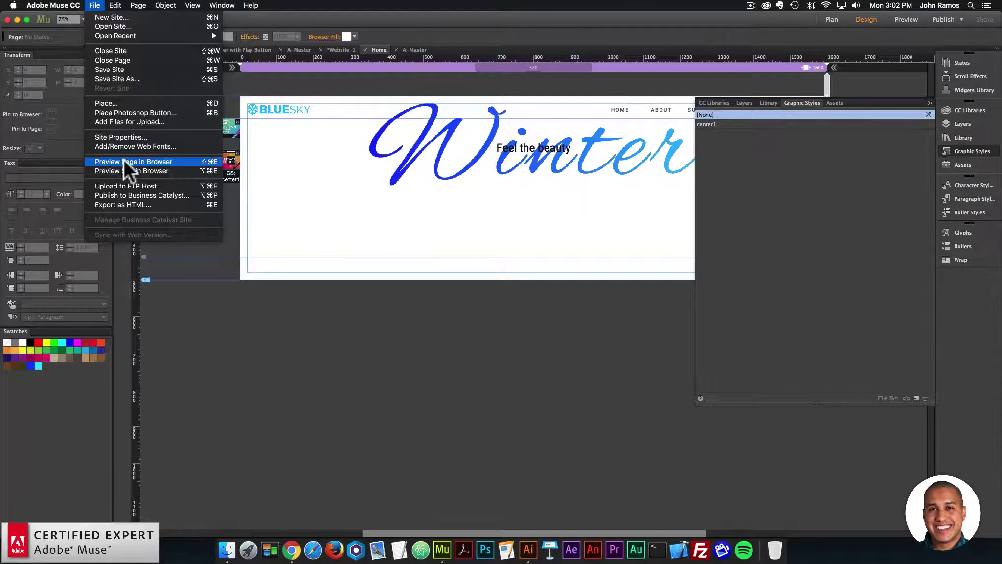
pyautogui.click(124, 159)
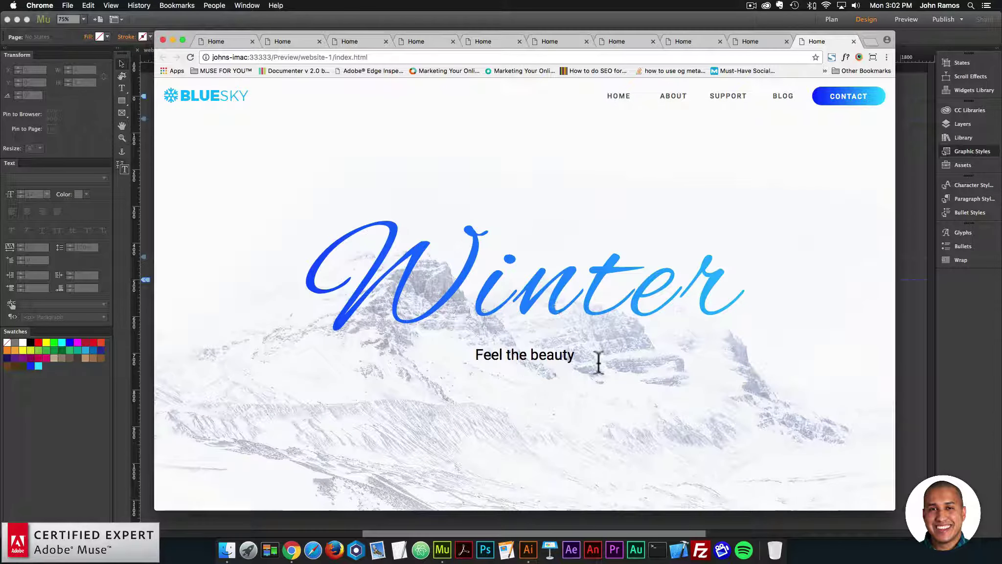
# Move the "Feel the beauty" text frame up to the page's top edge at Y 2 and preview the page in the browser
pyautogui.click(906, 210)
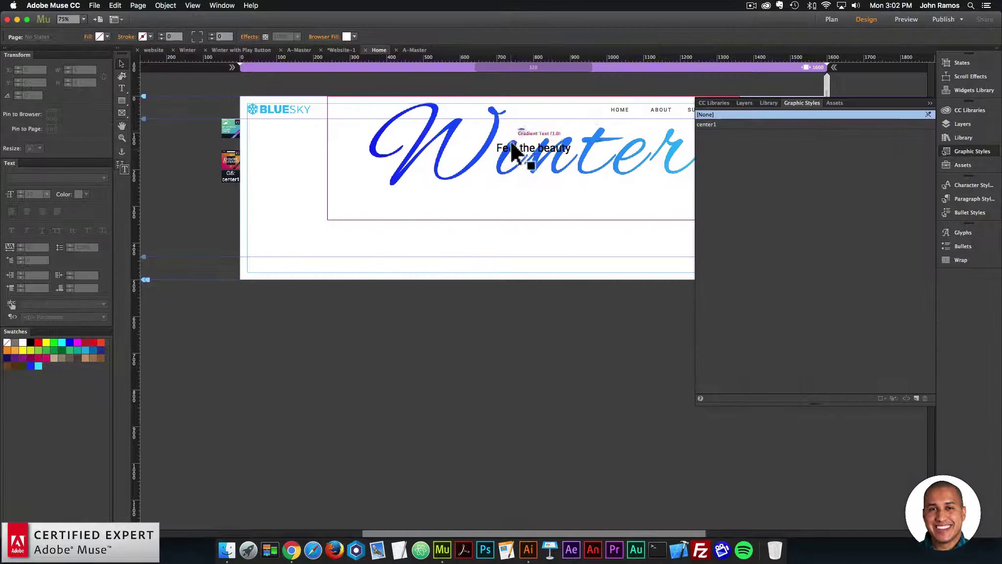
pyautogui.click(519, 153)
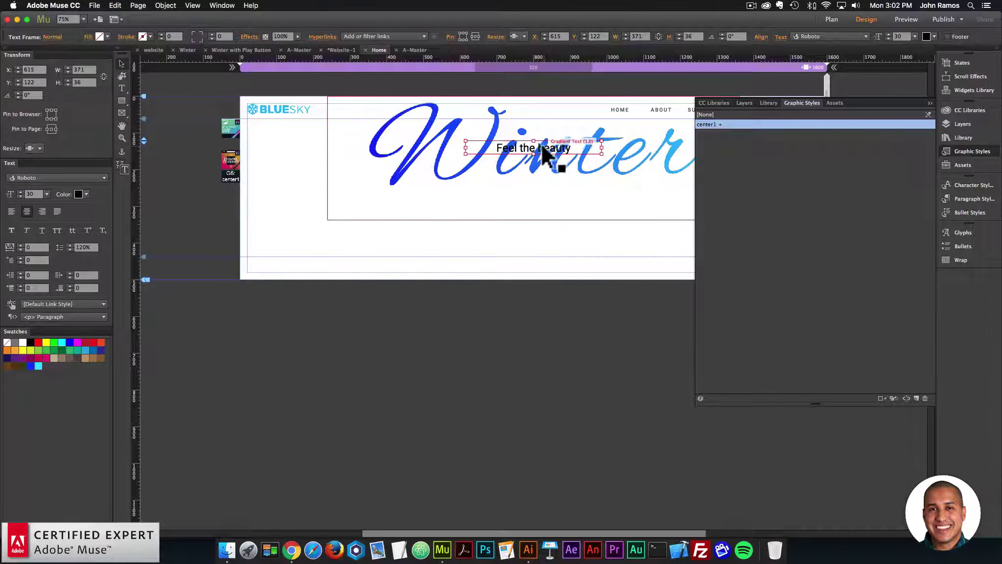
pyautogui.moveTo(527, 148); pyautogui.dragTo(530, 105)
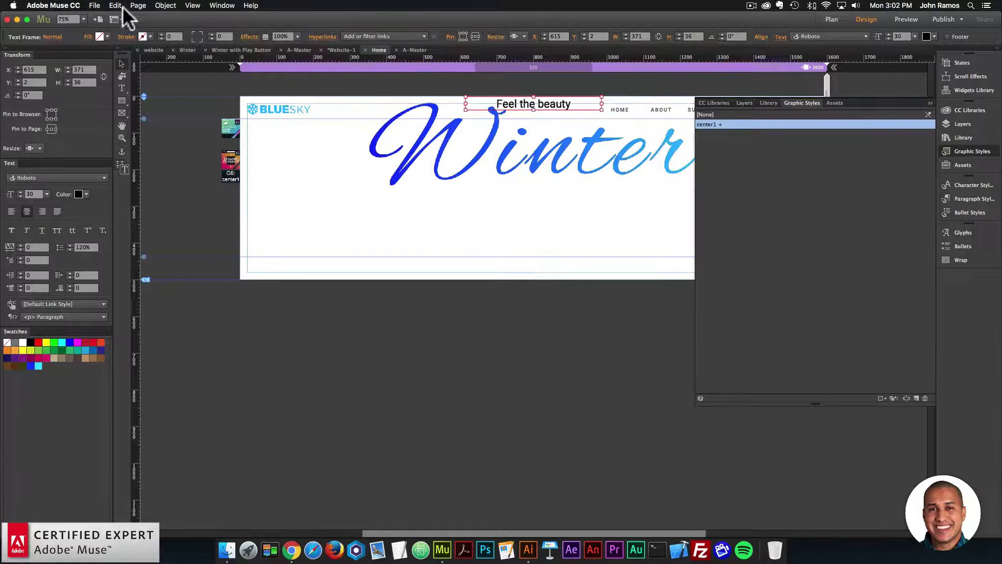
pyautogui.click(94, 5)
pyautogui.click(132, 159)
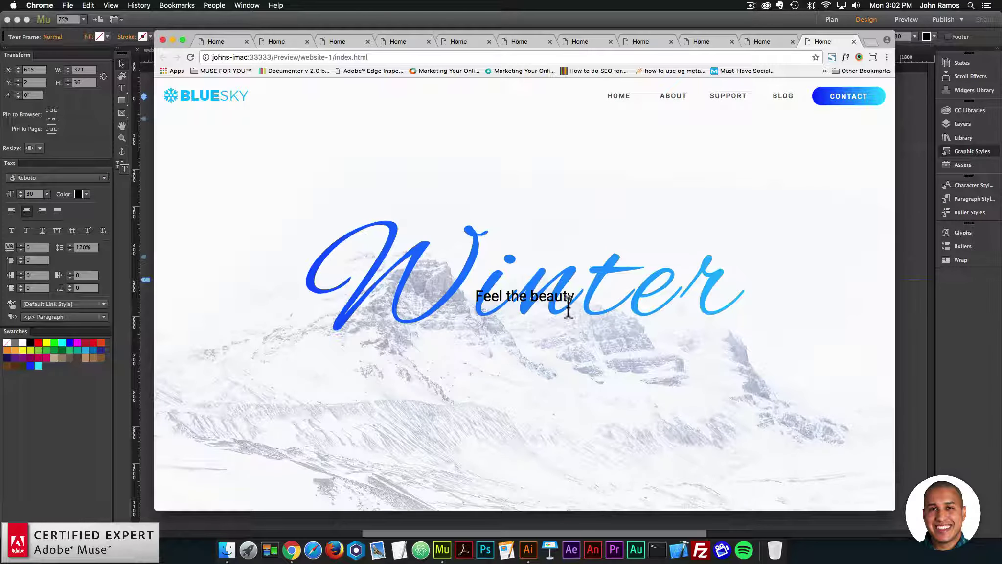
# Move the "Feel the beauty" frame down to Y 156 over the Winter headline and preview the page in the browser
pyautogui.click(988, 331)
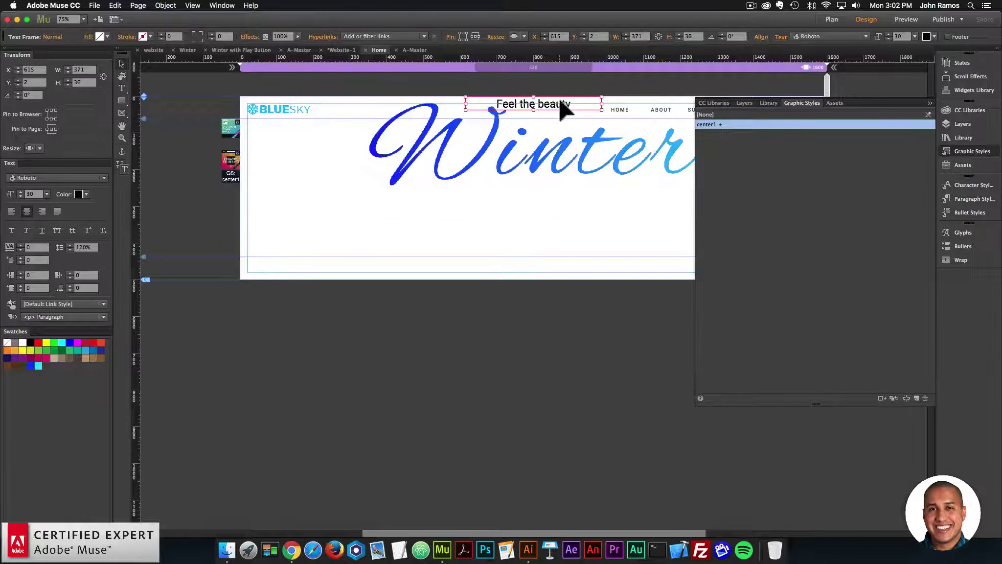
pyautogui.moveTo(560, 107); pyautogui.dragTo(559, 161)
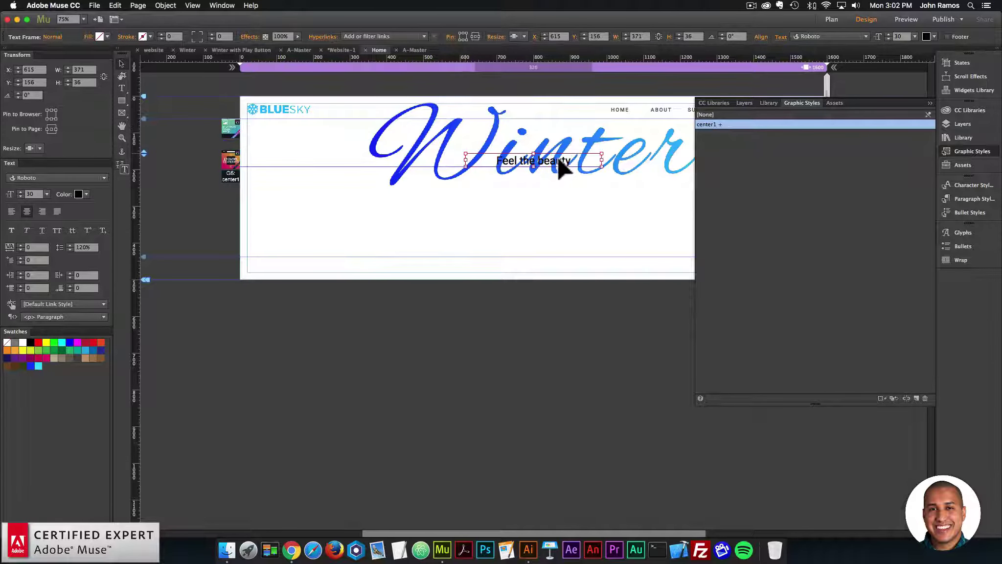
pyautogui.press('Escape')
pyautogui.click(94, 6)
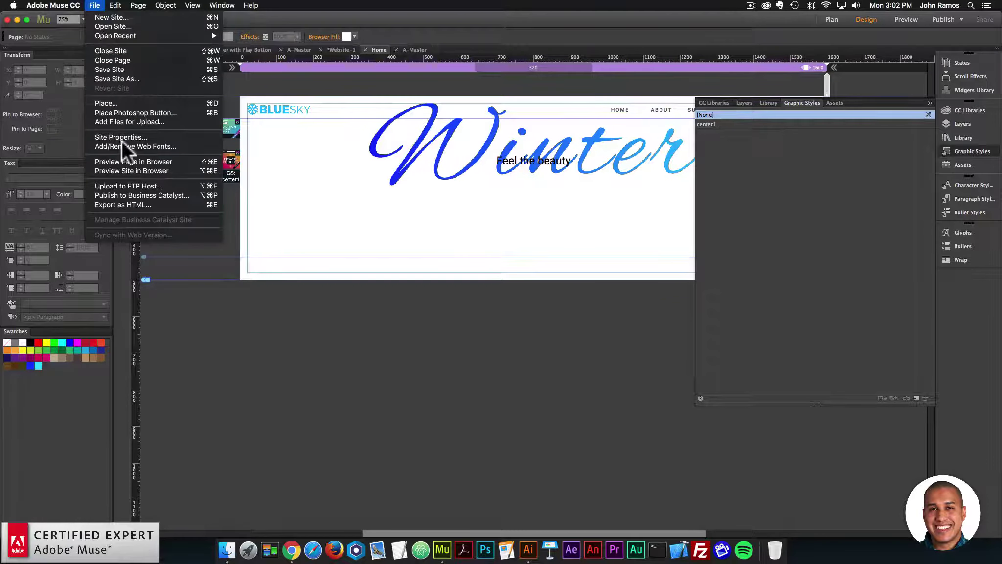
pyautogui.click(124, 162)
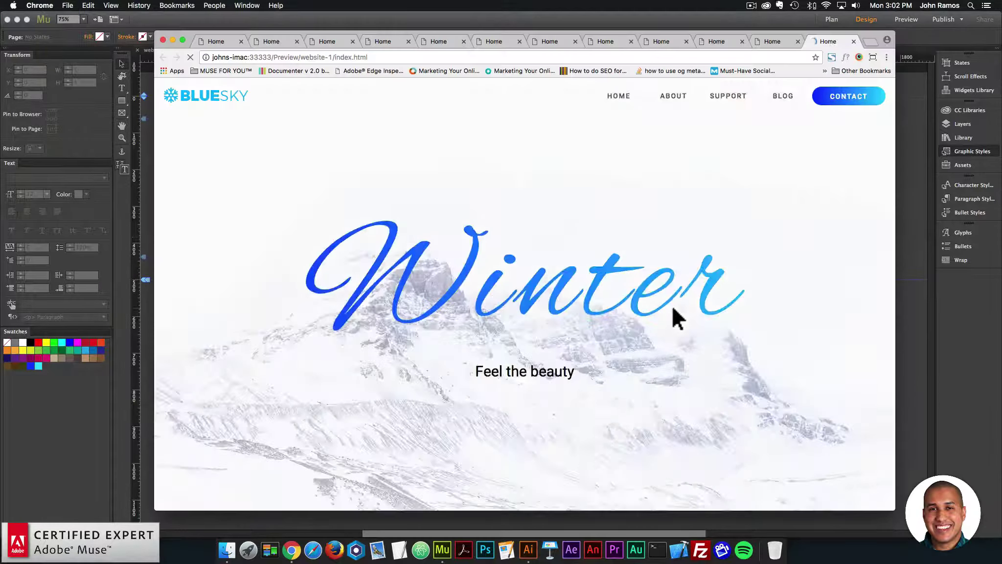
# Move the "Feel the beauty" frame up to Y 96 and preview the page in the browser
pyautogui.click(970, 337)
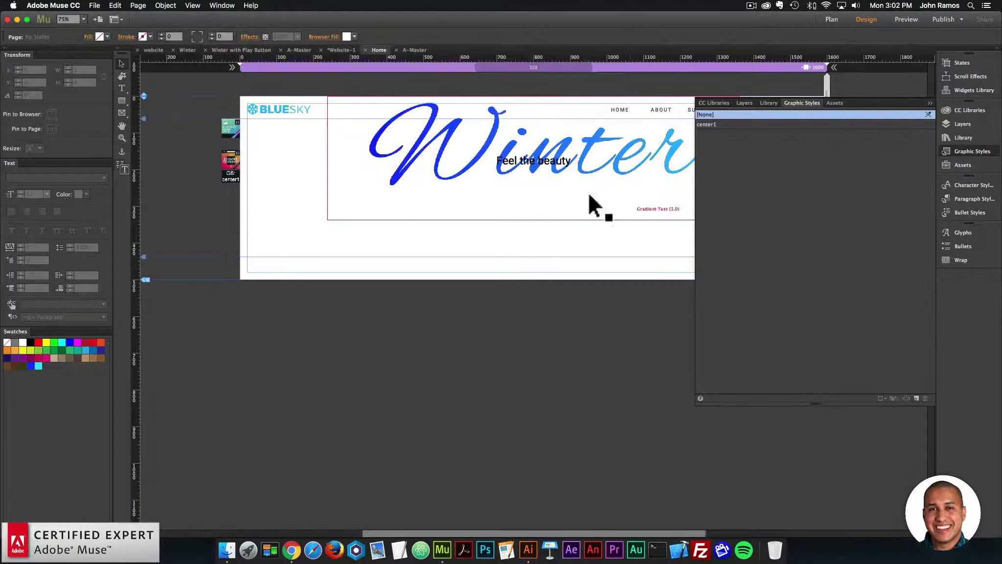
pyautogui.click(550, 162)
pyautogui.hotkey('shift', 'Up')
pyautogui.hotkey('shift', 'Up')
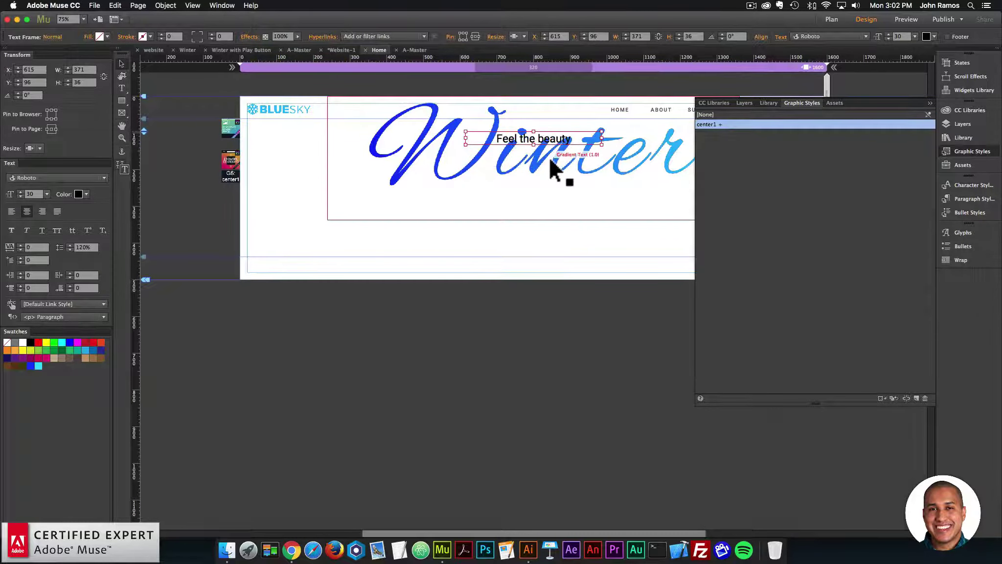
pyautogui.click(765, 37)
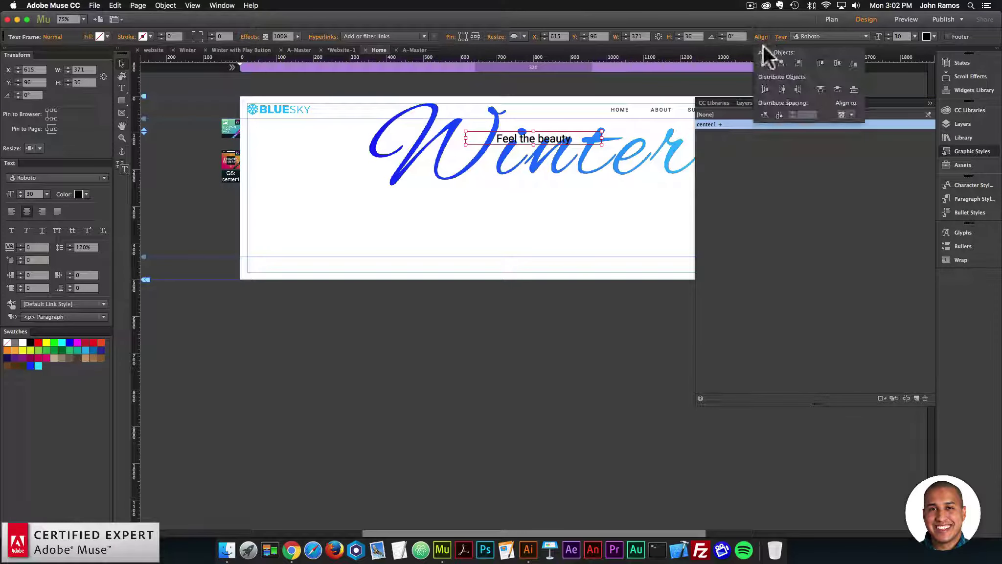
pyautogui.click(250, 139)
pyautogui.click(95, 5)
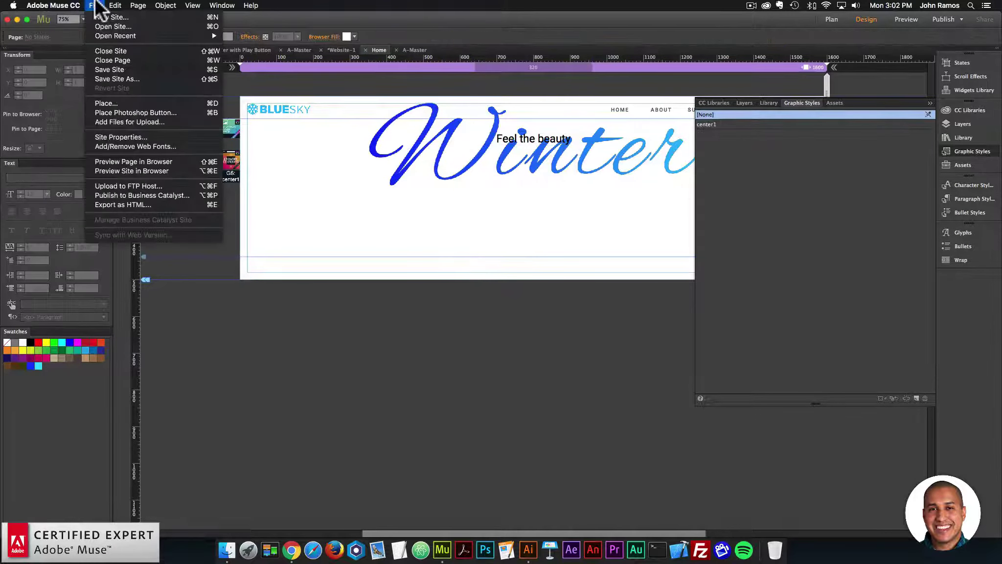
pyautogui.click(126, 163)
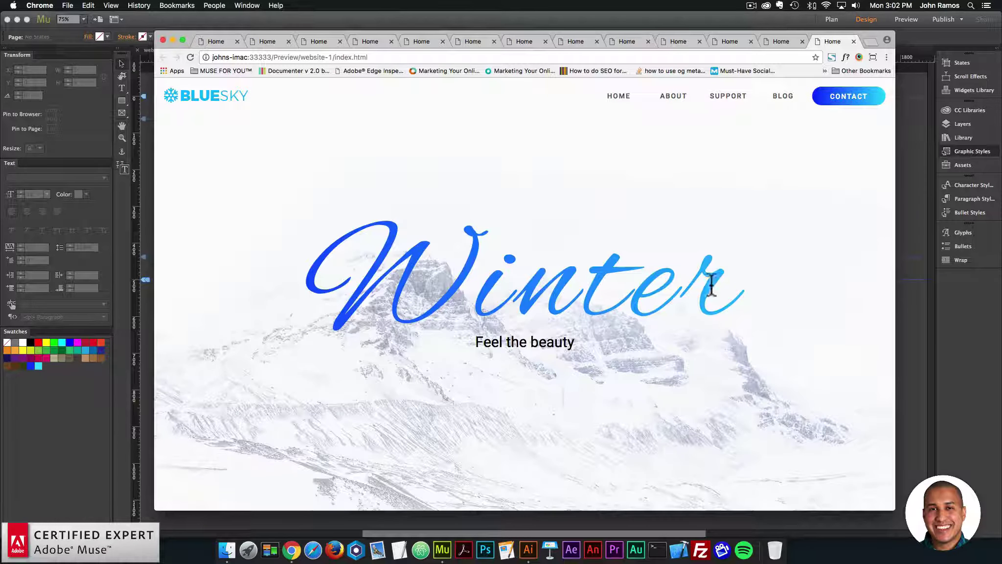
# Move the "Feel the beauty" frame slightly lower over the Winter headline, then preview the page and check how it scrolls
pyautogui.press('super+Tab')
pyautogui.click(557, 136)
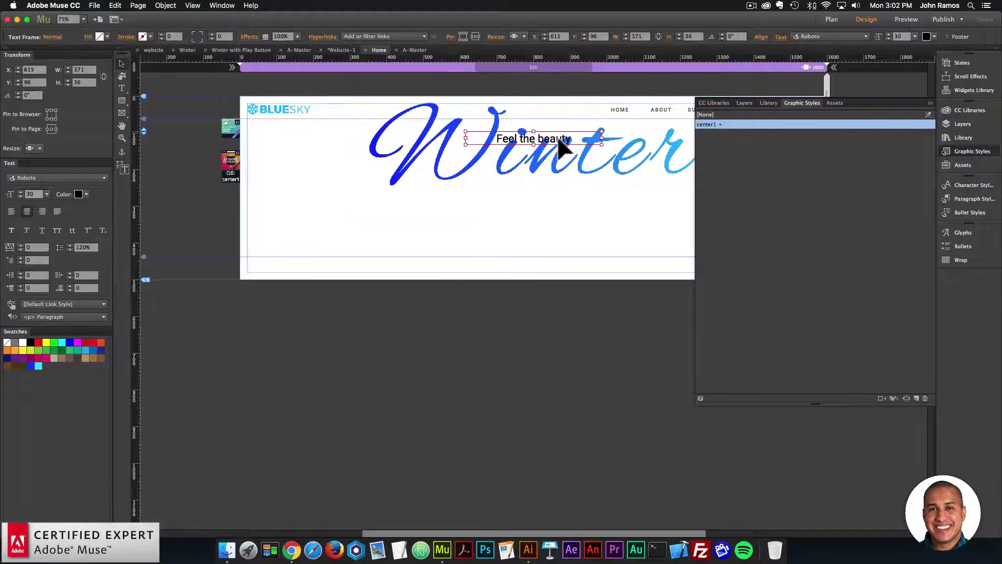
pyautogui.moveTo(557, 135); pyautogui.dragTo(557, 143)
pyautogui.click(343, 84)
pyautogui.click(94, 5)
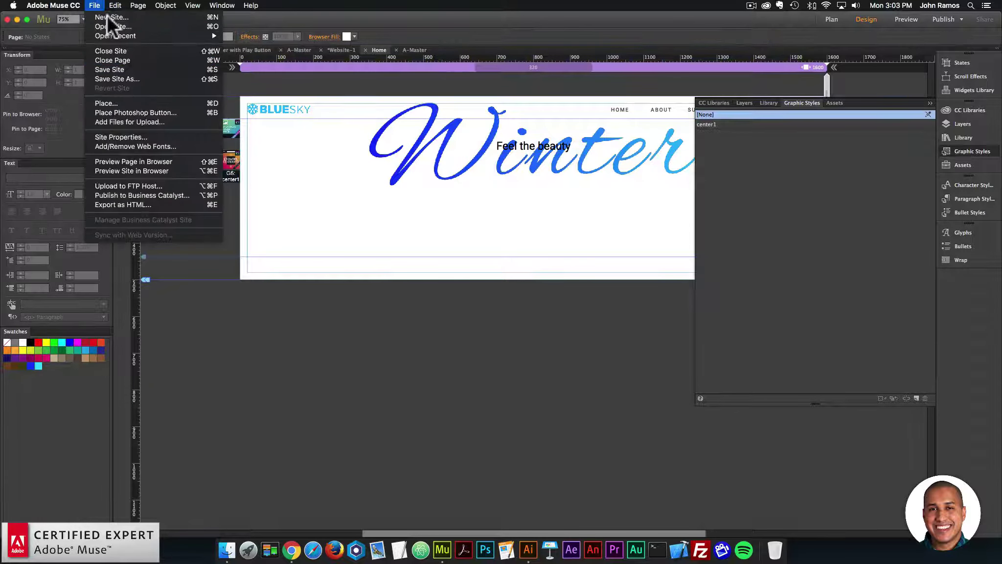
pyautogui.click(126, 156)
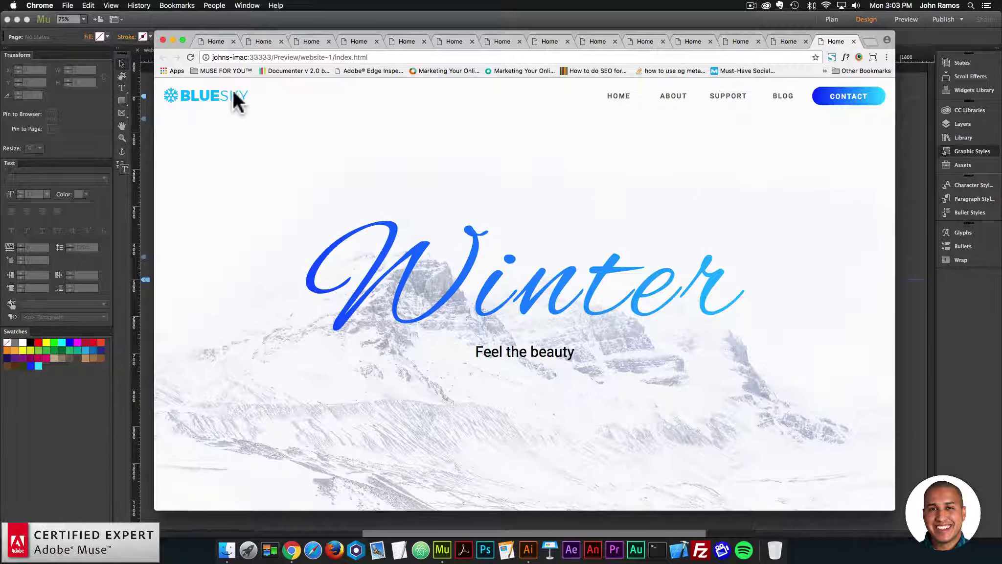
pyautogui.scroll(-5, 626, 212)
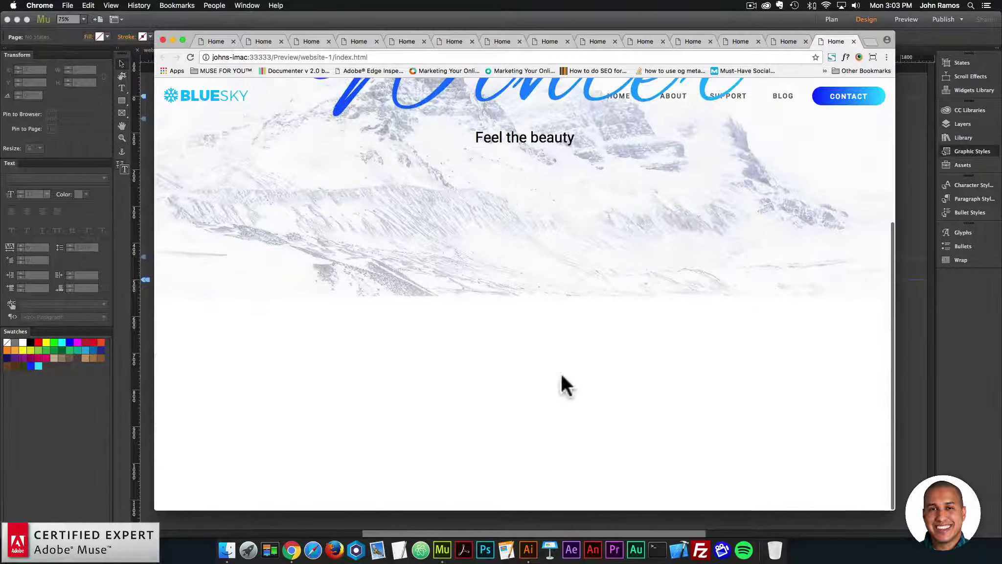
# Open the Lorem Ipsum generator at lipsum.co in a new browser tab
pyautogui.click(867, 40)
pyautogui.write('lipsum')
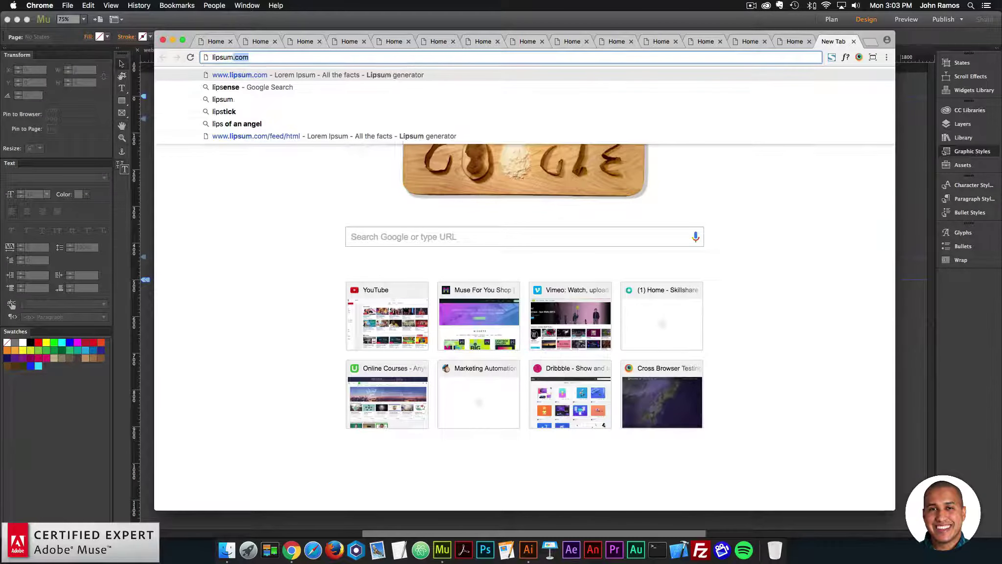
pyautogui.write('.co')
pyautogui.press('Return')
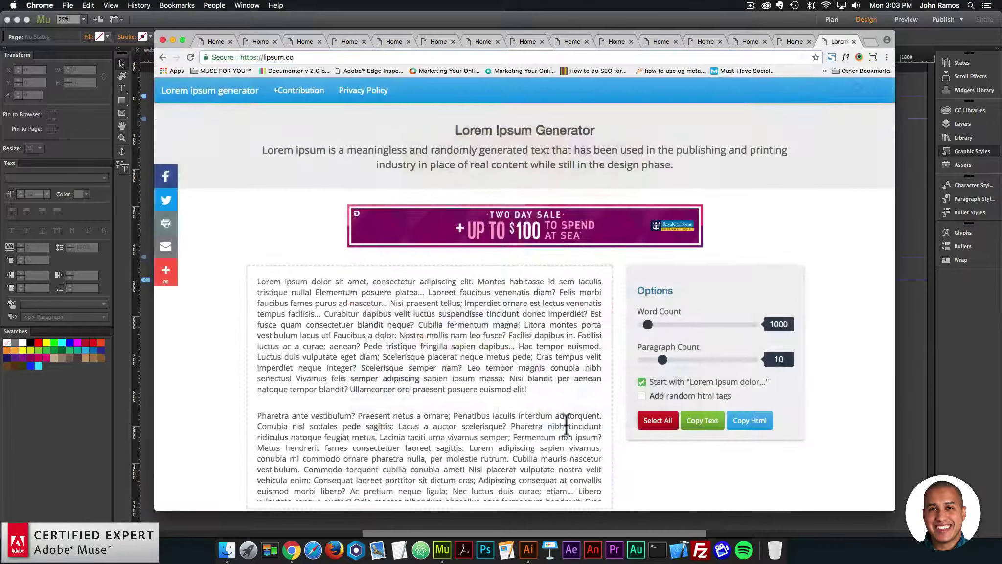
# Try to paste the generator's first lorem ipsum paragraph into the Home page in Muse and undo the paste
pyautogui.moveTo(544, 387); pyautogui.dragTo(260, 282)
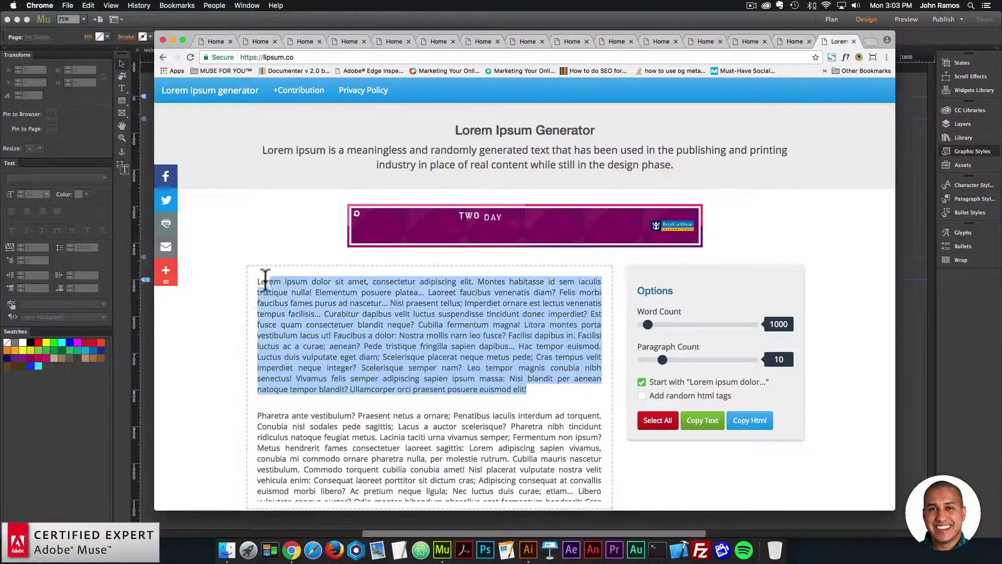
pyautogui.click(963, 311)
pyautogui.press('super+v')
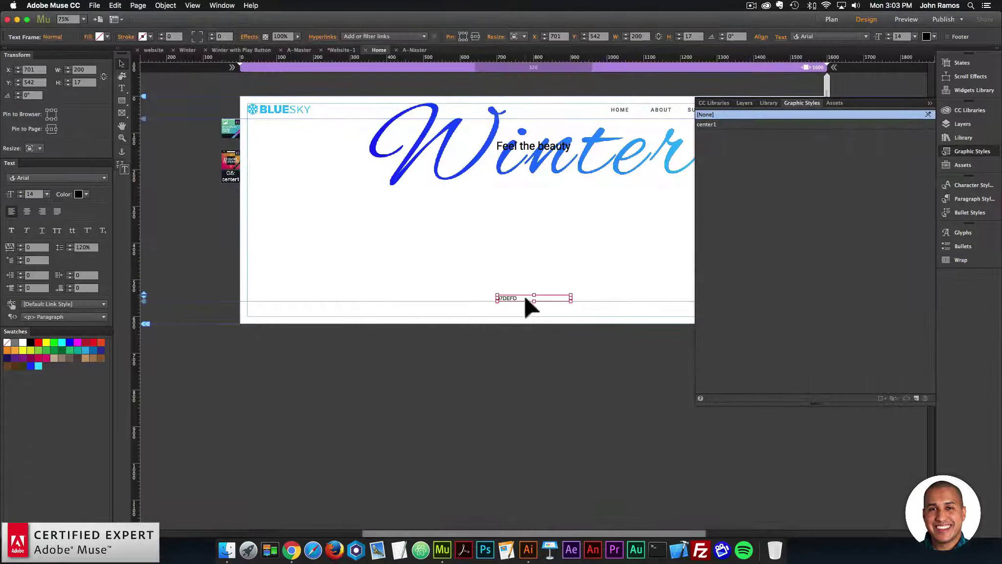
pyautogui.press('super+z')
# Copy the full generated lorem ipsum text, paste it into the Muse Home page and place its frame at X 301, Y 418
pyautogui.click(303, 539)
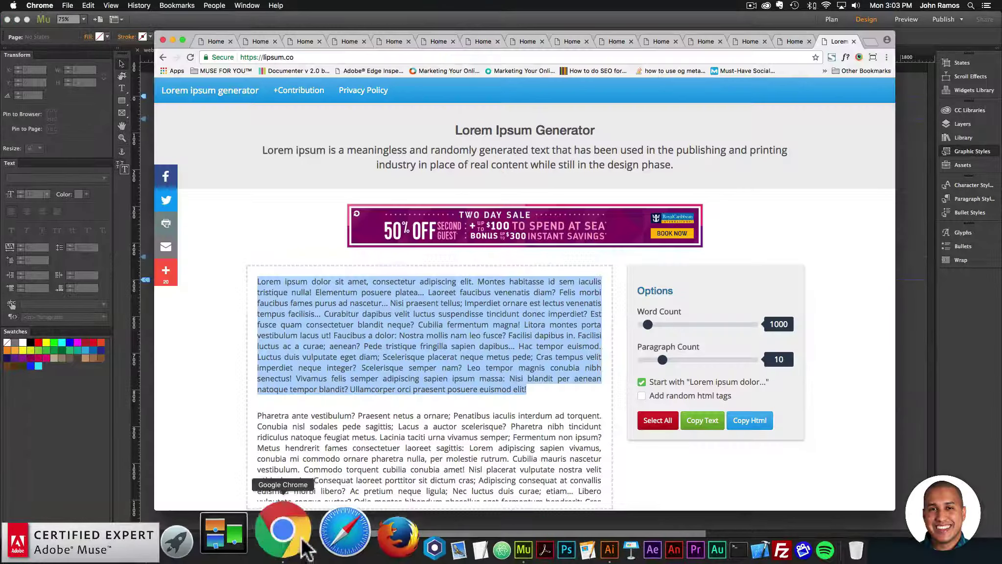
pyautogui.click(701, 421)
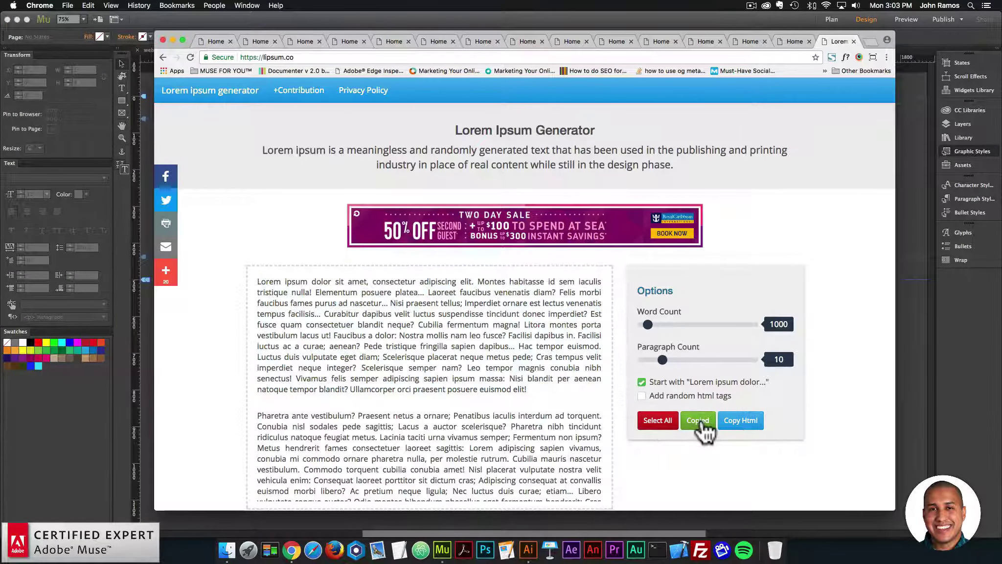
pyautogui.click(933, 396)
pyautogui.press('super+v')
pyautogui.moveTo(522, 335); pyautogui.dragTo(376, 289)
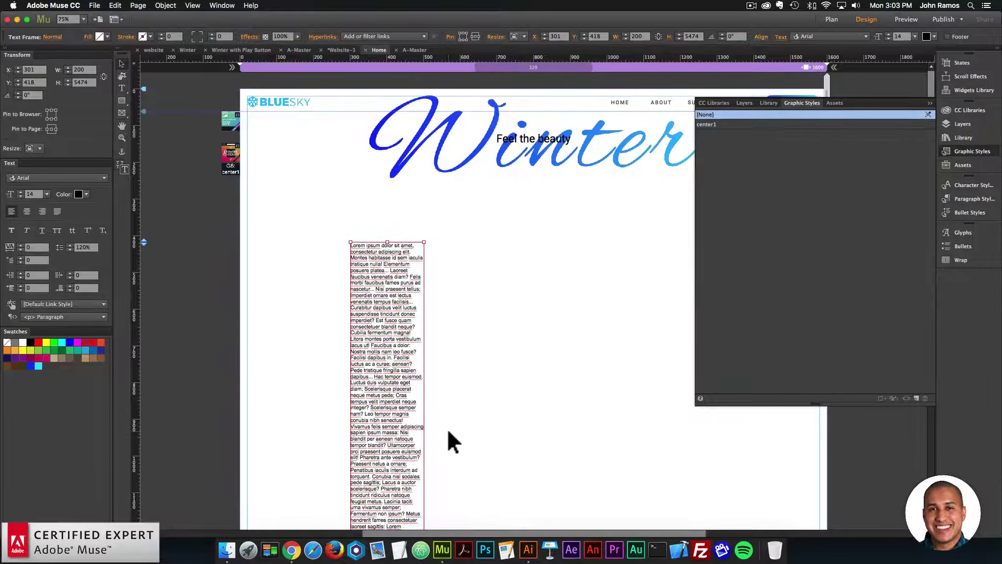
# Widen the lorem ipsum text frame to 809 px and move it over the Winter headline at X 478, Y 92
pyautogui.press('super+minus')
pyautogui.press('super+minus')
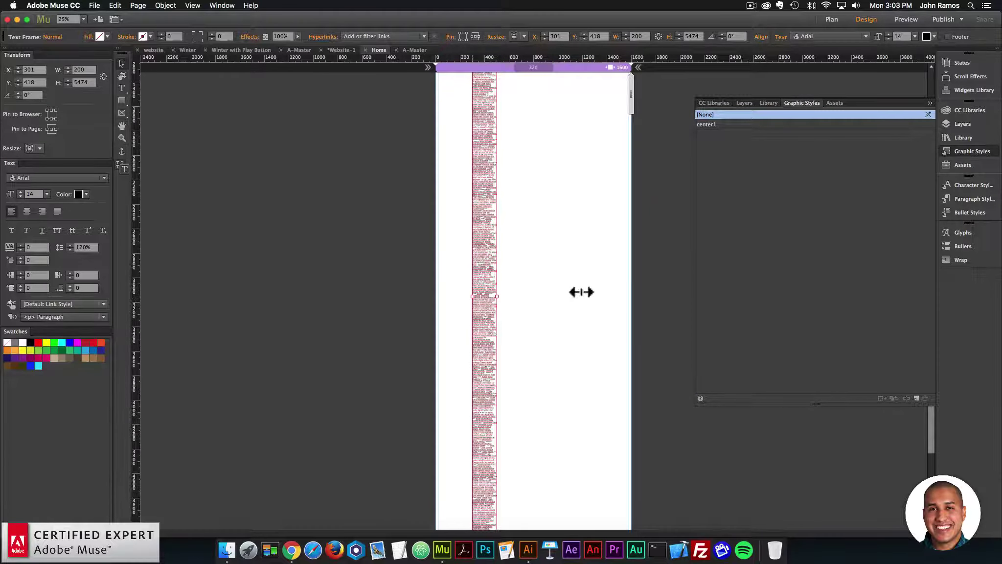
pyautogui.moveTo(581, 293); pyautogui.dragTo(572, 271)
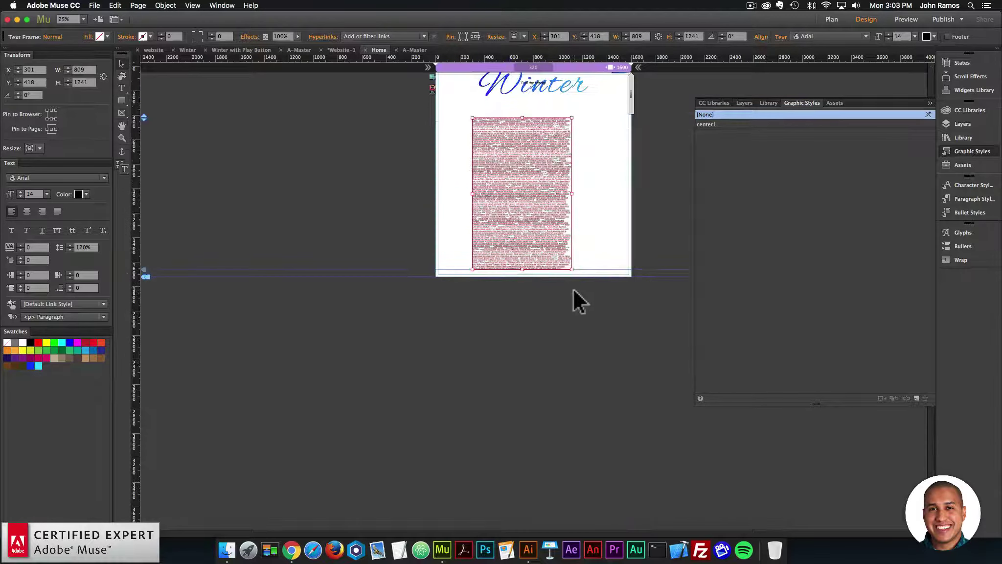
pyautogui.moveTo(525, 226); pyautogui.dragTo(551, 208)
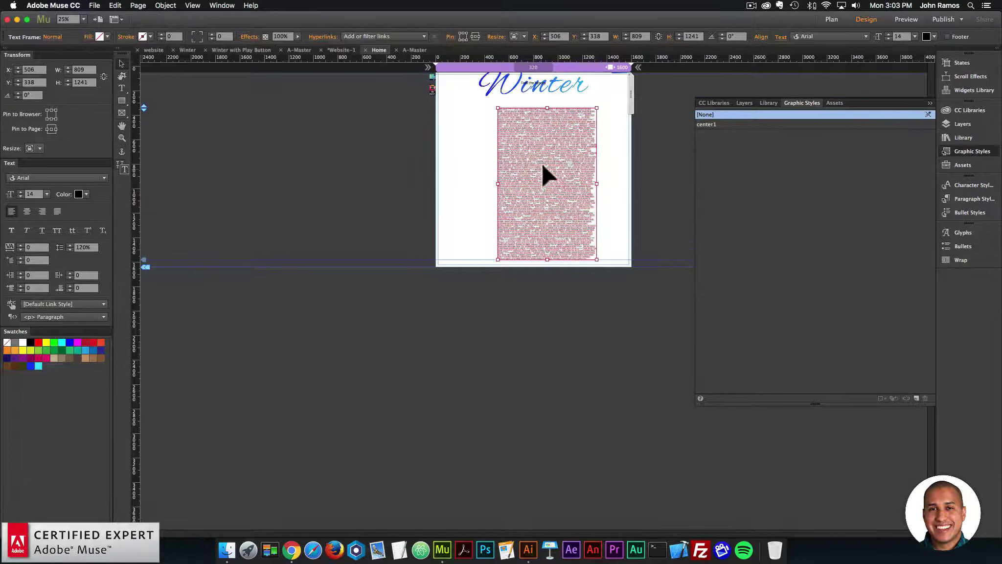
pyautogui.moveTo(543, 166); pyautogui.dragTo(537, 138)
# Move the lorem ipsum frame to the page's top centre at X 396, Y 0, then preview the page and scroll through it
pyautogui.press('super+minus')
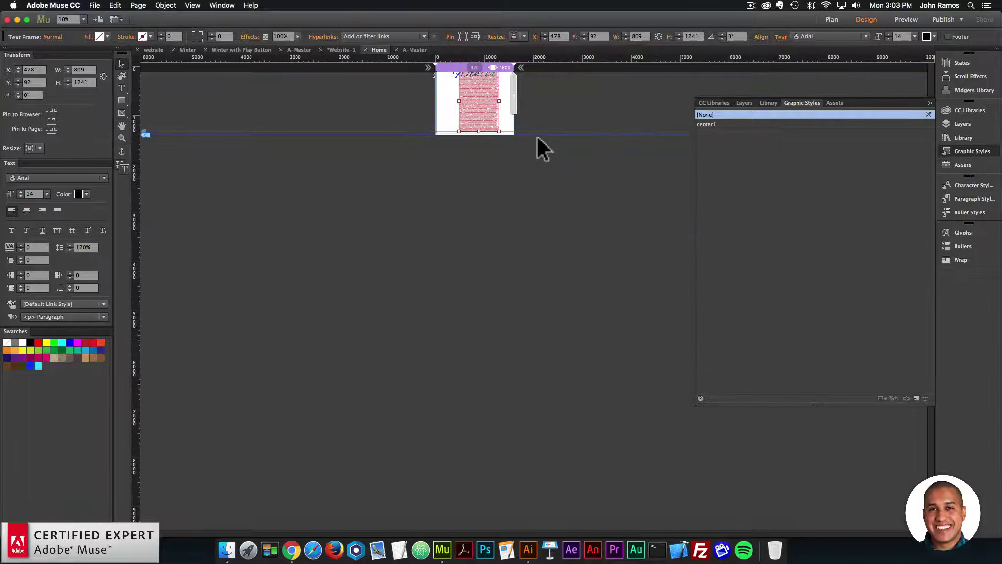
pyautogui.press('super+equal')
pyautogui.press('super+equal')
pyautogui.press('super+equal')
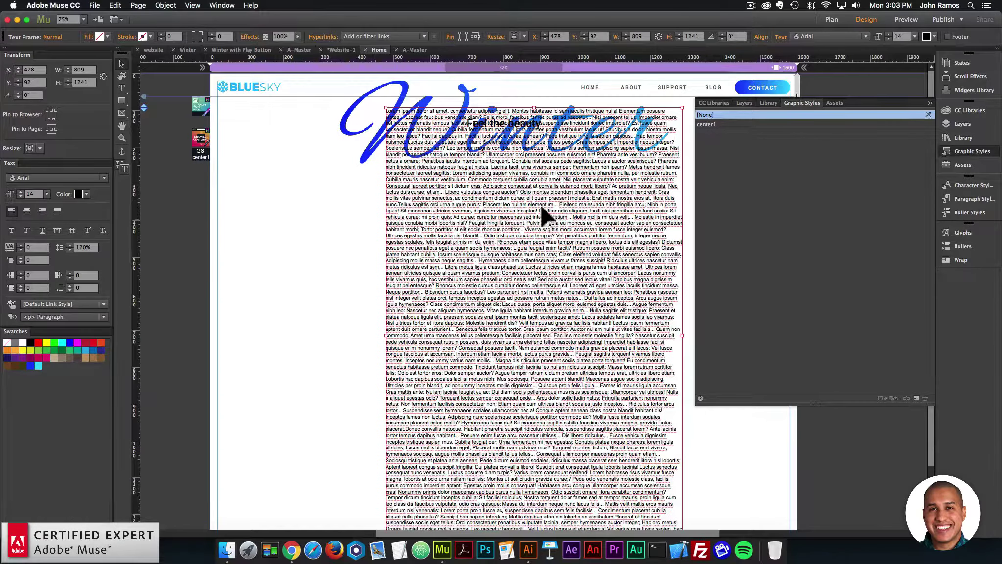
pyautogui.moveTo(541, 207); pyautogui.dragTo(537, 197)
pyautogui.click(255, 235)
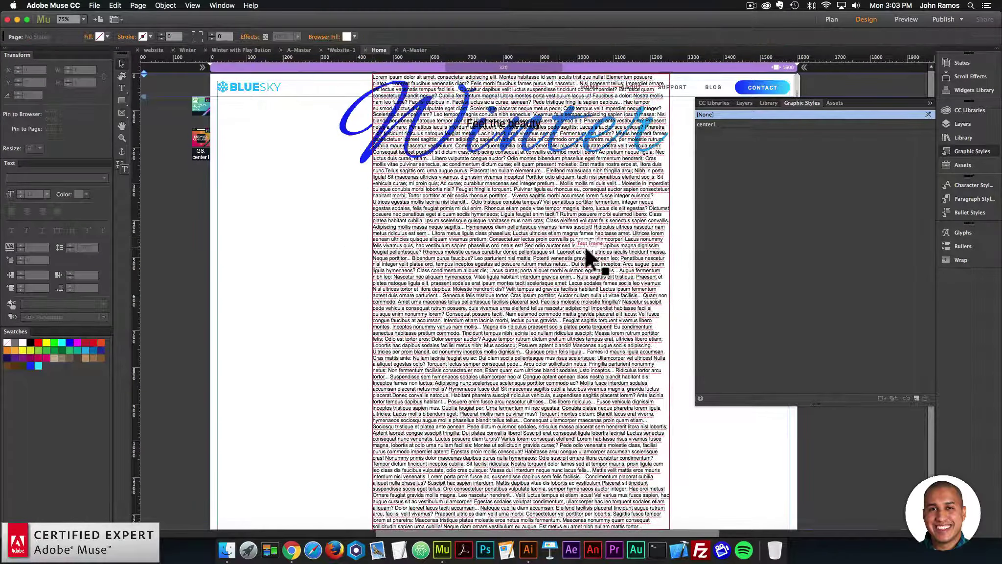
pyautogui.moveTo(584, 246); pyautogui.dragTo(567, 245)
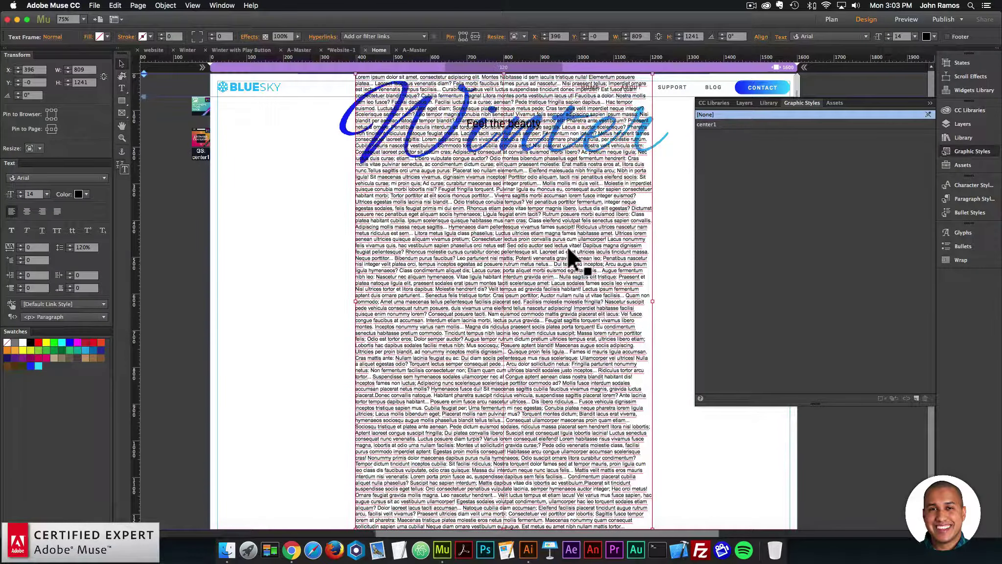
pyautogui.press('super+shift+e')
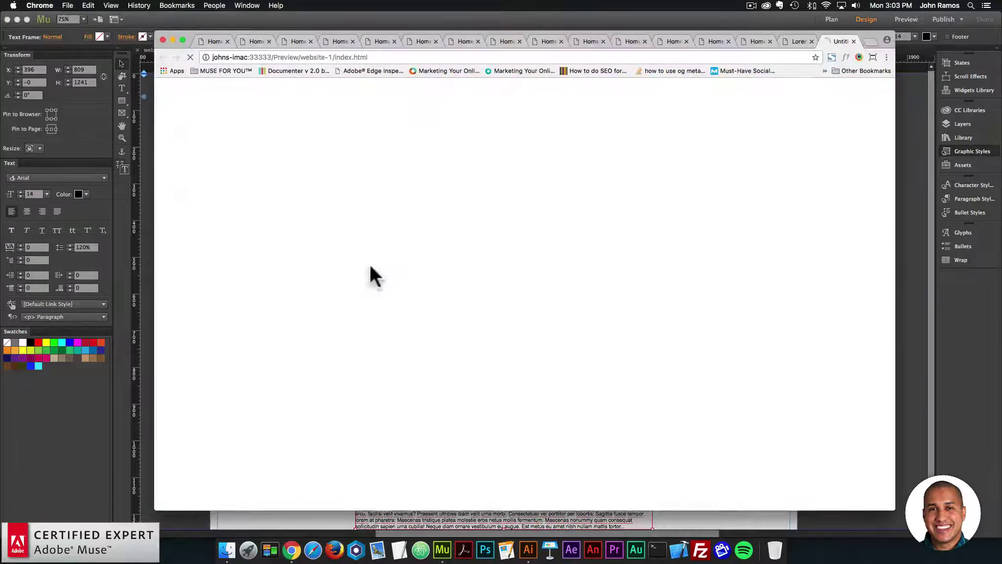
pyautogui.scroll(-10, 544, 297)
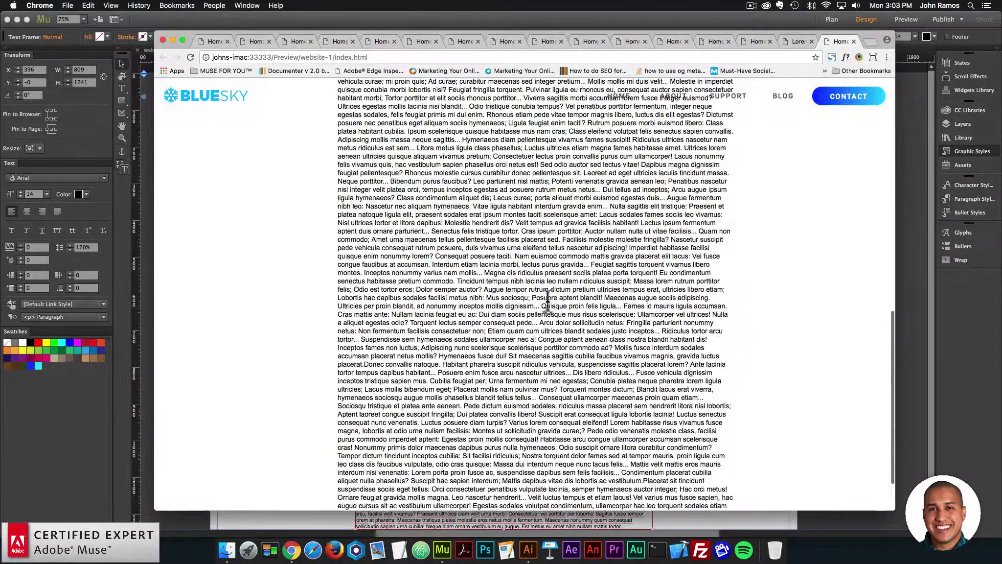
# Place the lorem ipsum frame just below the header, preview the Home page in the browser and scroll its text beneath the menu
pyautogui.click(950, 342)
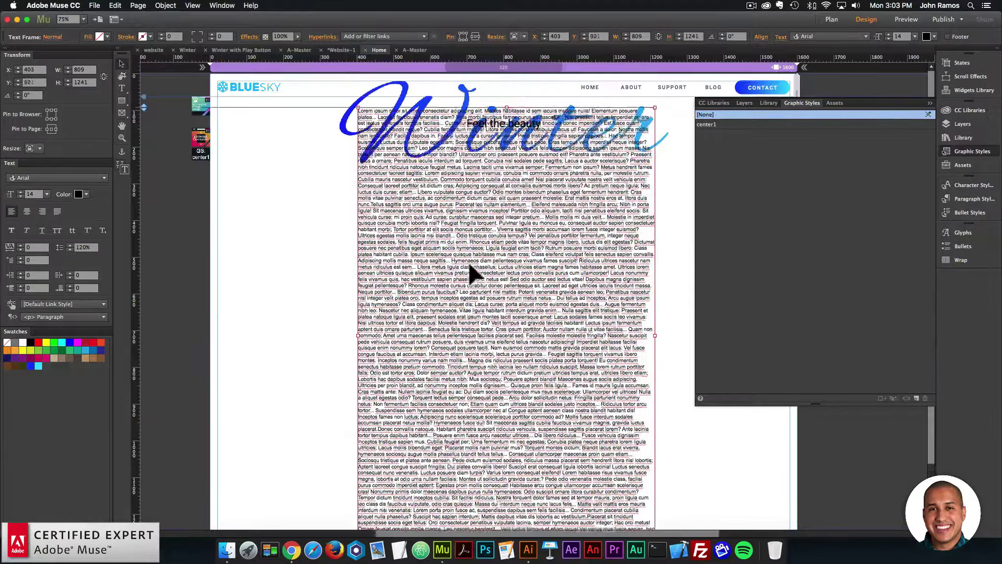
pyautogui.press('super+shift+e')
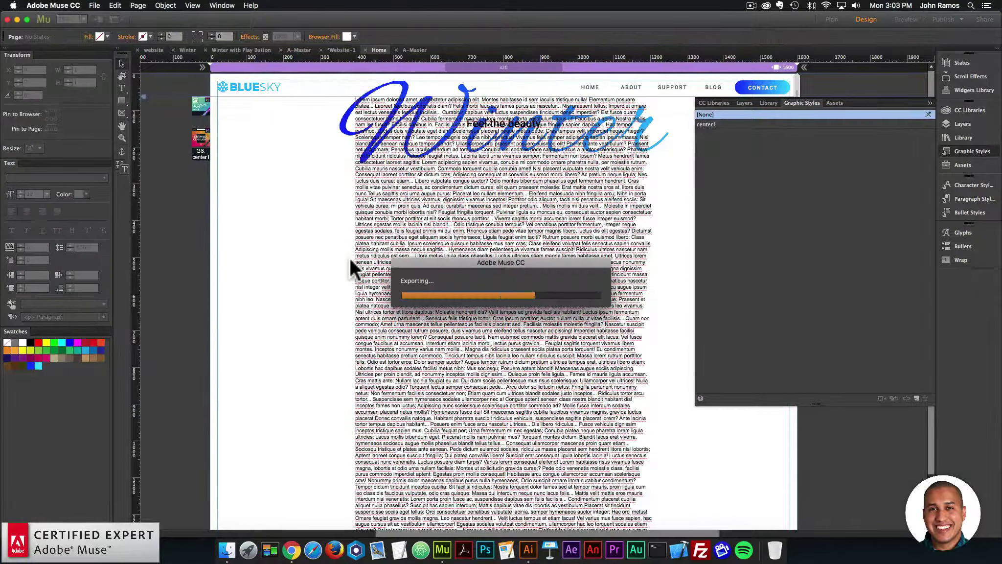
pyautogui.scroll(-15, 503, 284)
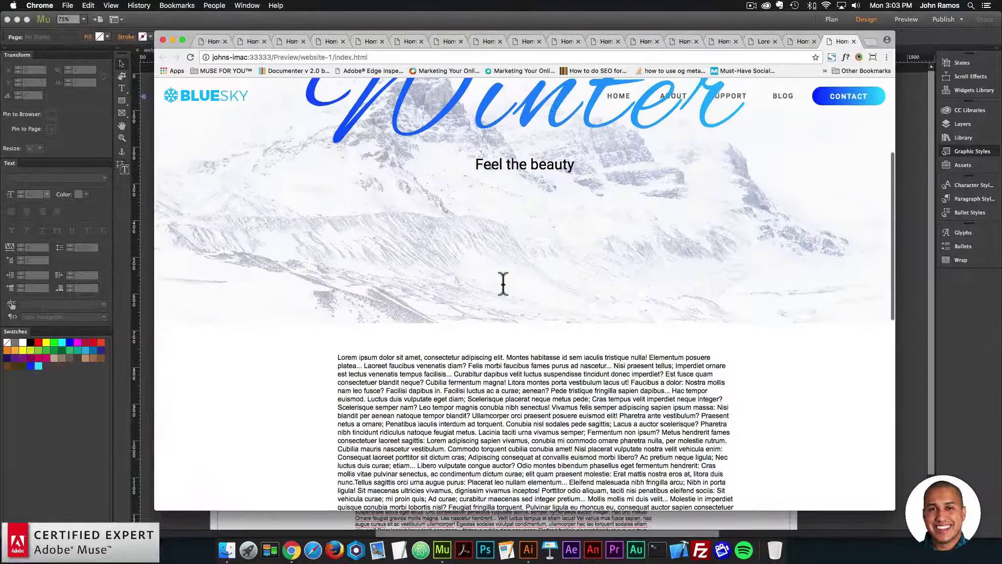
pyautogui.scroll(5, 522, 296)
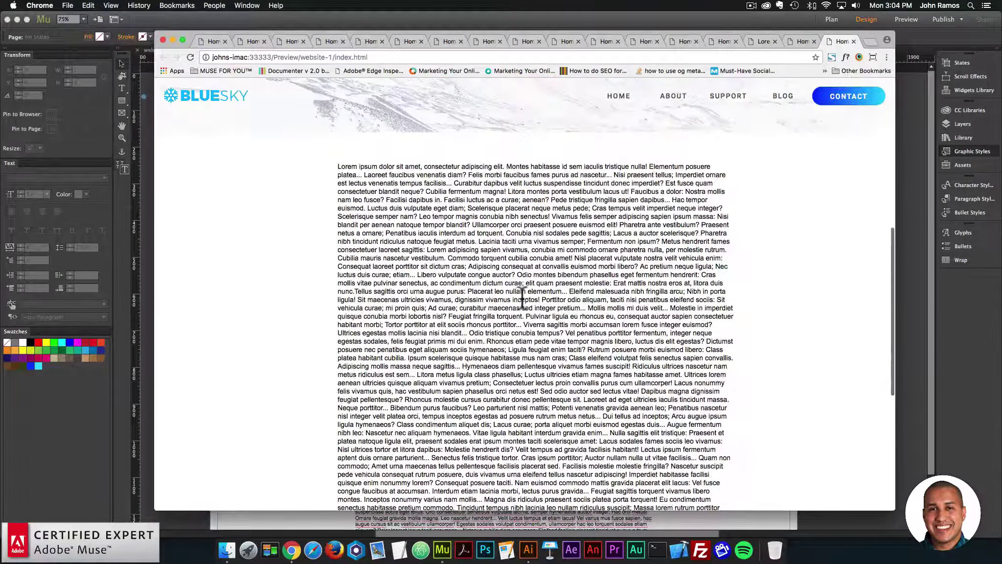
pyautogui.scroll(-5, 520, 296)
pyautogui.scroll(6, 519, 296)
pyautogui.scroll(-5, 518, 293)
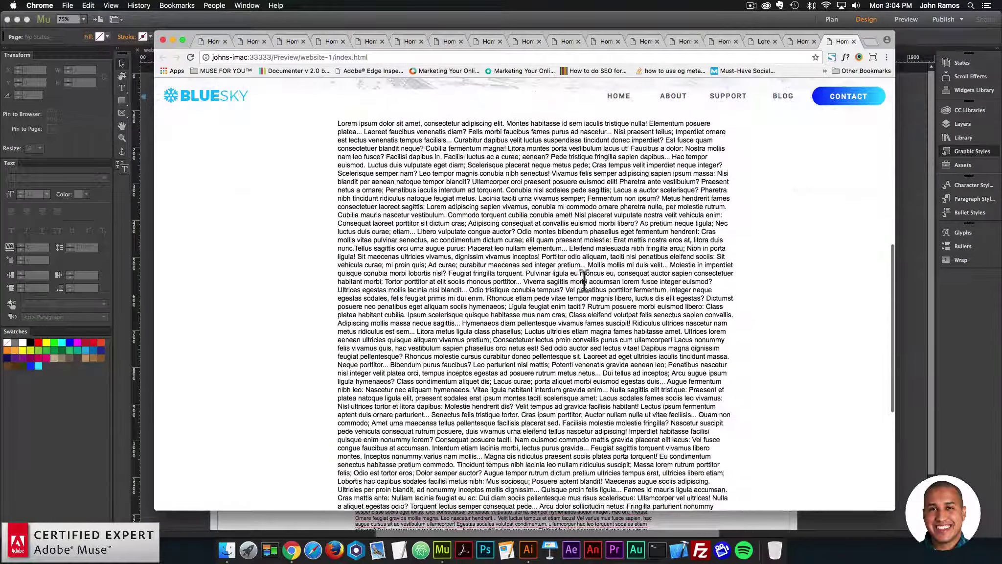
pyautogui.scroll(3, 569, 100)
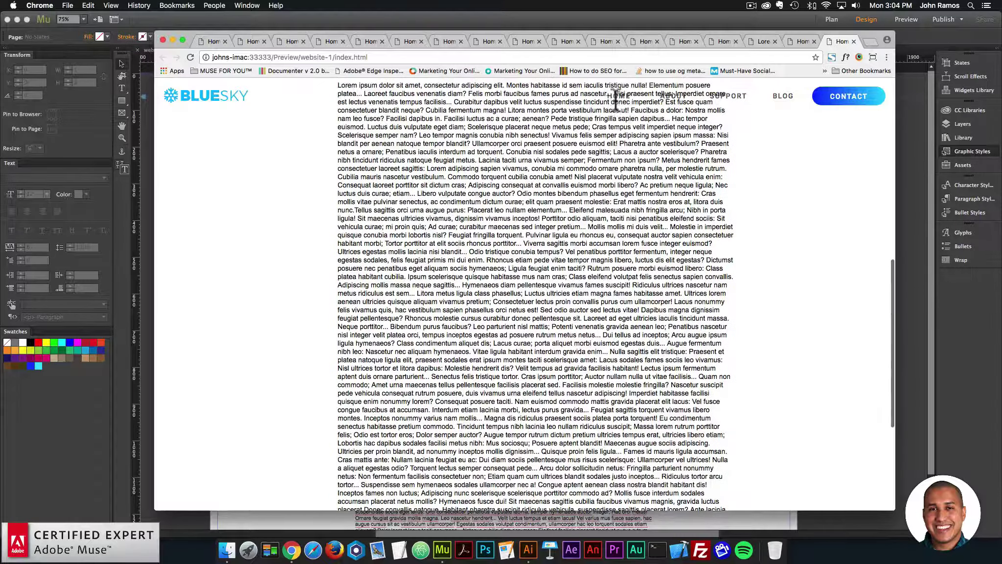
pyautogui.scroll(-5, 641, 122)
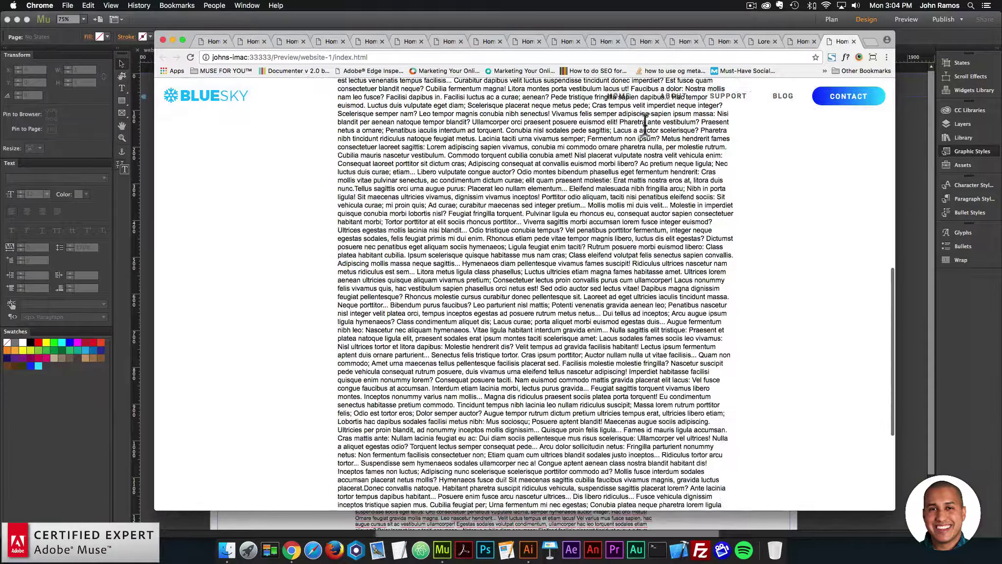
pyautogui.scroll(6, 644, 125)
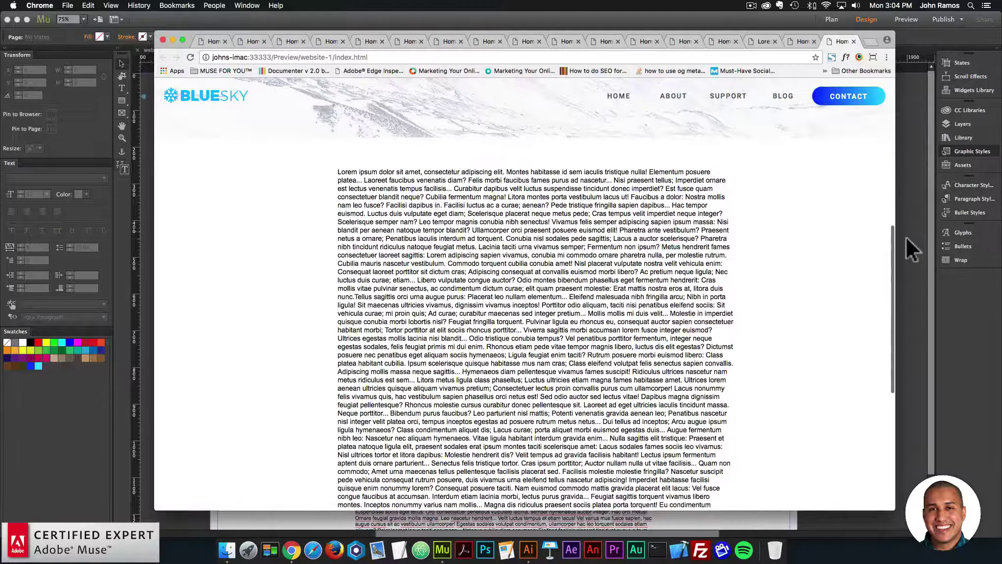
pyautogui.click(906, 239)
# Open the A-Master page and draw a rectangle about 1562 by 62 px across the header on the Header layer
pyautogui.click(831, 18)
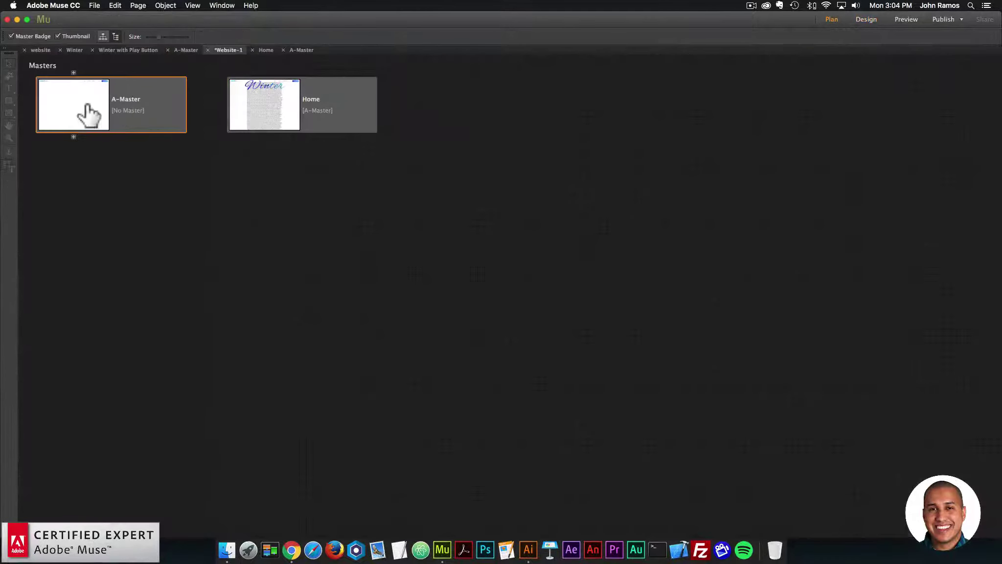
pyautogui.doubleClick(67, 112)
pyautogui.press('super+minus')
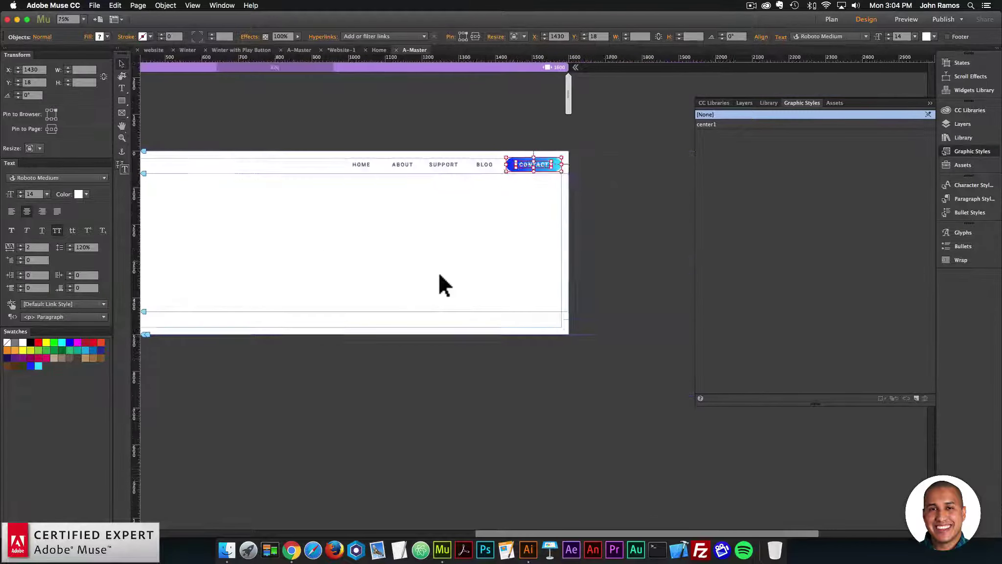
pyautogui.hscroll(-5, 471, 253)
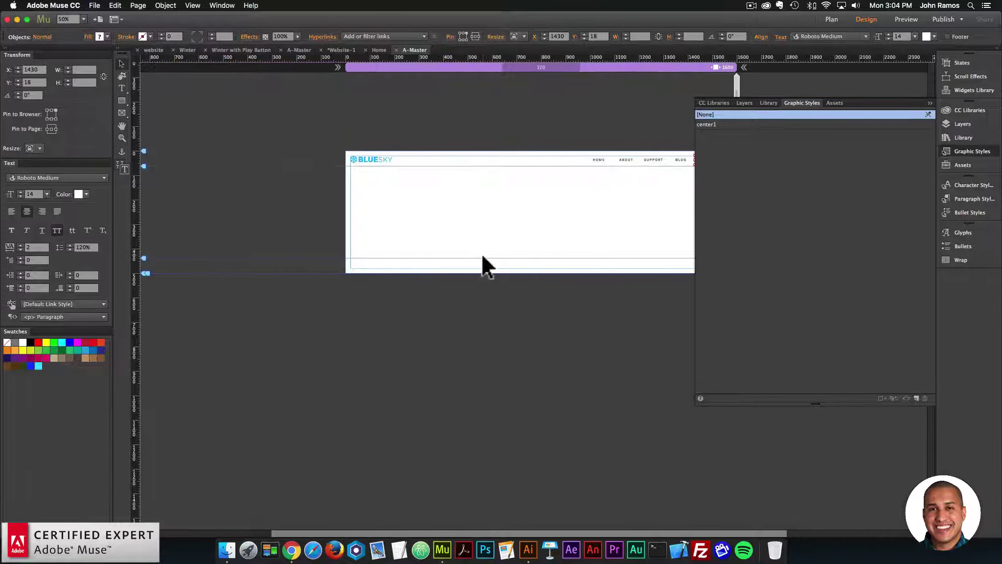
pyautogui.click(956, 126)
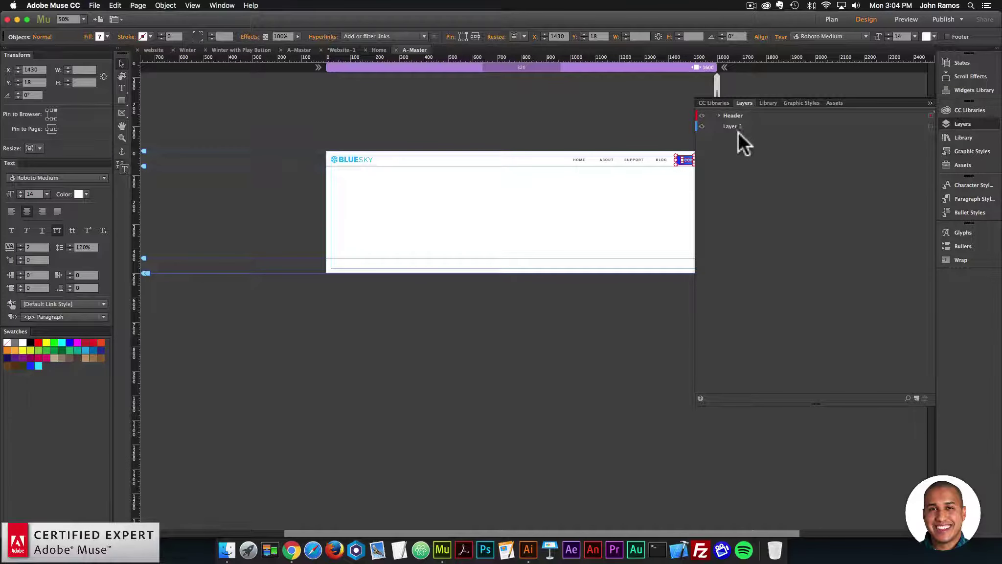
pyautogui.click(739, 116)
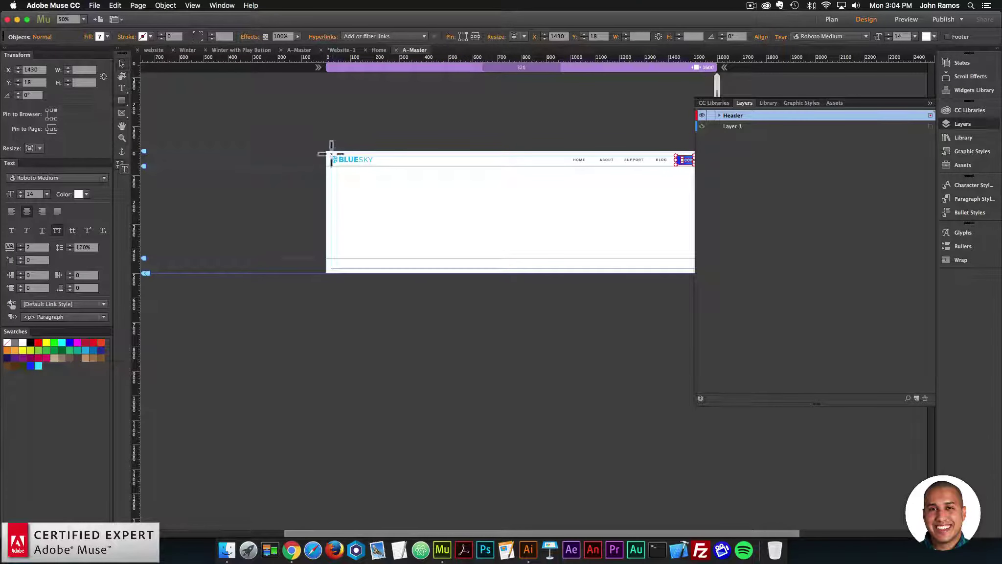
pyautogui.moveTo(327, 152); pyautogui.dragTo(708, 167)
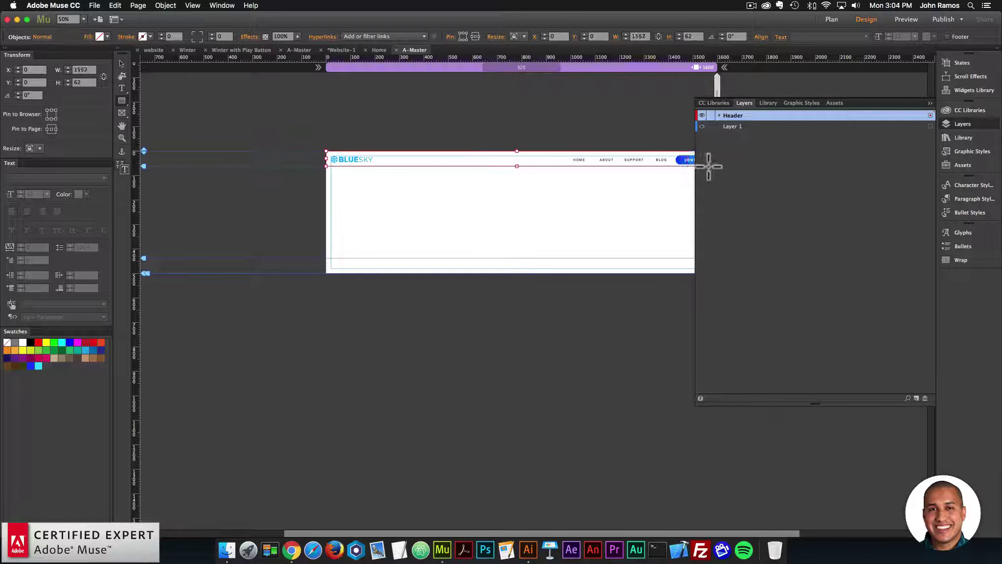
# Widen the header rectangle to the full page width of 1600 px, keeping its height at 62 px
pyautogui.click(975, 121)
pyautogui.press('super+equal')
pyautogui.press('super+equal')
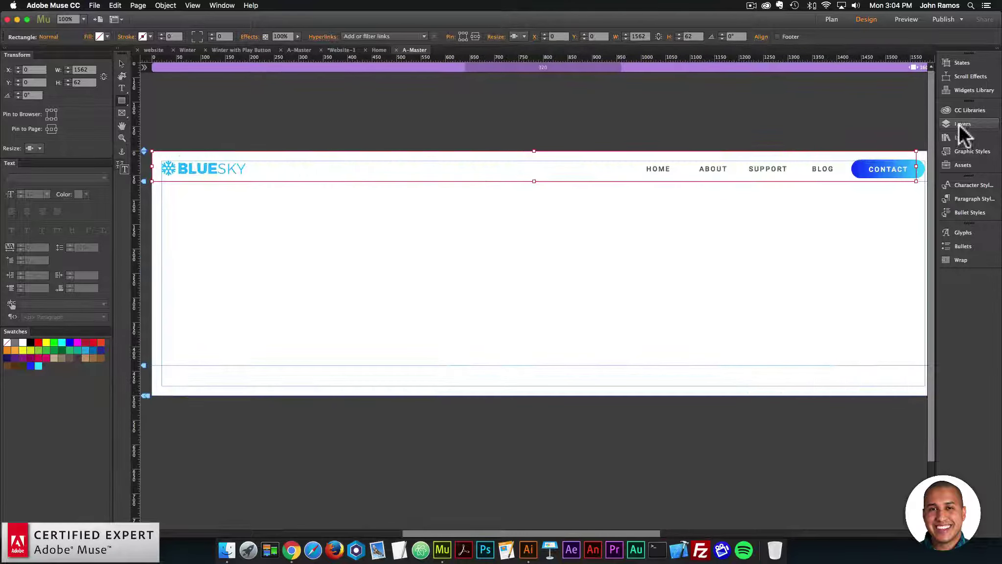
pyautogui.hscroll(2, 836, 166)
pyautogui.click(122, 63)
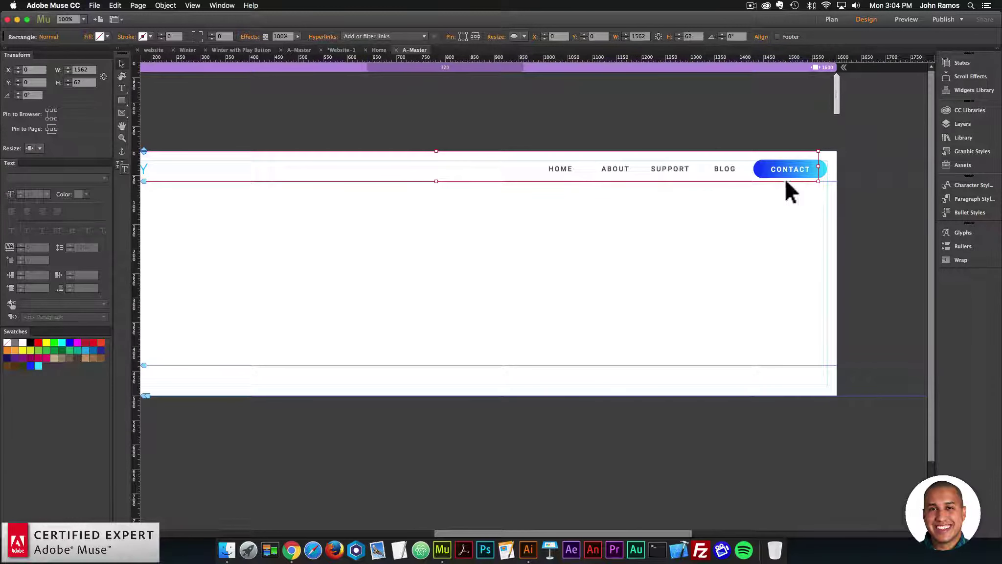
pyautogui.moveTo(821, 168); pyautogui.dragTo(836, 168)
# Move the header rectangle to the bottom of the Header layer, beneath the logo, menu and contact button
pyautogui.click(947, 126)
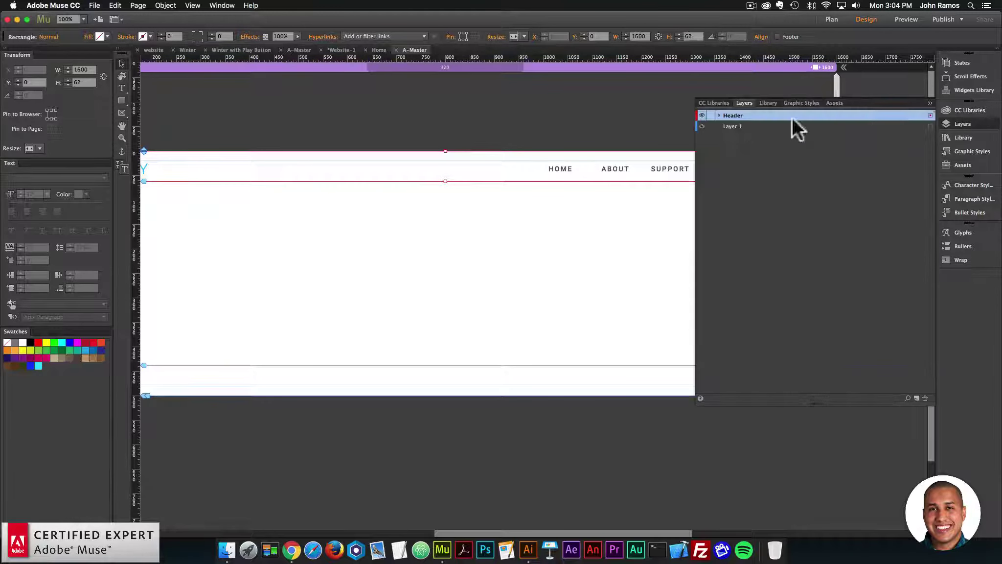
pyautogui.click(719, 115)
pyautogui.moveTo(746, 125); pyautogui.dragTo(755, 174)
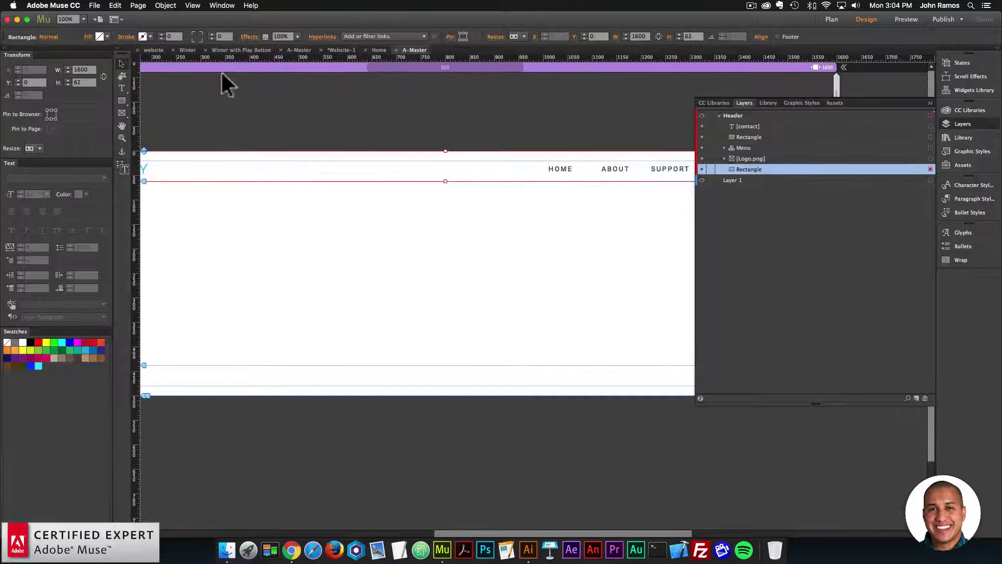
# Try black and grey fills on the header rectangle and settle on a white fill
pyautogui.click(107, 37)
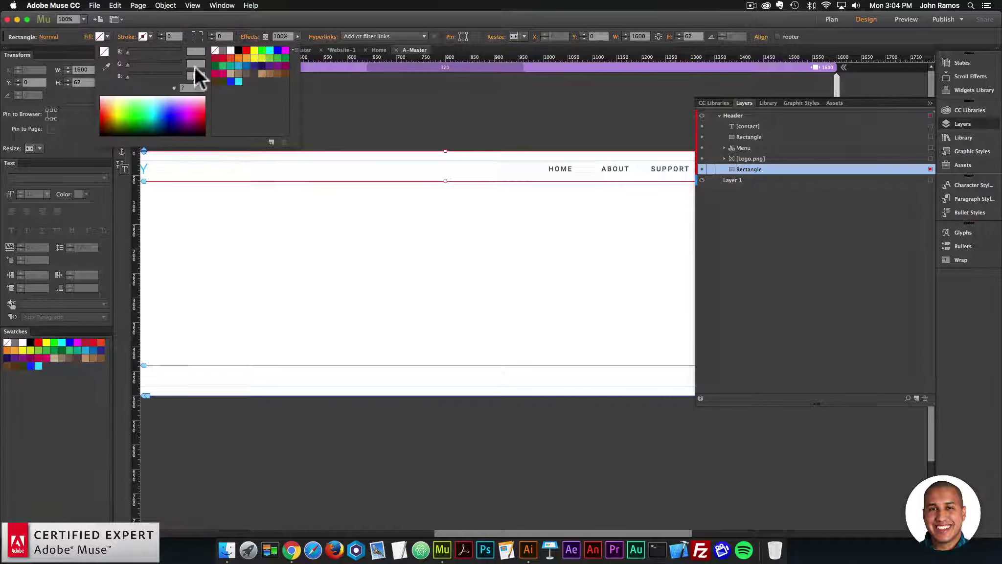
pyautogui.click(238, 50)
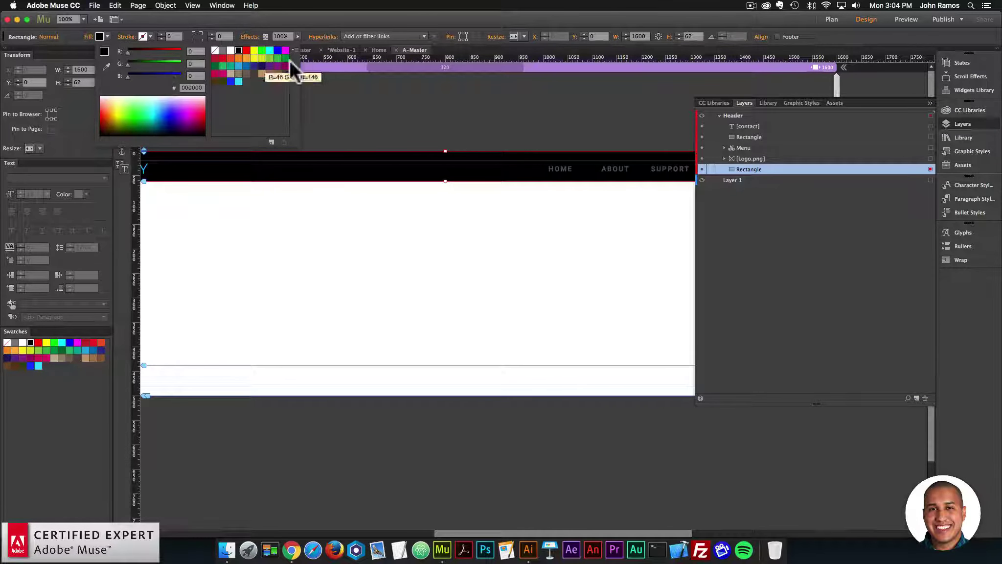
pyautogui.click(224, 48)
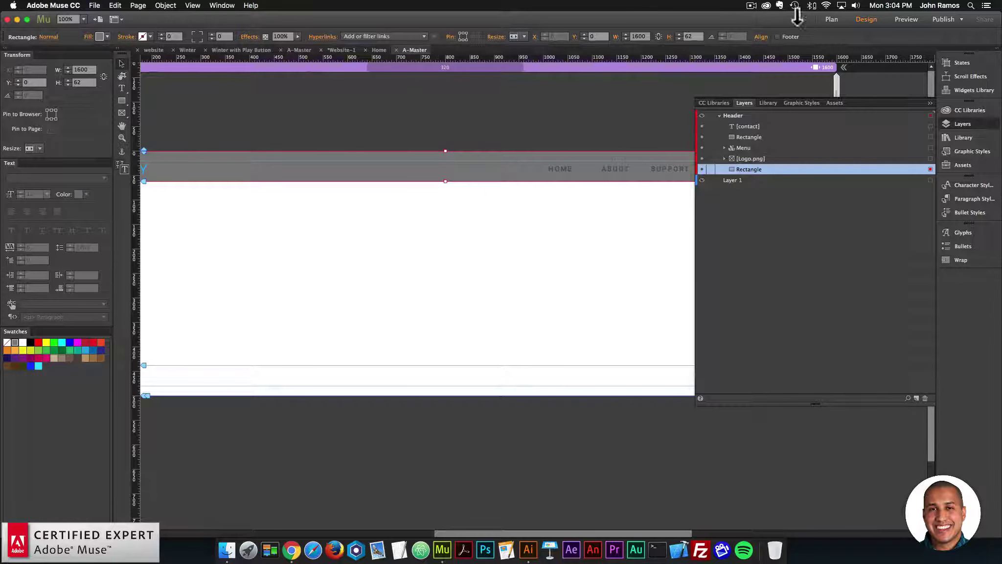
pyautogui.click(107, 37)
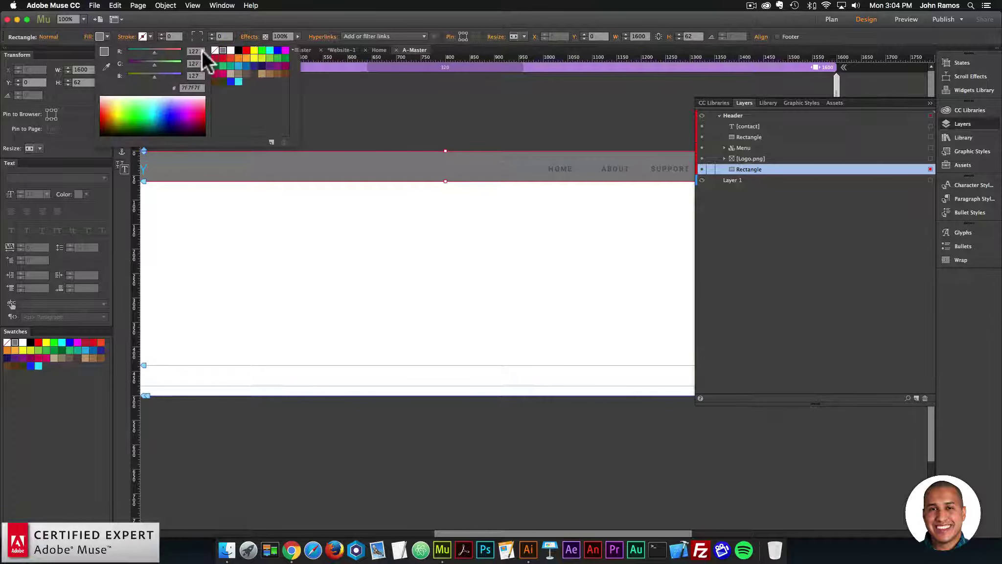
pyautogui.click(230, 49)
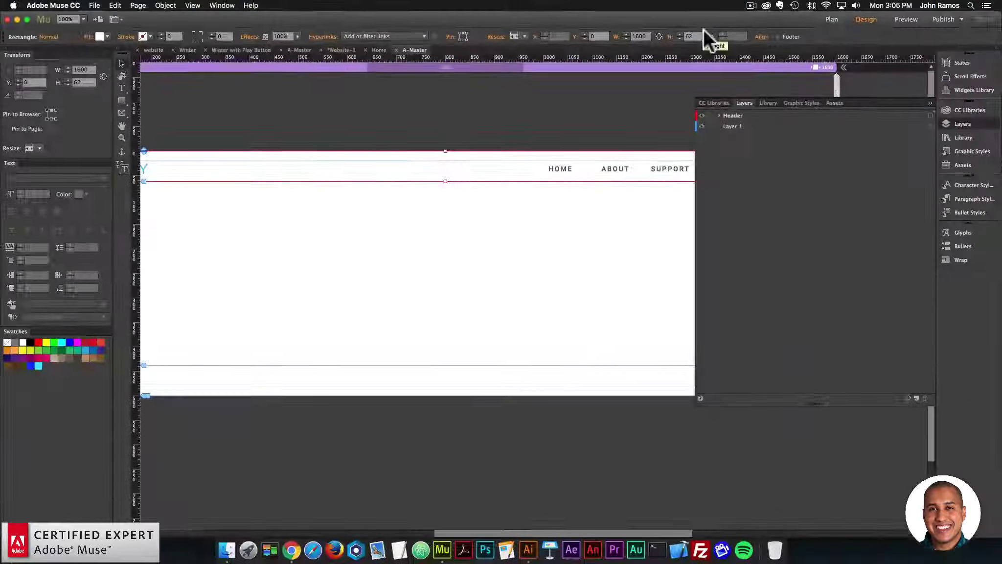
# Open the Home page, preview it in the browser and scroll to check how the content passes the header
pyautogui.click(833, 20)
pyautogui.doubleClick(262, 118)
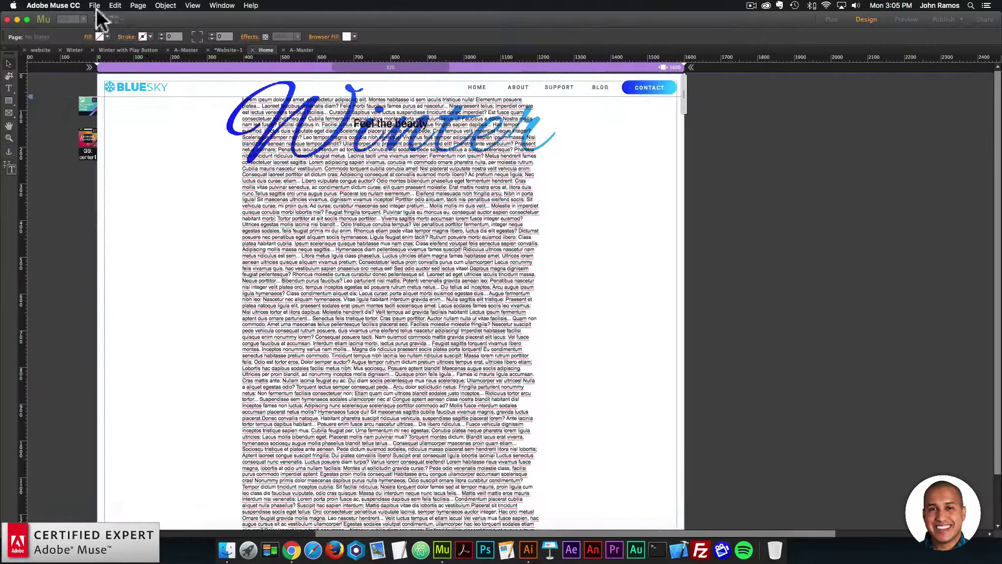
pyautogui.click(95, 5)
pyautogui.click(126, 162)
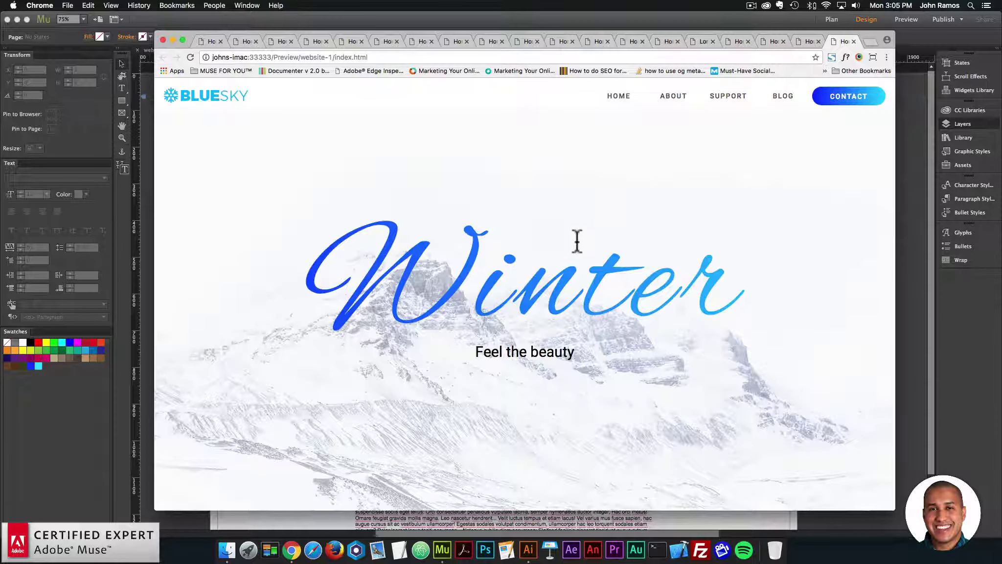
pyautogui.scroll(-5, 522, 230)
pyautogui.scroll(1, 522, 230)
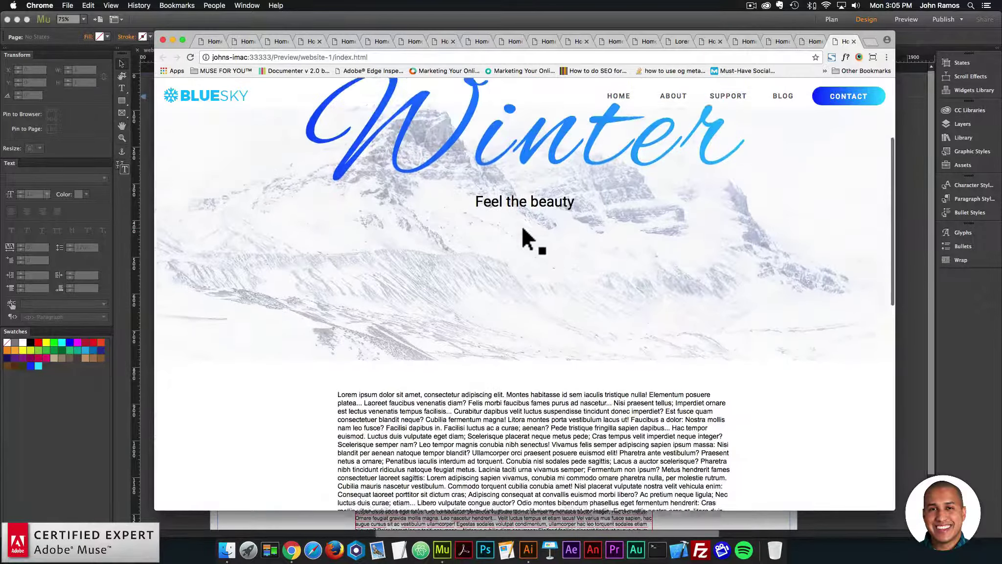
pyautogui.scroll(-3, 521, 225)
pyautogui.scroll(6, 521, 226)
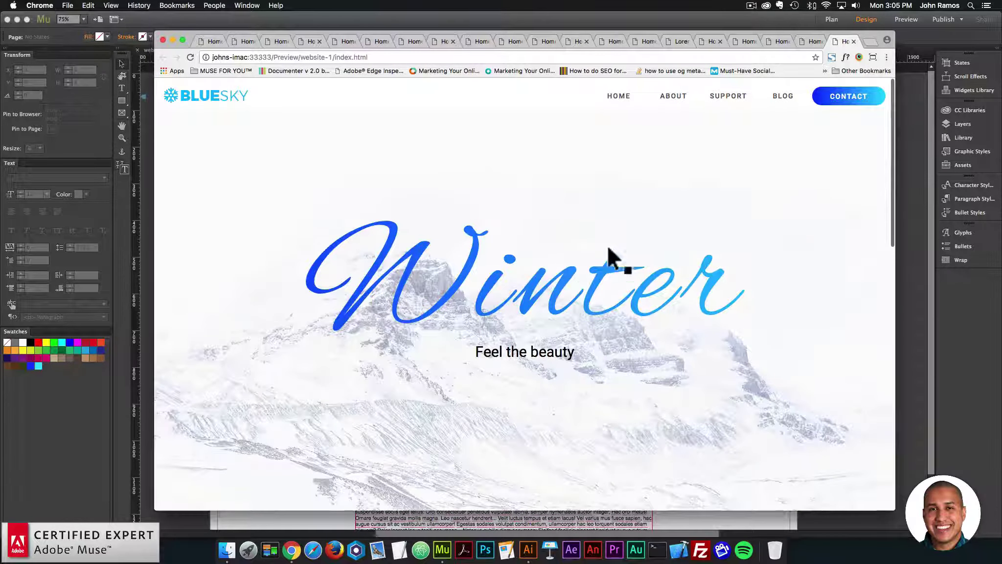
pyautogui.click(908, 213)
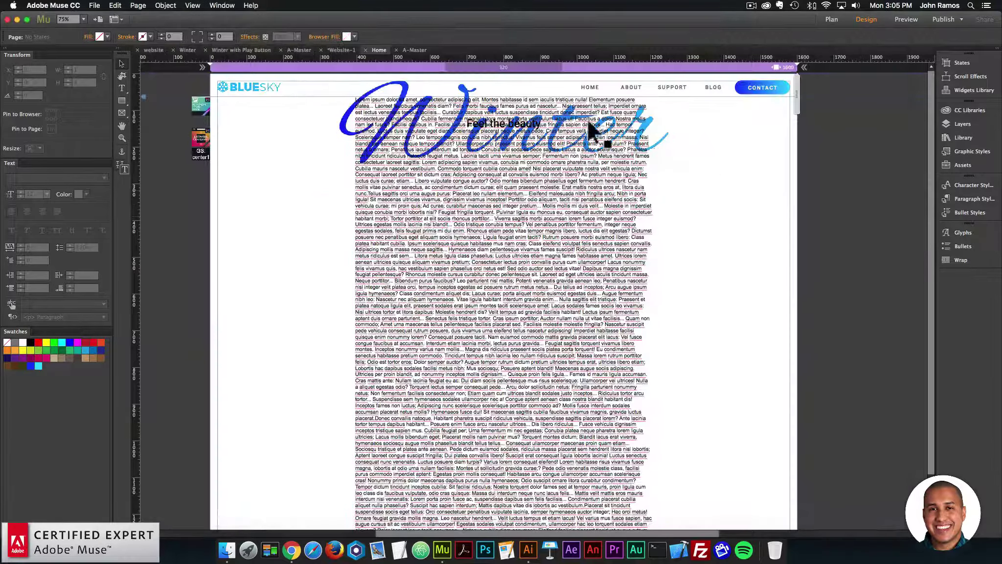
# Move the lorem ipsum text, "Feel the beauty", Browser Centering and Gradient Text items from the Header layer to Layer 1
pyautogui.click(963, 124)
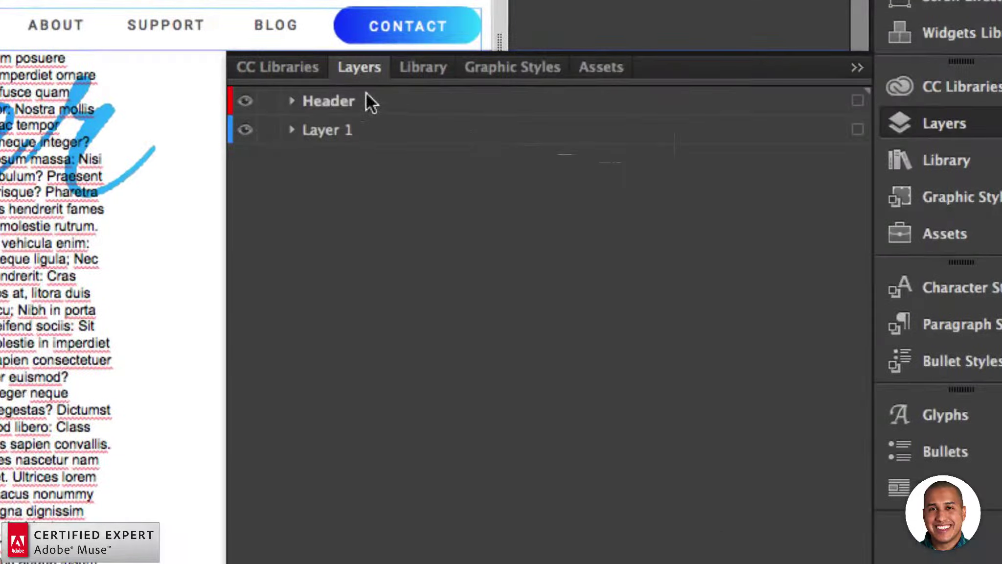
pyautogui.click(291, 101)
pyautogui.click(381, 137)
pyautogui.keyDown('shift'); pyautogui.click(368, 215); pyautogui.keyUp('shift')
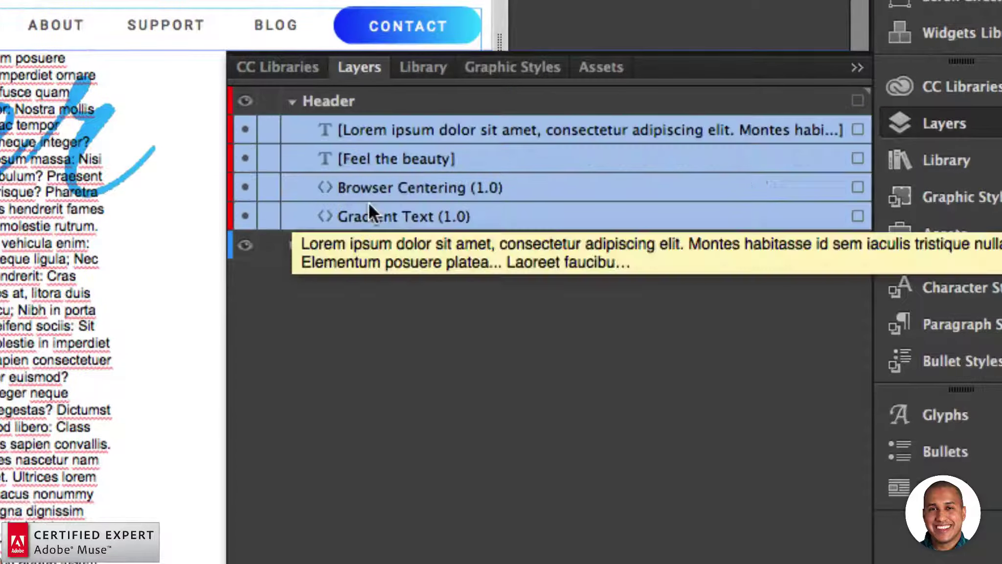
pyautogui.moveTo(389, 130); pyautogui.dragTo(386, 277)
pyautogui.moveTo(385, 279); pyautogui.dragTo(385, 280)
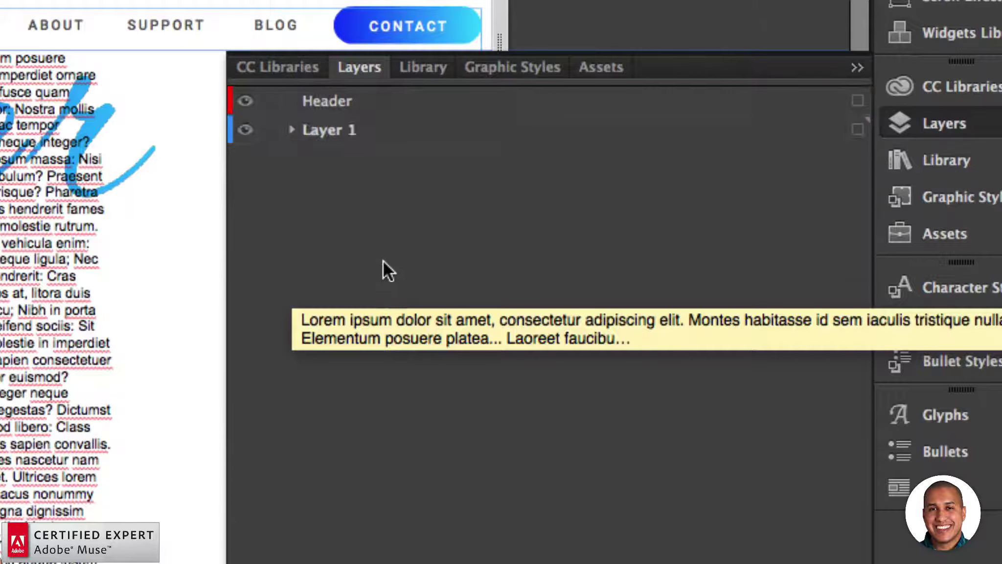
pyautogui.click(917, 115)
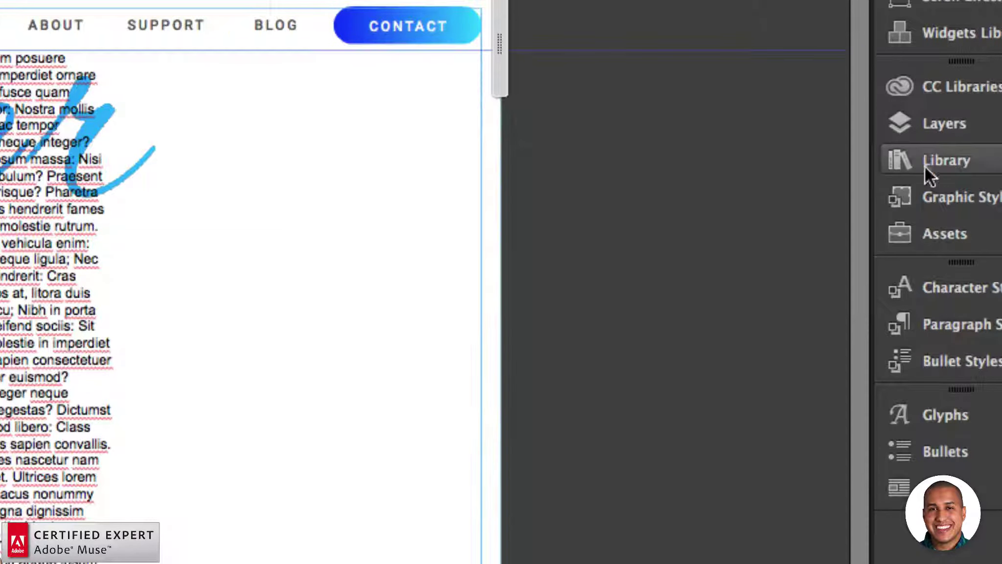
pyautogui.click(917, 119)
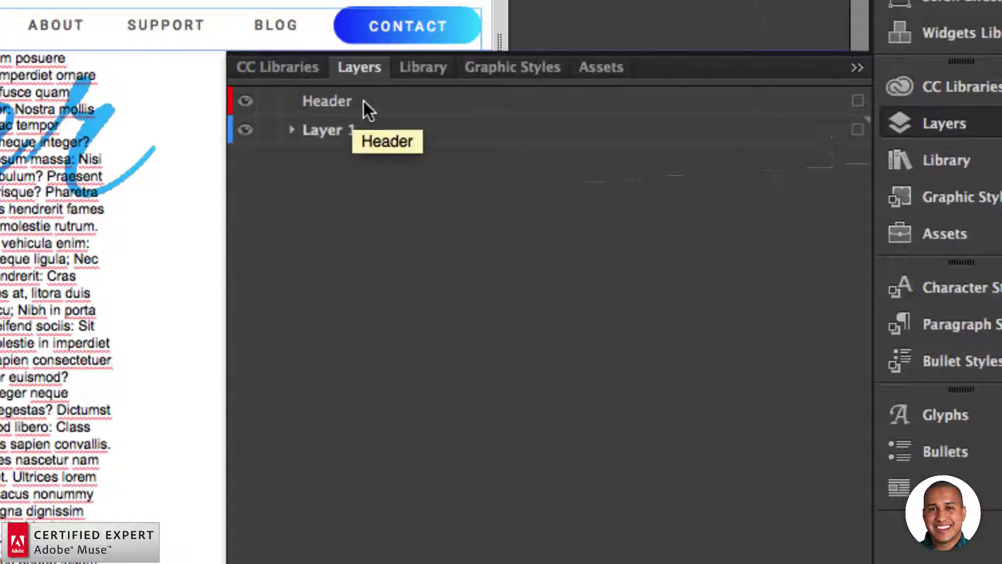
# Preview the Home page in the browser and scroll to check how the content passes beneath the header
pyautogui.click(918, 119)
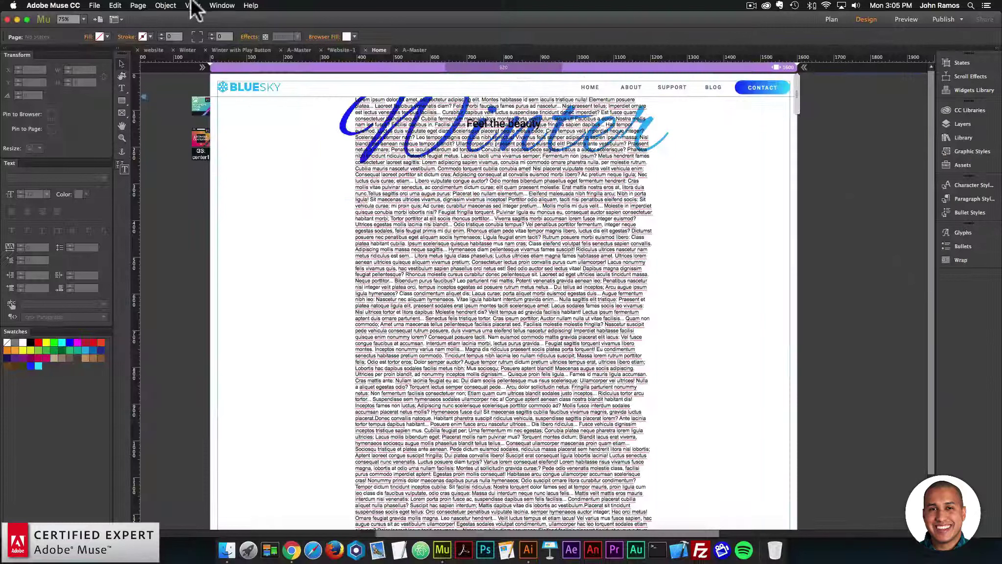
pyautogui.click(94, 6)
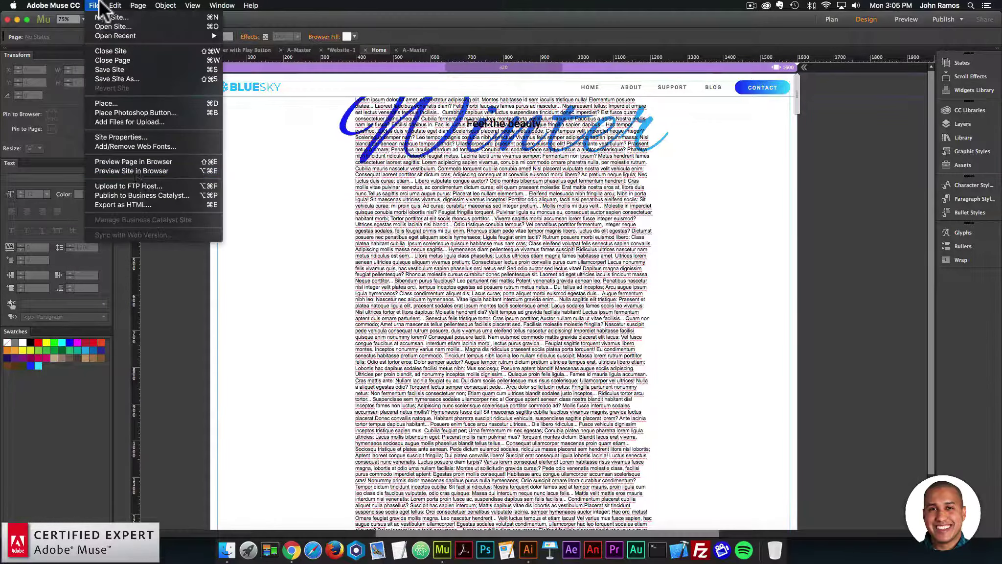
pyautogui.click(140, 161)
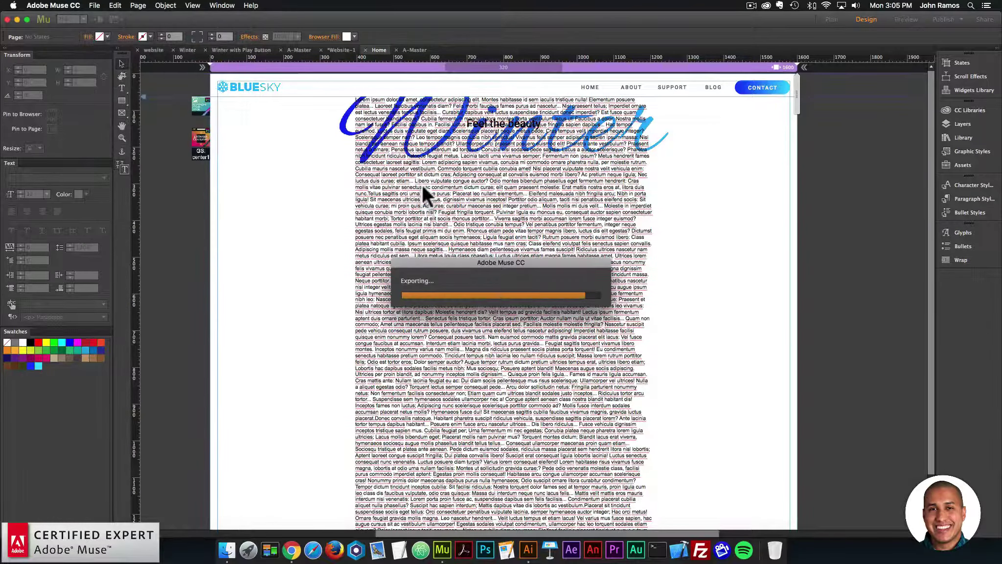
pyautogui.scroll(-5, 602, 284)
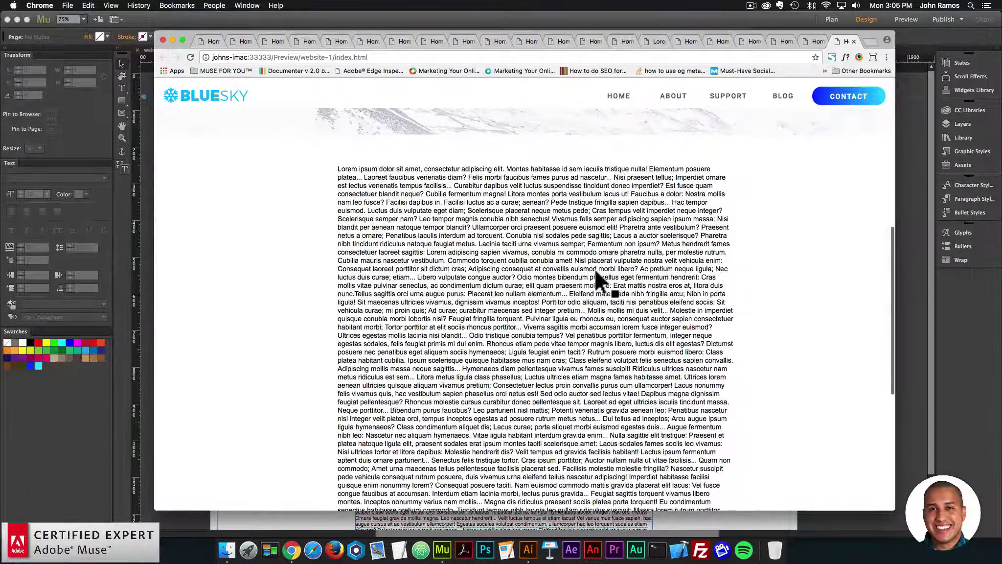
pyautogui.scroll(-5, 594, 268)
pyautogui.scroll(8, 594, 268)
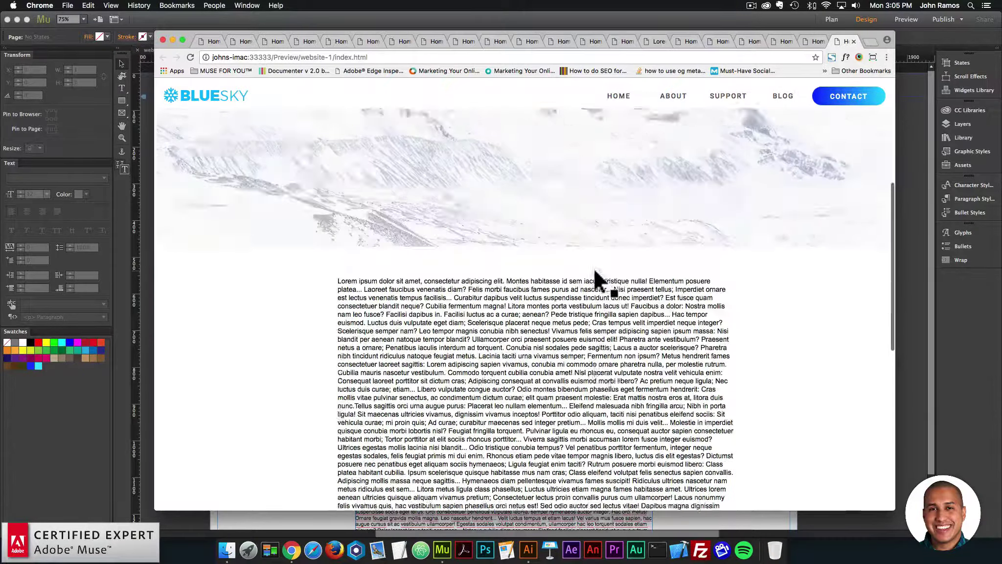
pyautogui.scroll(3, 594, 271)
pyautogui.scroll(-8, 595, 271)
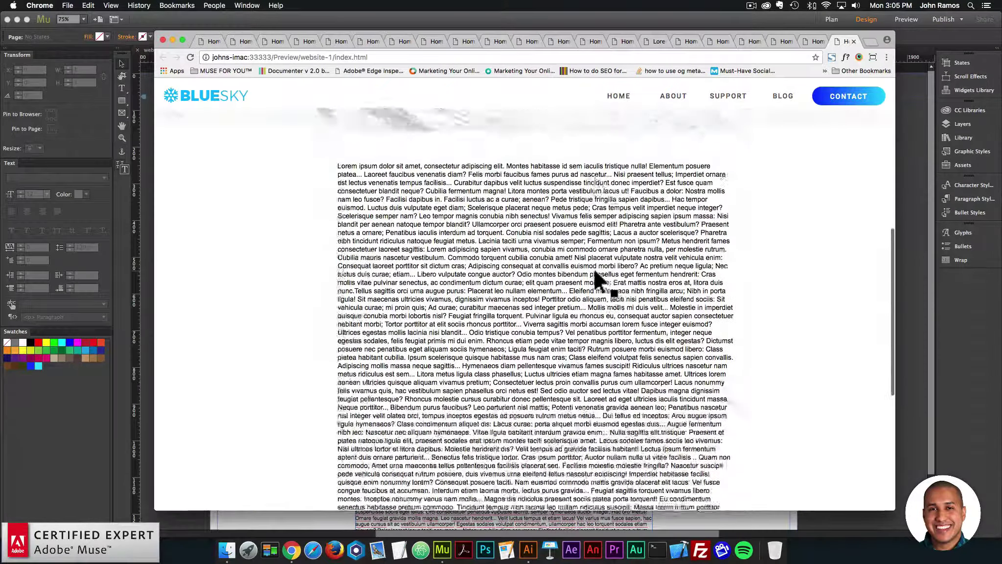
pyautogui.scroll(10, 595, 271)
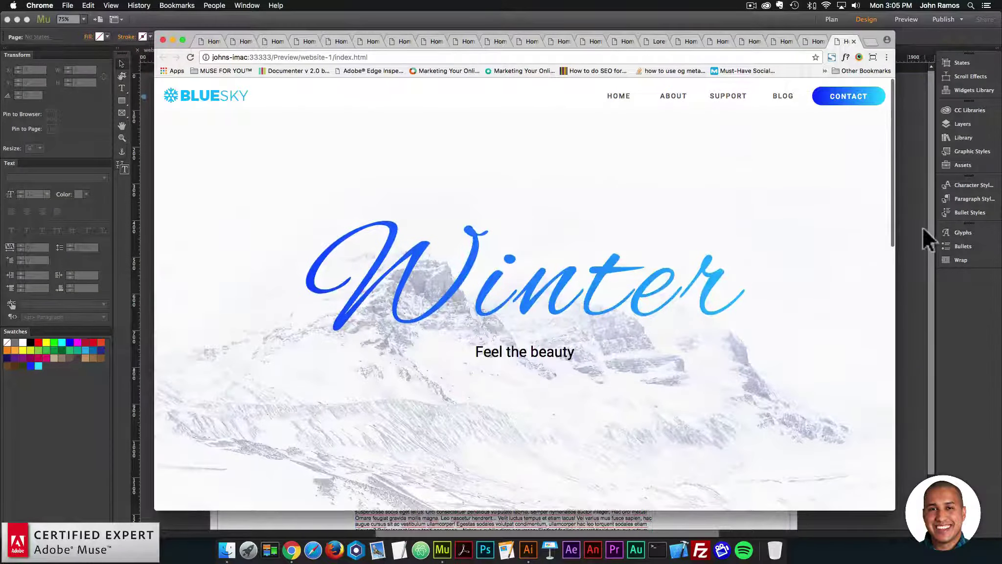
pyautogui.click(918, 226)
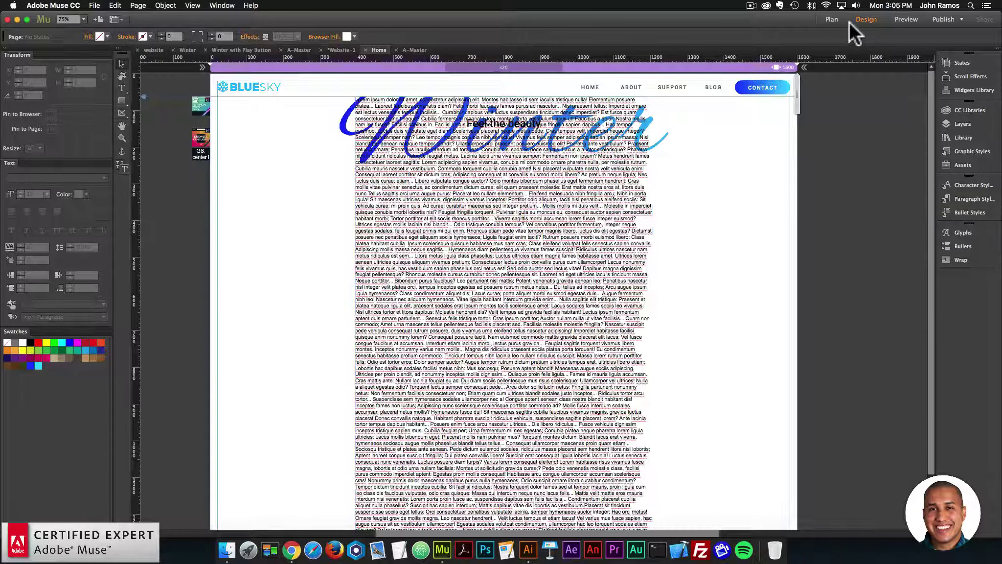
# Duplicate the Home page in the site plan and name the copy "Winter with Play Button"
pyautogui.click(833, 19)
pyautogui.rightClick(268, 105)
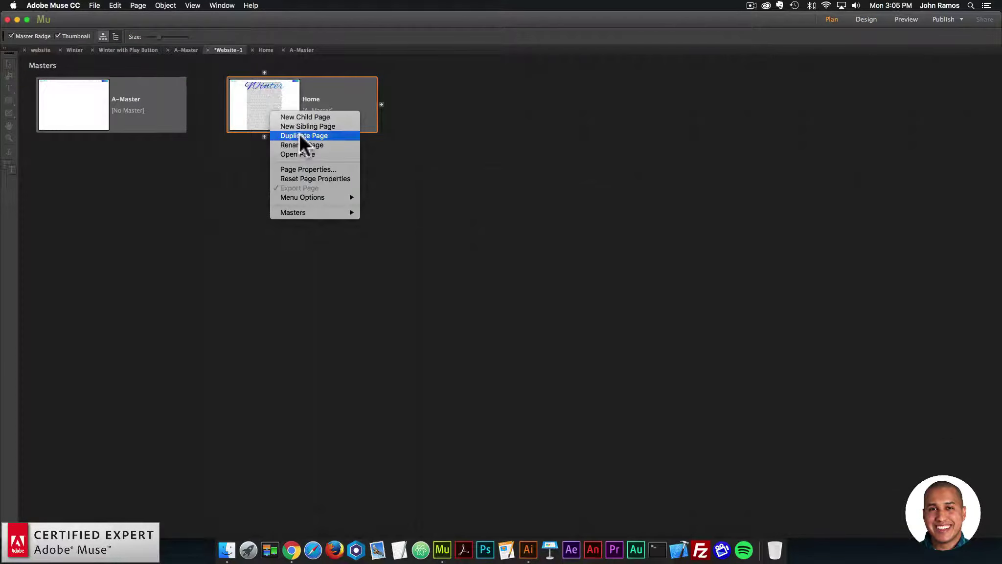
pyautogui.click(299, 135)
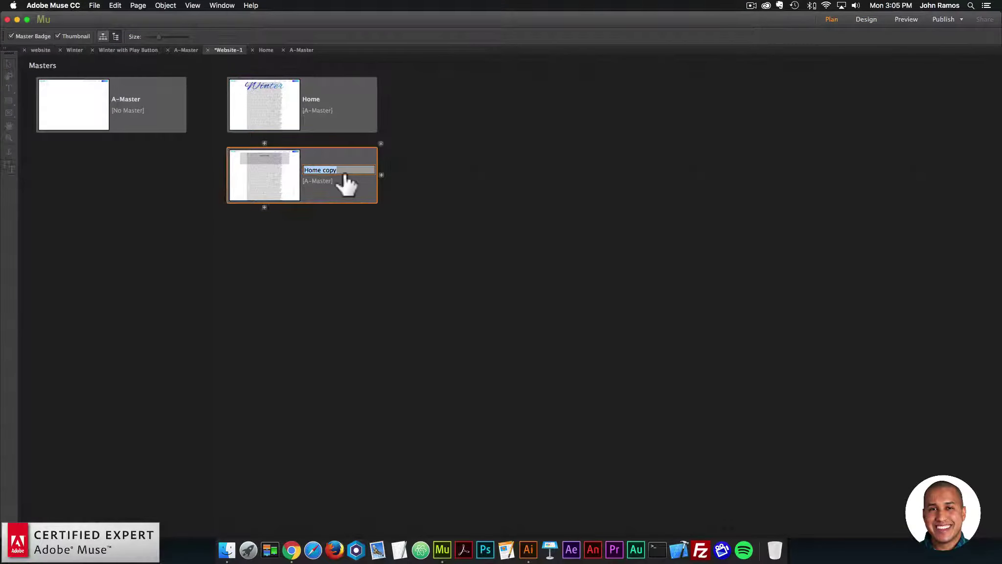
pyautogui.write('Winter with Play Button')
pyautogui.press('Return')
# Open the "Winter with Play Button" page and delete the lorem ipsum text and the "Feel the beauty" subtitle
pyautogui.doubleClick(255, 164)
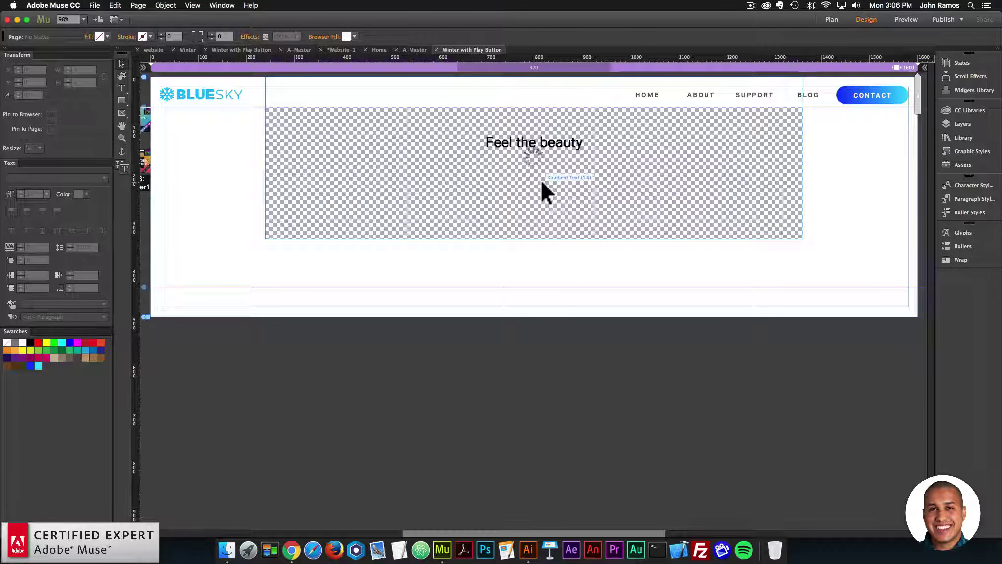
pyautogui.press('super+minus')
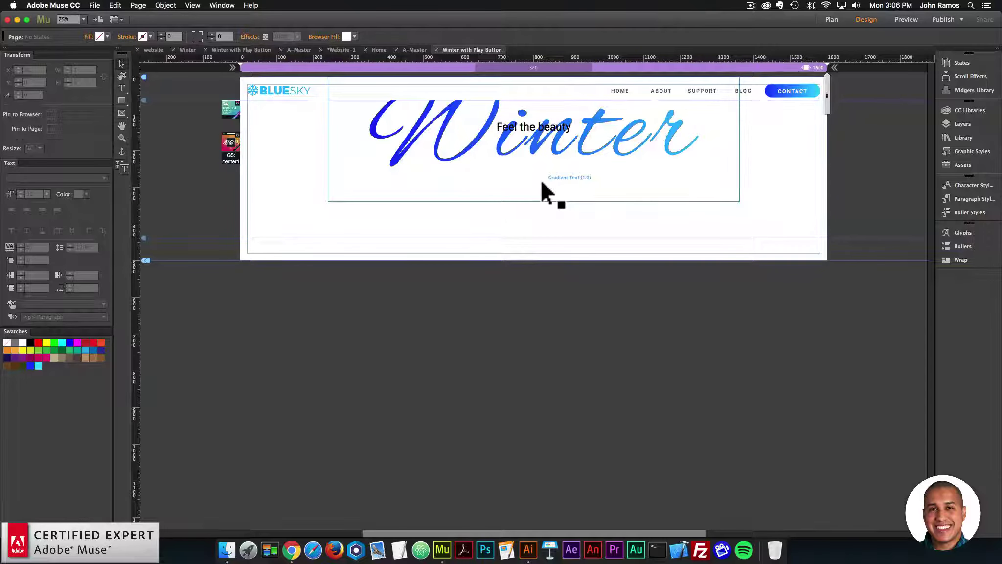
pyautogui.click(533, 129)
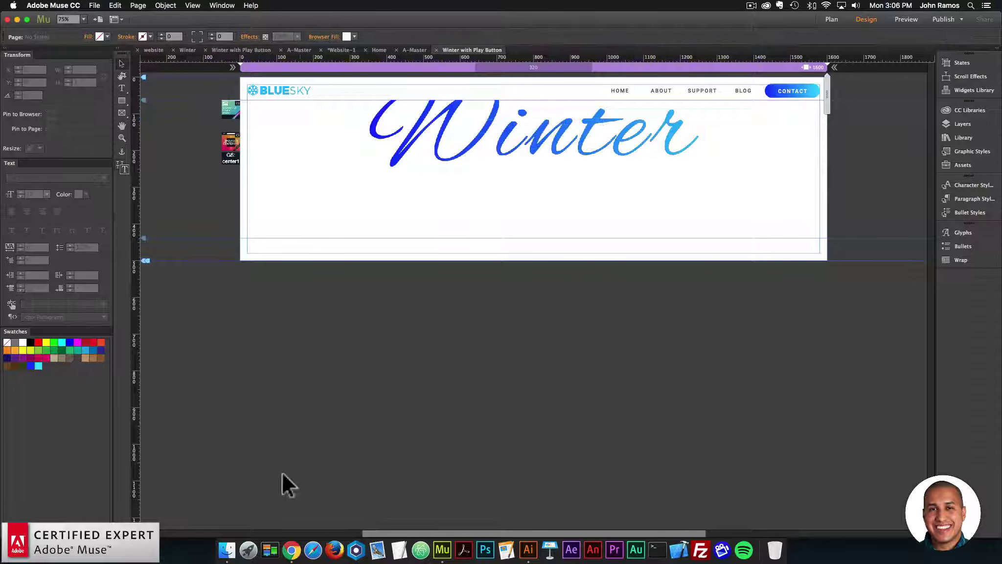
# Place play-button.png from the winter-header folder on the page beneath the "Winter" headline
pyautogui.click(227, 549)
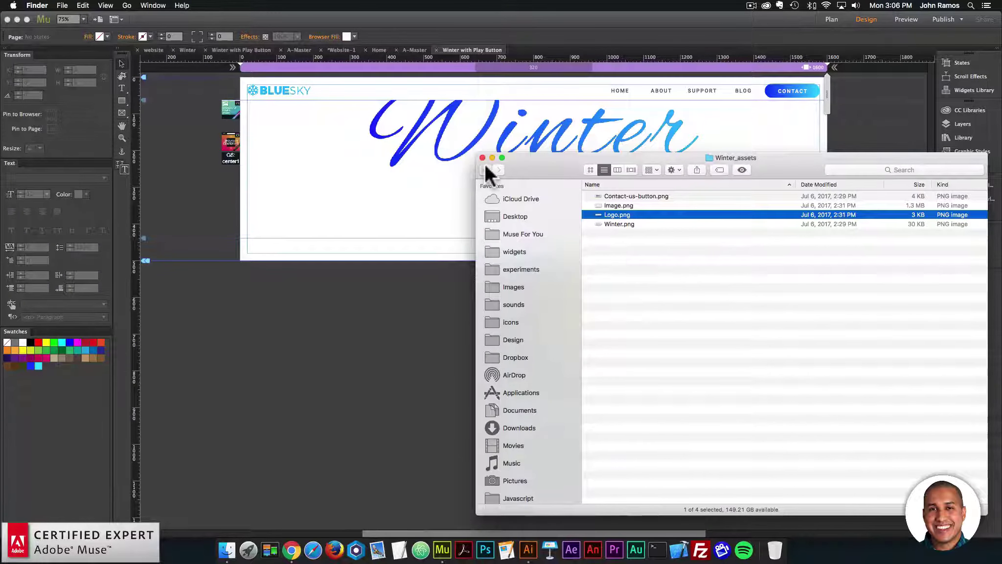
pyautogui.click(485, 168)
pyautogui.click(618, 224)
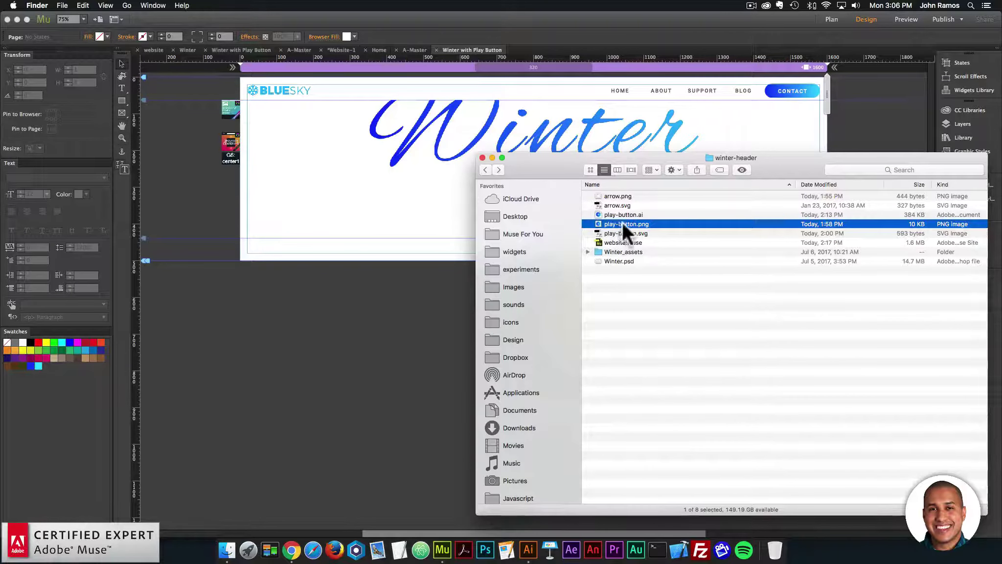
pyautogui.moveTo(625, 223); pyautogui.dragTo(407, 174)
pyautogui.click(409, 176)
pyautogui.moveTo(501, 234); pyautogui.dragTo(557, 240)
pyautogui.click(538, 153)
pyautogui.click(565, 269)
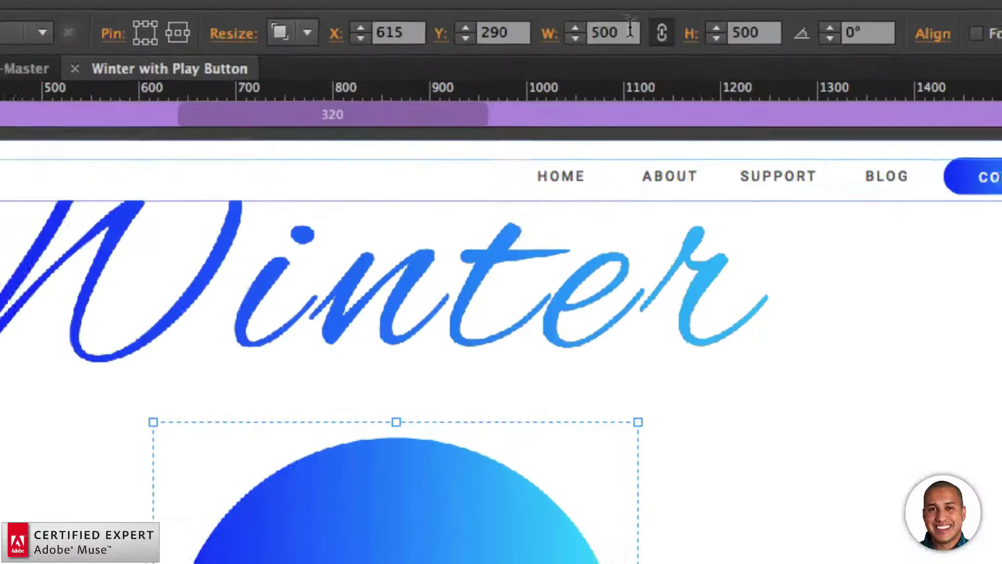
# Set the play button image to 100 by 100 and centre it horizontally over the headline at X 750, Y 150
pyautogui.click(637, 36)
pyautogui.write('100')
pyautogui.press('Return')
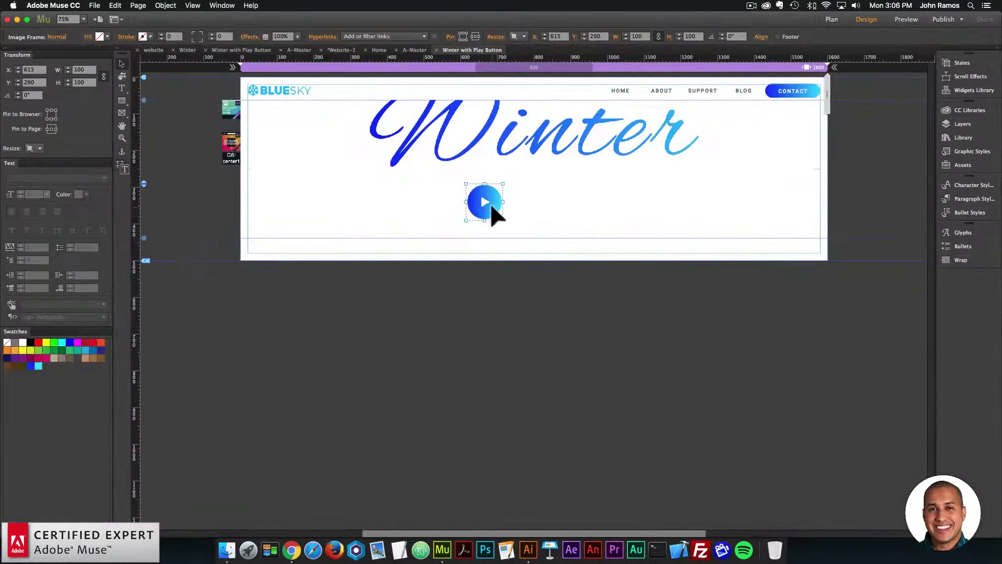
pyautogui.moveTo(439, 249); pyautogui.dragTo(505, 187)
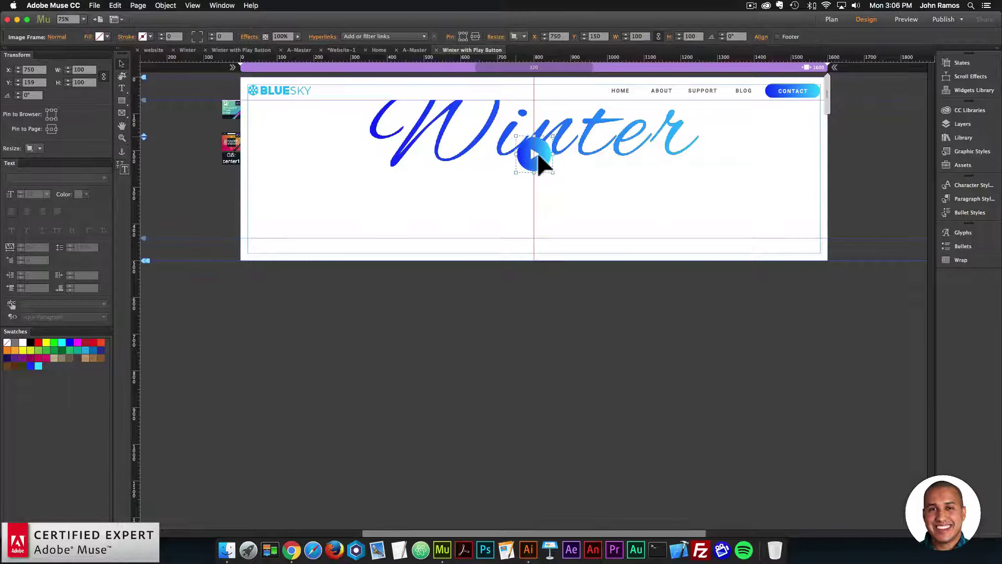
# Duplicate the Browser Centering widget beneath the original and set the copy's graphic style name to center2
pyautogui.click(232, 148)
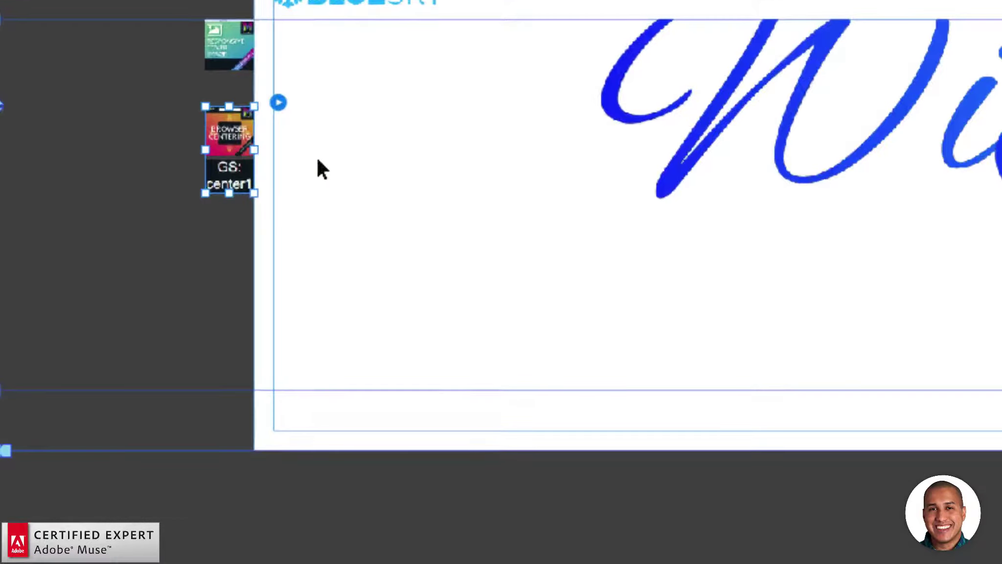
pyautogui.click(558, 325)
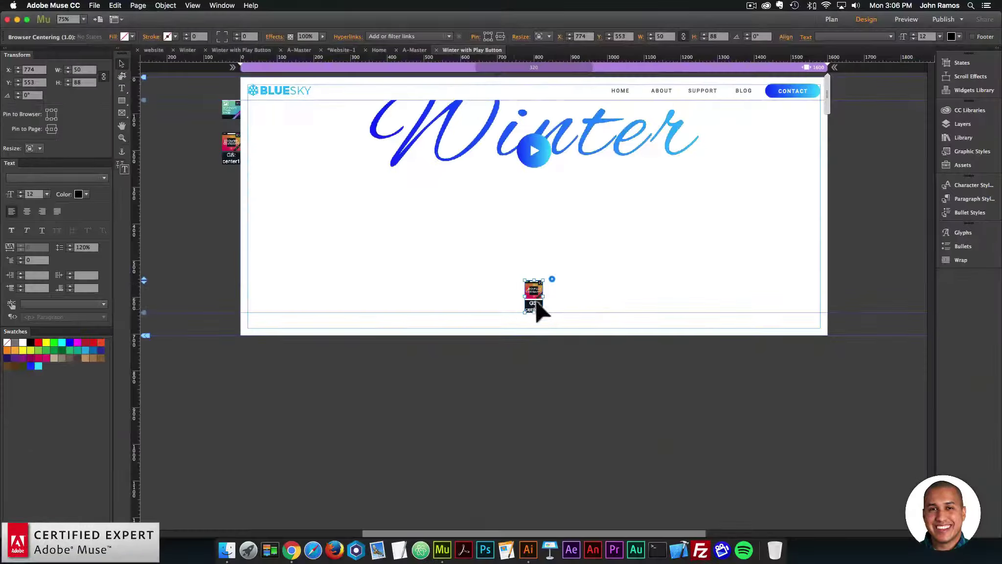
pyautogui.moveTo(544, 308); pyautogui.dragTo(236, 189)
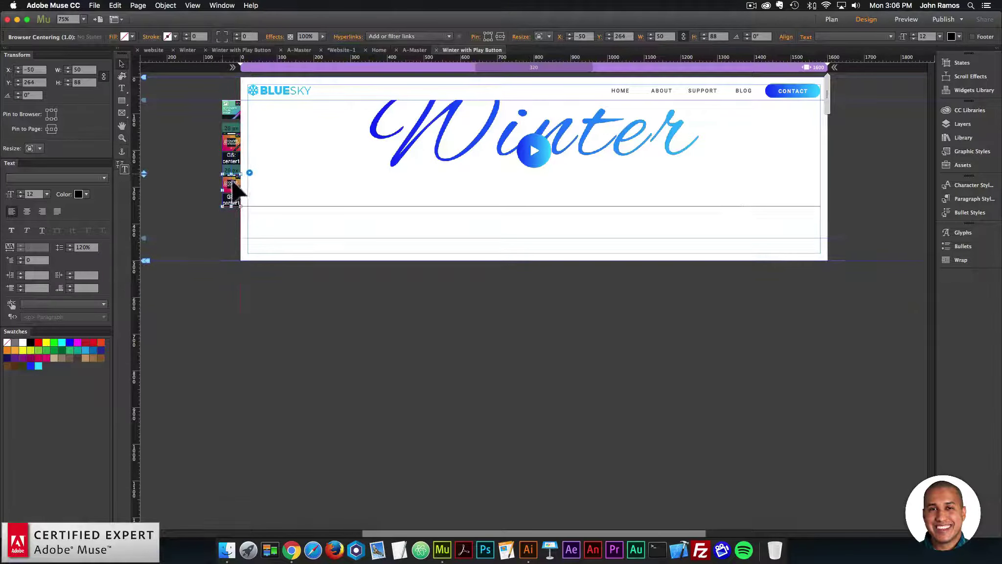
pyautogui.click(252, 178)
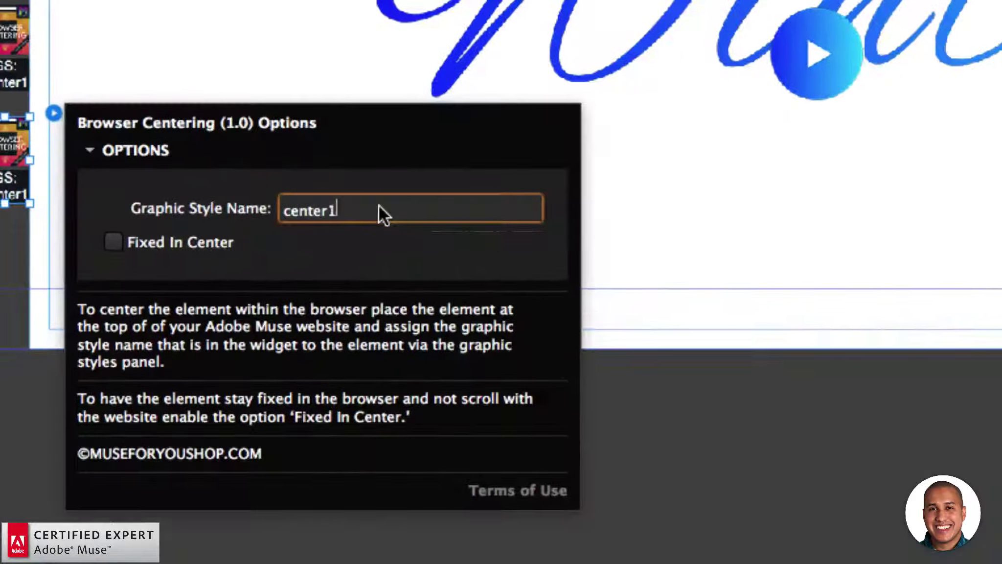
pyautogui.press('BackSpace')
pyautogui.write('2')
pyautogui.press('Return')
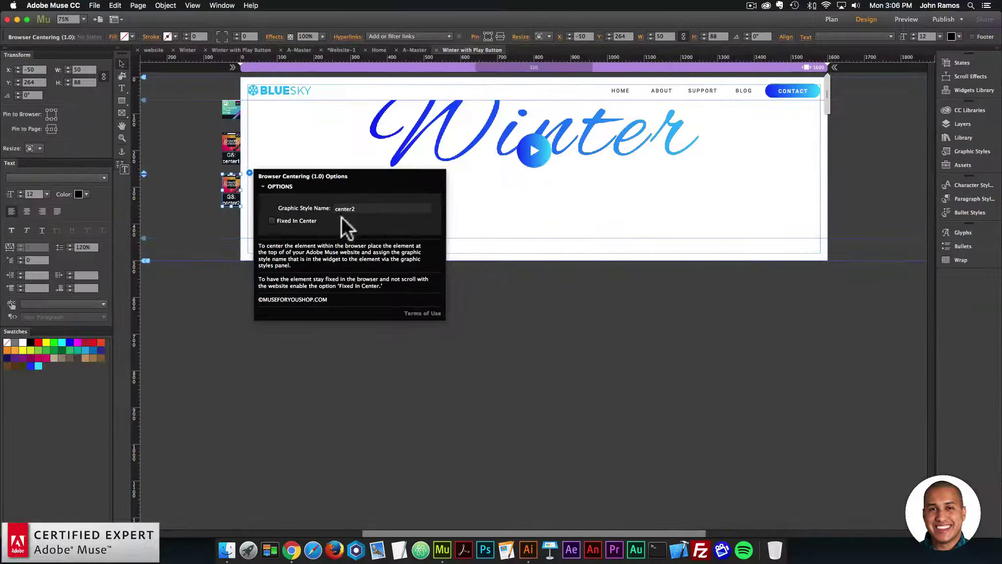
# Create a graphic style named center2 and assign it to the play button image
pyautogui.click(538, 151)
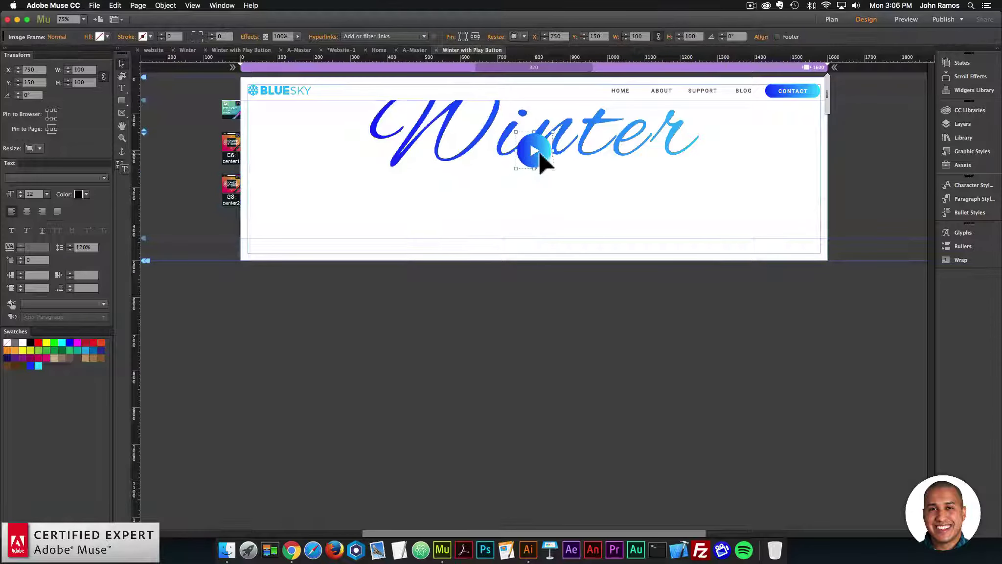
pyautogui.click(966, 151)
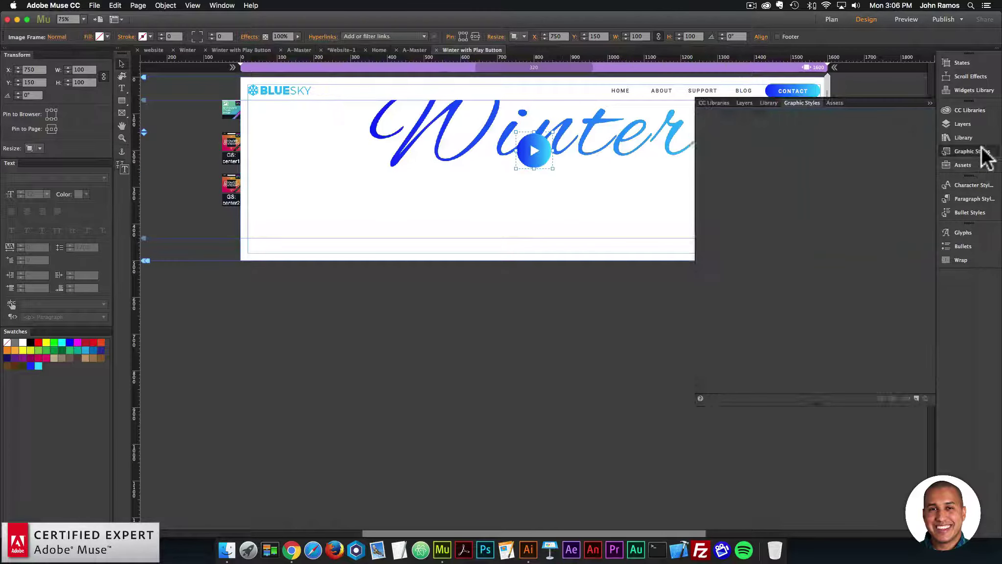
pyautogui.click(916, 397)
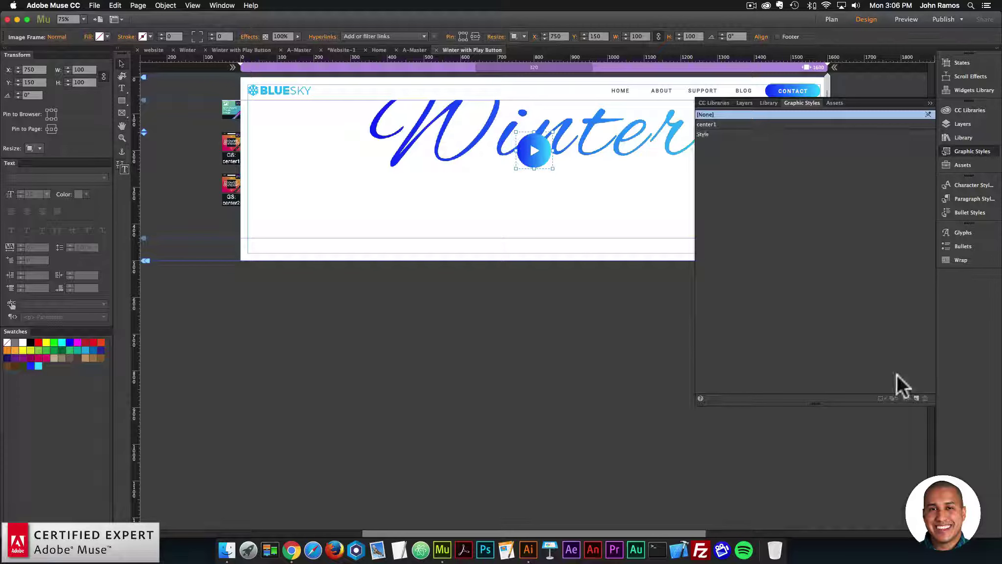
pyautogui.doubleClick(707, 132)
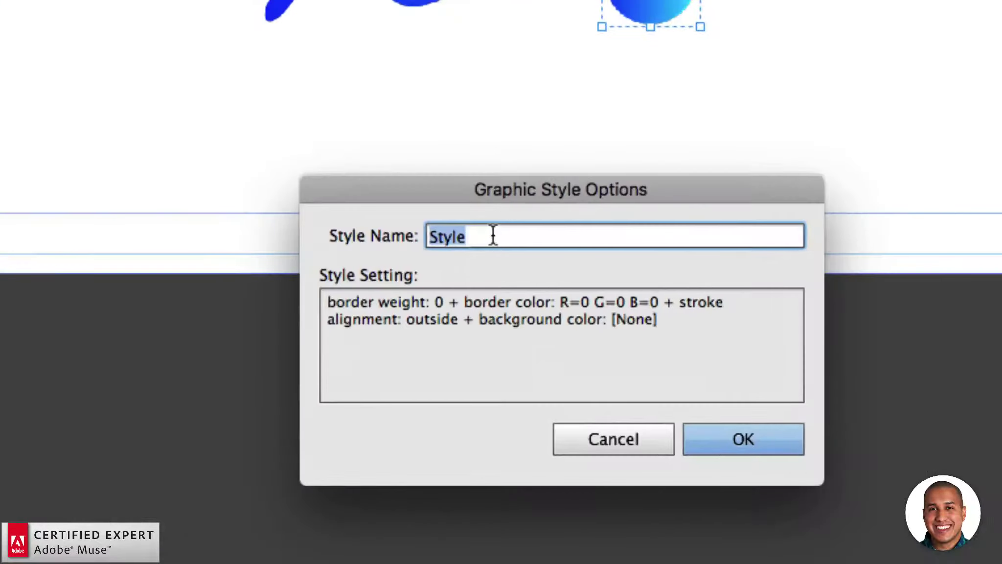
pyautogui.write('center2')
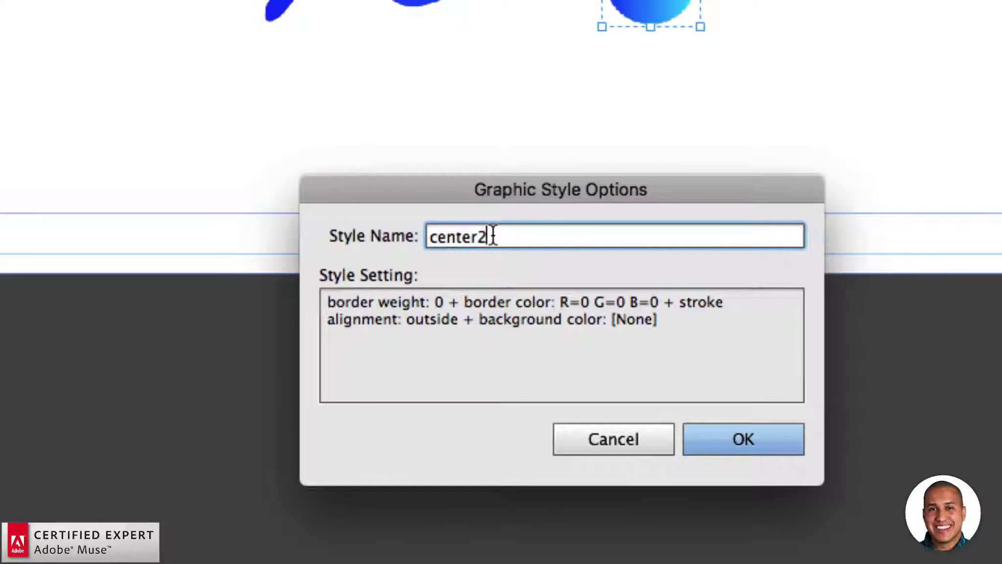
pyautogui.press('Return')
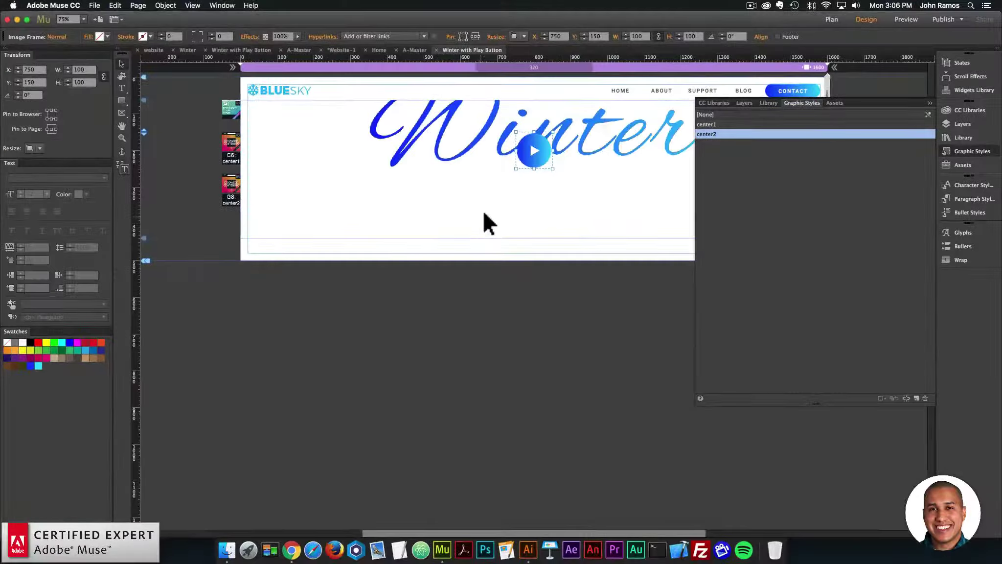
pyautogui.click(632, 202)
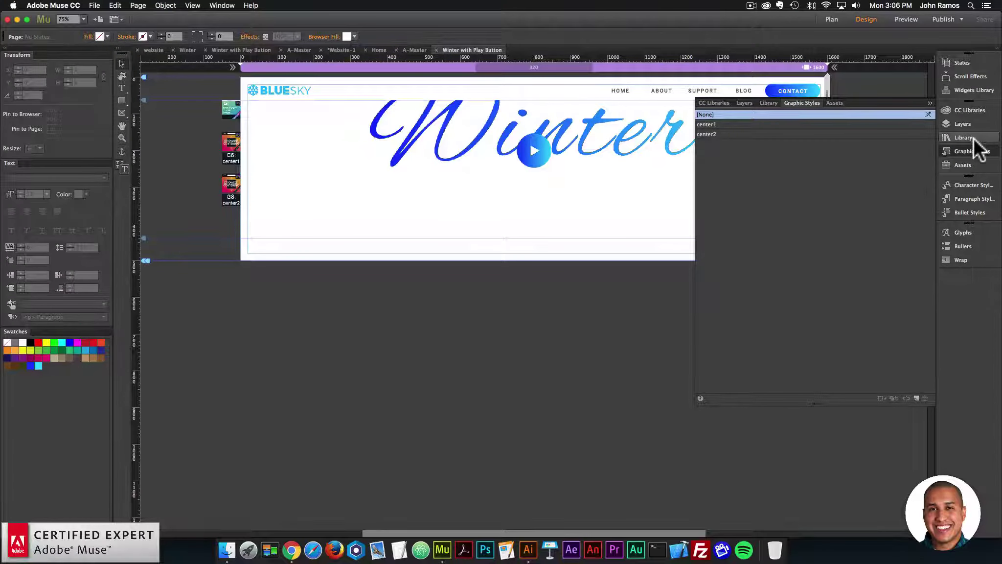
# Preview the page in the browser to check the centring of the headline and play button
pyautogui.click(414, 185)
pyautogui.click(94, 6)
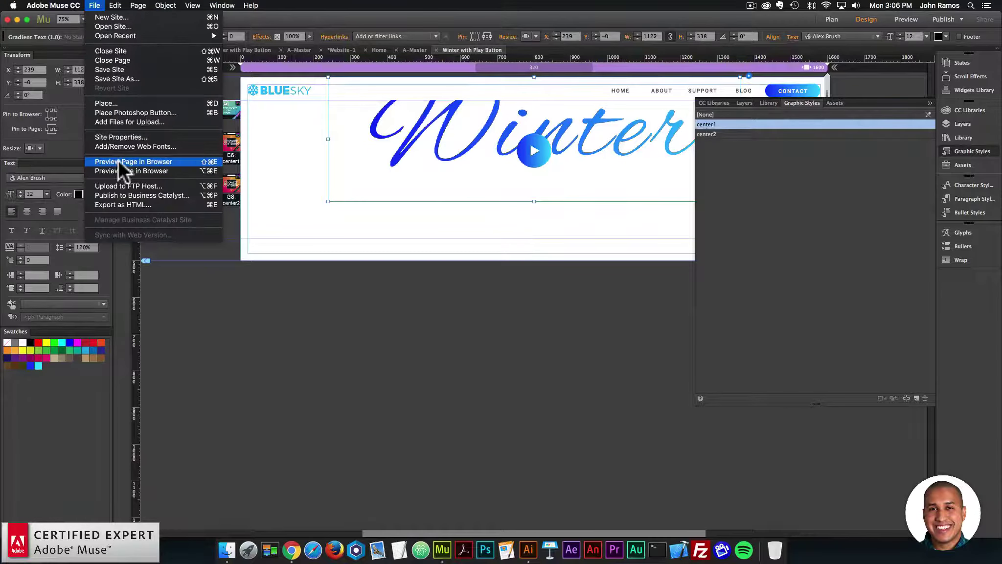
pyautogui.click(118, 160)
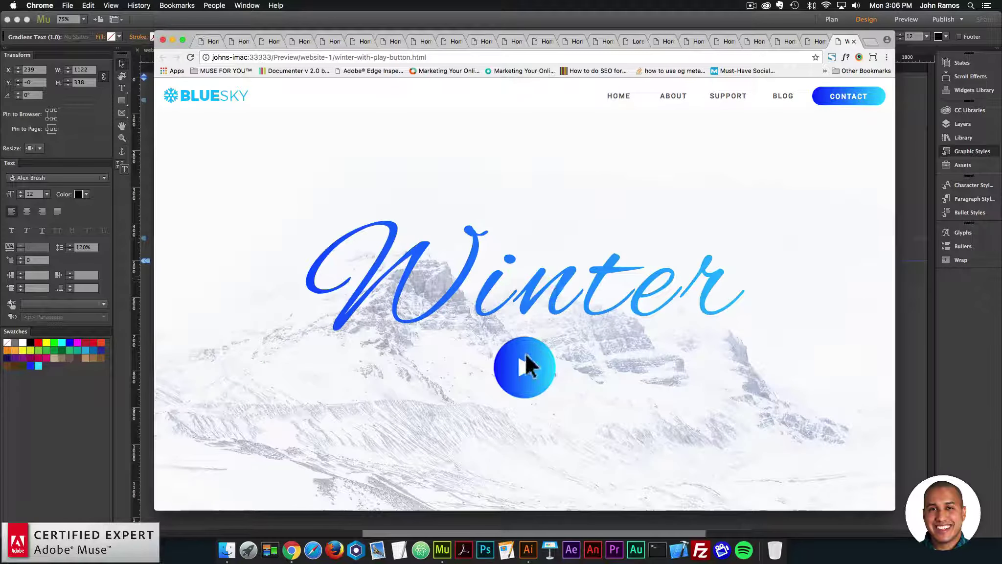
pyautogui.click(959, 352)
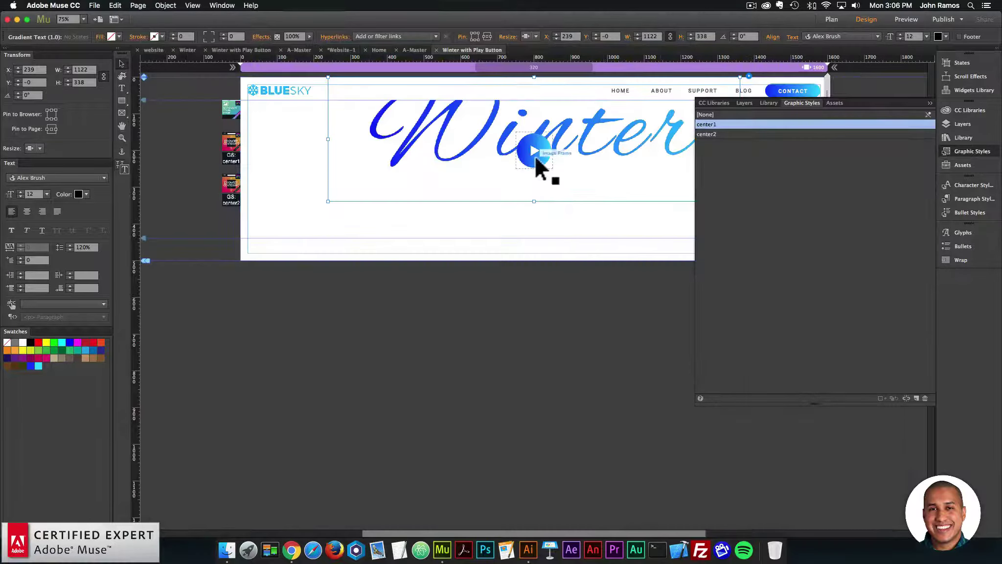
# Change the resize setting of the play button image
pyautogui.click(535, 157)
pyautogui.click(524, 37)
pyautogui.click(528, 56)
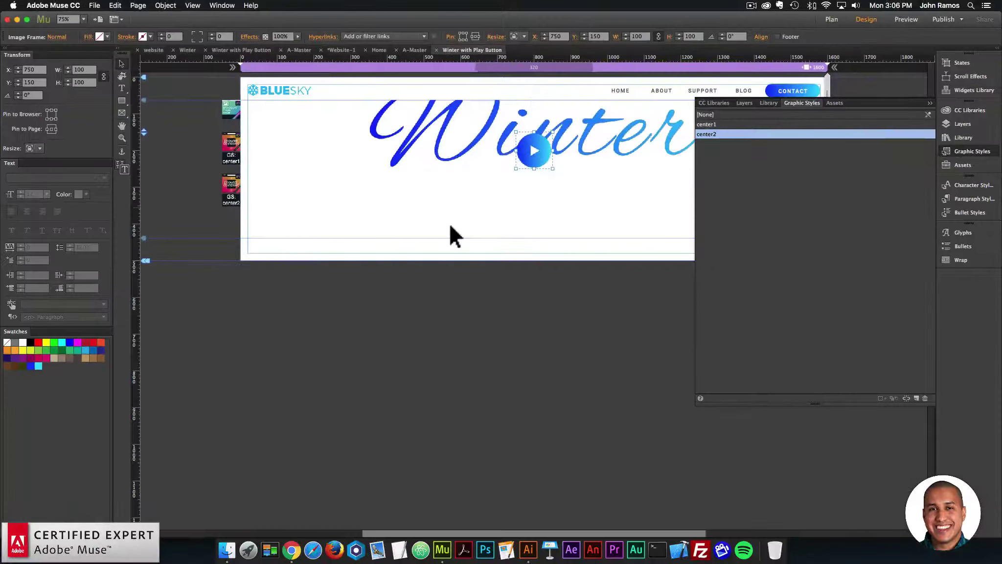
pyautogui.click(450, 227)
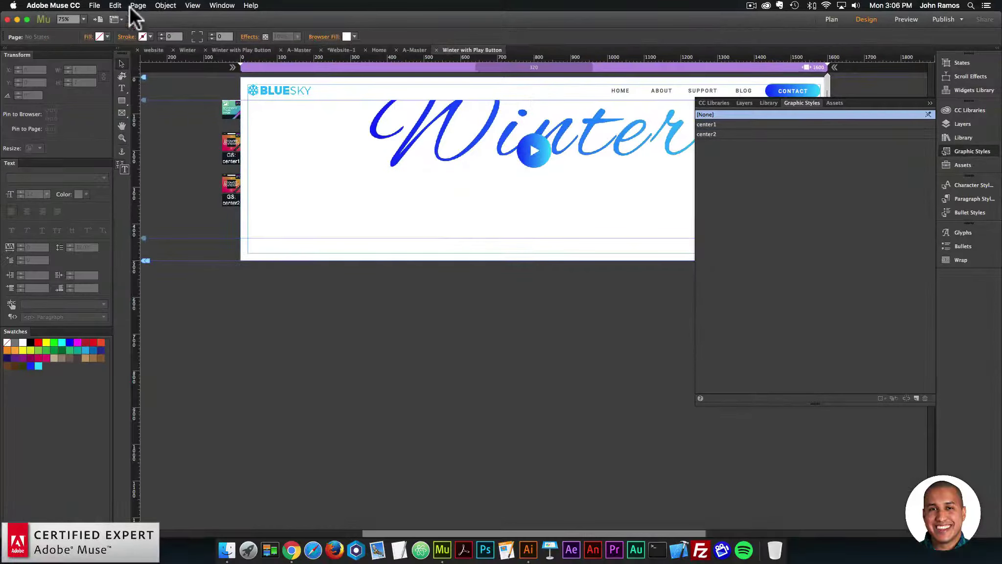
# Preview the page in the browser to check the resized play button below the Winter headline, and return to Adobe Muse
pyautogui.click(95, 6)
pyautogui.click(151, 161)
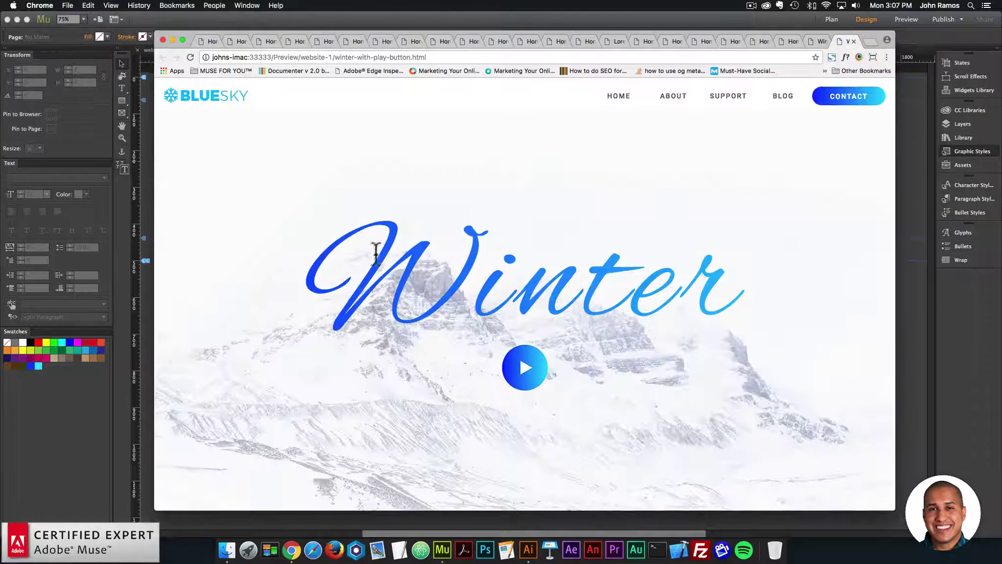
pyautogui.click(990, 338)
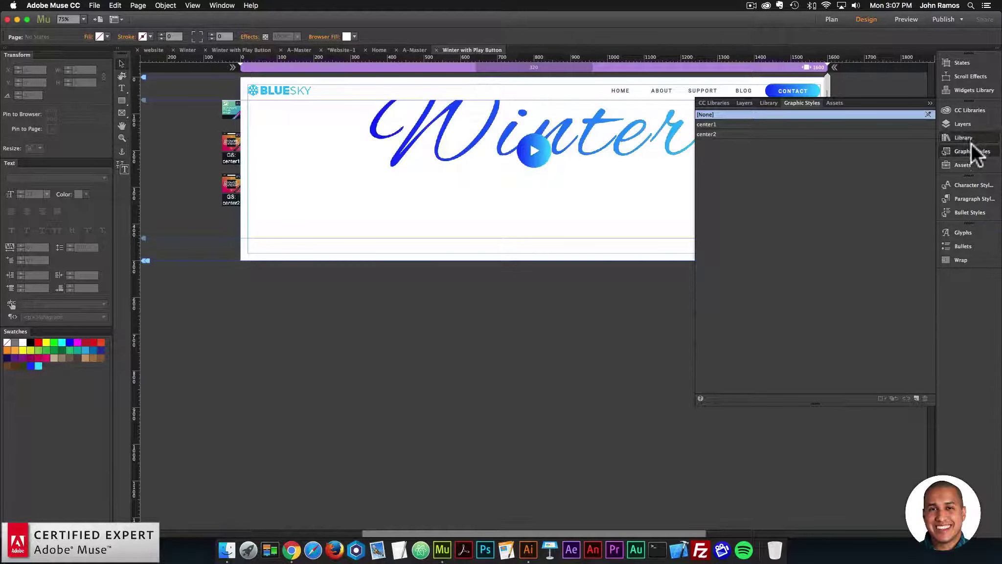
# Search the library for "the lightbox" and place The Lightbox – Add First beside the page, beneath the Browser Centering widgets
pyautogui.click(962, 138)
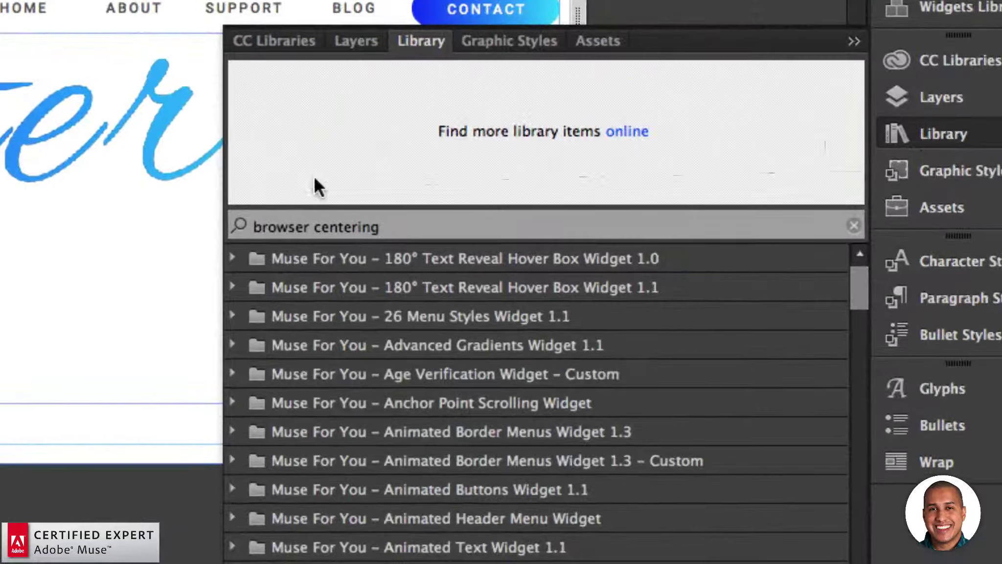
pyautogui.moveTo(384, 227); pyautogui.dragTo(169, 197)
pyautogui.write('the ligthbo')
pyautogui.press('BackSpace')
pyautogui.press('BackSpace')
pyautogui.press('BackSpace')
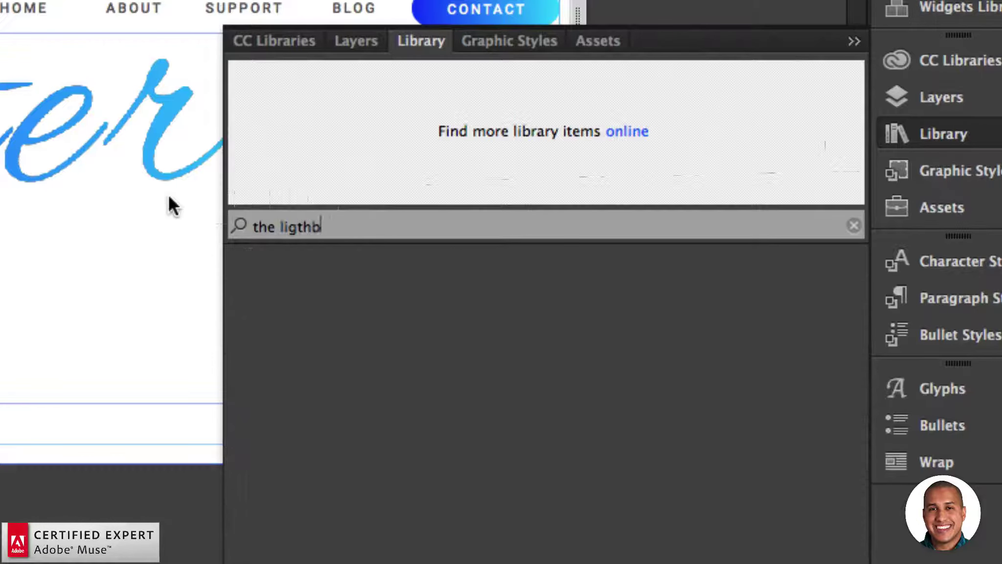
pyautogui.write('h')
pyautogui.press('BackSpace')
pyautogui.press('BackSpace')
pyautogui.write('htbox')
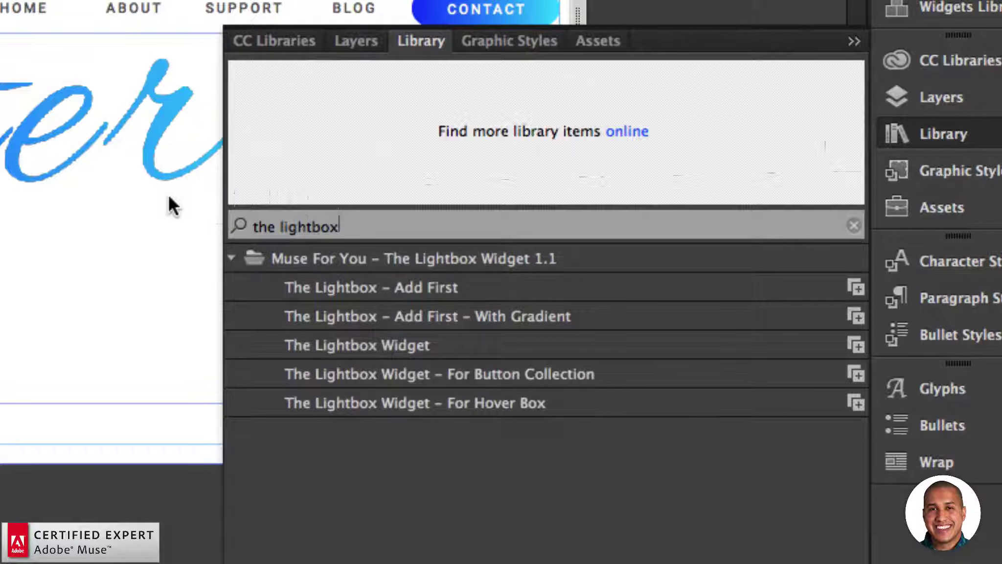
pyautogui.click(315, 286)
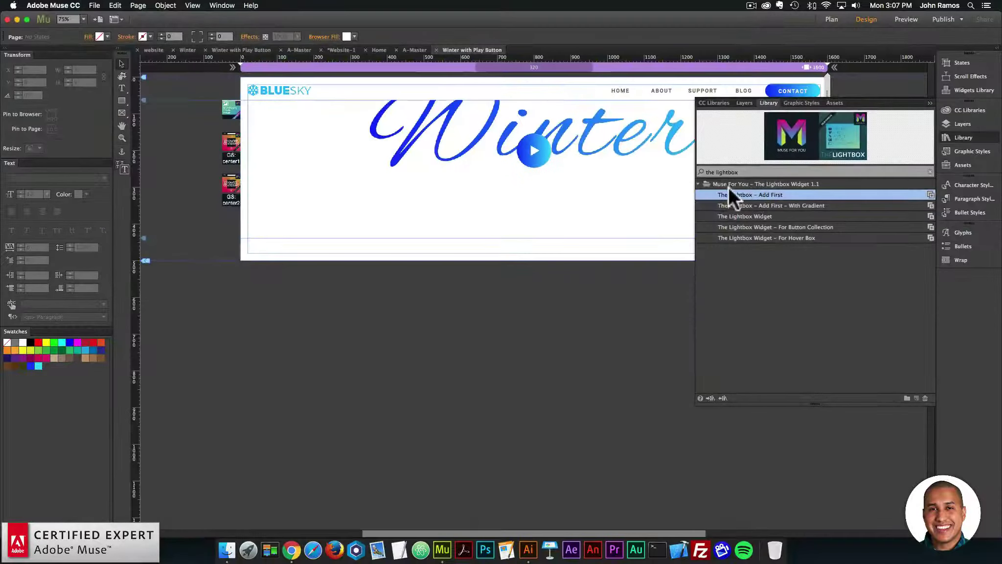
pyautogui.moveTo(321, 292); pyautogui.dragTo(235, 220)
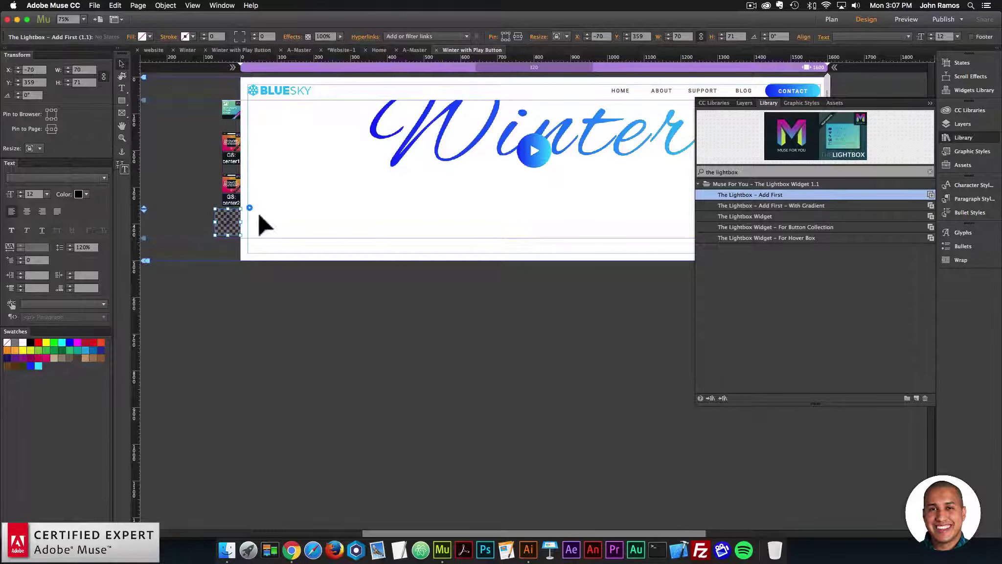
# Set the background image of the Lightbox Add First widget to Image.png from the Winter_assets folder
pyautogui.click(249, 207)
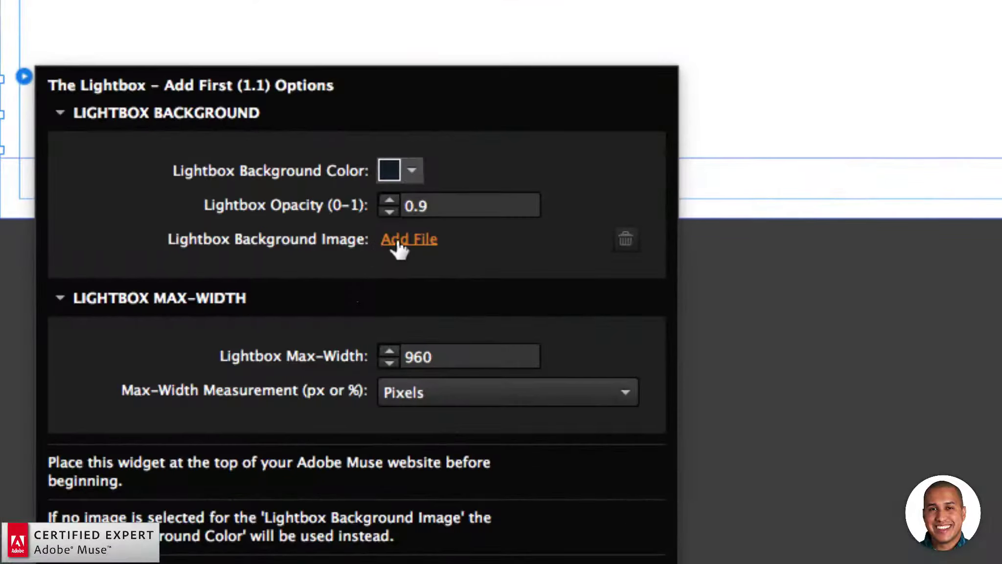
pyautogui.click(399, 240)
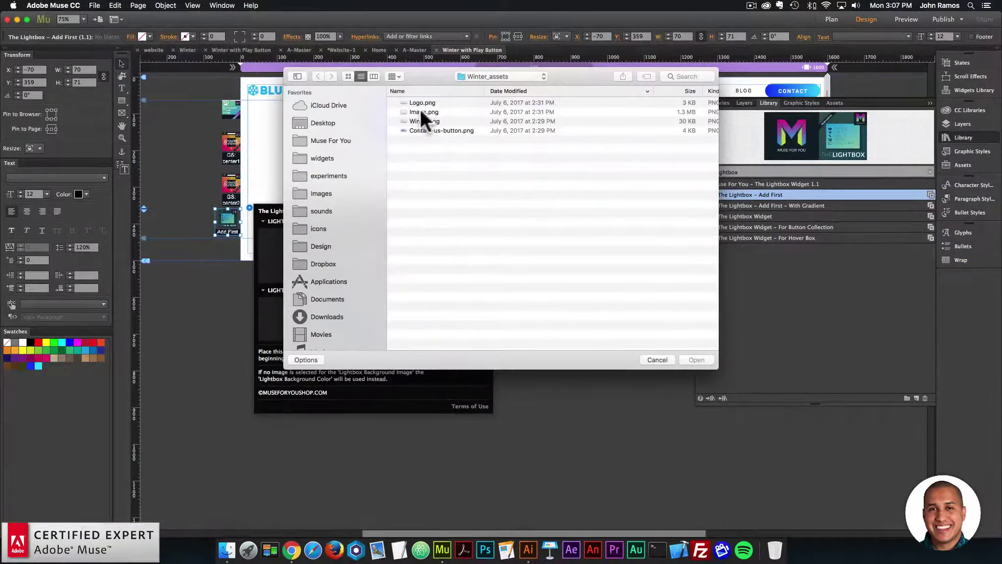
pyautogui.click(424, 112)
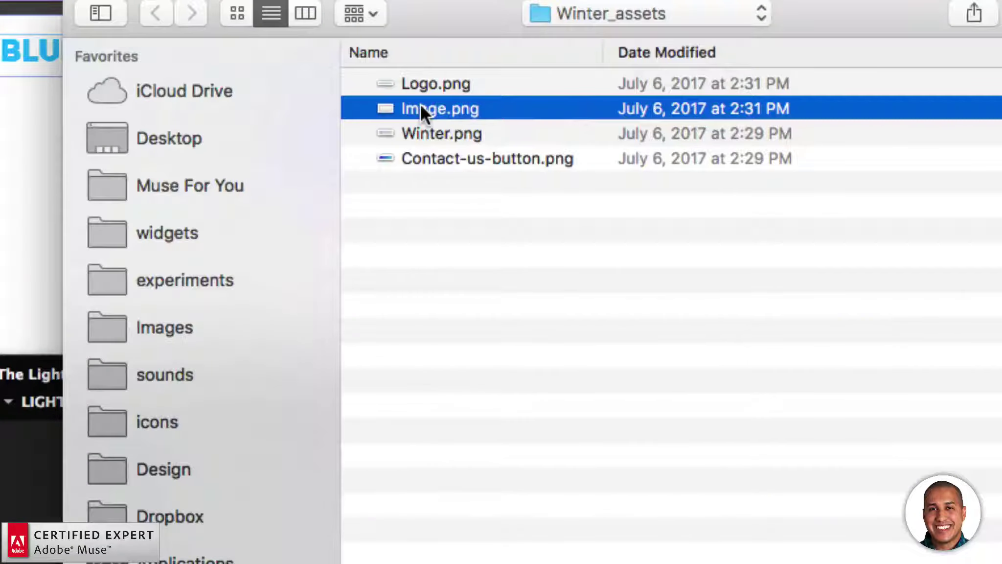
pyautogui.doubleClick(421, 111)
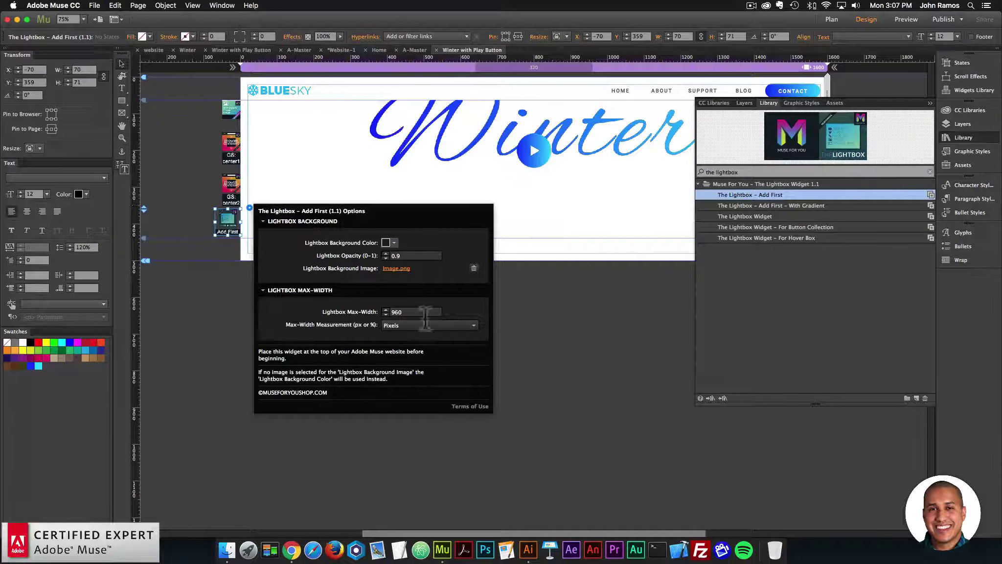
# Place The Lightbox Widget beneath the Add First widget and set its graphic style name to center2
pyautogui.click(758, 216)
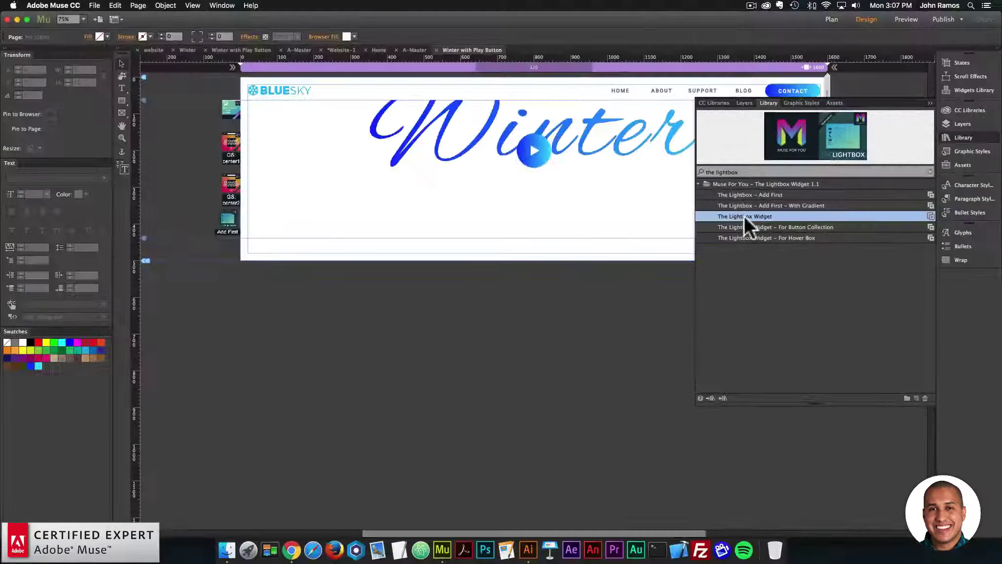
pyautogui.moveTo(744, 216); pyautogui.dragTo(231, 259)
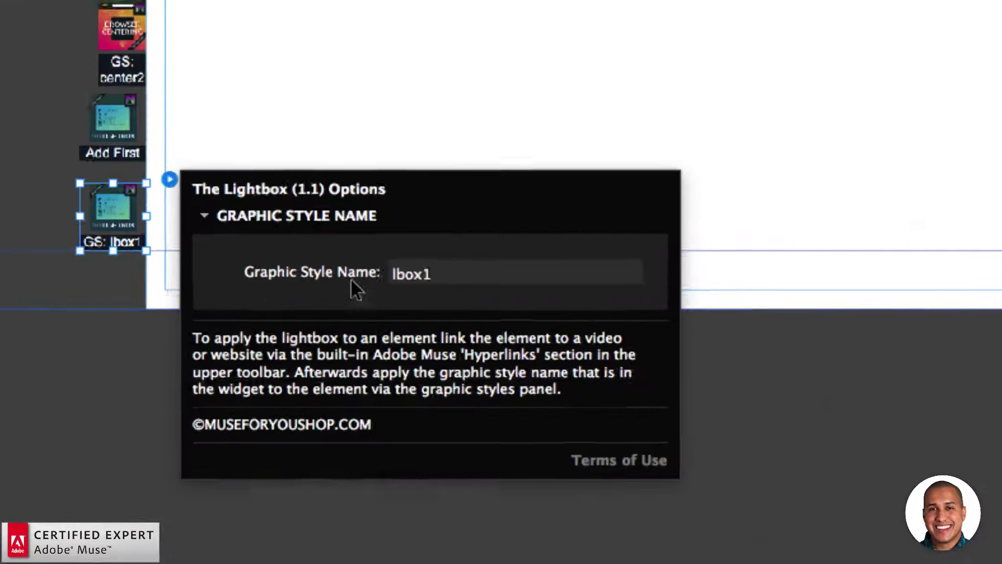
pyautogui.doubleClick(358, 278)
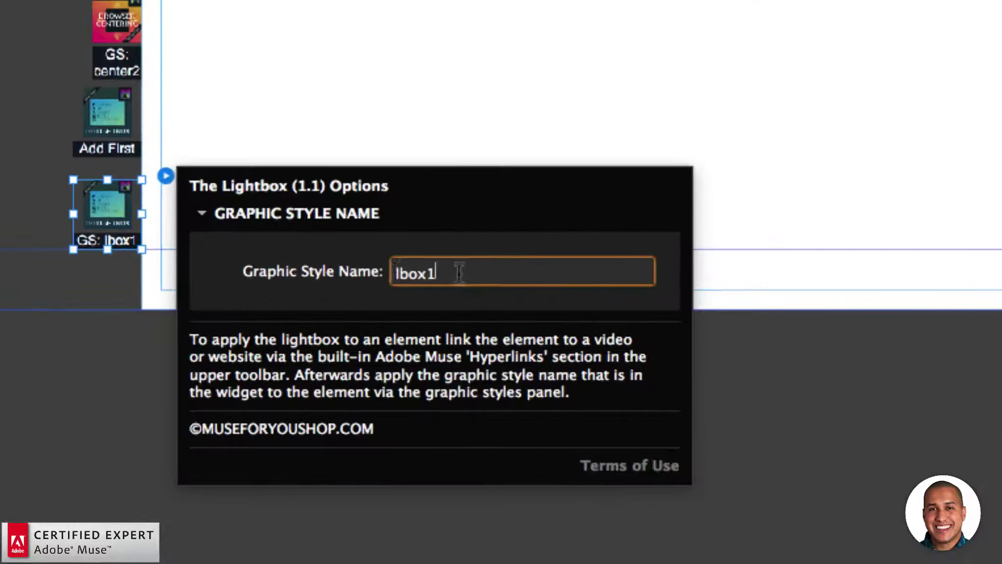
pyautogui.write('center2')
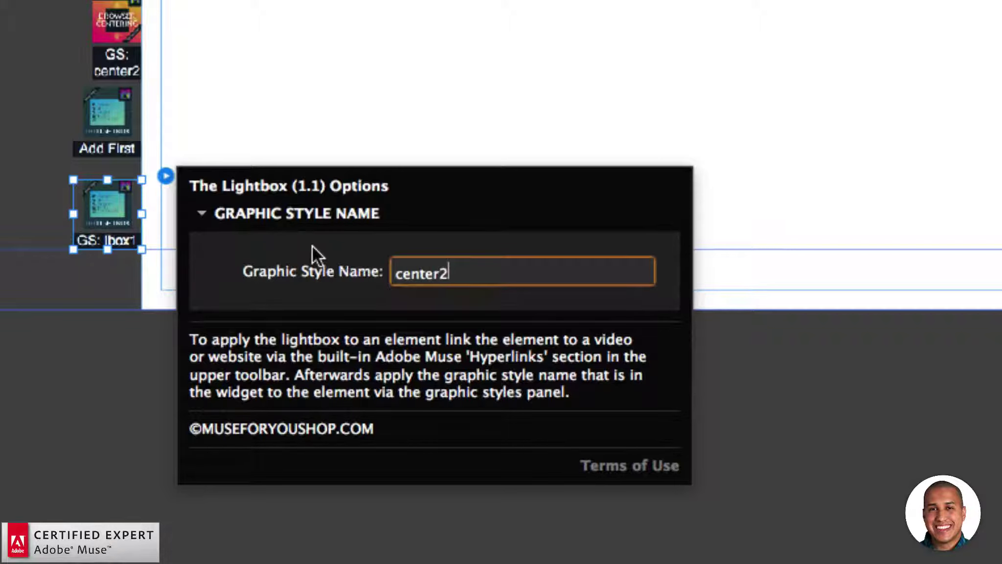
pyautogui.press('Return')
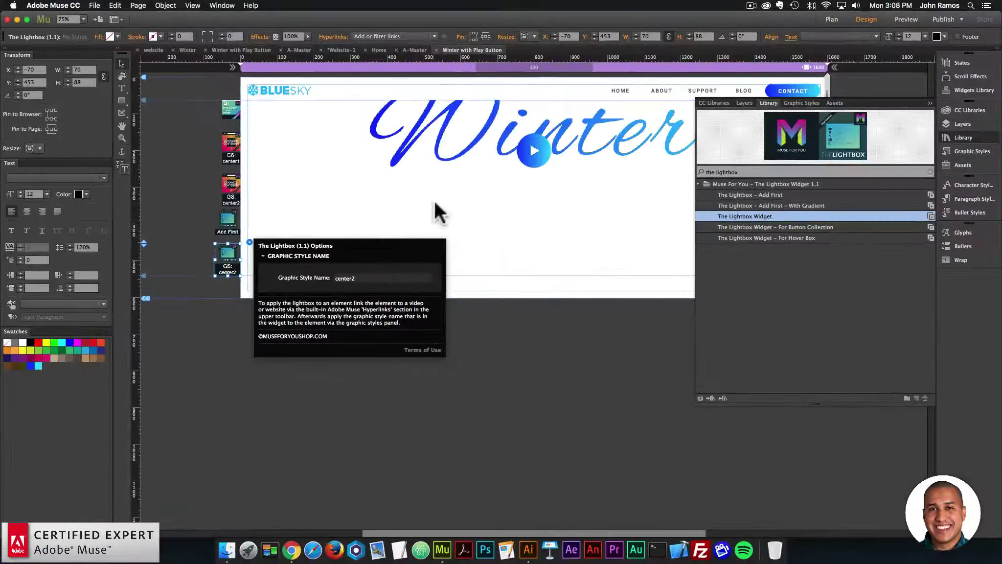
# Copy the YouTube hyperlink of the play button on the other open Winter with Play Button page
pyautogui.click(534, 150)
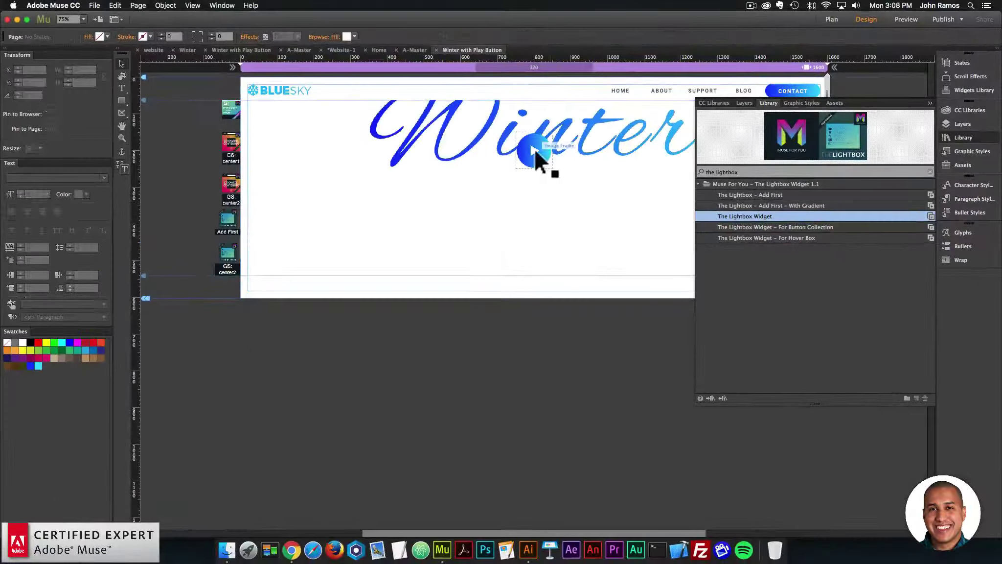
pyautogui.click(592, 223)
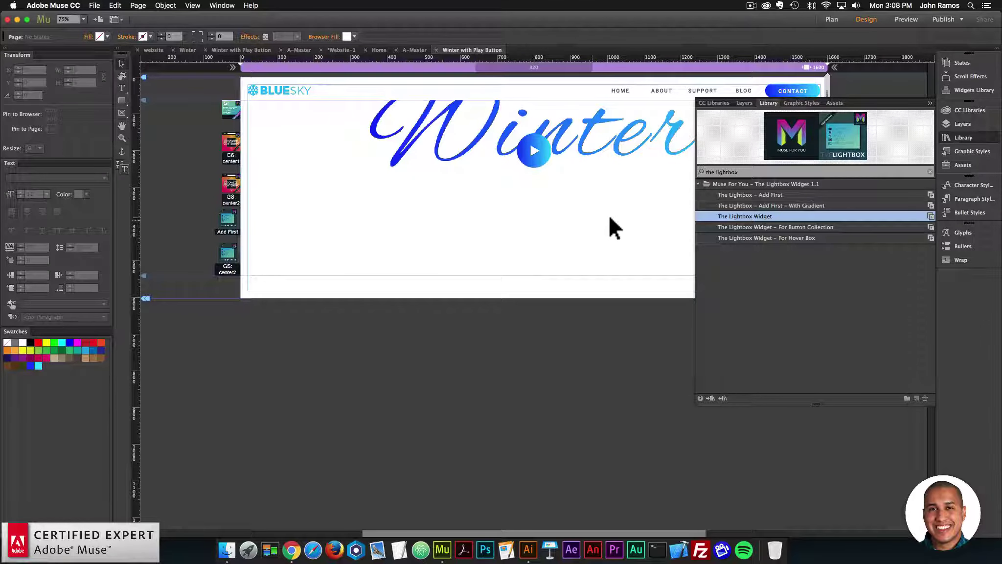
pyautogui.click(242, 49)
pyautogui.click(549, 140)
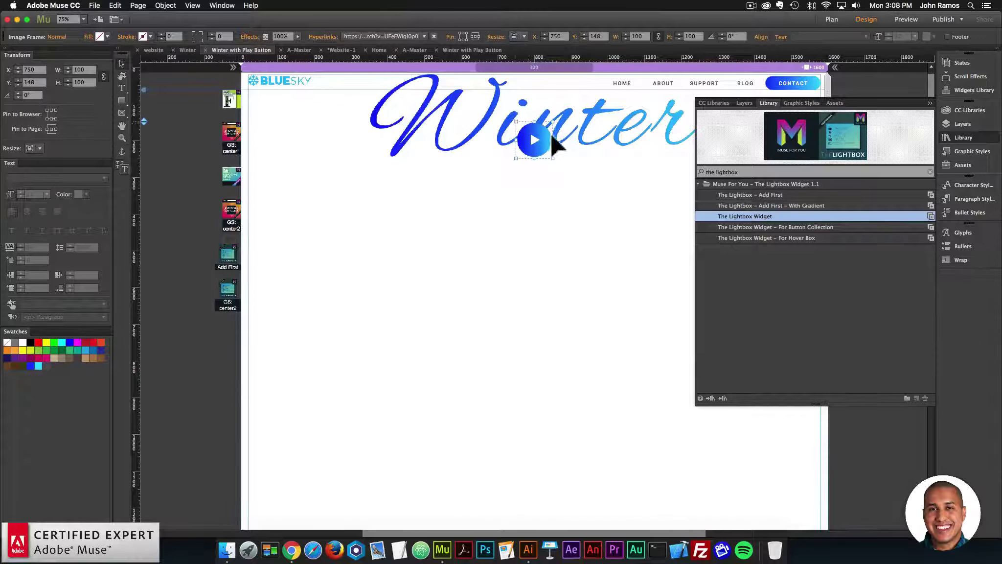
pyautogui.click(397, 36)
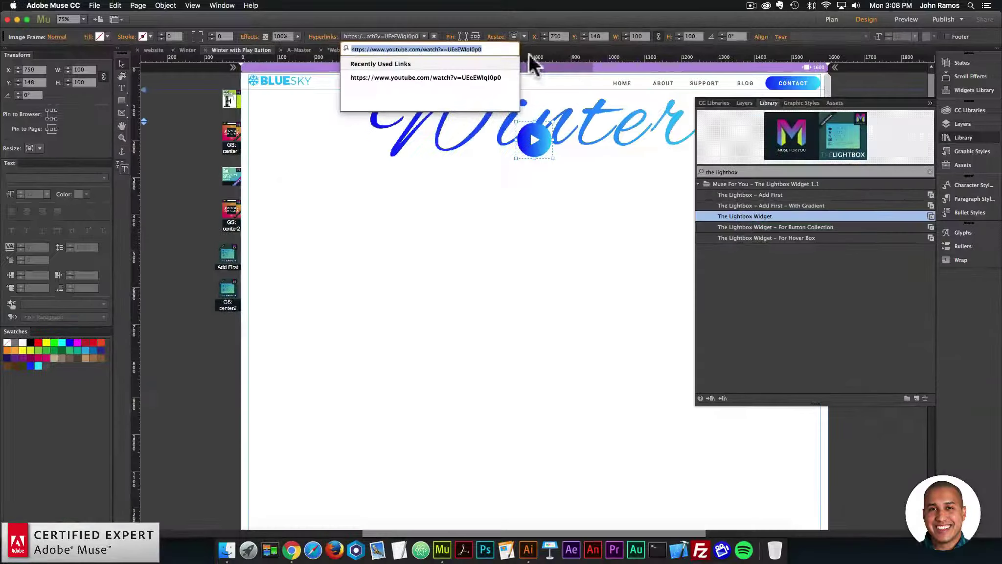
pyautogui.click(441, 47)
pyautogui.click(471, 49)
pyautogui.click(535, 150)
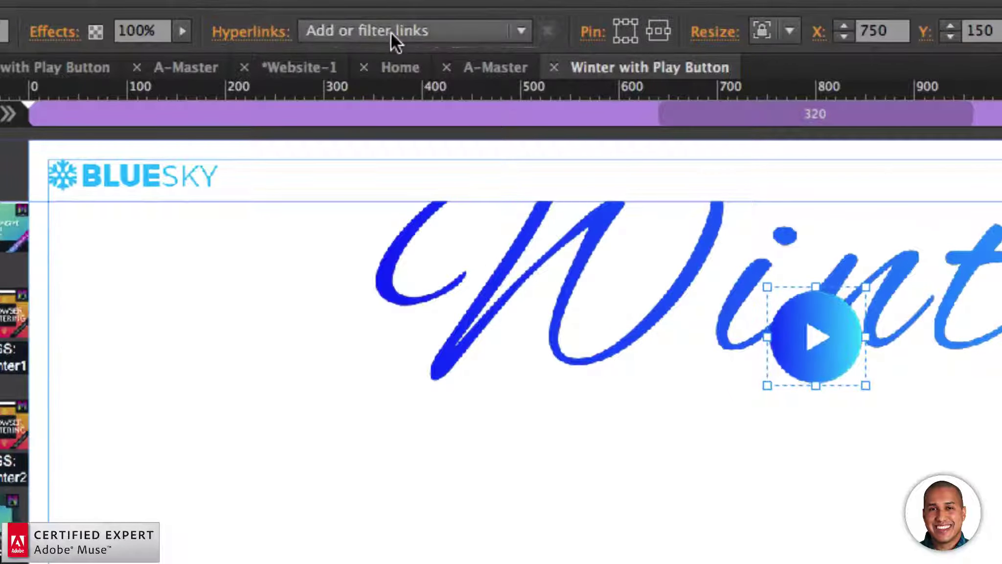
pyautogui.click(377, 37)
pyautogui.write('https://www.youtube.com/watch?v=UEeEWIqI0p0')
pyautogui.press('Return')
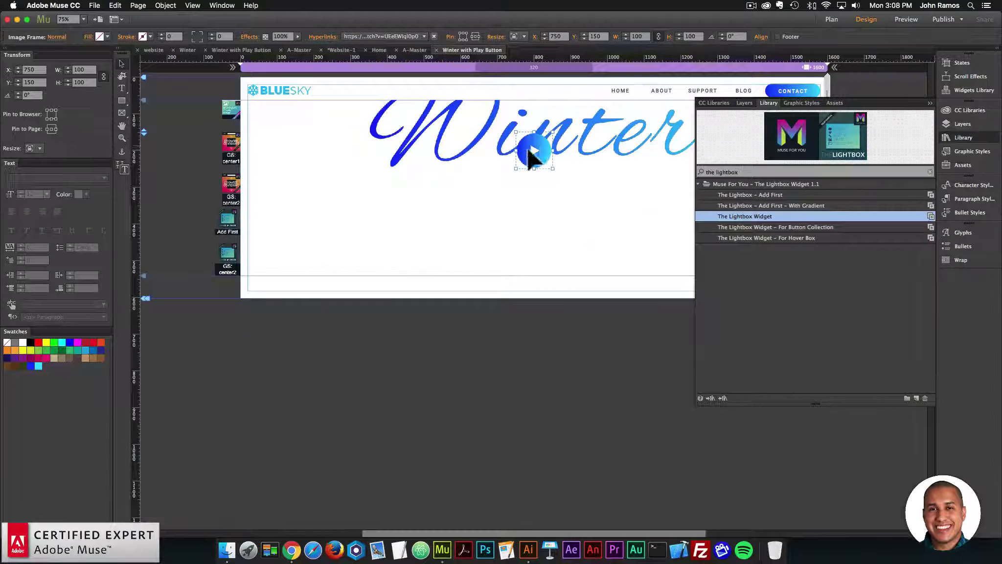
# Review the graphic style name in the Lightbox widget's options and the linked play button it applies to
pyautogui.click(229, 254)
pyautogui.click(249, 242)
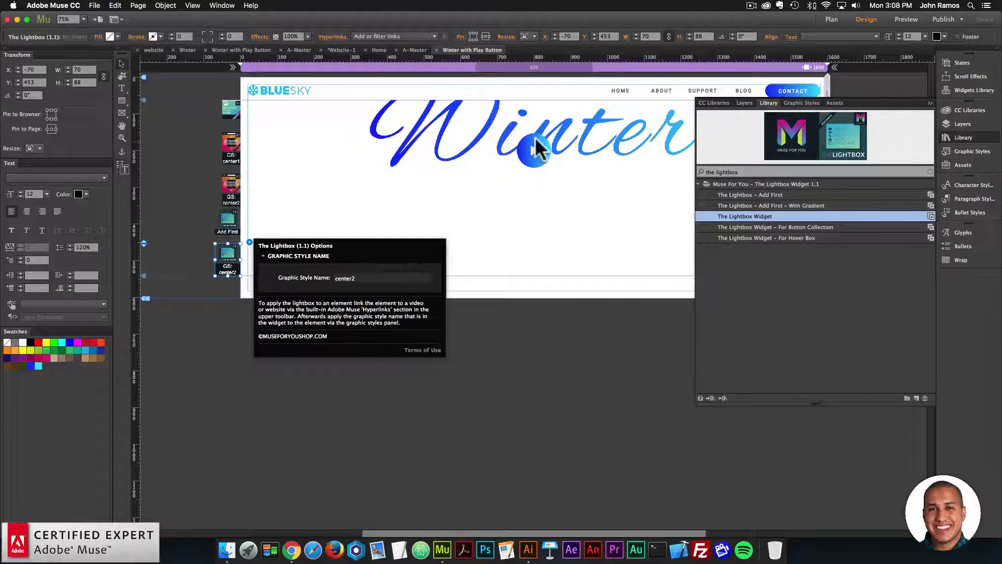
pyautogui.click(536, 152)
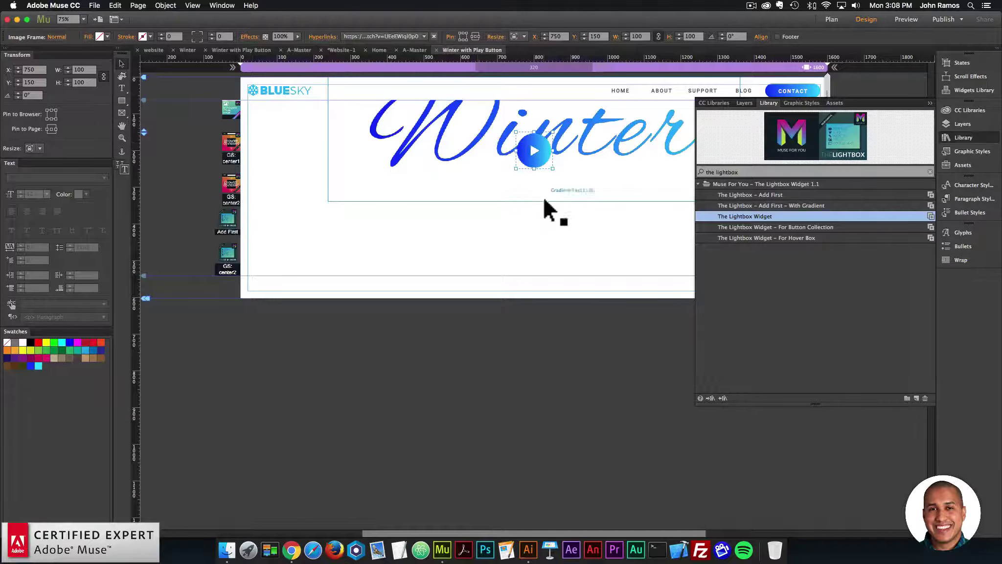
pyautogui.click(554, 228)
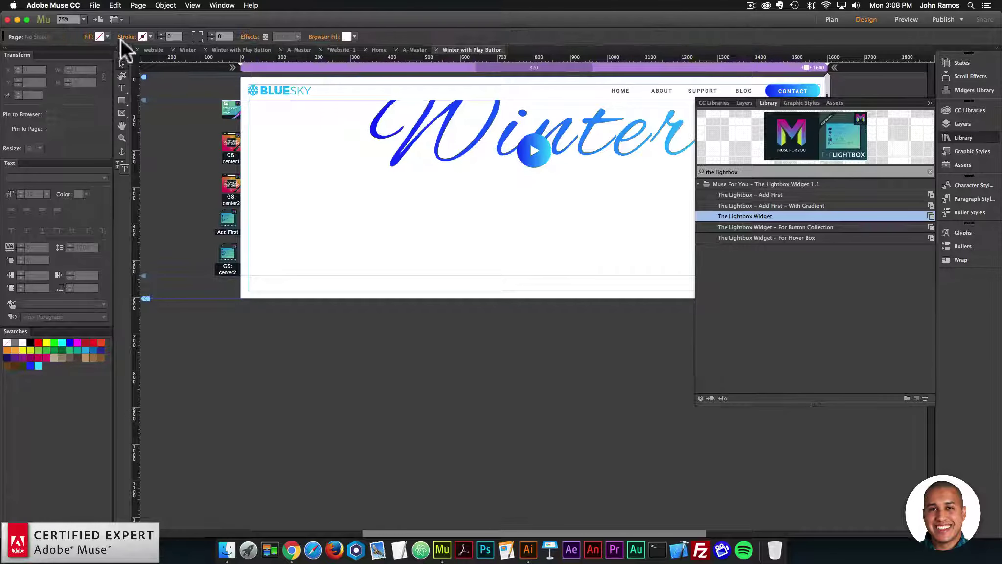
# Preview the page in the browser, play the linked video in the lightbox, and close the lightbox
pyautogui.click(95, 5)
pyautogui.click(132, 161)
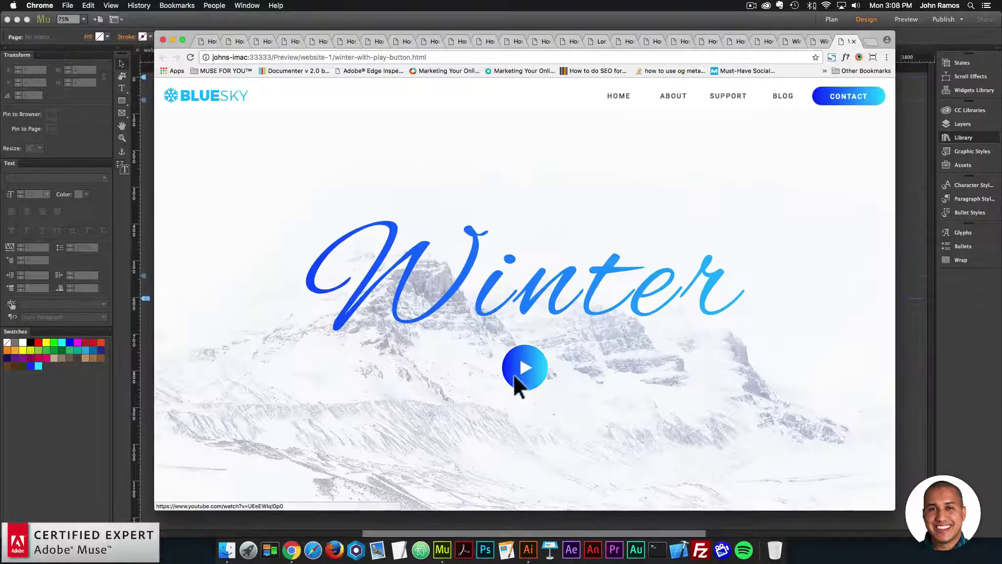
pyautogui.click(519, 370)
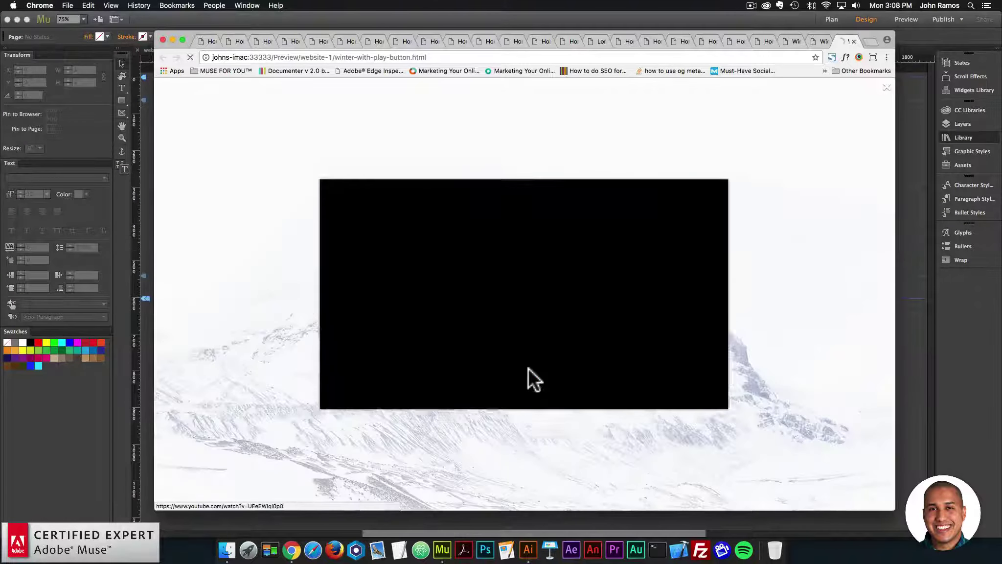
pyautogui.moveTo(340, 420)
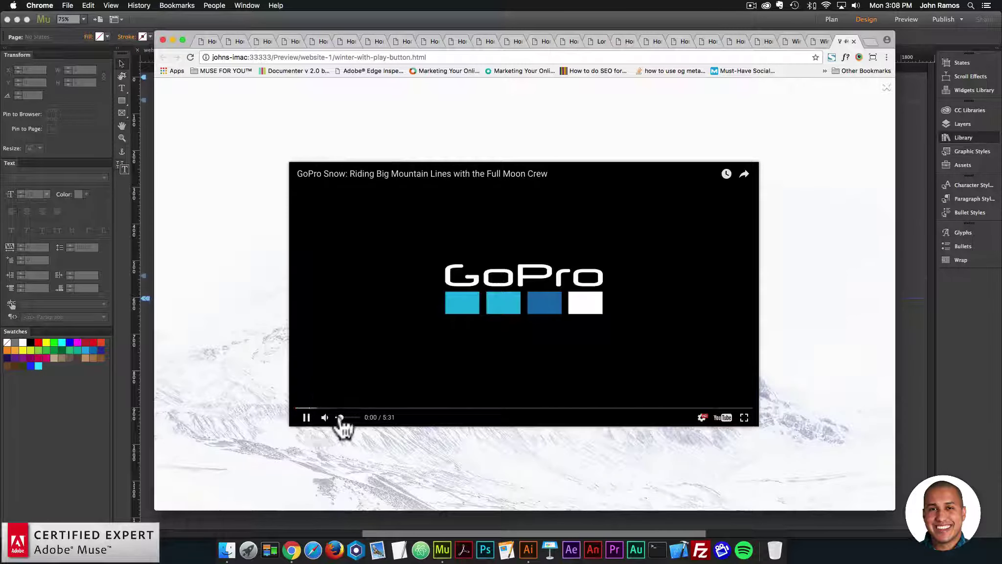
pyautogui.click(445, 408)
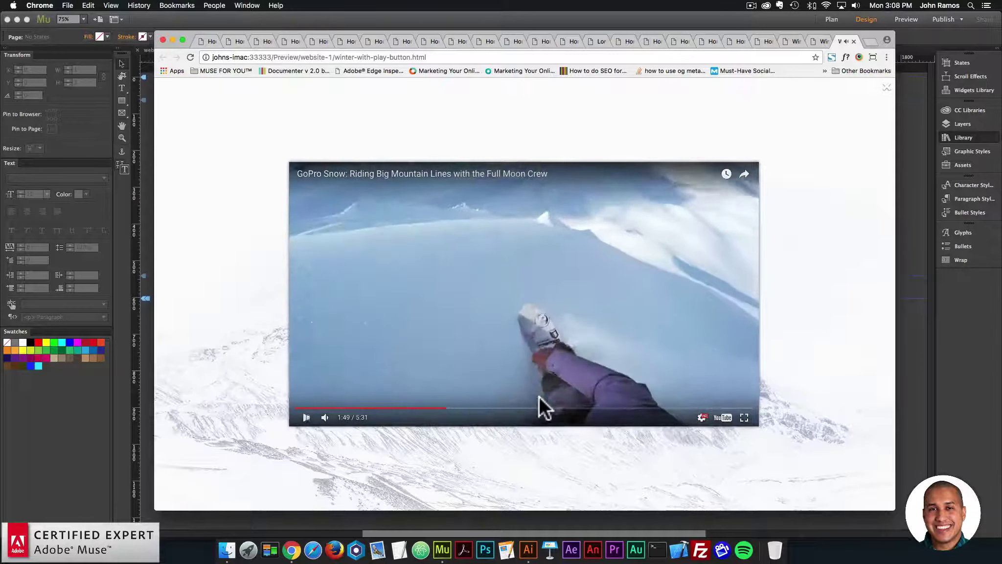
pyautogui.click(304, 419)
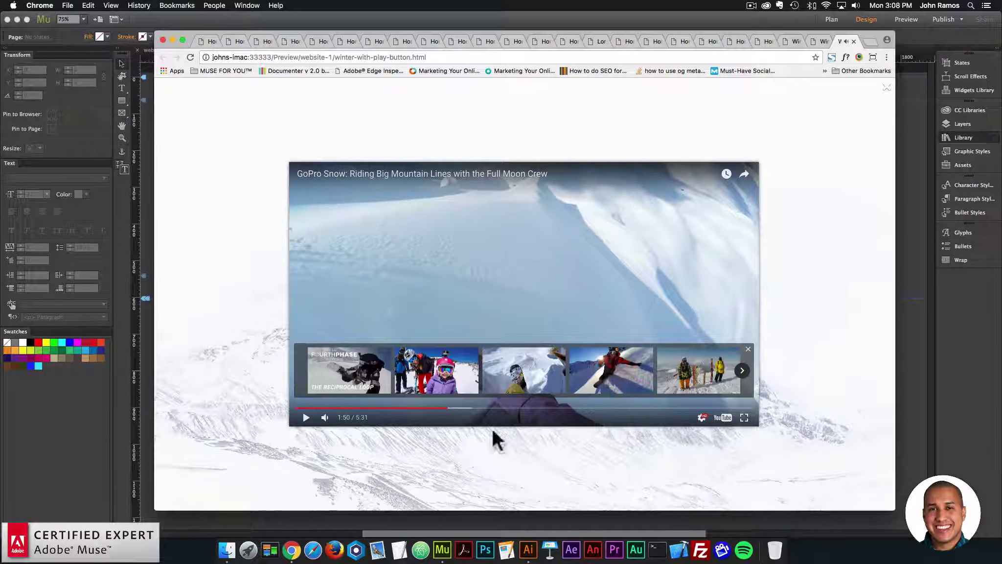
pyautogui.click(884, 88)
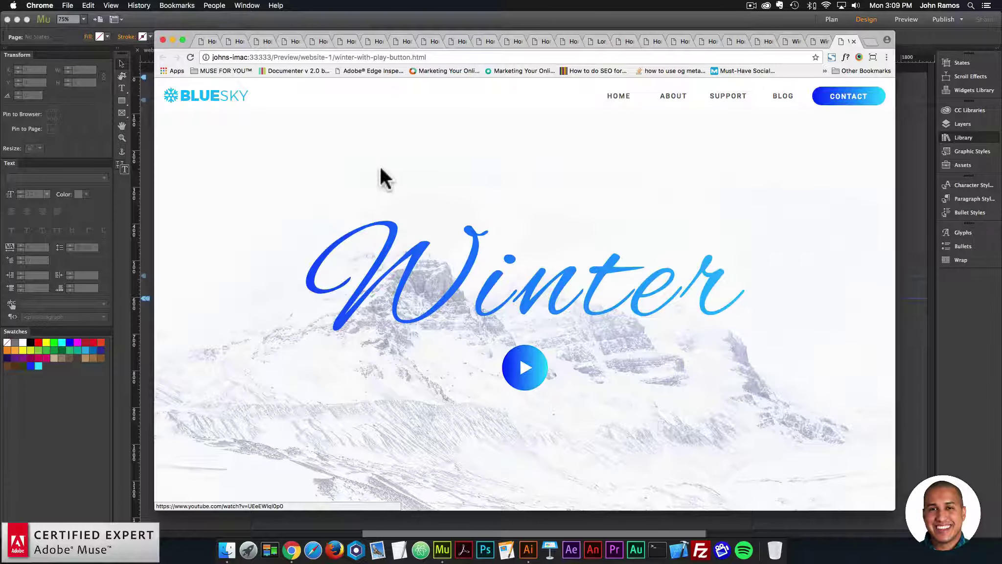
# Reopen the video lightbox in the preview and check how the lightbox and fixed header behave while scrolling the page
pyautogui.click(524, 372)
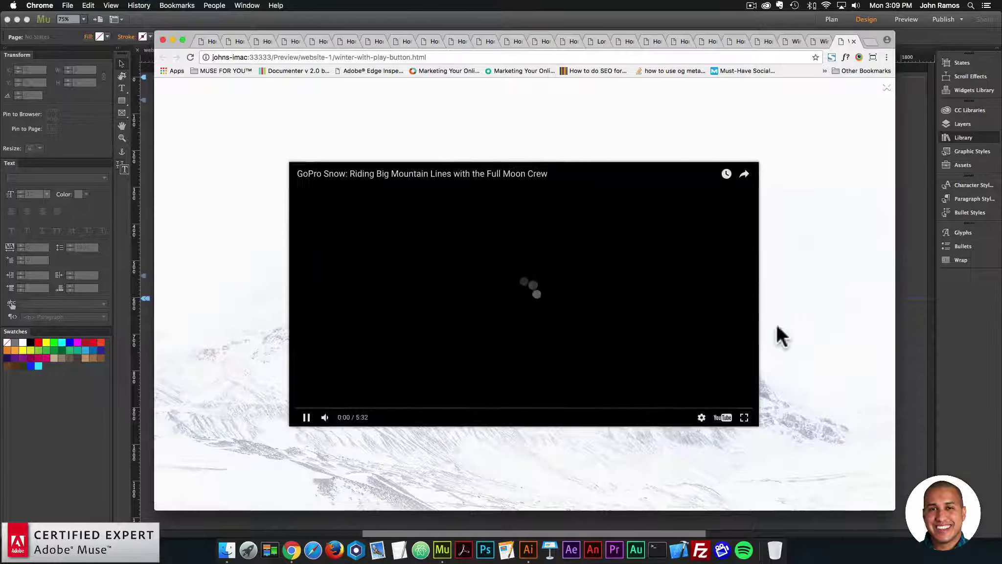
pyautogui.scroll(-3, 826, 305)
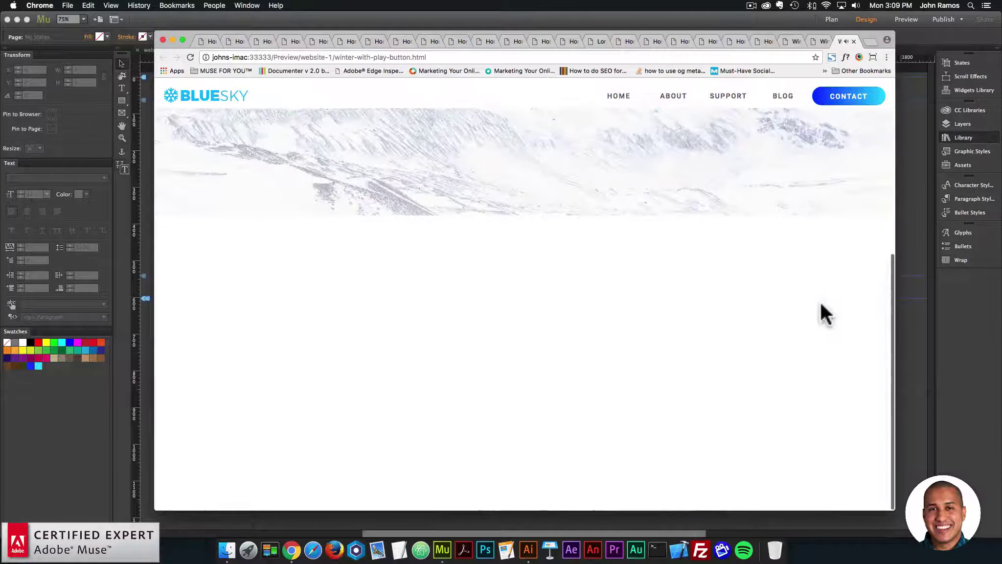
pyautogui.scroll(3, 631, 284)
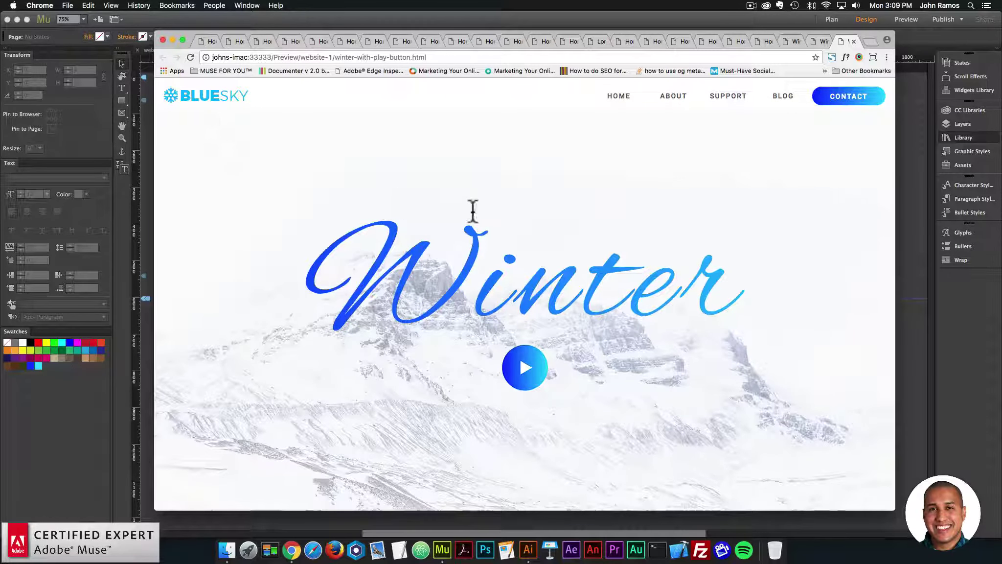
pyautogui.scroll(-10, 657, 309)
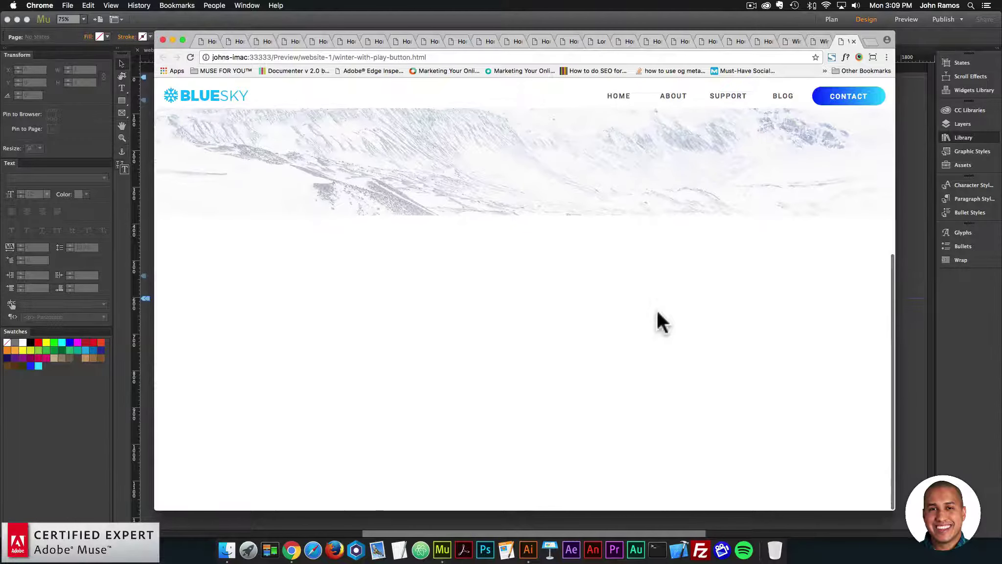
# Check the fixed header on the play button page by scrolling through its browser preview, and return to Muse
pyautogui.scroll(5, 657, 310)
pyautogui.scroll(-5, 657, 311)
pyautogui.scroll(10, 494, 250)
pyautogui.click(904, 144)
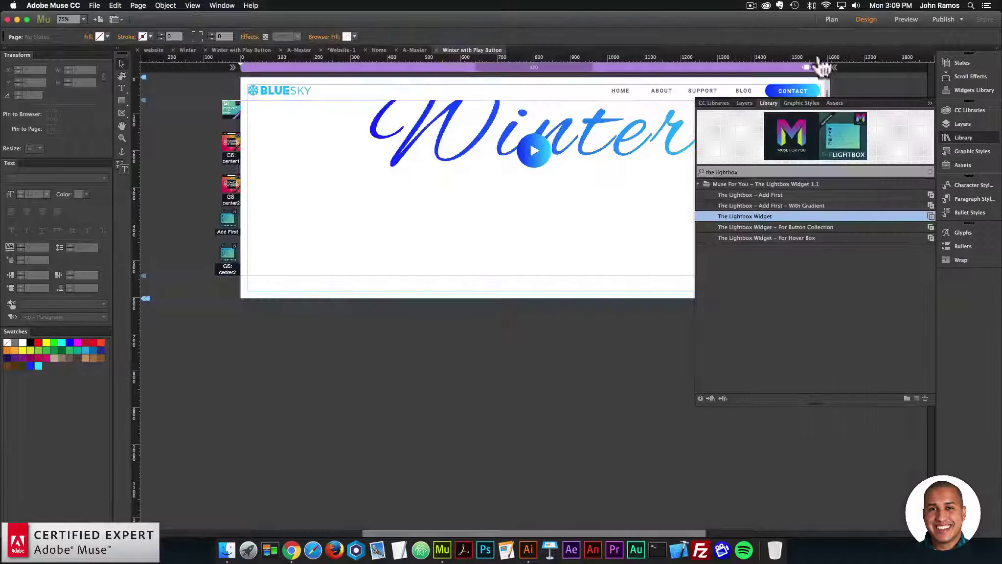
# Open the Home page for editing and delete the long placeholder text block over the Winter title
pyautogui.click(827, 20)
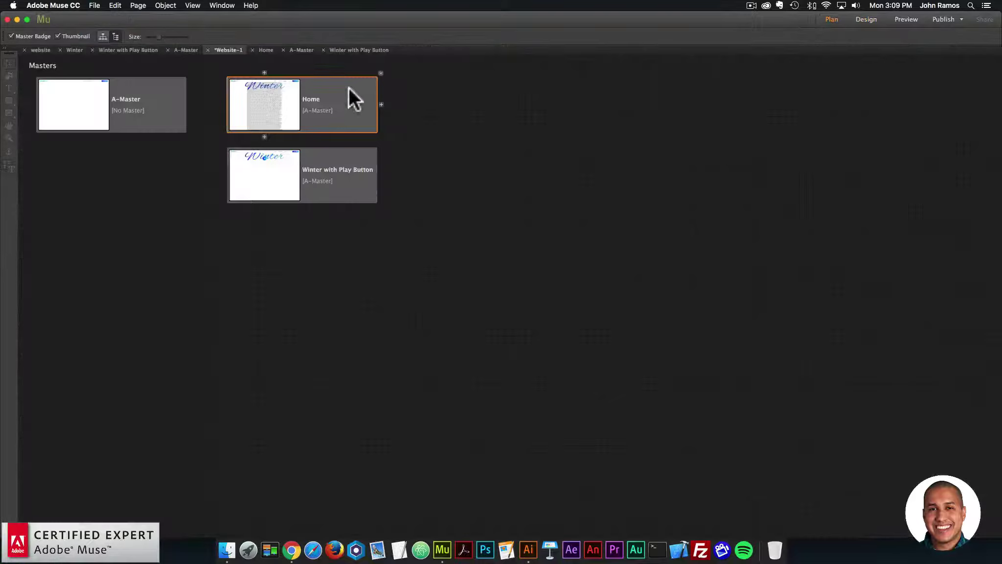
pyautogui.doubleClick(285, 100)
pyautogui.click(95, 5)
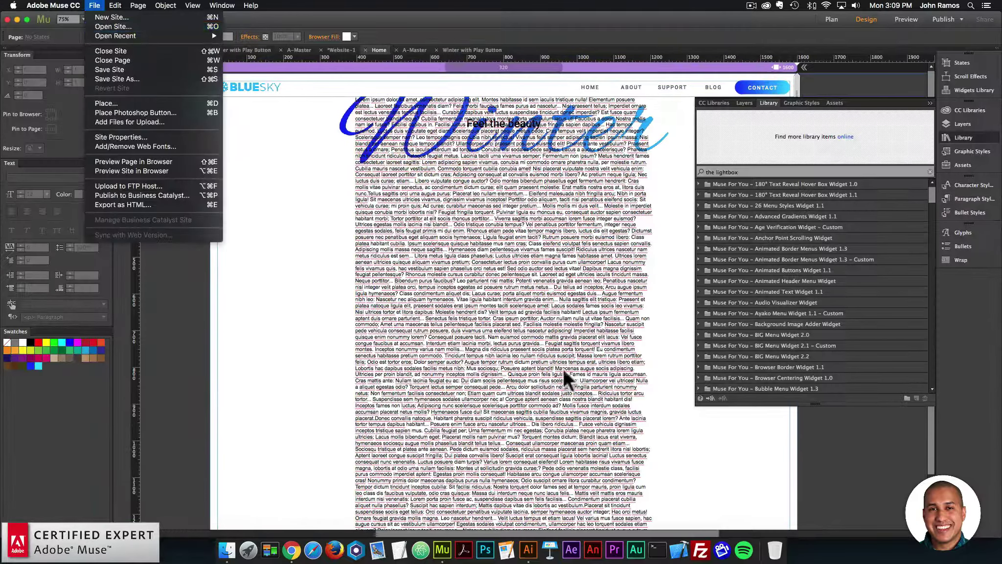
pyautogui.click(535, 343)
pyautogui.press('Delete')
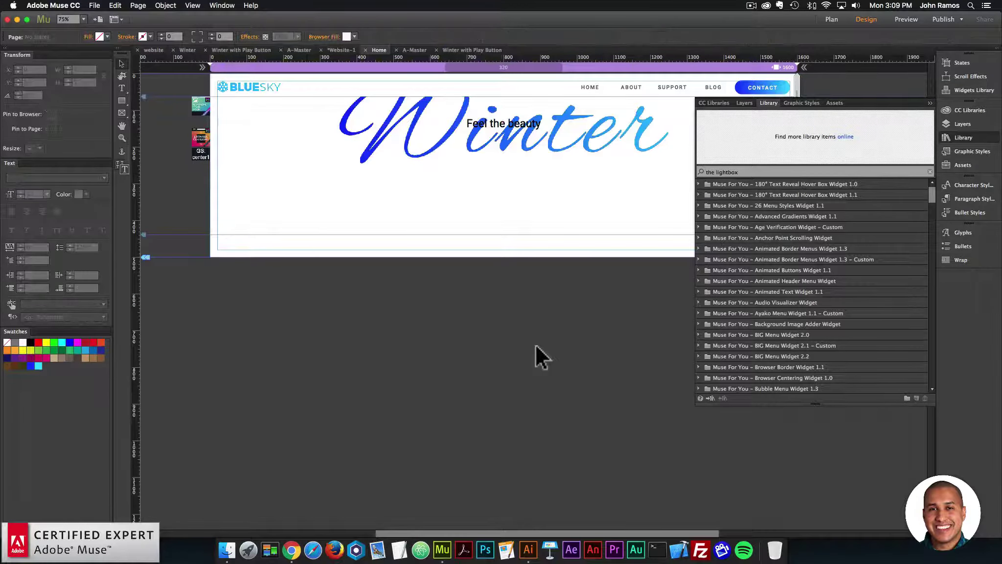
# Preview the Home page in the browser and check how the header behaves while the page scrolls
pyautogui.click(95, 6)
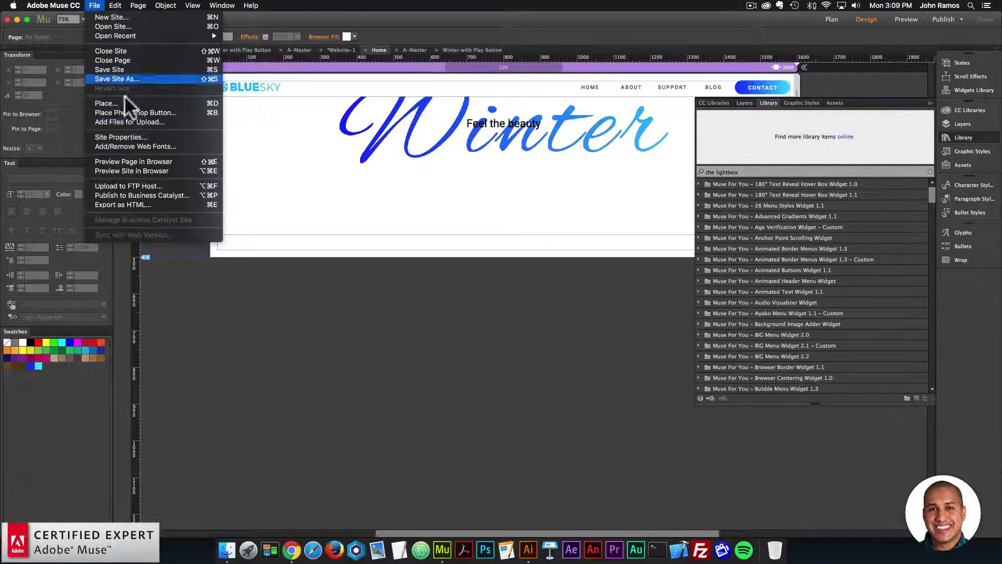
pyautogui.click(138, 161)
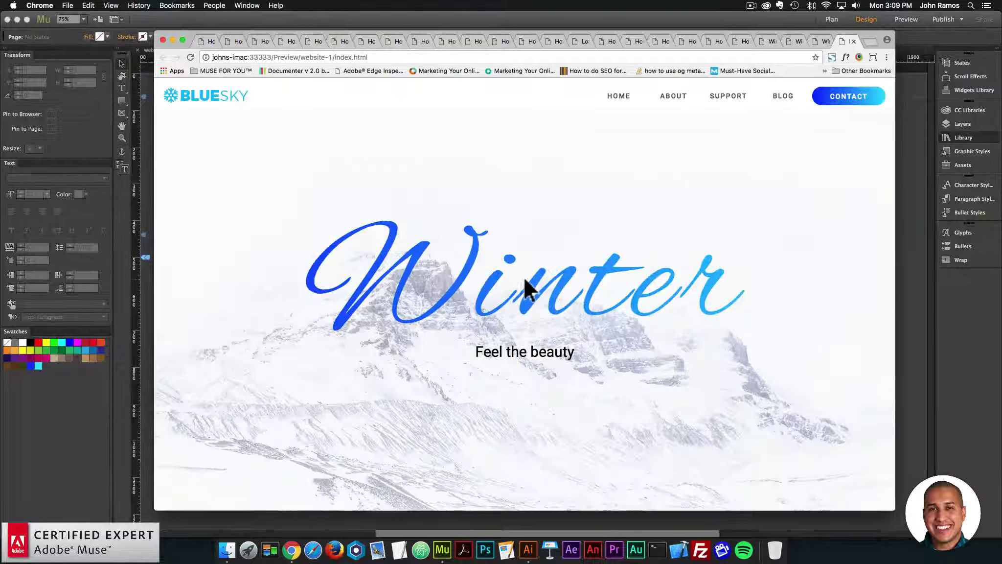
pyautogui.scroll(-5, 527, 279)
pyautogui.scroll(5, 538, 389)
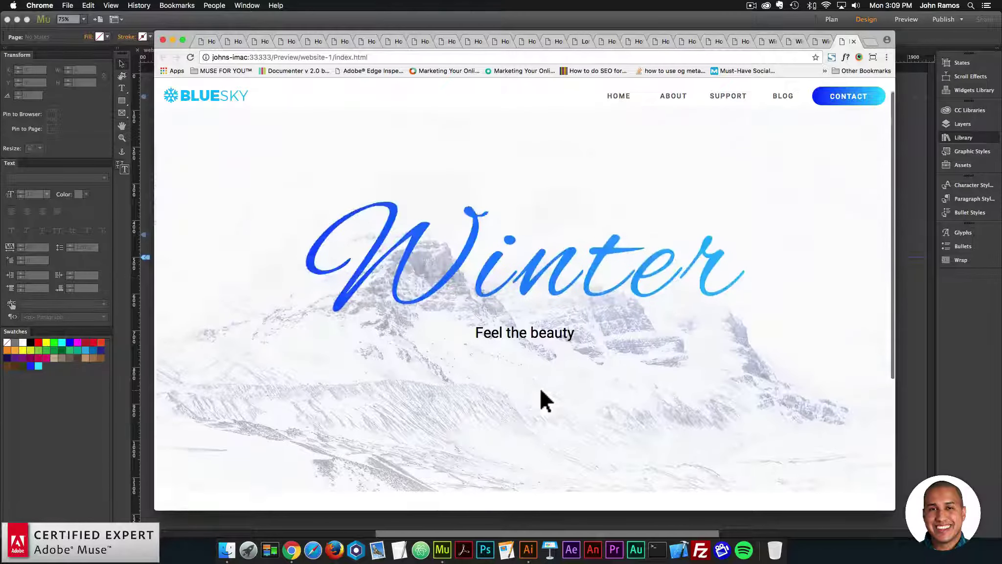
pyautogui.scroll(-4, 588, 364)
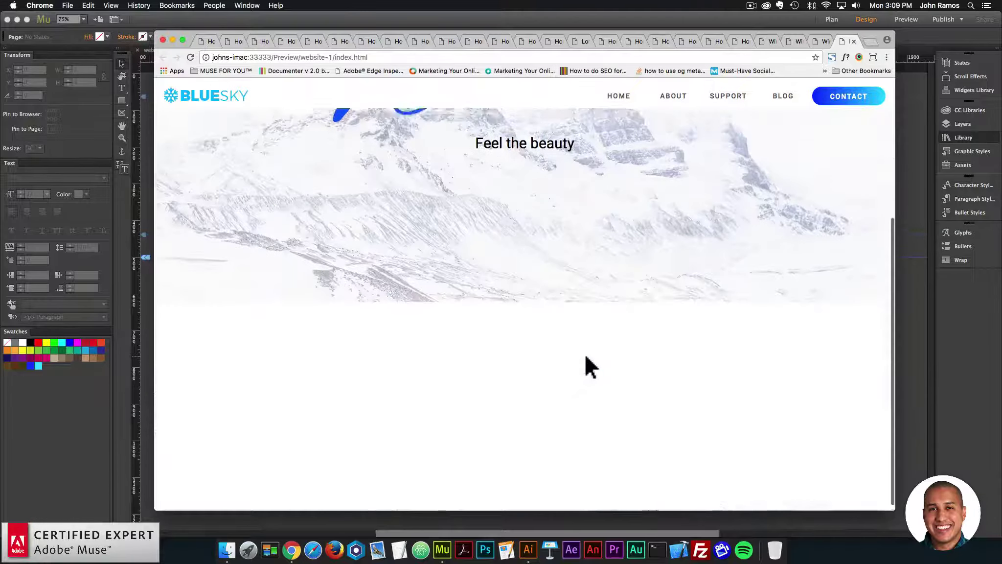
pyautogui.scroll(4, 587, 364)
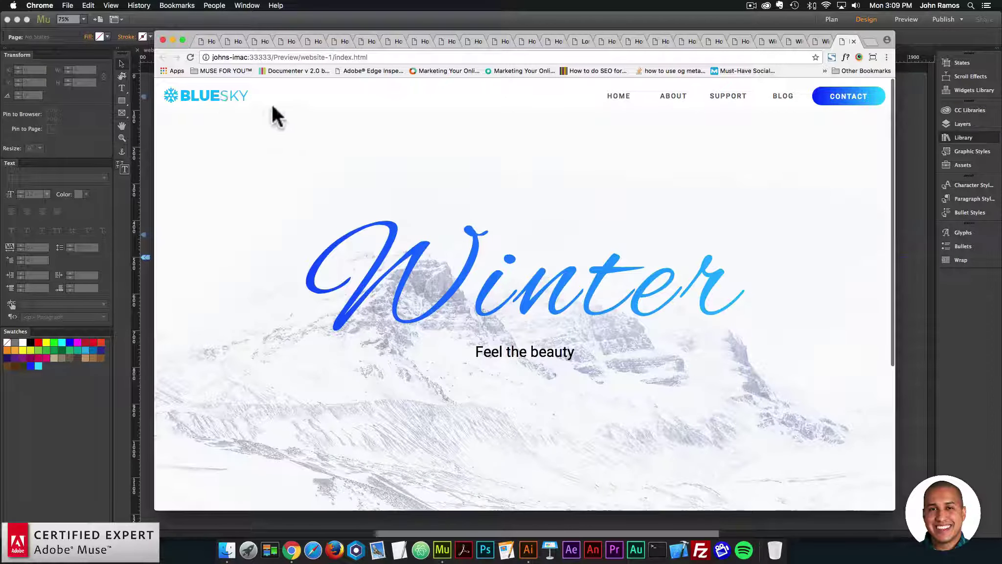
pyautogui.click(919, 131)
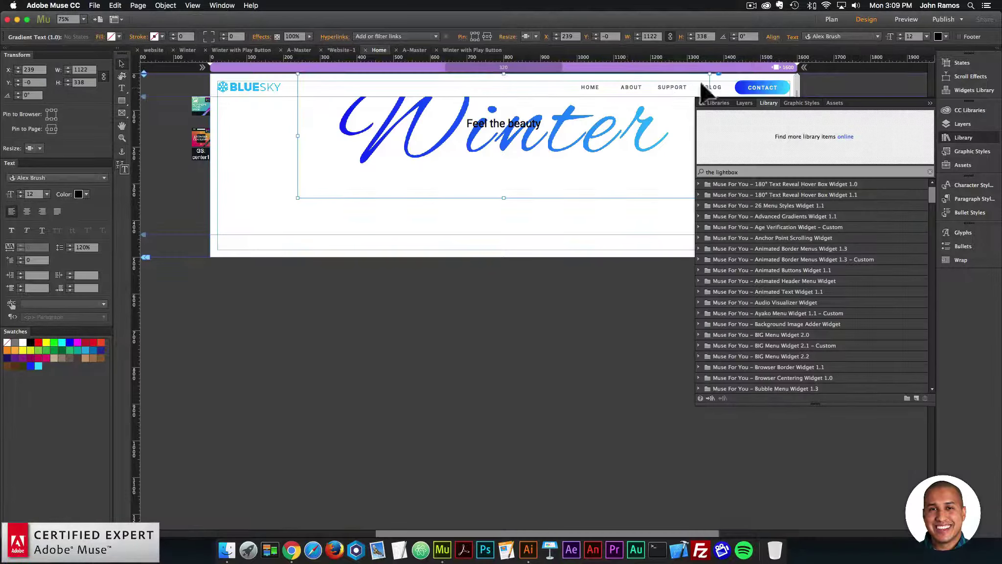
# Open the A-Master page and review the hyperlink targets available for the HOME menu item
pyautogui.click(832, 19)
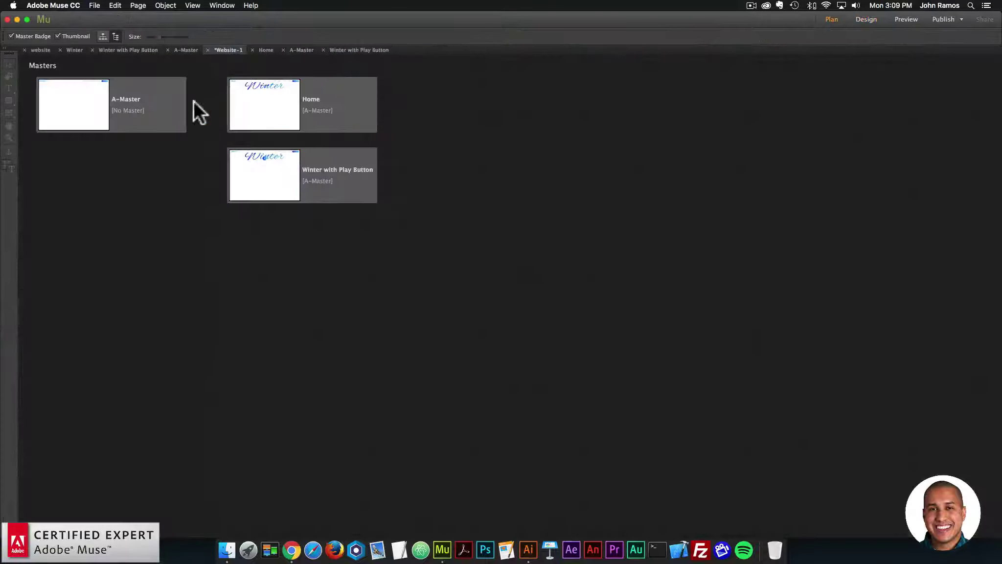
pyautogui.doubleClick(83, 98)
pyautogui.press('Tab')
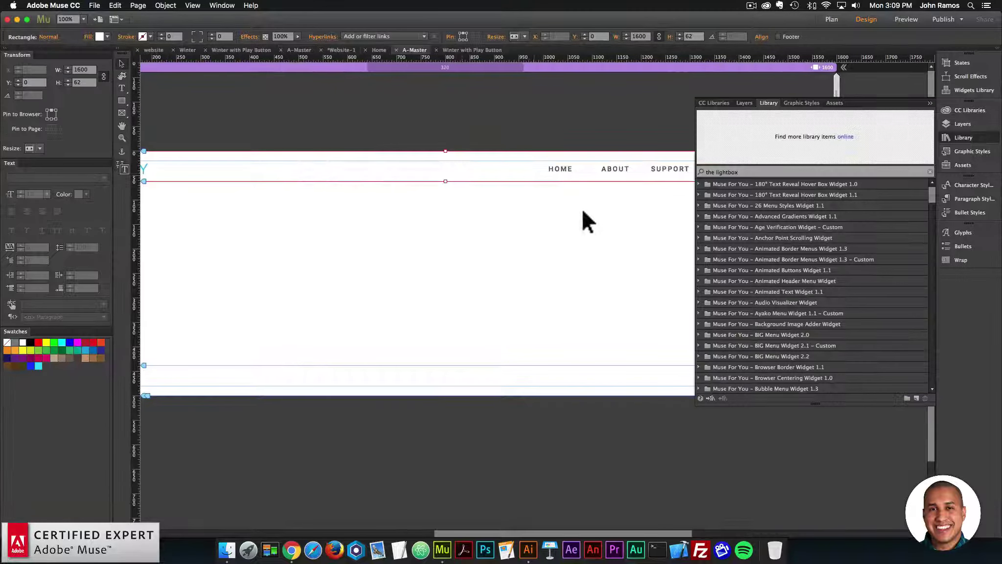
pyautogui.click(559, 183)
pyautogui.click(560, 166)
pyautogui.click(574, 163)
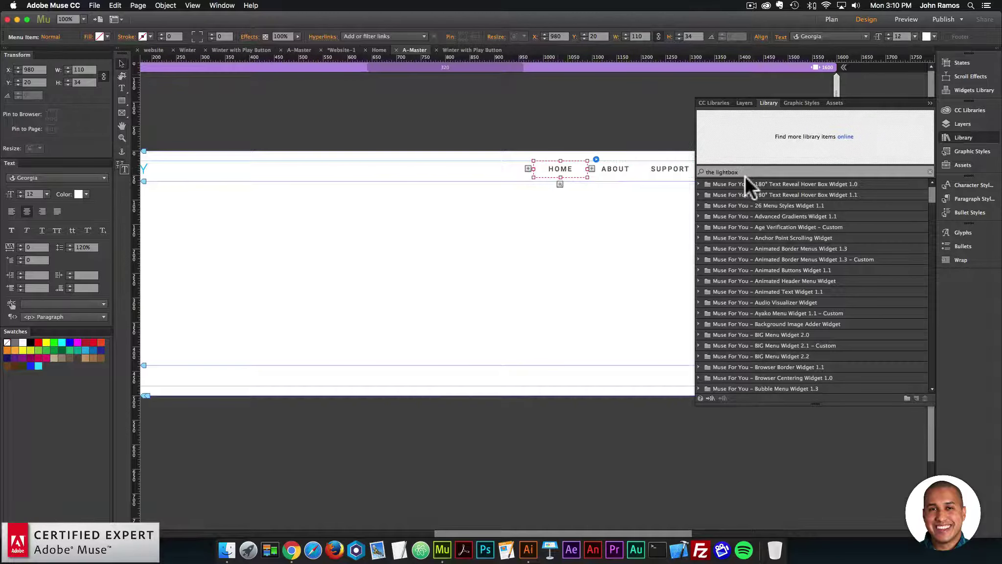
pyautogui.click(384, 35)
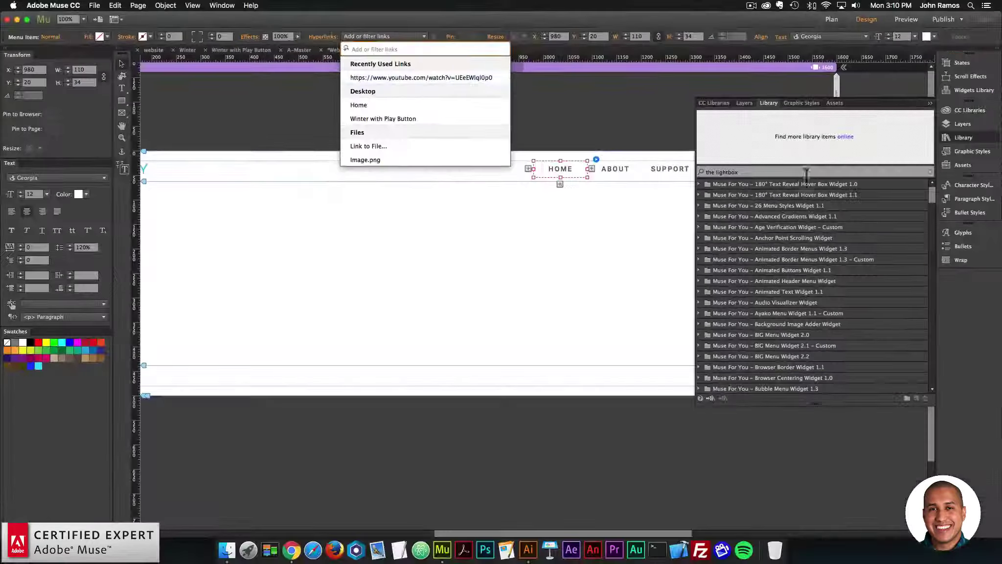
pyautogui.click(982, 158)
pyautogui.click(778, 147)
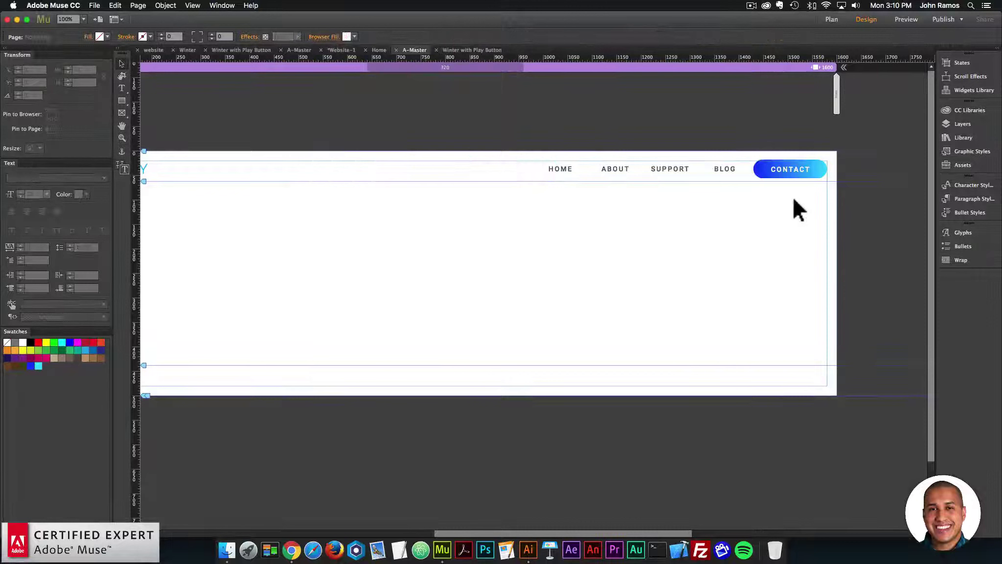
# Select the CONTACT button together with its label and review the available hyperlink targets
pyautogui.click(799, 161)
pyautogui.click(798, 167)
pyautogui.click(823, 165)
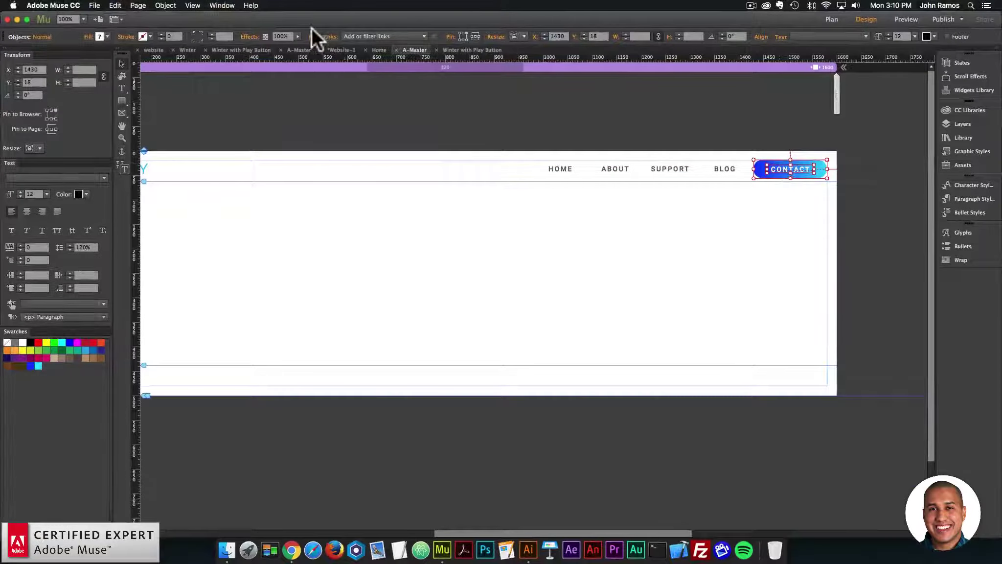
pyautogui.click(342, 37)
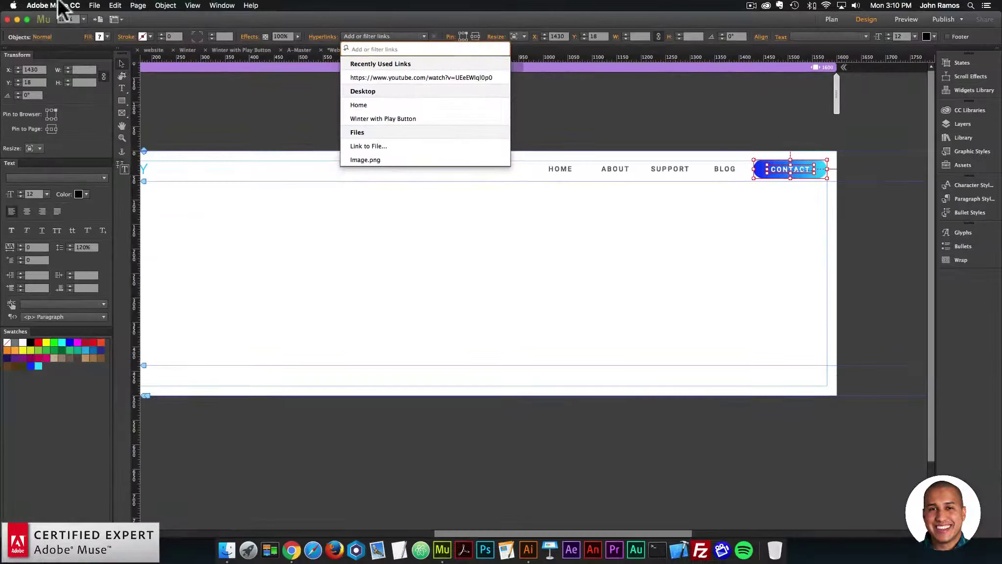
pyautogui.click(94, 5)
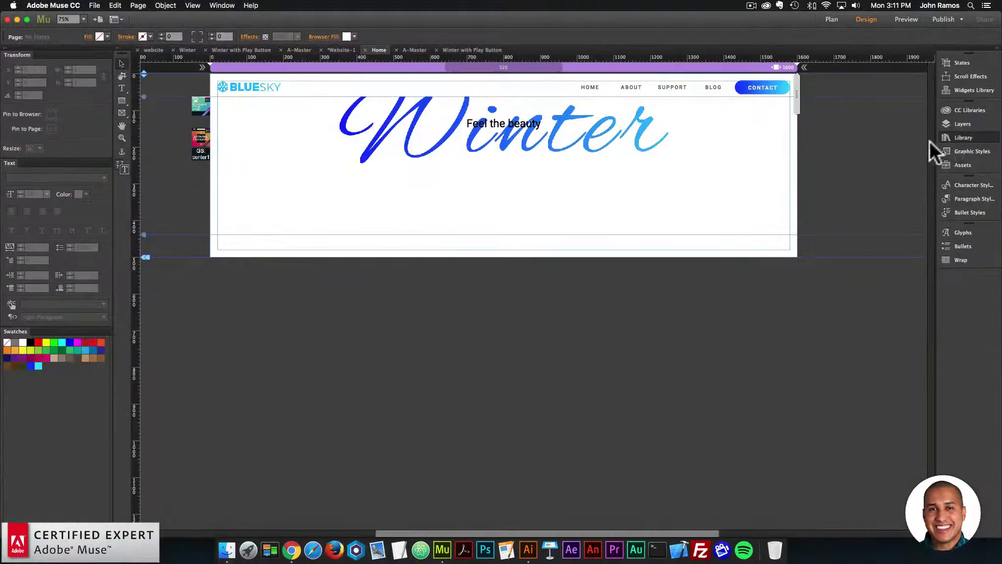
# Search the library for "font smoother" and place the Font Smoother Light Widget beside the Home page, below the other widgets
pyautogui.click(929, 140)
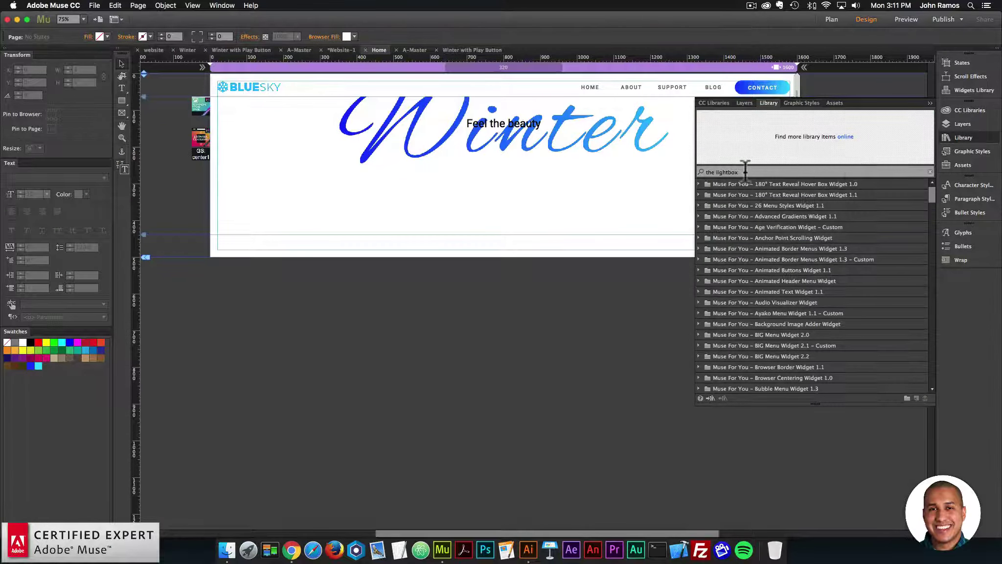
pyautogui.write('f')
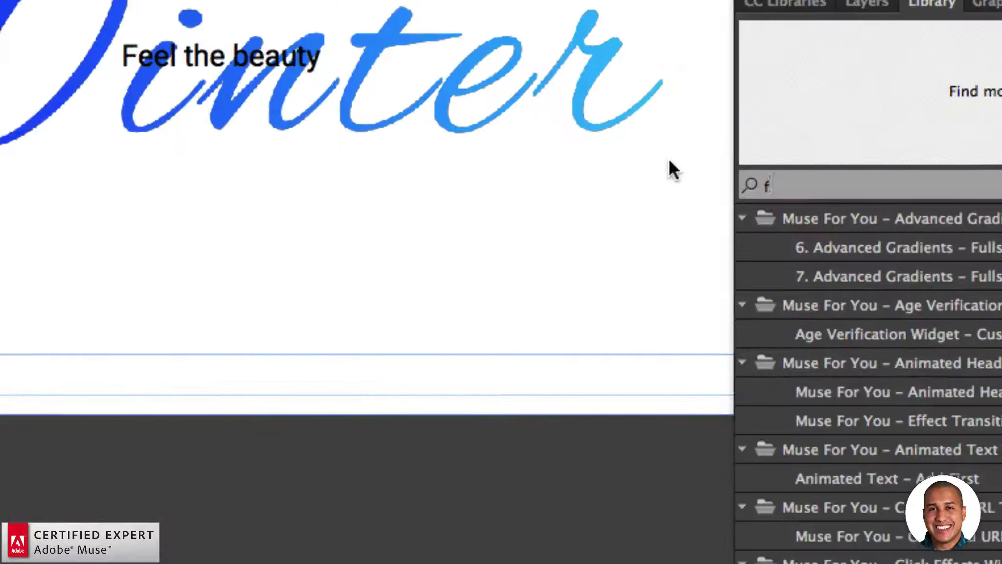
pyautogui.write('ont smoothe')
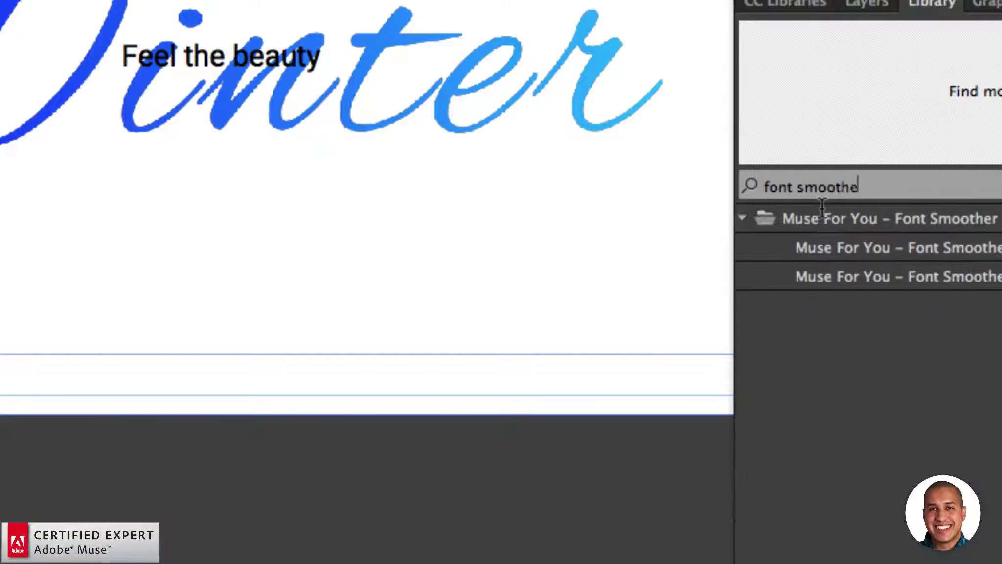
pyautogui.write('r')
pyautogui.click(995, 282)
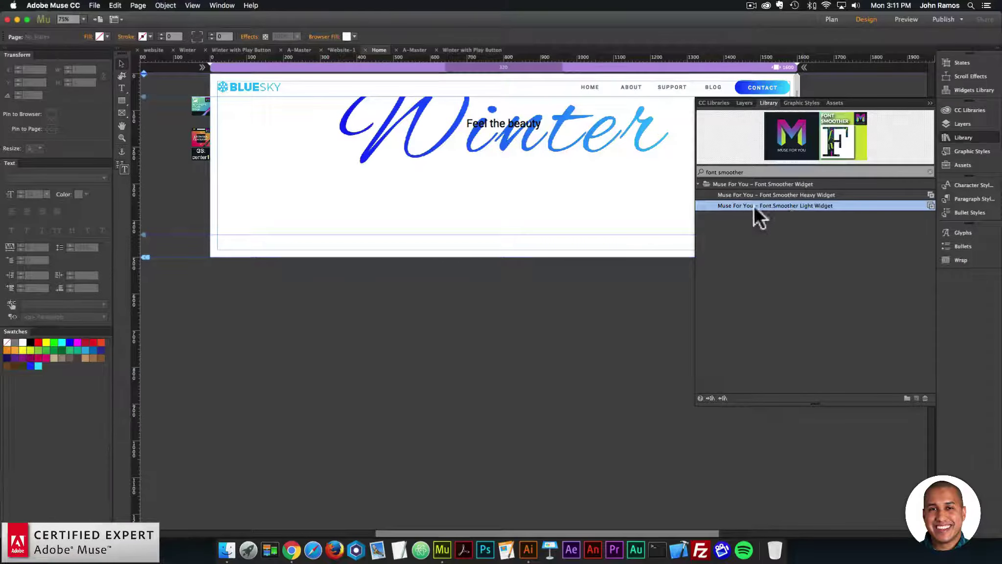
pyautogui.moveTo(395, 275); pyautogui.dragTo(181, 166)
pyautogui.click(193, 177)
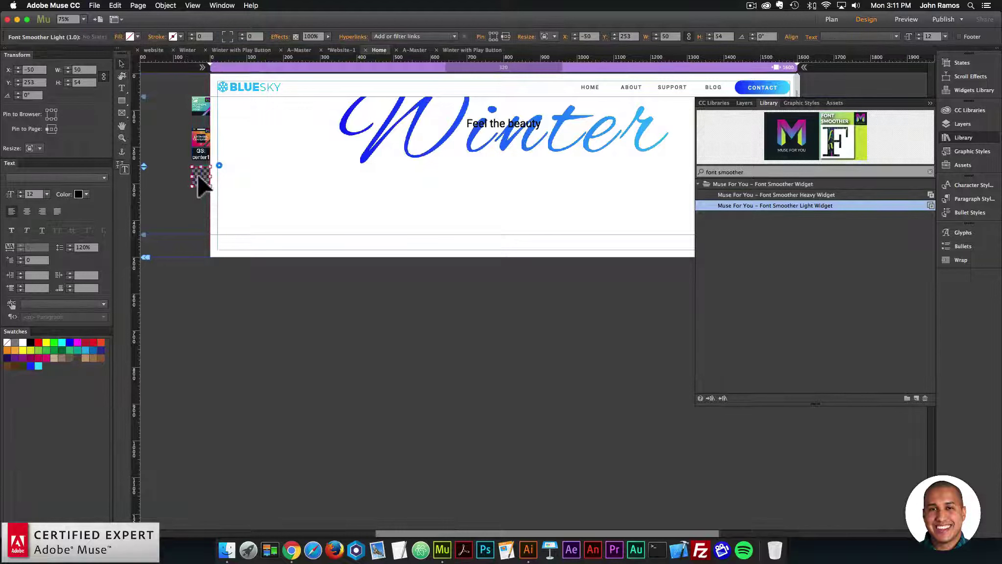
pyautogui.click(271, 193)
# Preview the Home page in the browser to check the smoothed text
pyautogui.click(100, 5)
pyautogui.click(158, 161)
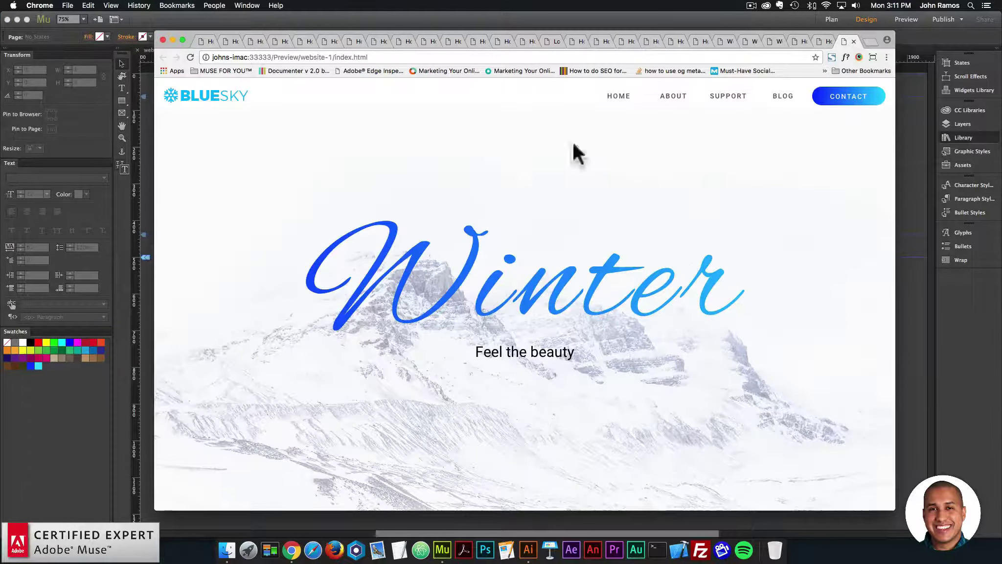
pyautogui.click(912, 191)
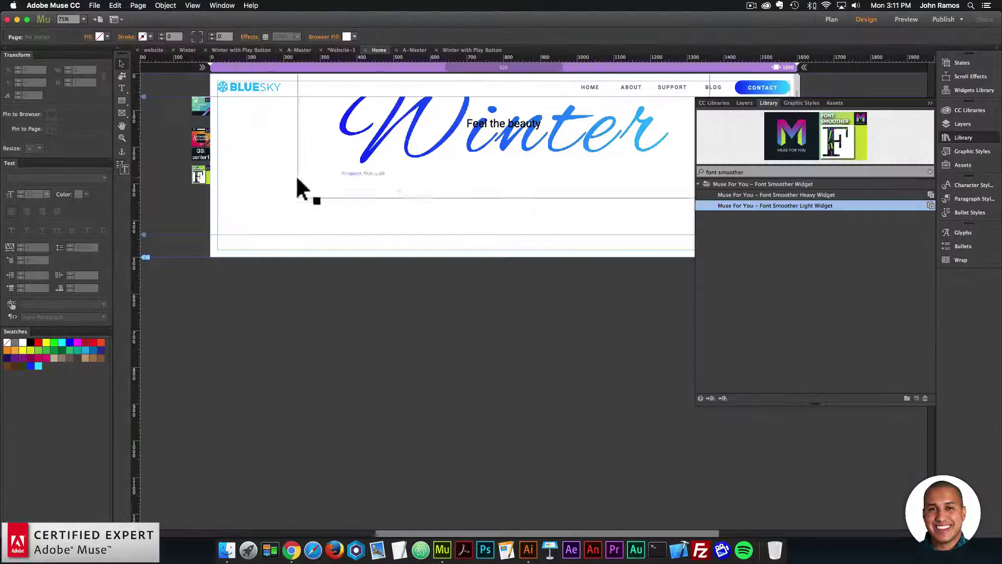
# Open the Winter with Play Button page and place the Font Smoother Light Widget beside it, below the other widgets
pyautogui.click(201, 172)
pyautogui.click(820, 15)
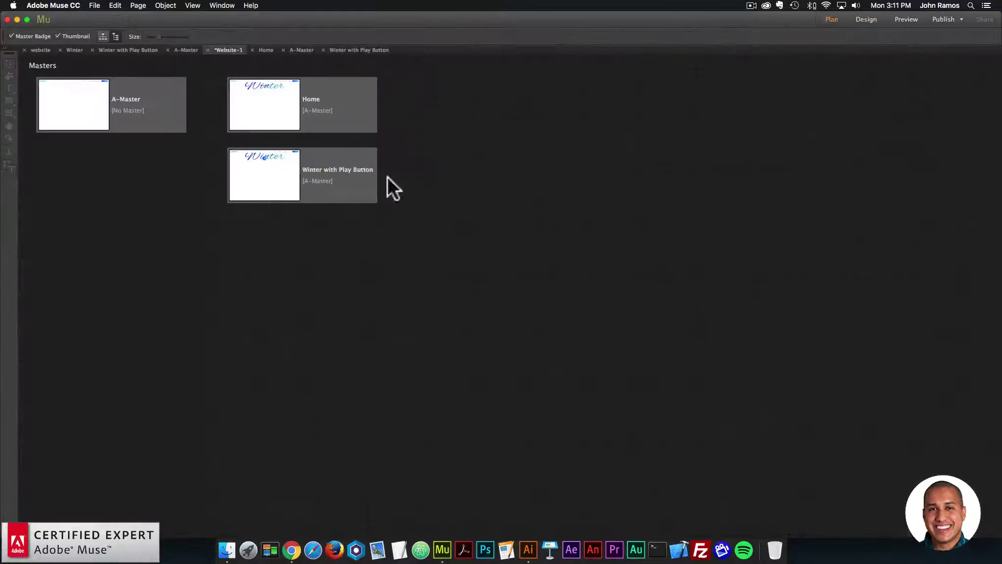
pyautogui.doubleClick(264, 174)
pyautogui.click(644, 195)
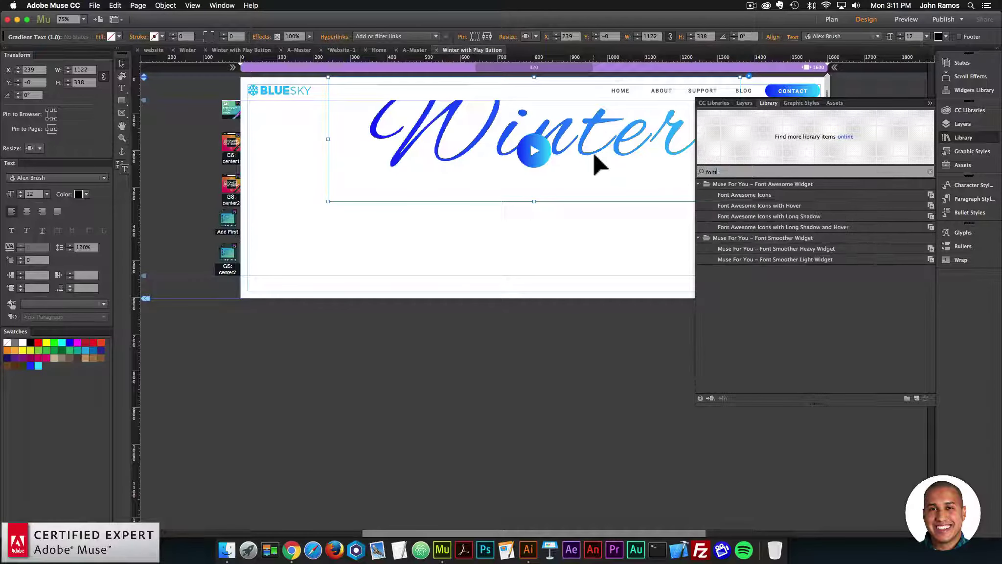
pyautogui.click(780, 205)
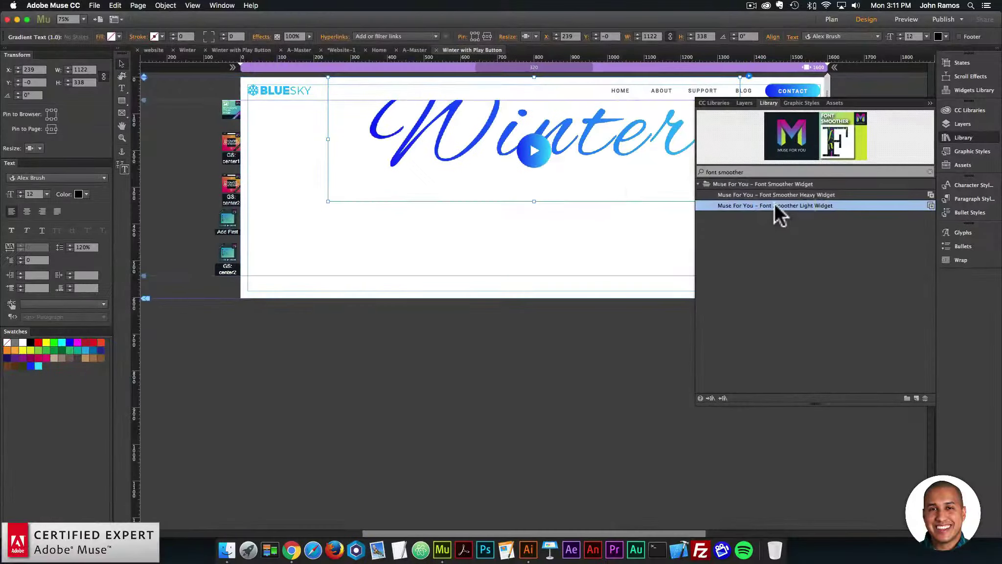
pyautogui.moveTo(763, 206); pyautogui.dragTo(232, 284)
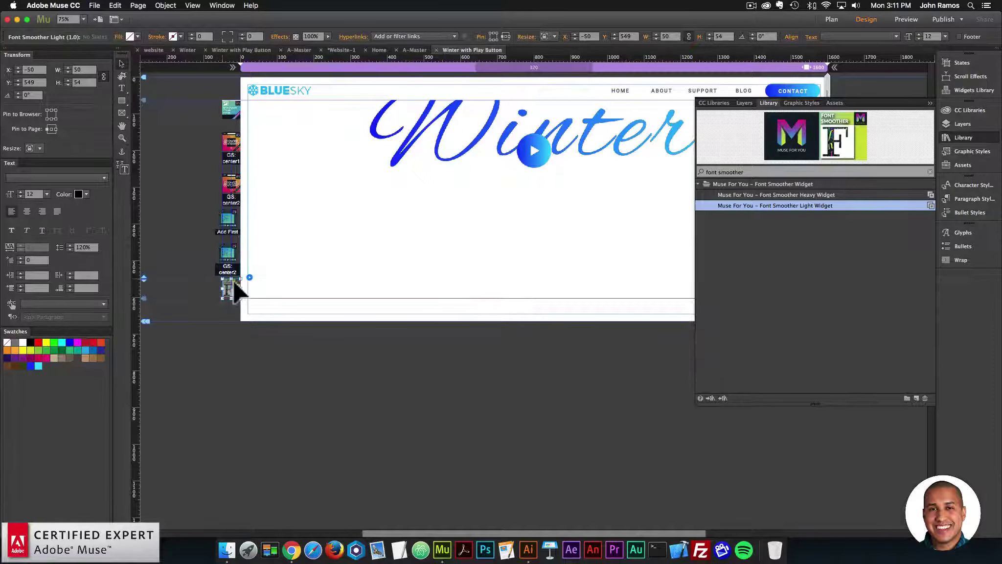
pyautogui.click(313, 286)
# Preview the Winter with Play Button page in the browser, open its video lightbox, and close the lightbox
pyautogui.click(93, 6)
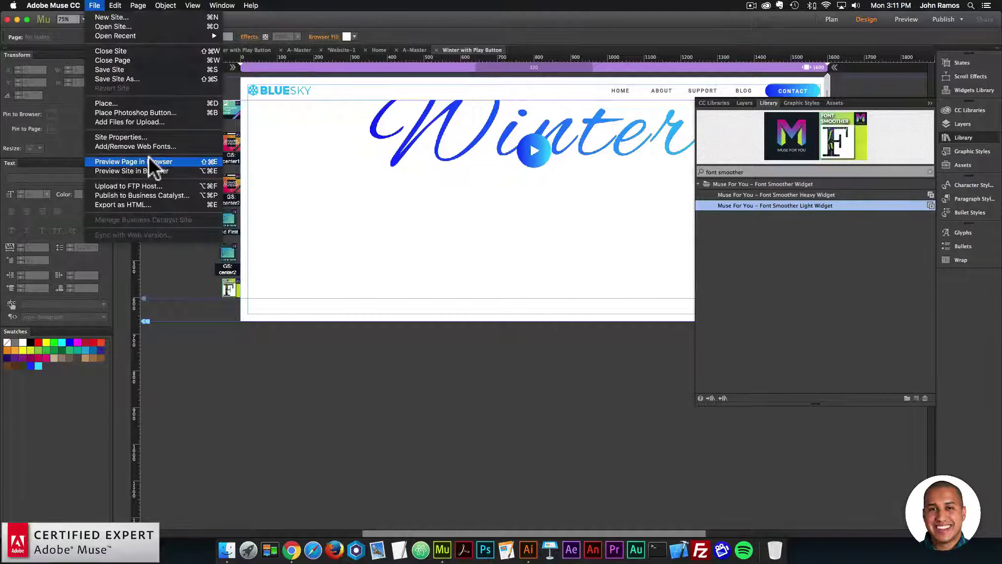
pyautogui.click(148, 156)
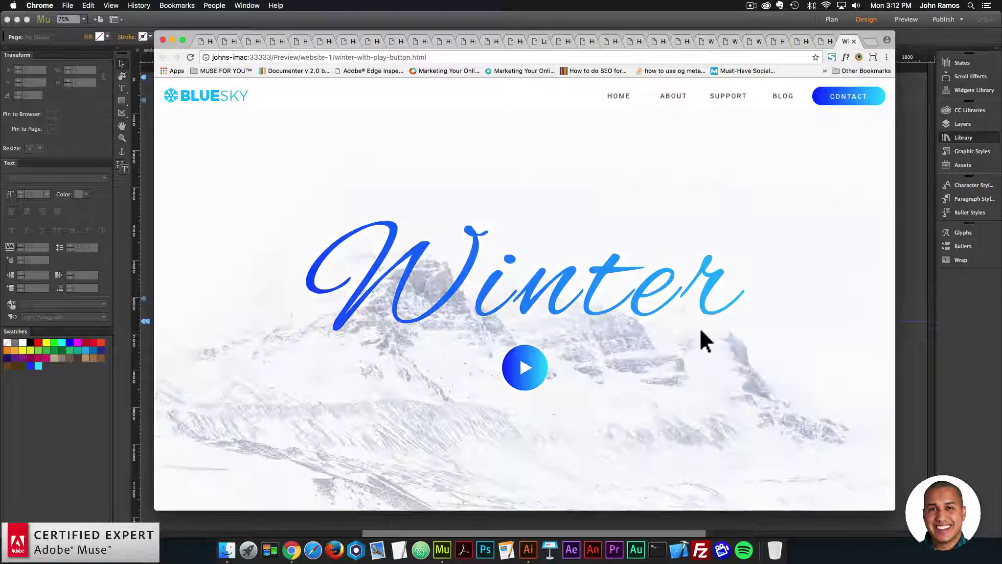
pyautogui.click(521, 368)
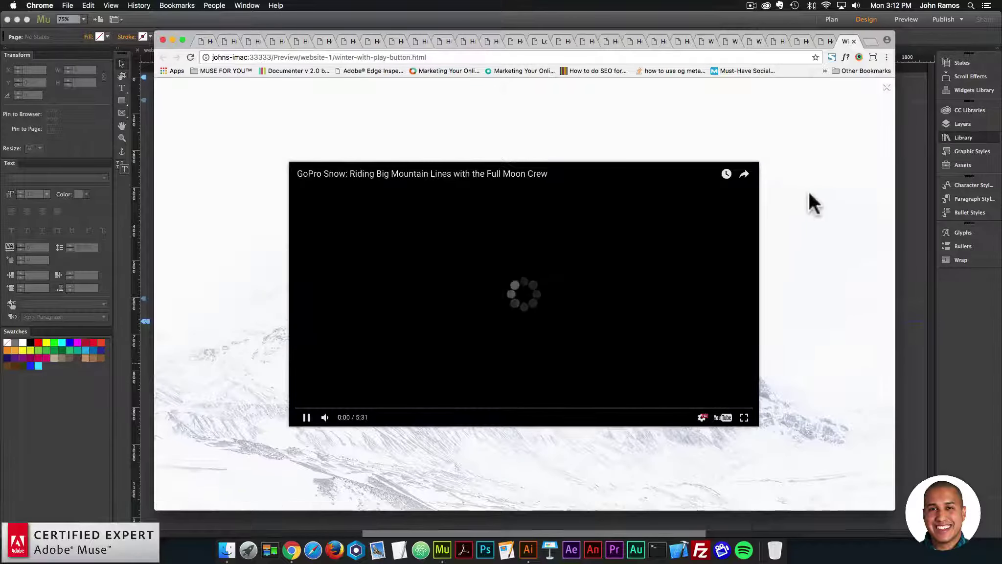
pyautogui.click(821, 219)
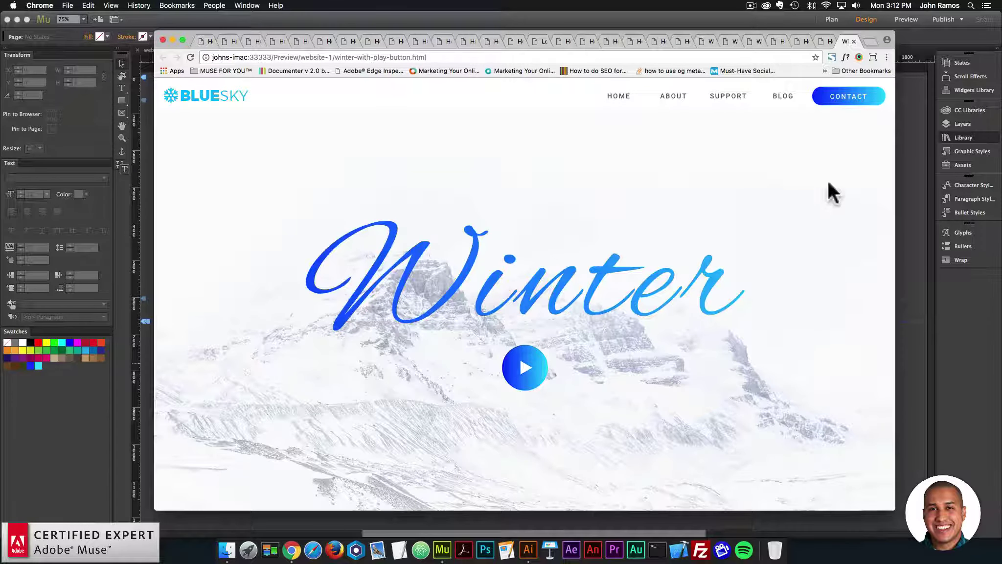
# Open museforyoushop.com in a new browser tab and follow the Join Today offer to the widget shop
pyautogui.click(870, 41)
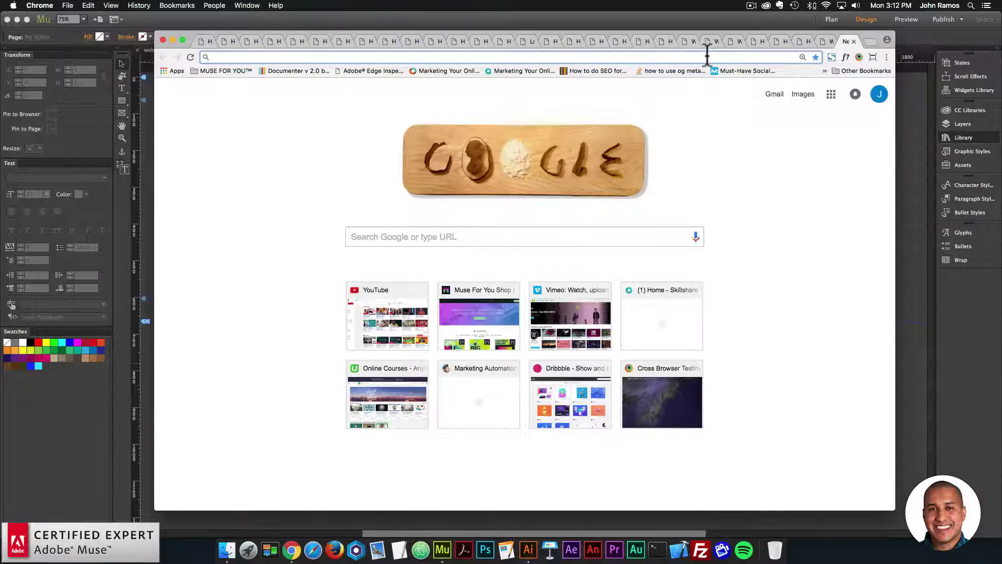
pyautogui.write('museforyoushop.')
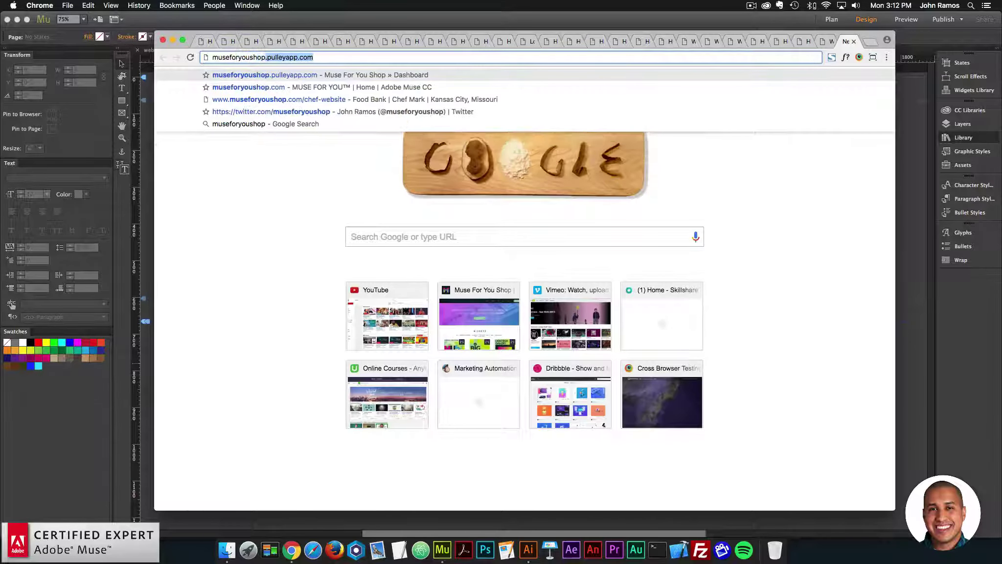
pyautogui.write('com')
pyautogui.press('Return')
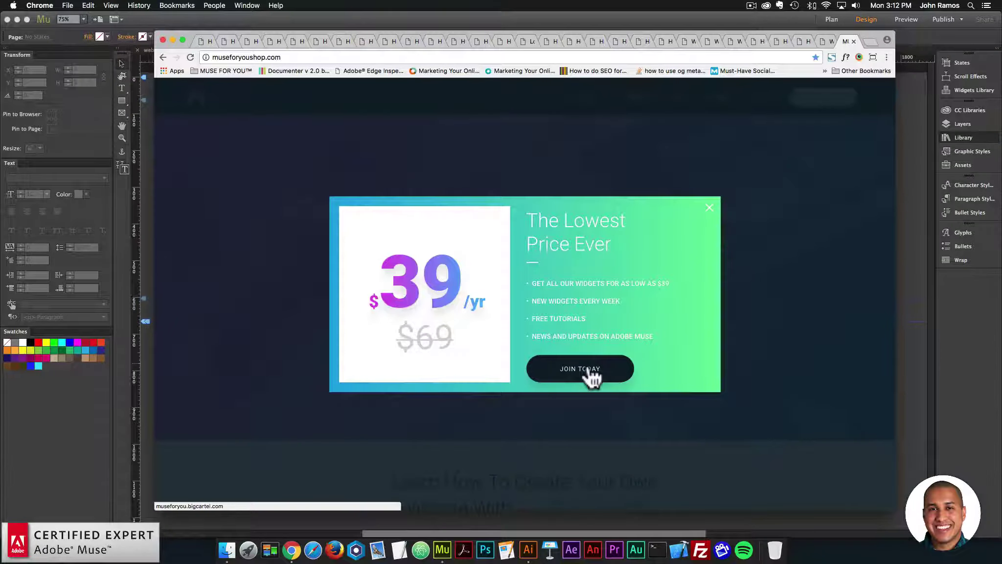
pyautogui.click(590, 371)
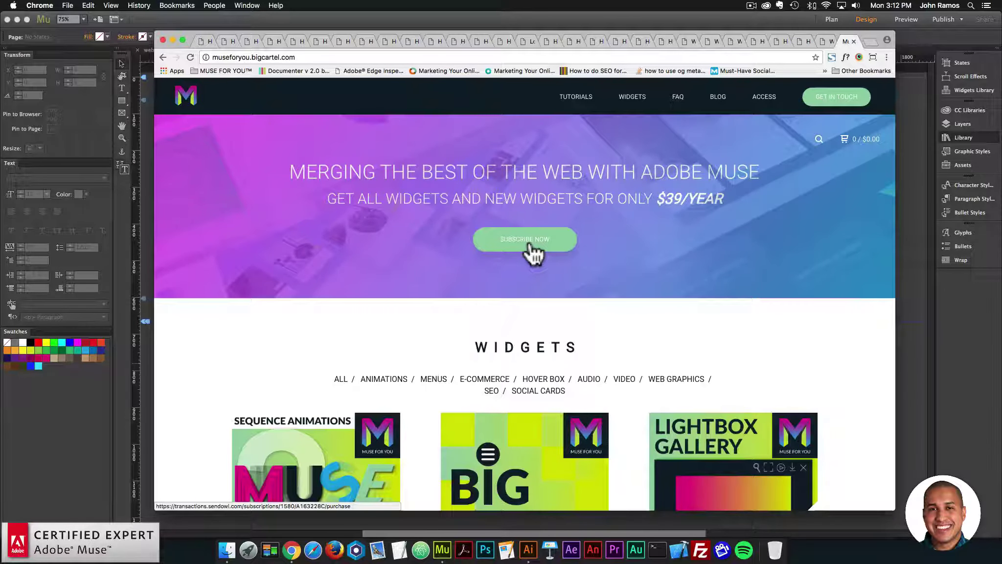
# Browse the shop's widgets and open the product page of The Lightbox Widget
pyautogui.scroll(-10, 533, 252)
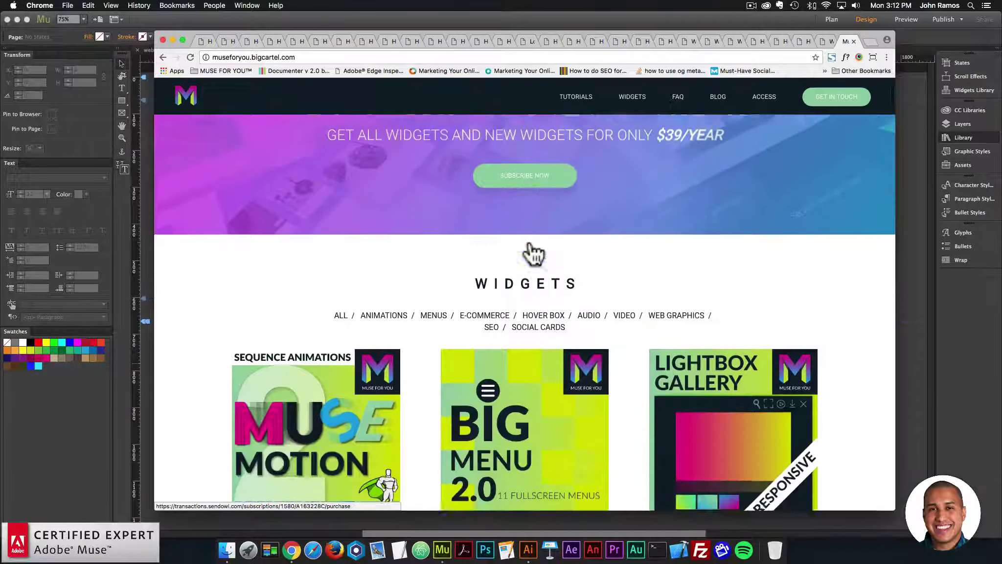
pyautogui.scroll(-10, 534, 252)
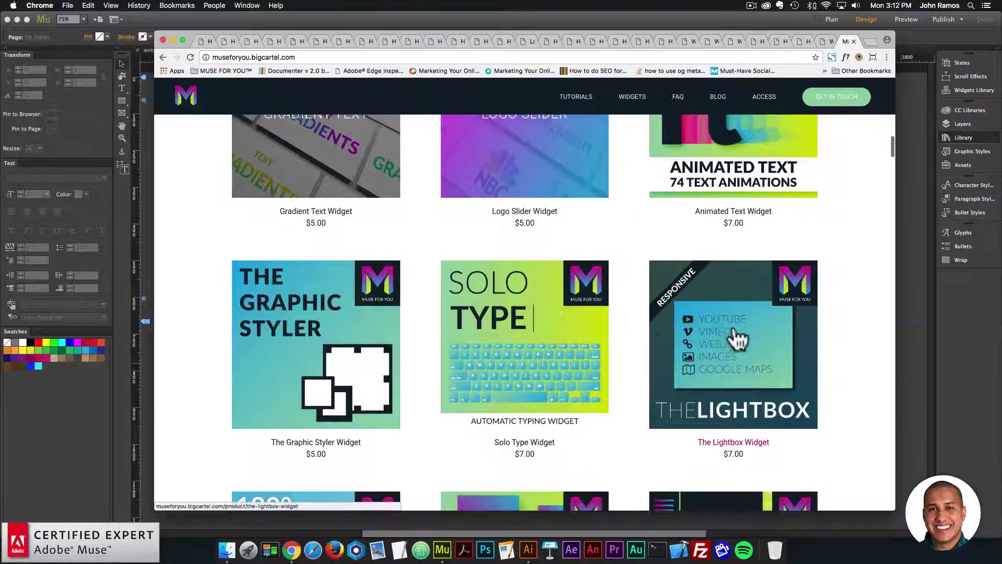
pyautogui.click(762, 342)
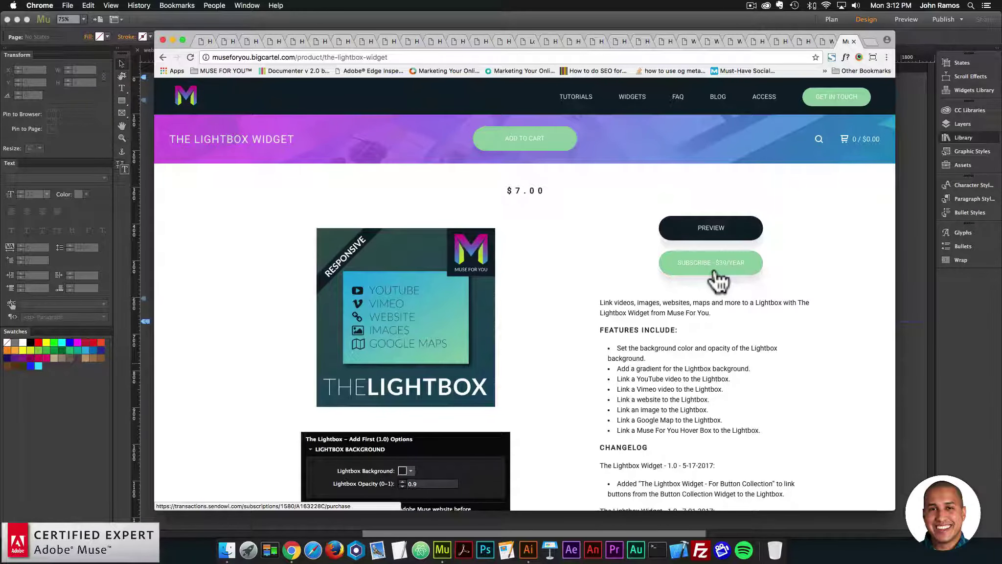
# Examine The Lightbox Widget's features, changelog, option screenshots, tutorial videos and comments on its product page
pyautogui.scroll(-5, 704, 274)
pyautogui.scroll(2, 695, 261)
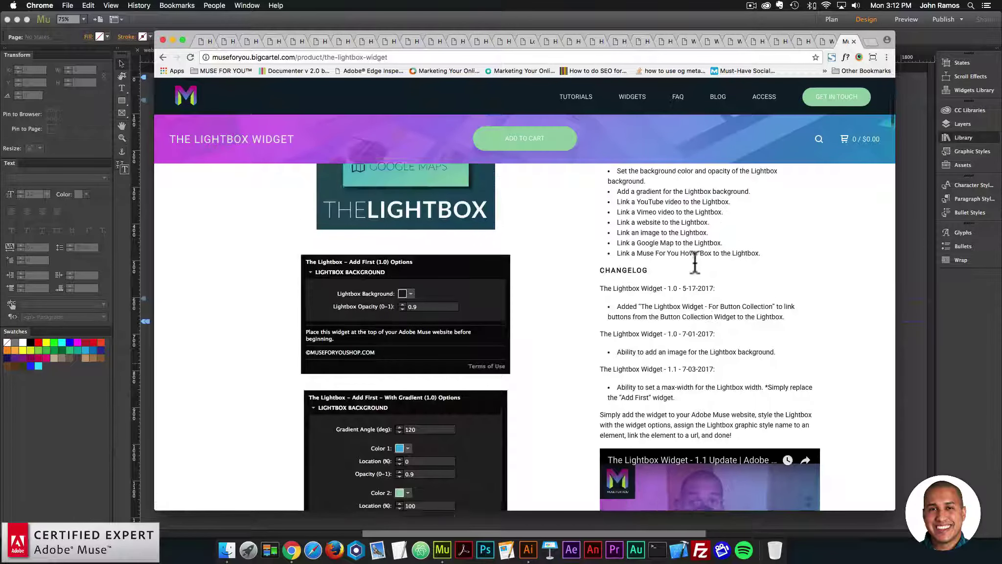
pyautogui.scroll(-8, 563, 275)
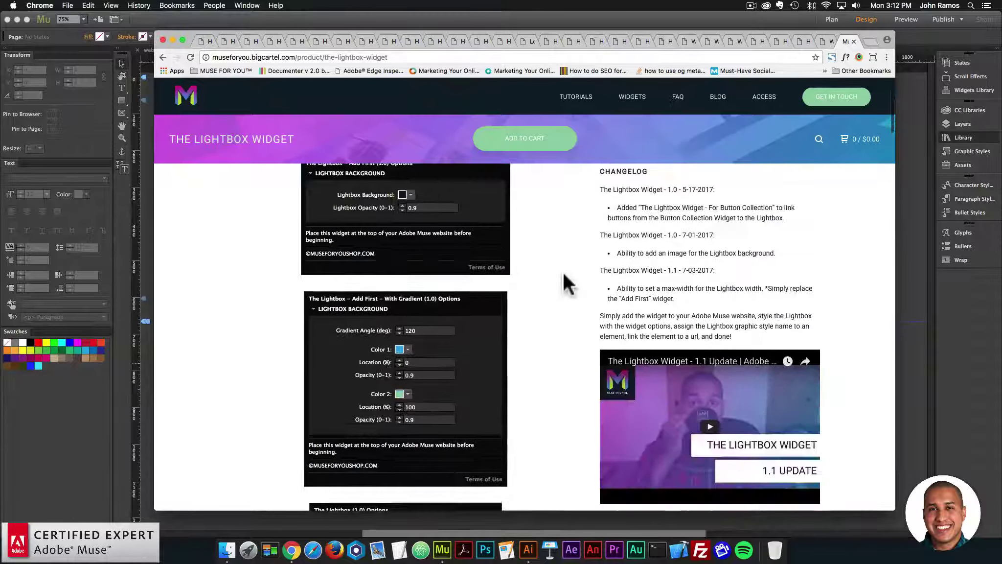
pyautogui.scroll(3, 489, 277)
pyautogui.scroll(3, 486, 265)
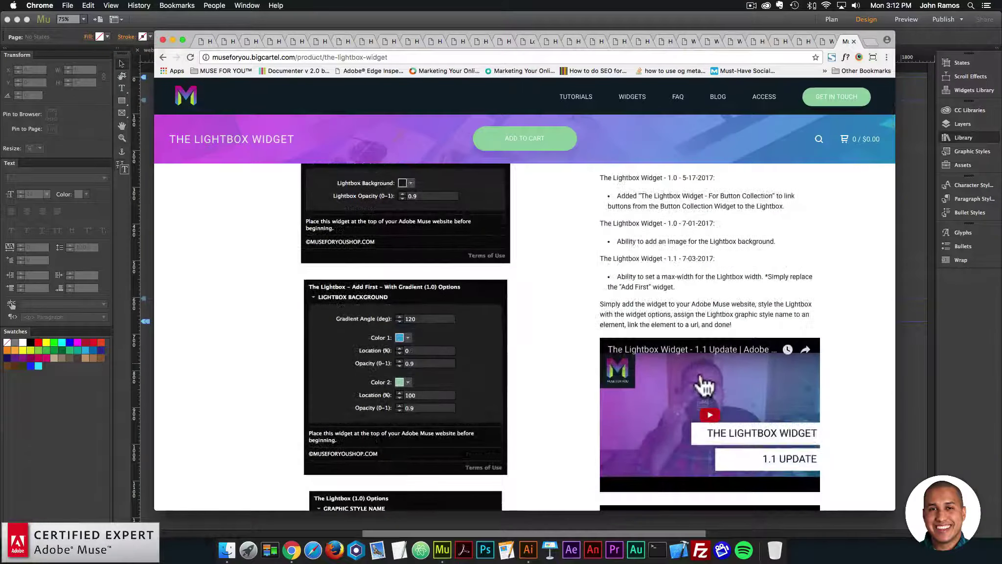
pyautogui.scroll(-9, 702, 377)
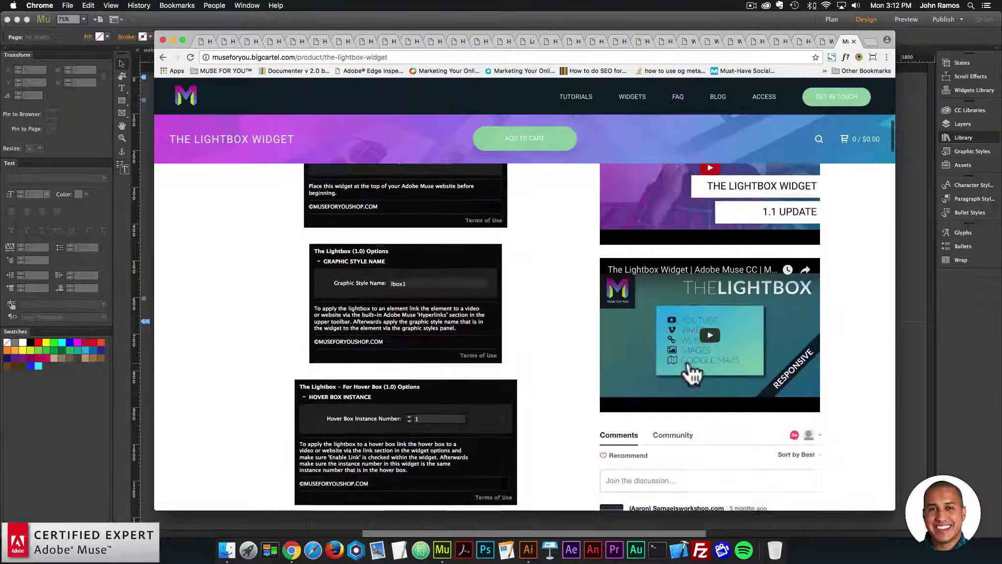
pyautogui.scroll(-3, 695, 390)
pyautogui.scroll(4, 698, 401)
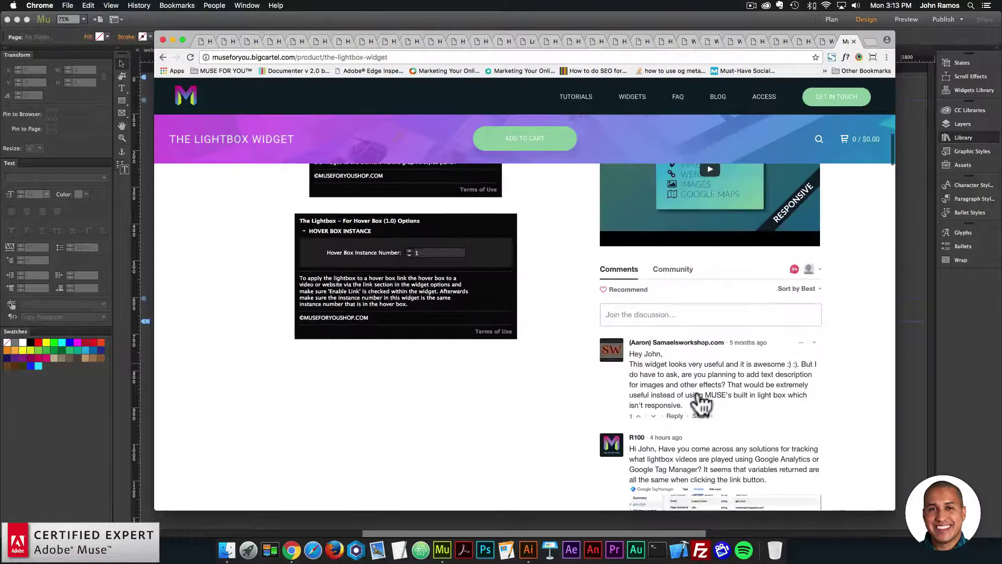
pyautogui.scroll(-4, 698, 401)
pyautogui.scroll(5, 636, 392)
pyautogui.scroll(15, 564, 367)
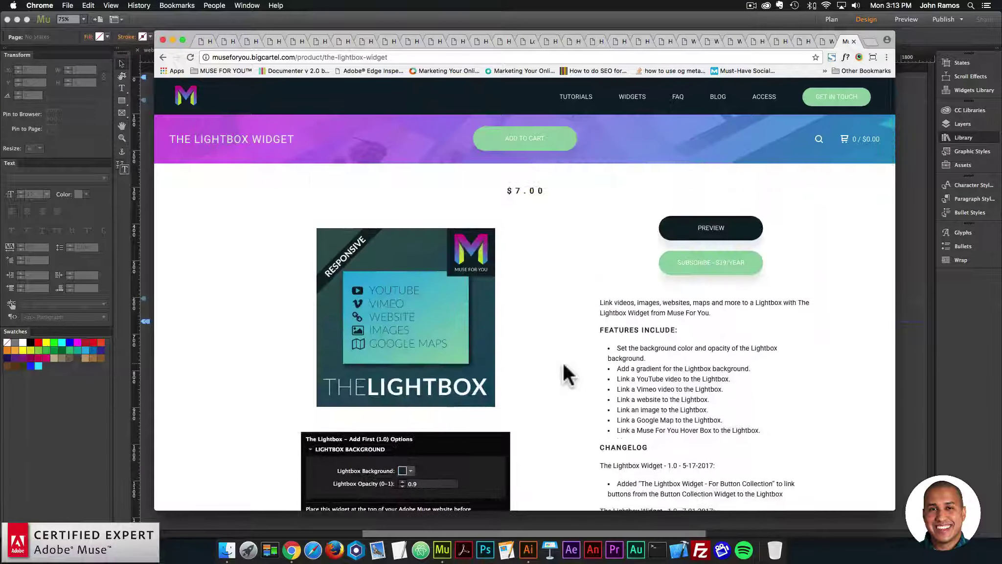
# Open The Lightbox Widget's preview page and return to the product page
pyautogui.click(714, 240)
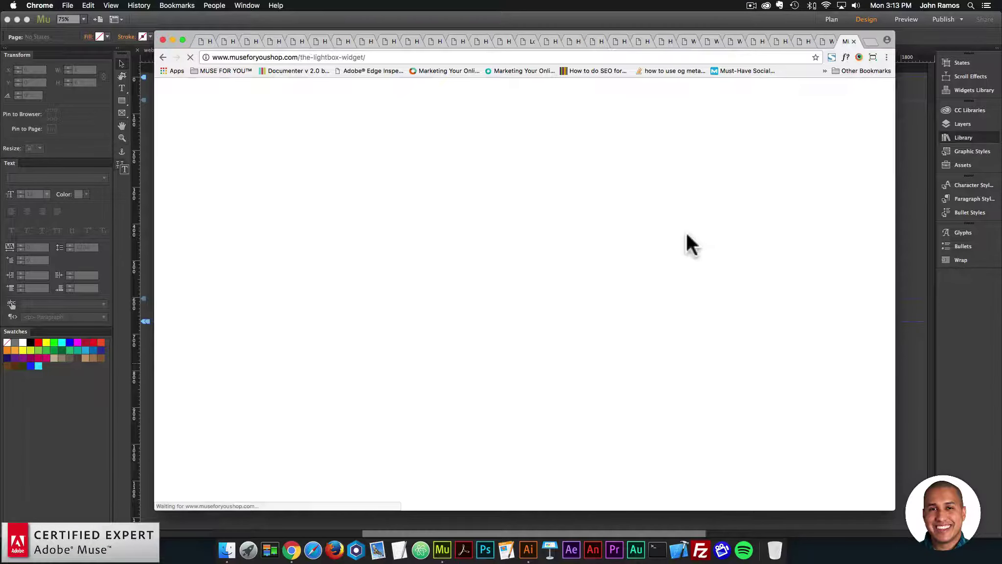
pyautogui.click(164, 57)
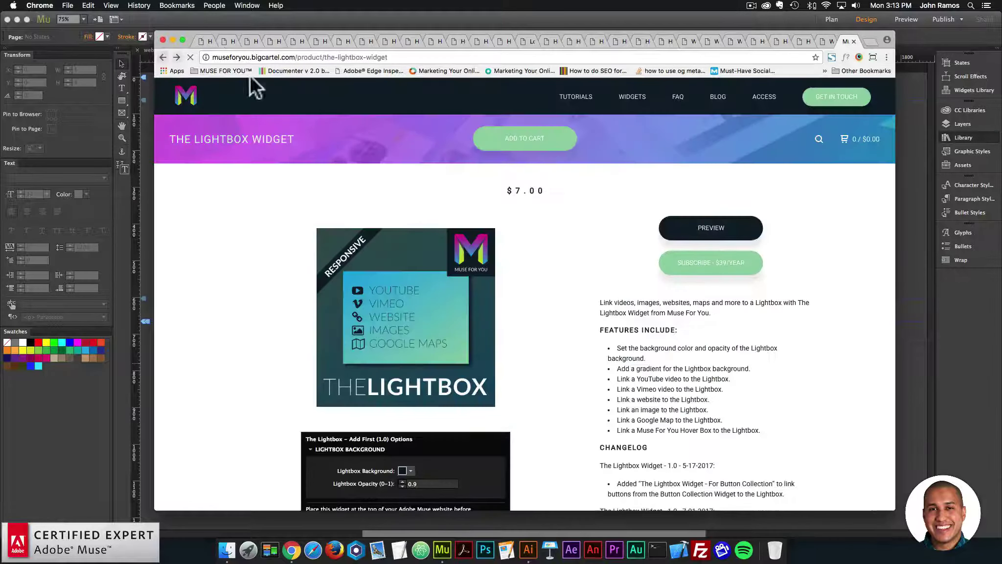